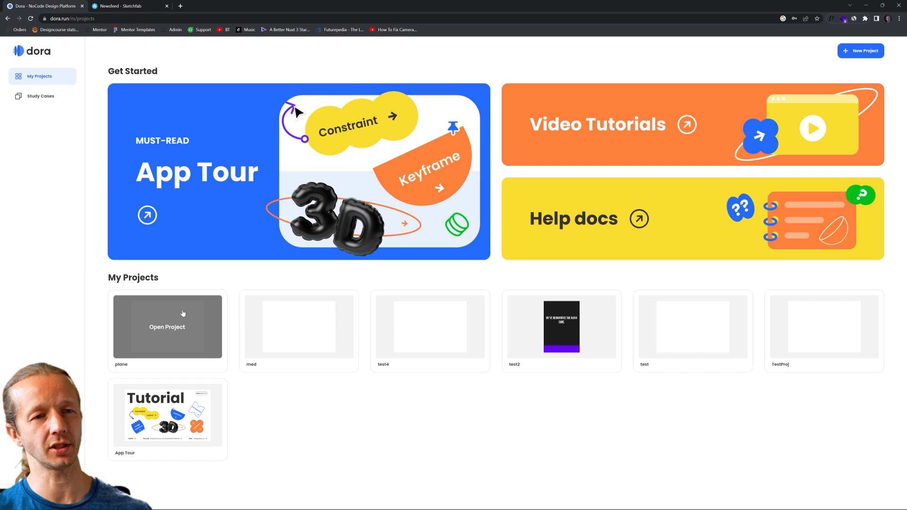
Open the existing project named plane.
click(183, 313)
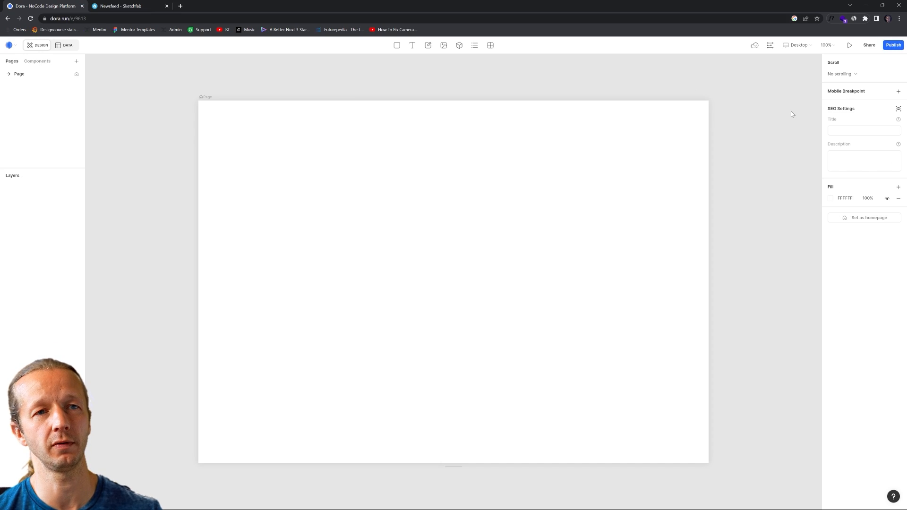
drag(739, 88, 765, 144)
drag(732, 77, 755, 136)
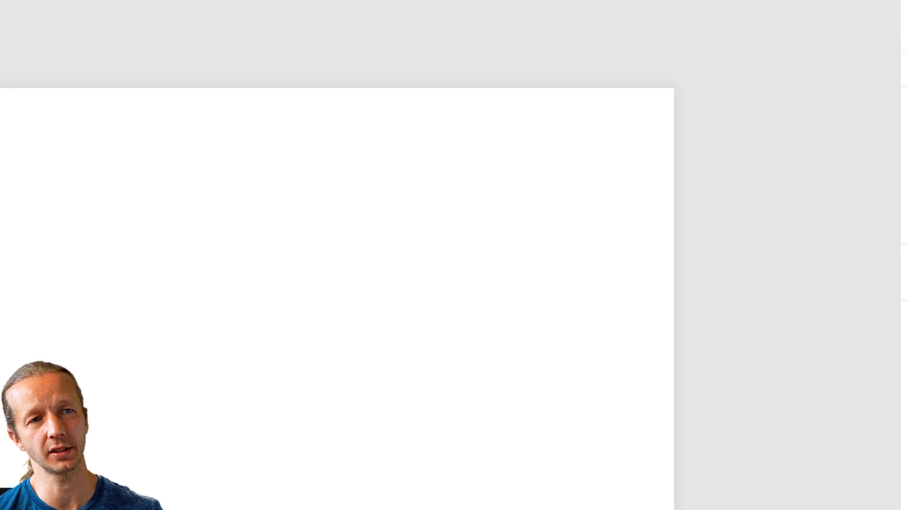
drag(749, 98, 745, 106)
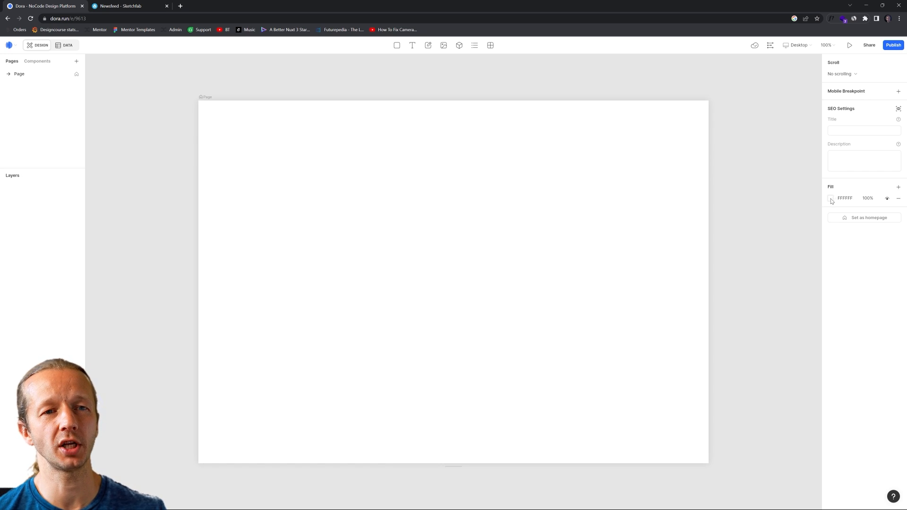
key(r)
drag(451, 154, 492, 181)
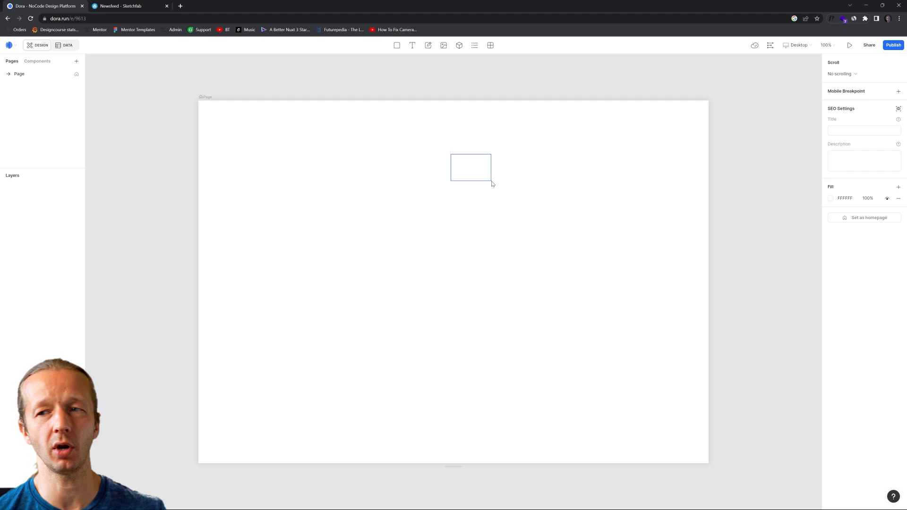
Set the page's background fill to dark navy blue, hex 0C1D34.
click(830, 198)
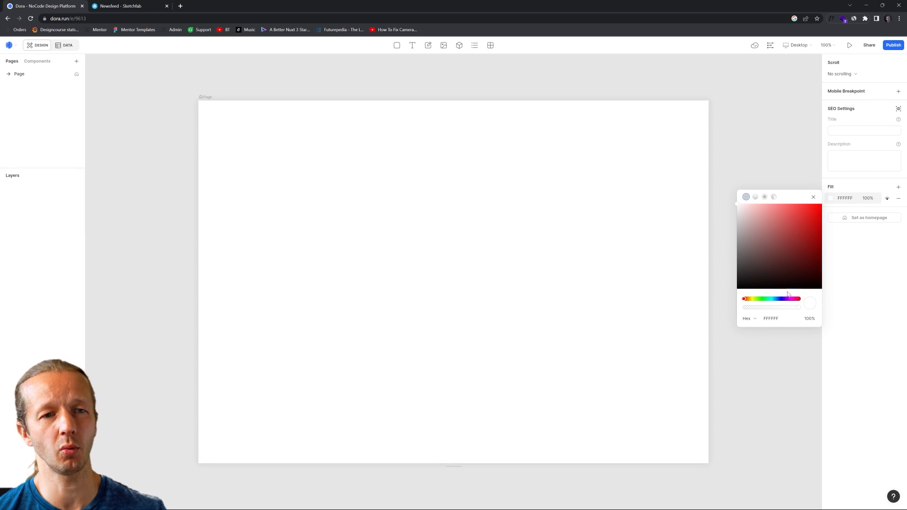
click(737, 346)
drag(798, 262, 803, 274)
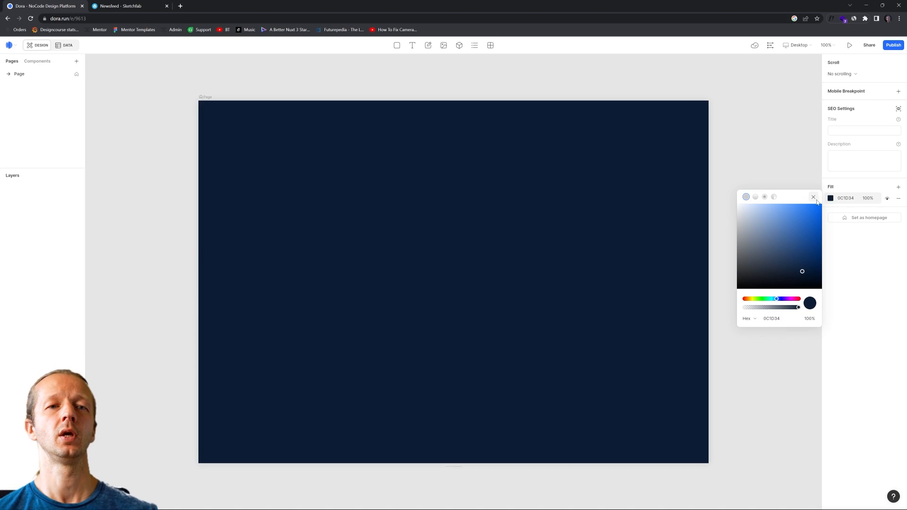
click(812, 198)
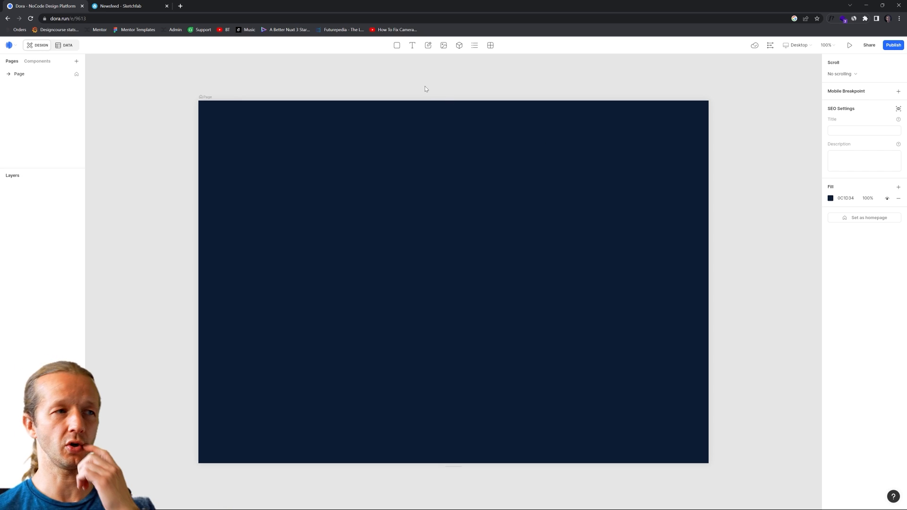
Add a text element reading PLANEGAME in the page's upper-left area and set its fill to white, FFFFFF.
click(412, 45)
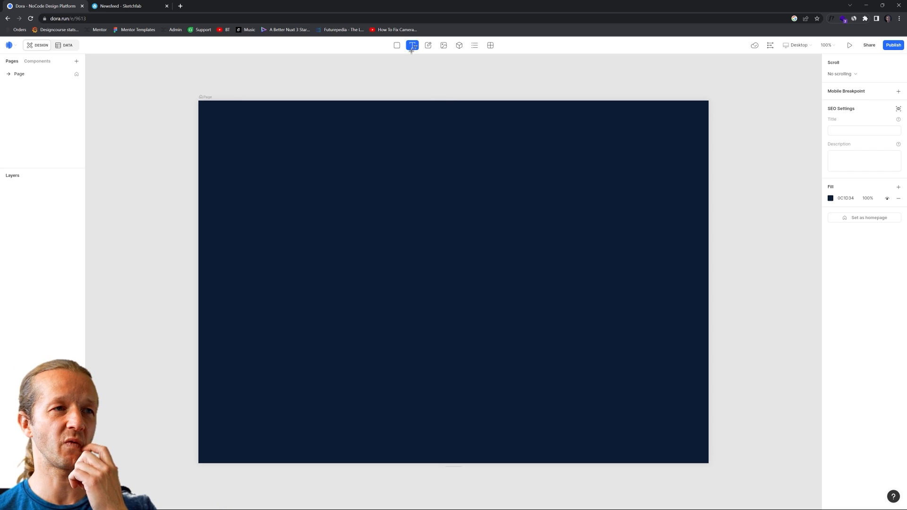
click(284, 137)
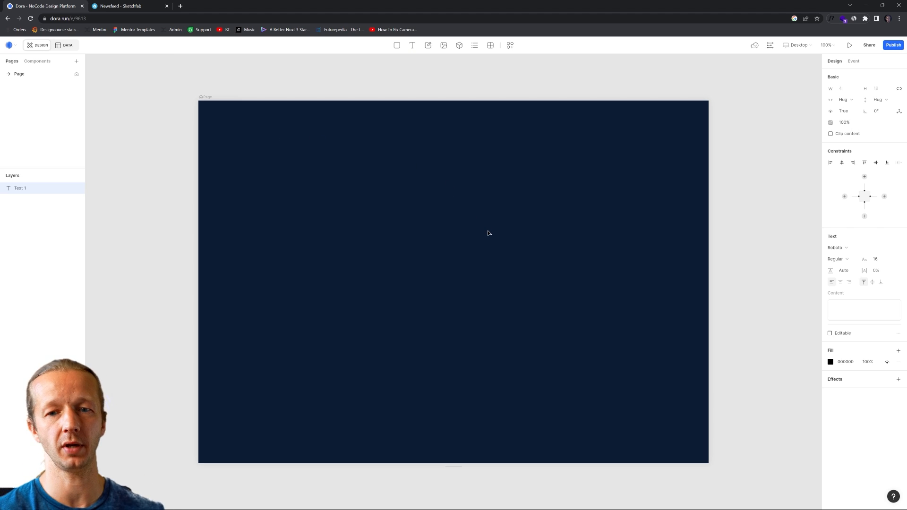
text(PLANEGAME)
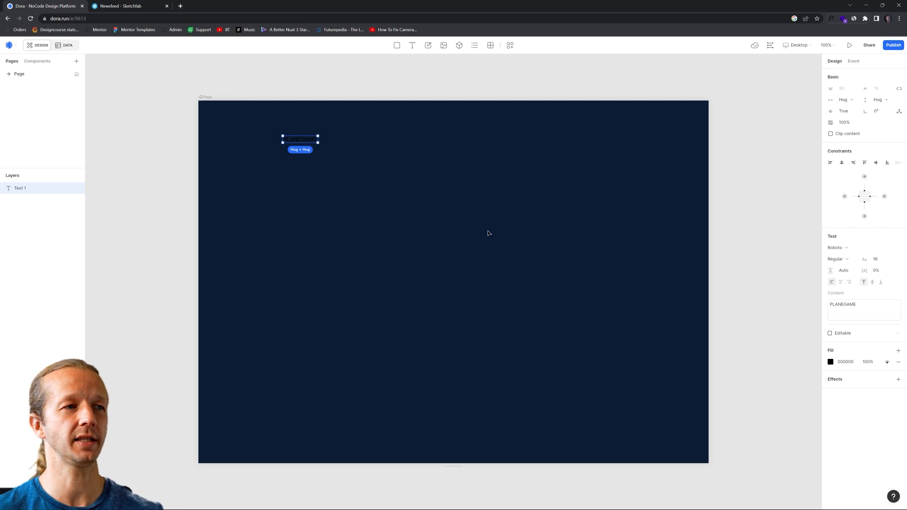
click(830, 363)
drag(780, 255, 728, 208)
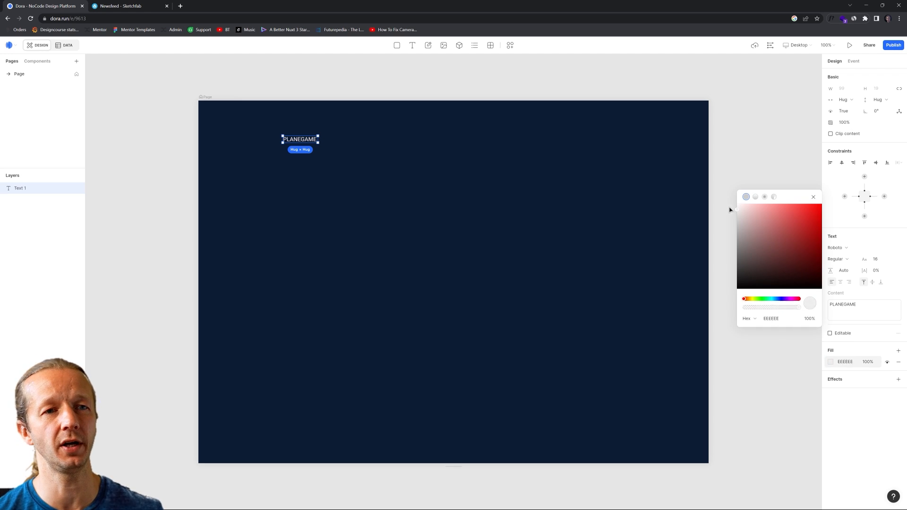
Set the PLANEGAME text's font to Bebas Neue at size 24.
click(855, 248)
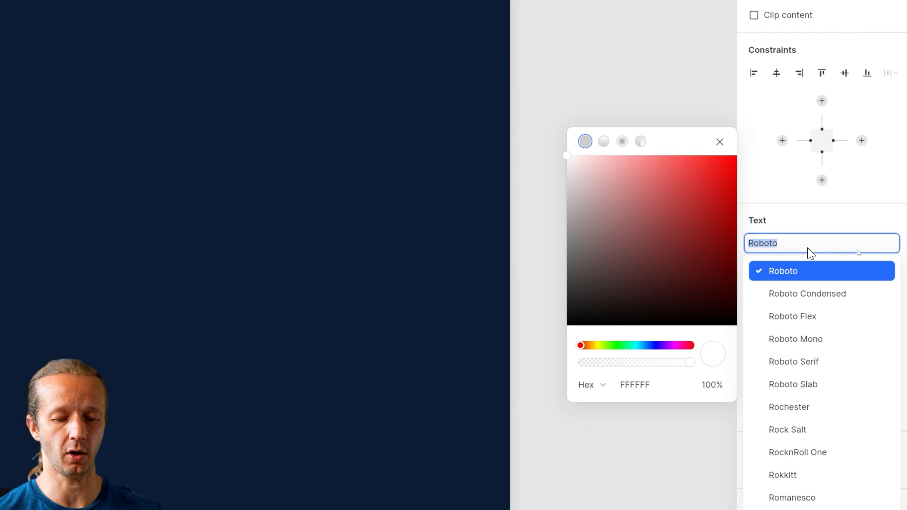
text(bebas)
key(Return)
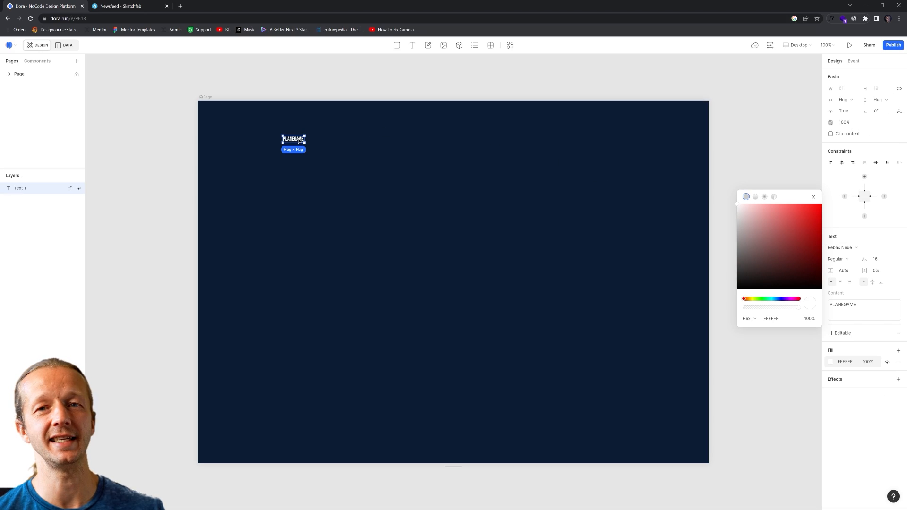
click(880, 259)
text(24)
key(Return)
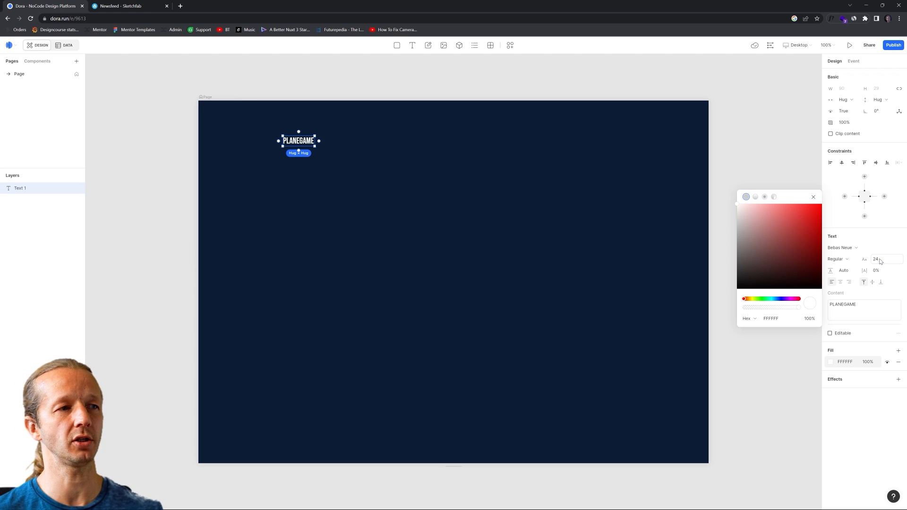
Move the PLANEGAME text closer to the page's upper-left corner.
click(464, 224)
click(295, 142)
drag(295, 141, 266, 134)
click(299, 162)
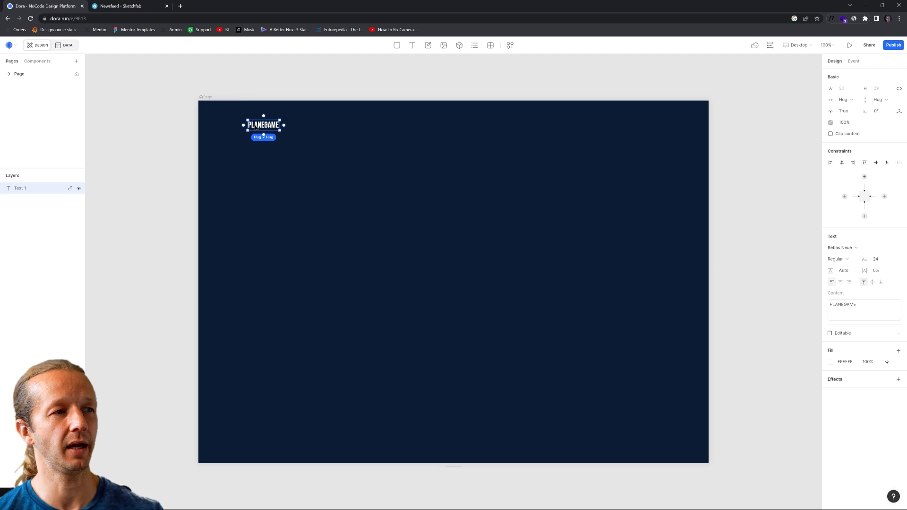
Select the PLANEGAME text and attach a left constraint from it to the page's left edge.
click(210, 110)
drag(182, 89, 265, 175)
click(261, 129)
click(261, 129)
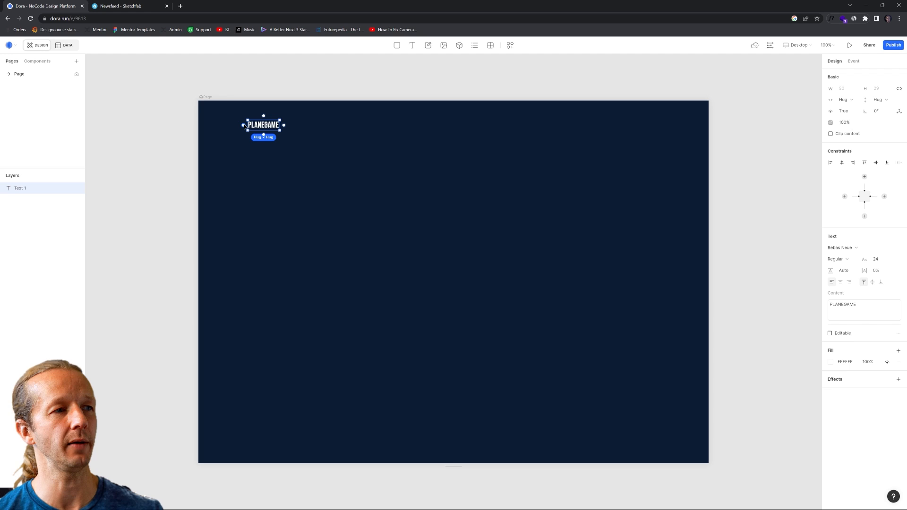
drag(198, 126, 202, 285)
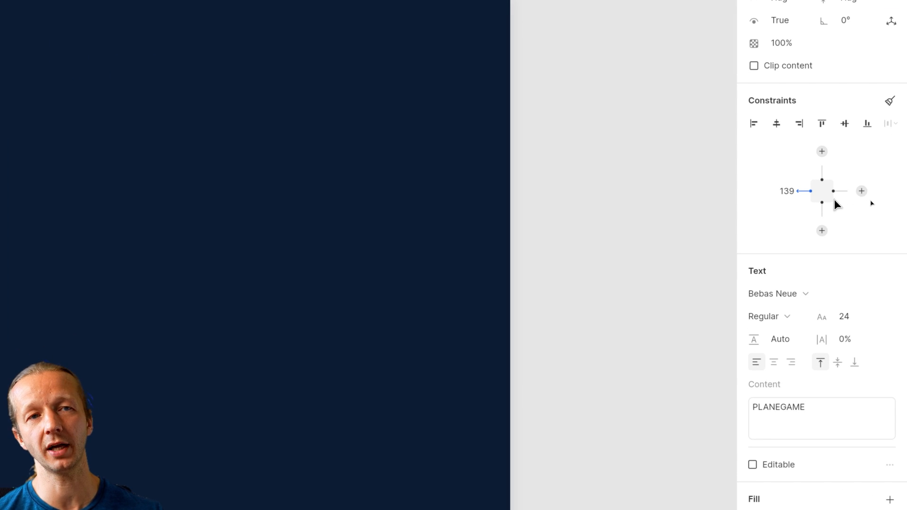
Try to set the PLANEGAME text's left constraint to 10 percent.
click(776, 191)
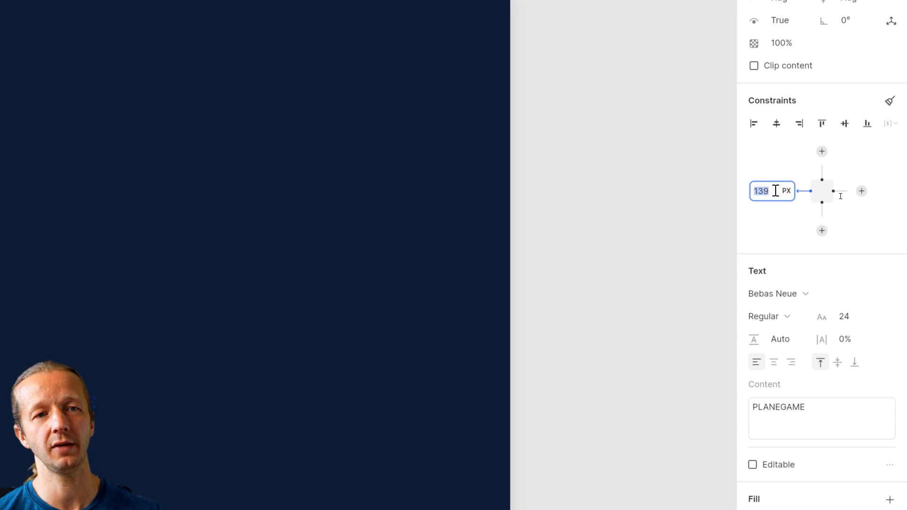
click(770, 191)
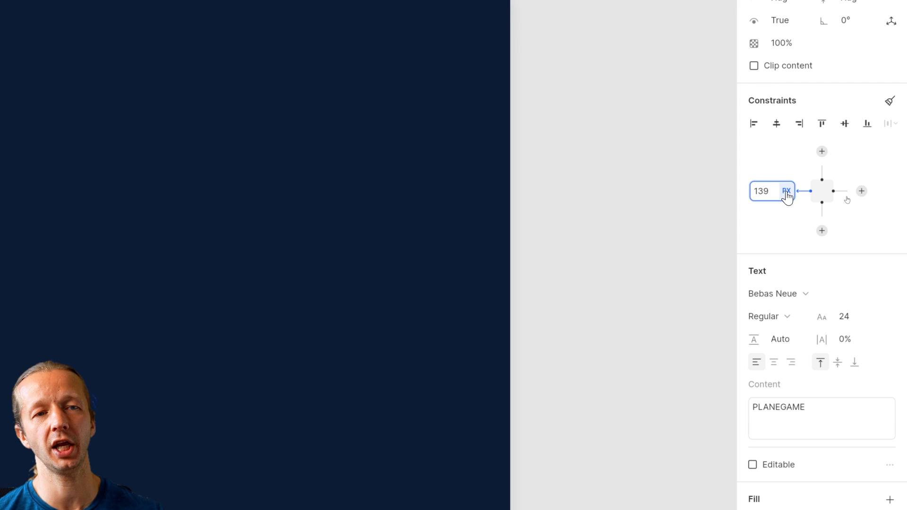
click(786, 192)
key(BackSpace)
key(BackSpace)
key(BackSpace)
text(10)
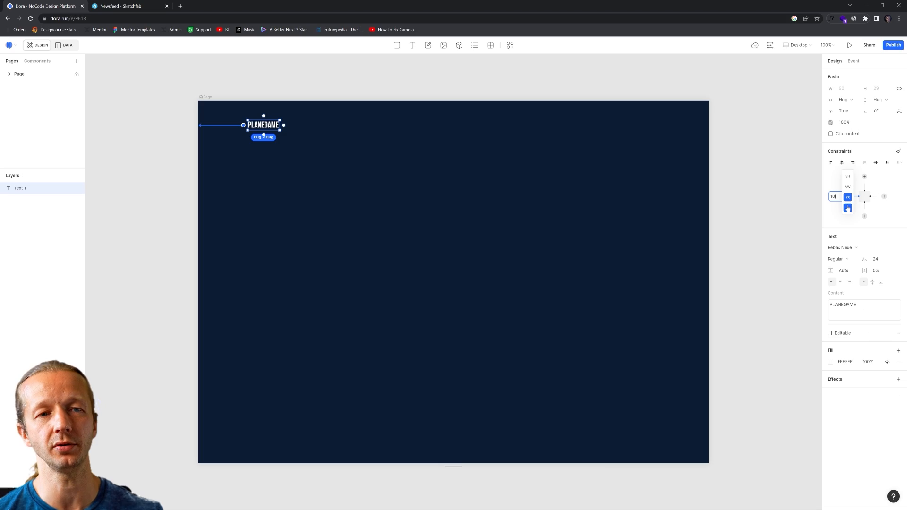
click(848, 208)
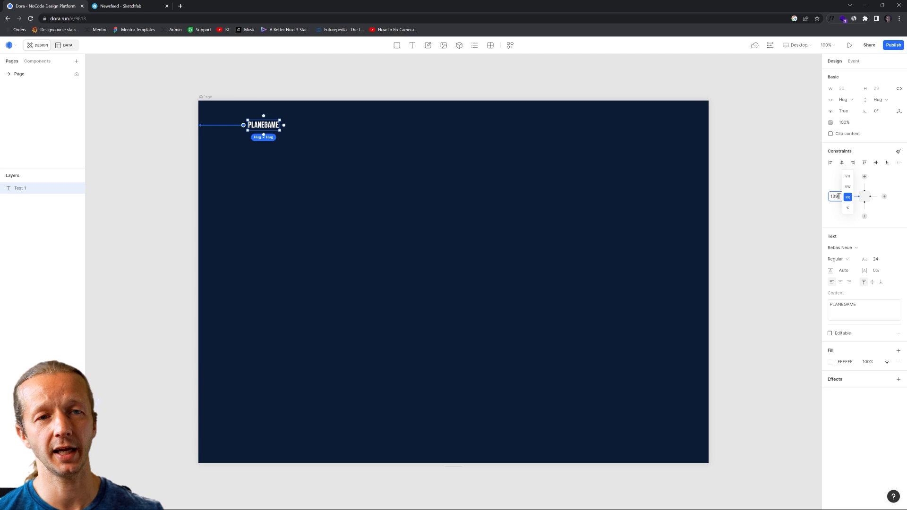
Set the PLANEGAME text's left constraint to 12vw and deselect the text.
double_click(835, 196)
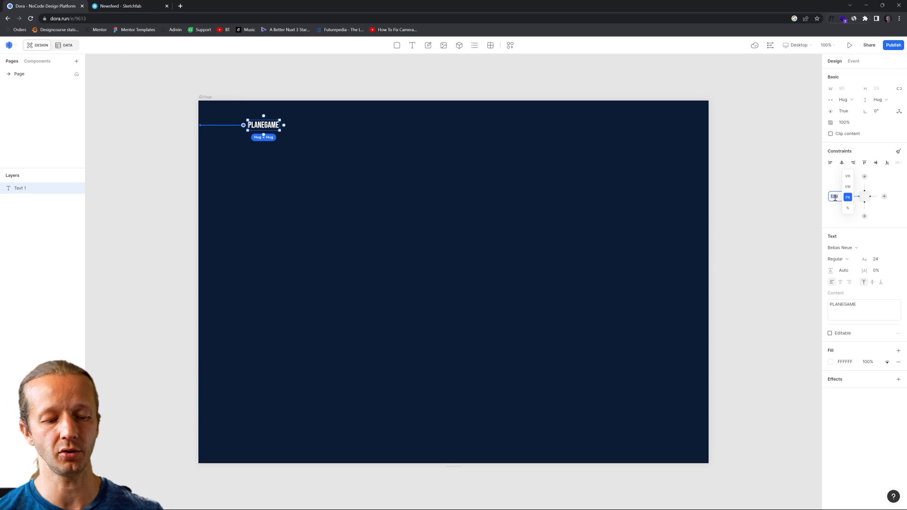
text(120W)
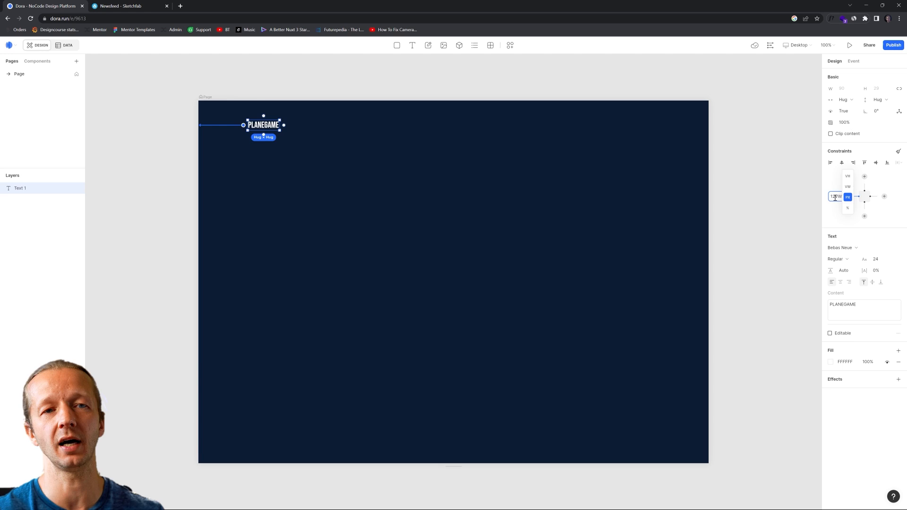
key(Return)
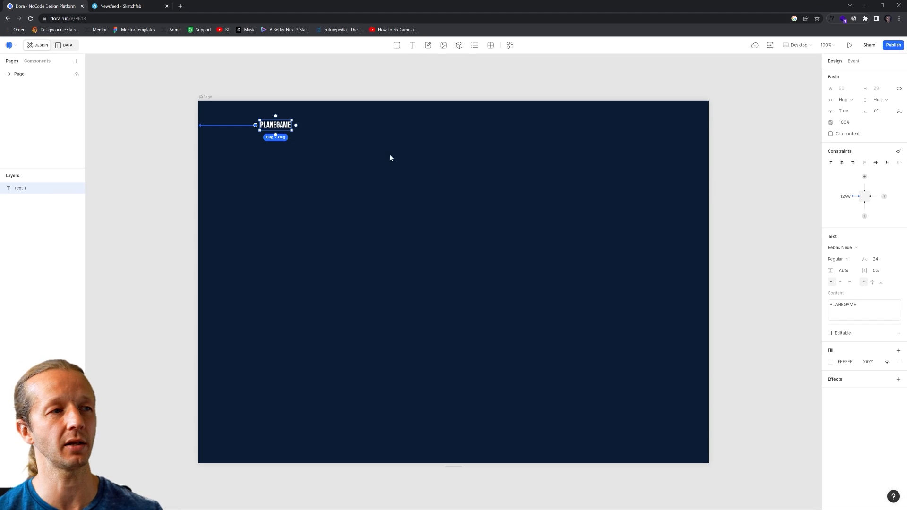
click(333, 156)
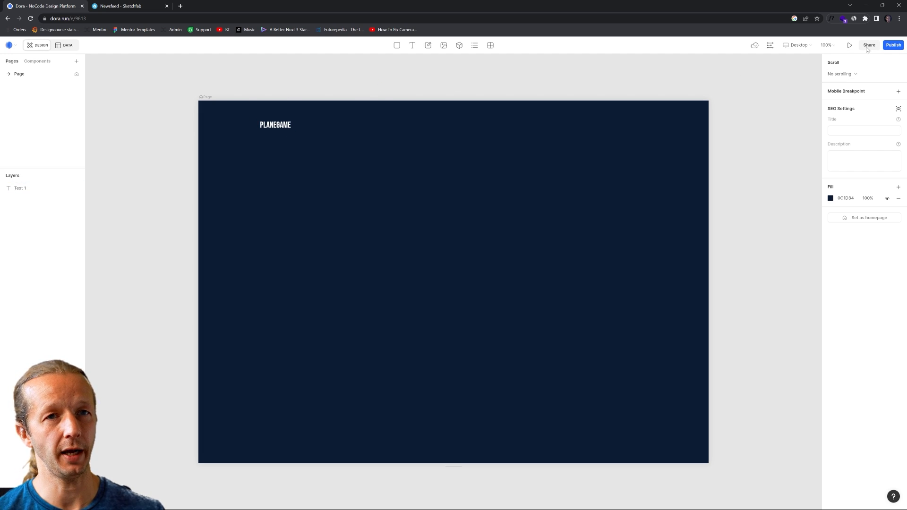
Publish the project to its dora.run subdomain and open the live page.
click(892, 45)
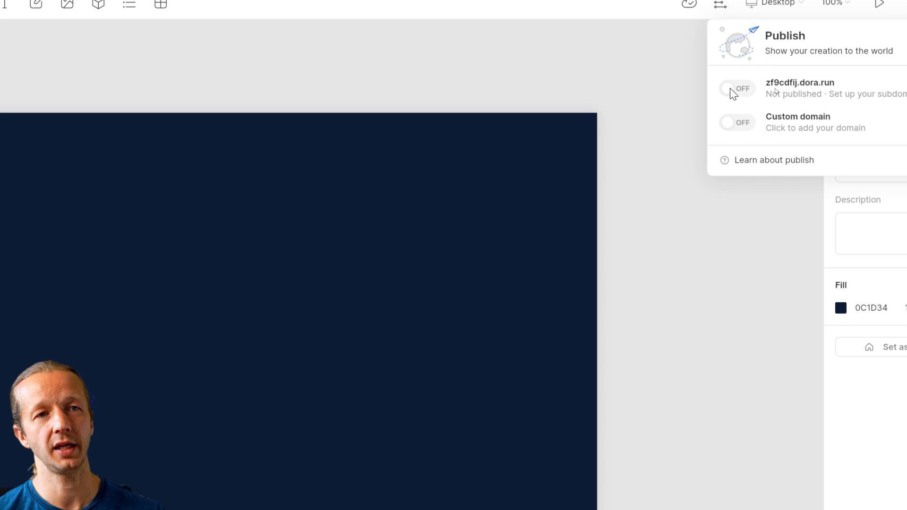
click(776, 90)
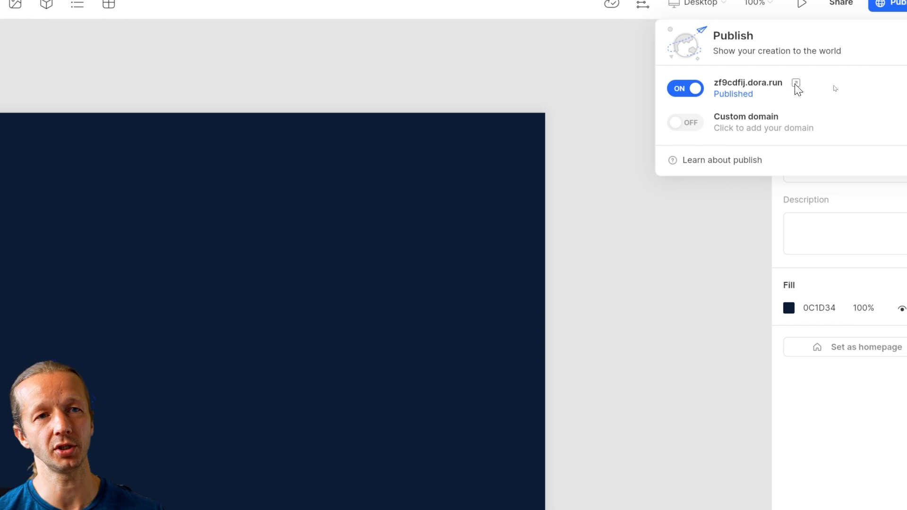
click(794, 85)
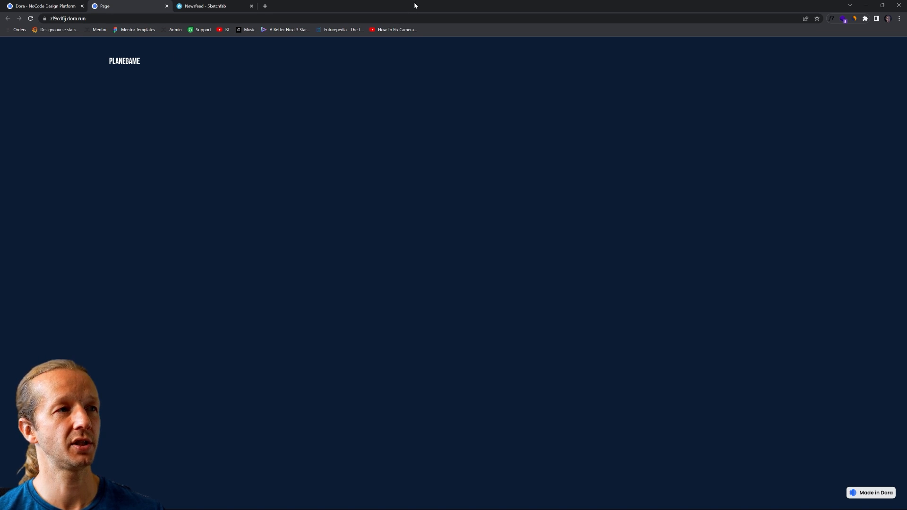
Check the published page's left spacing in a narrower browser window, and return to the Dora editor with the publish settings closed.
double_click(414, 2)
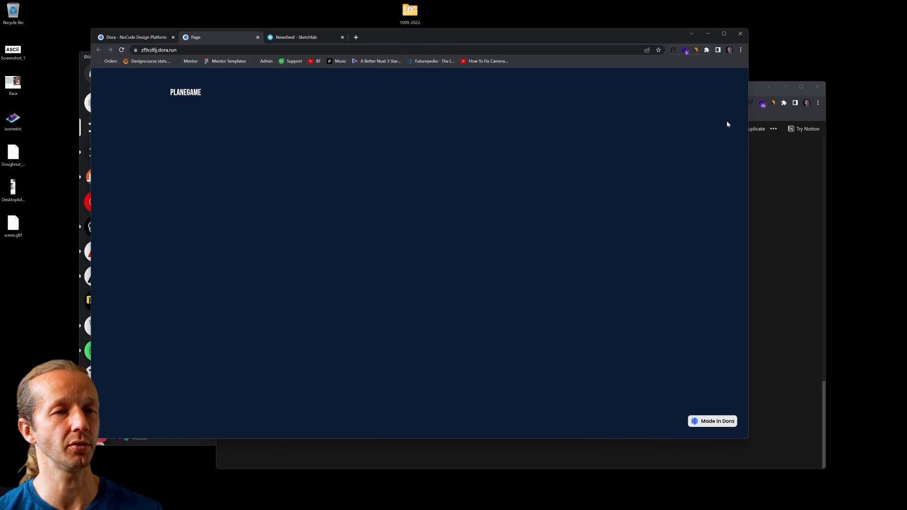
drag(748, 127, 547, 142)
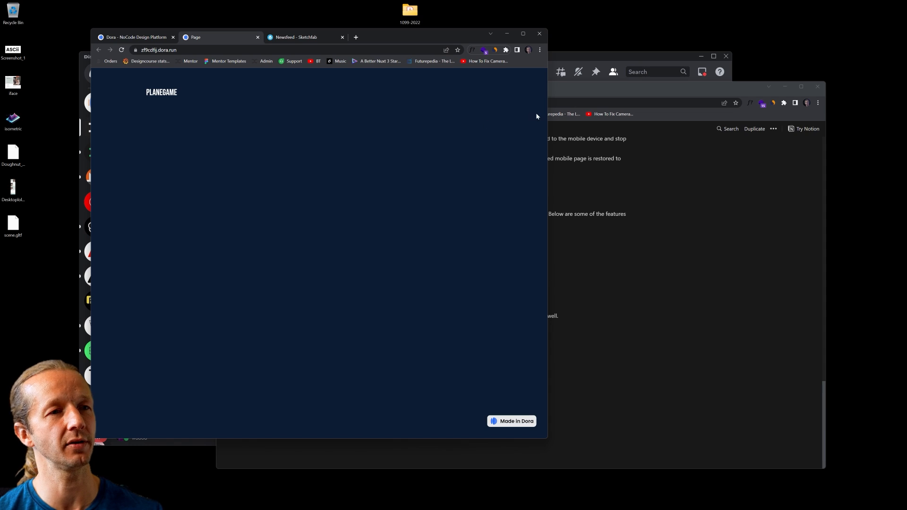
drag(372, 41, 376, 37)
click(62, 6)
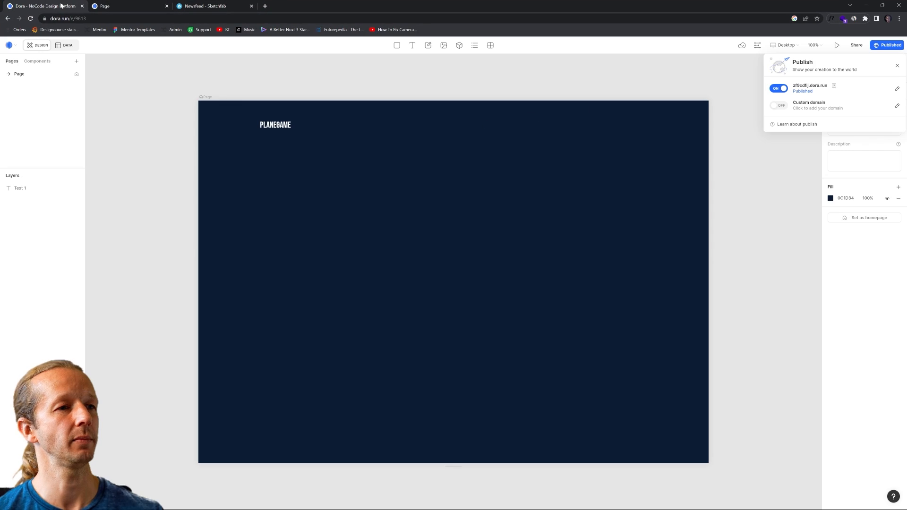
click(760, 100)
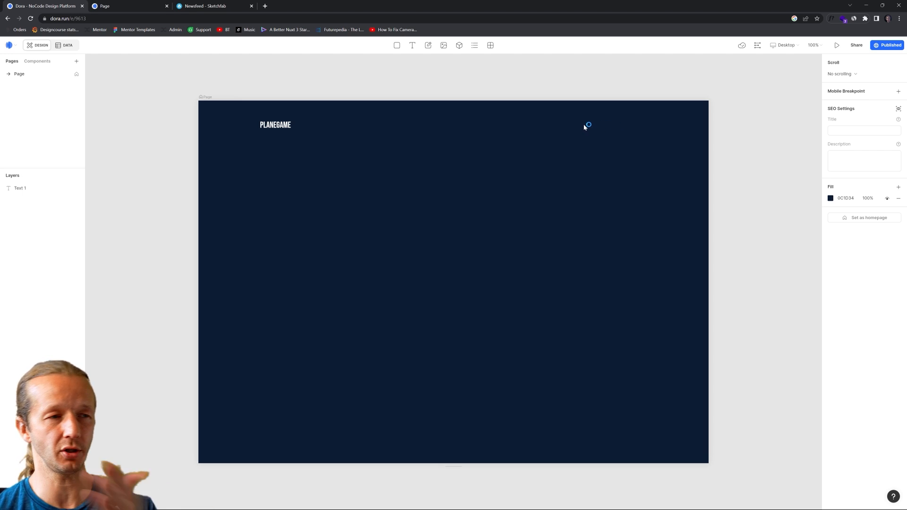
Add a new text layer reading "hOME" and place it just to the right of the PLANEGAME logo.
click(411, 47)
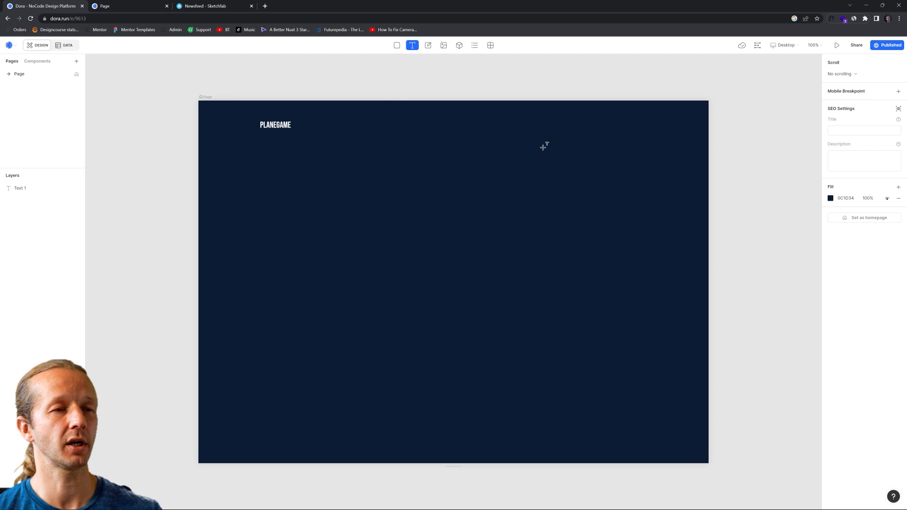
click(498, 129)
text(h)
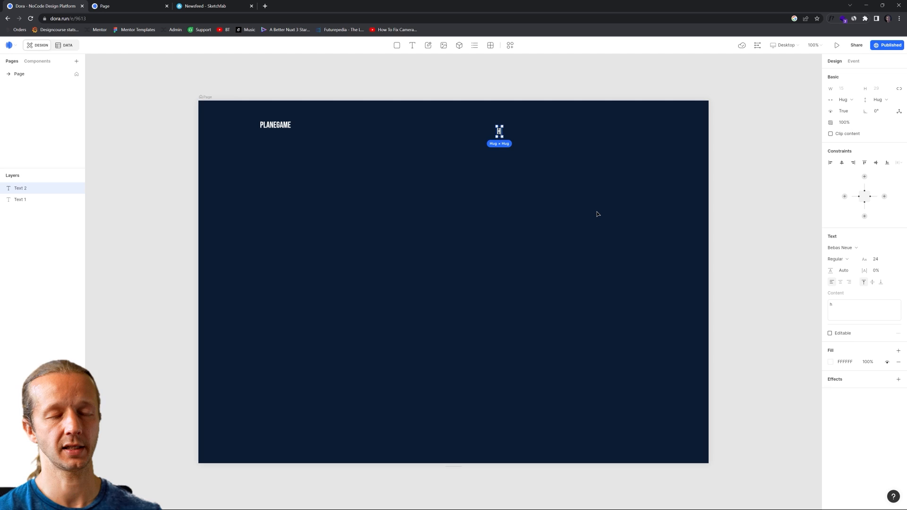
text(OMEV)
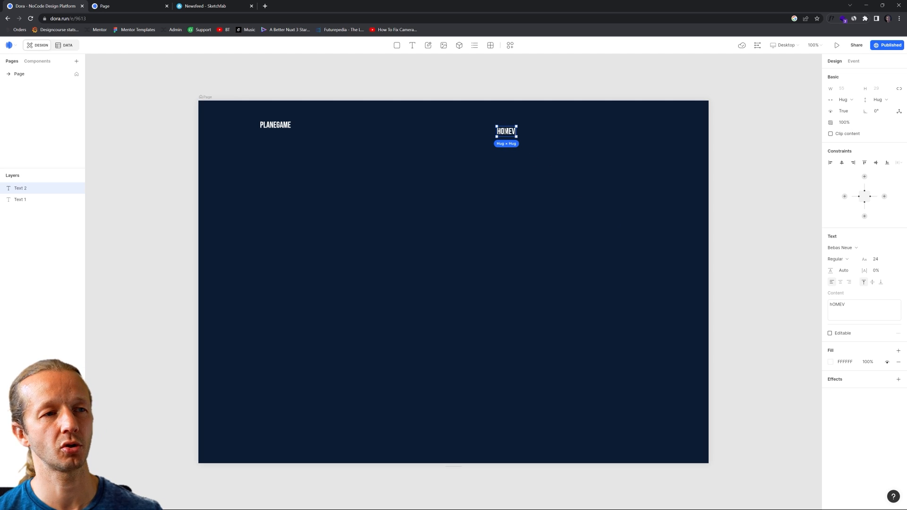
click(533, 133)
drag(503, 131, 315, 125)
click(333, 140)
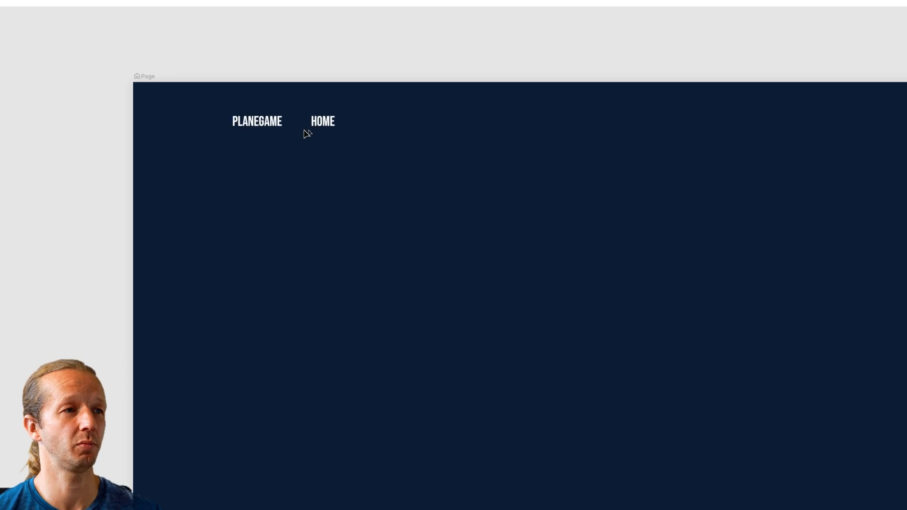
Set the navigation text's font to Poppins and rewrite its content as "Home".
click(315, 126)
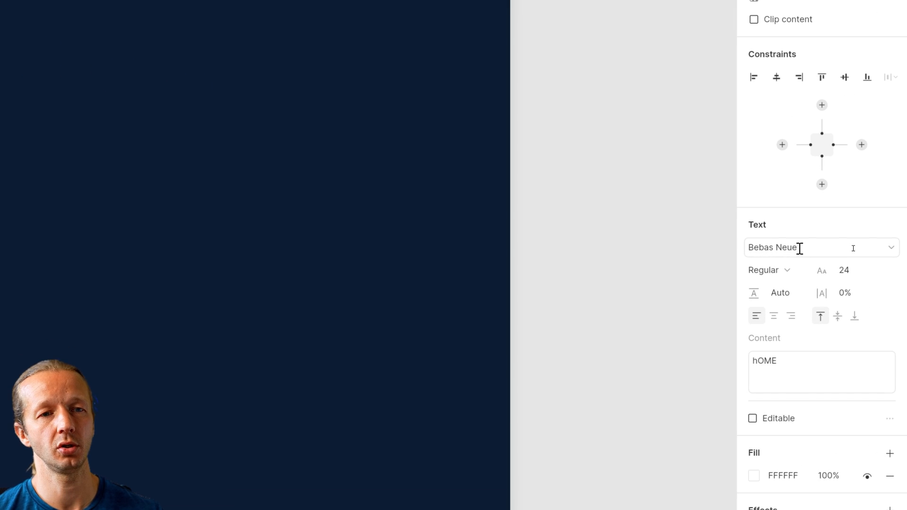
click(853, 247)
text(POPPINS)
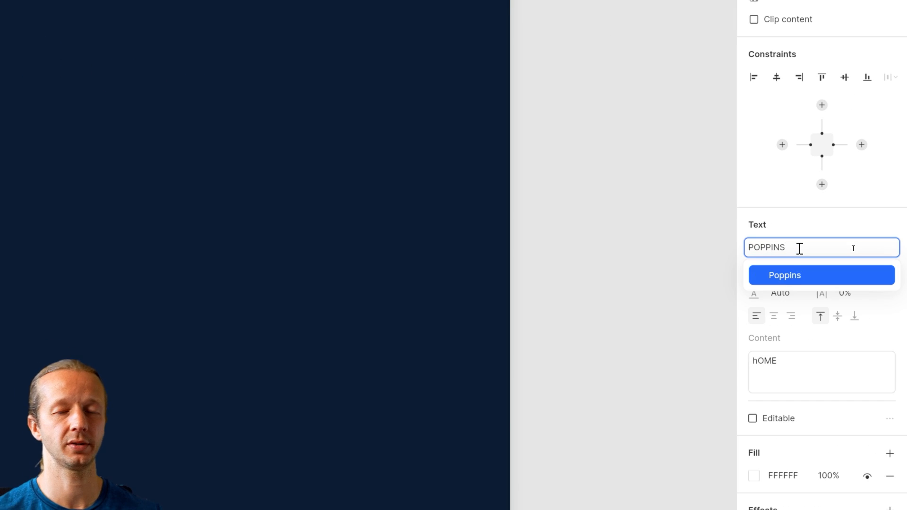
key(Return)
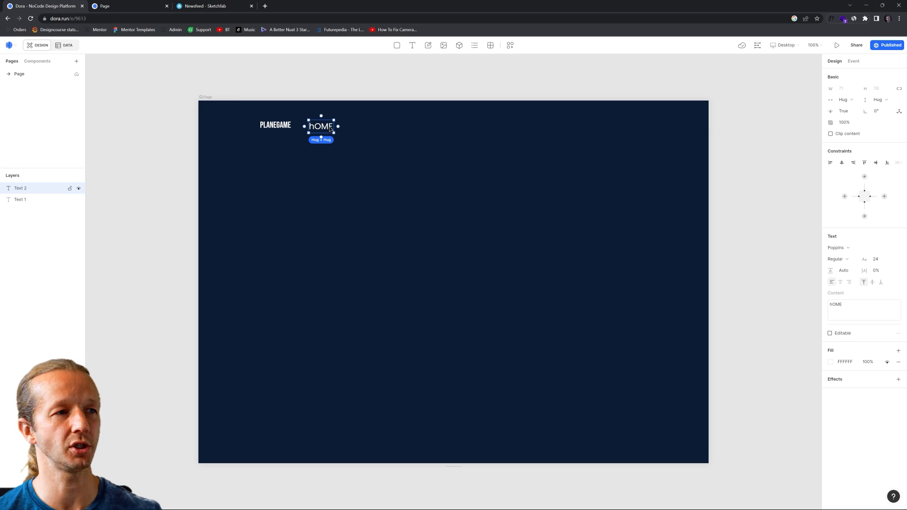
double_click(329, 128)
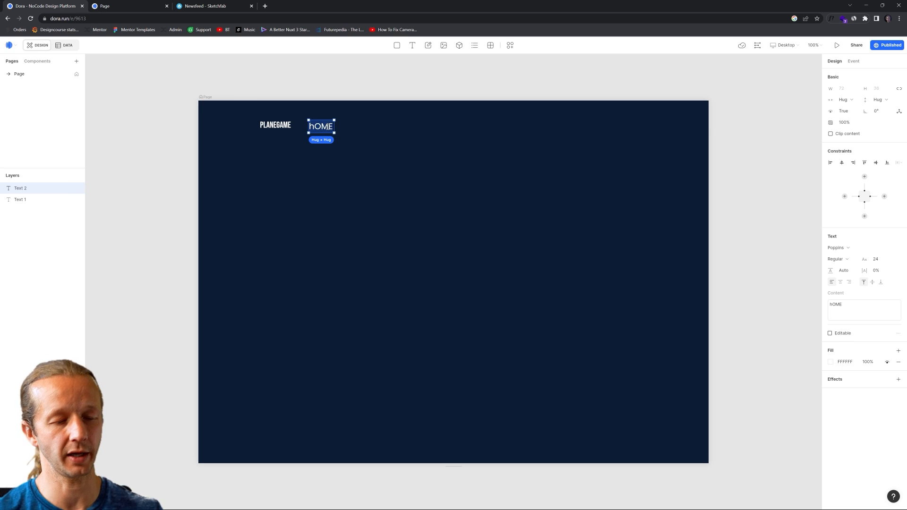
text(Home)
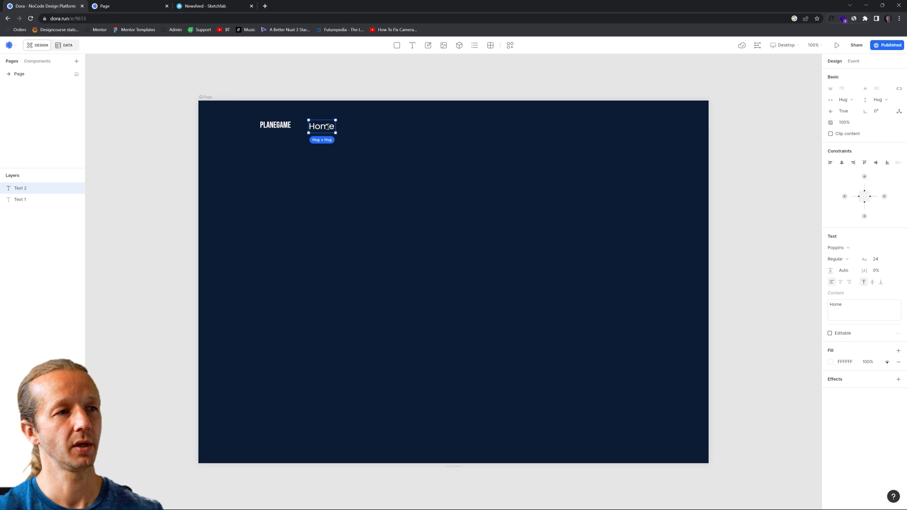
key(Escape)
Set the Home text's font size to 17 and move it to the right half of the page, level with the PLANEGAME logo.
drag(321, 128, 328, 125)
click(878, 259)
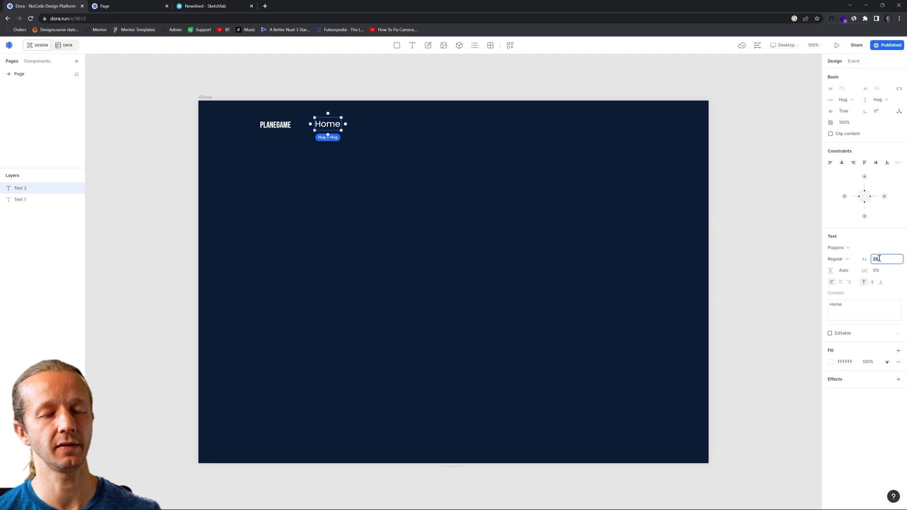
text(17)
key(Return)
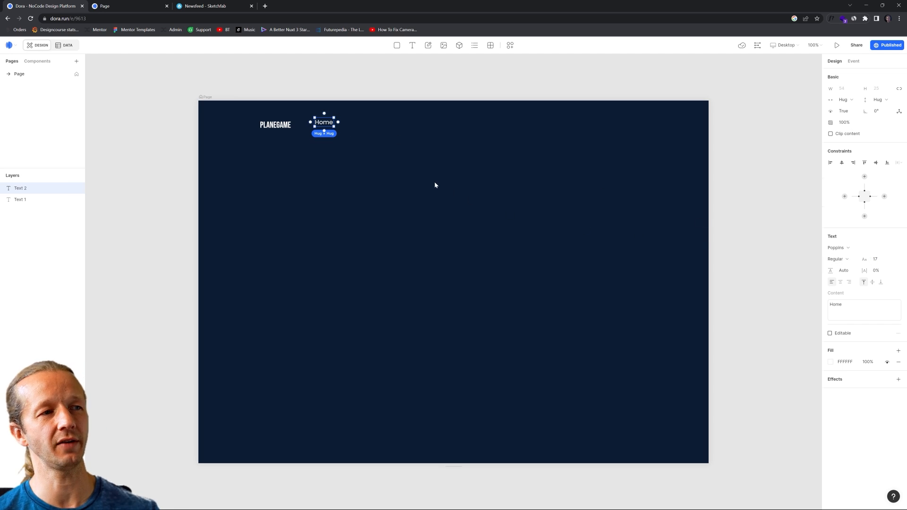
drag(327, 123, 530, 127)
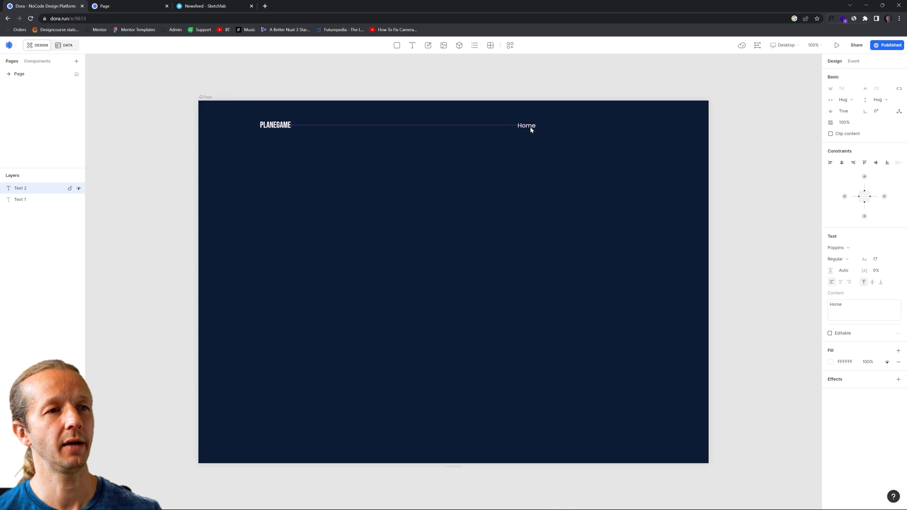
click(569, 127)
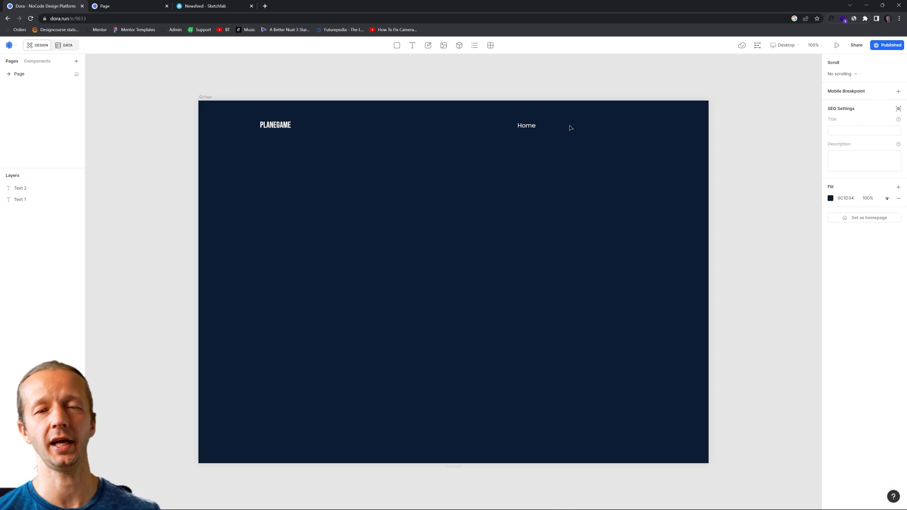
Create a component from the Home text.
click(528, 128)
click(559, 167)
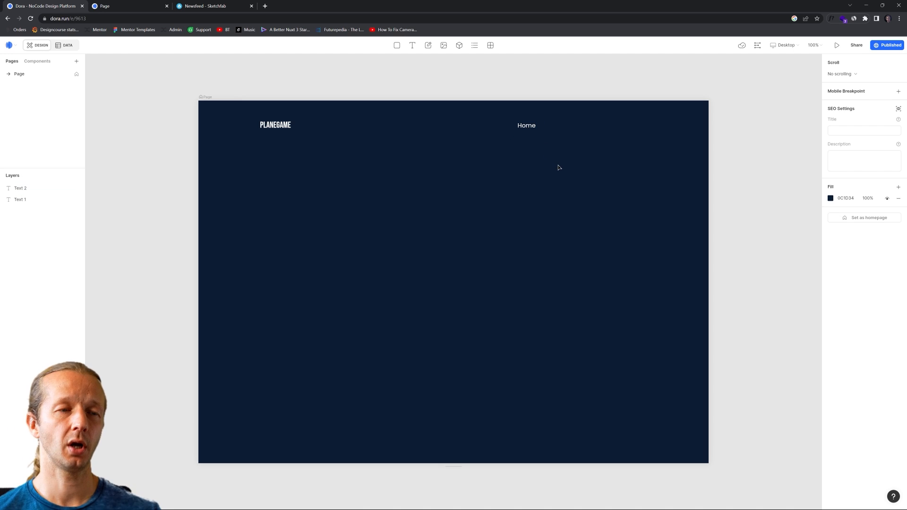
click(532, 129)
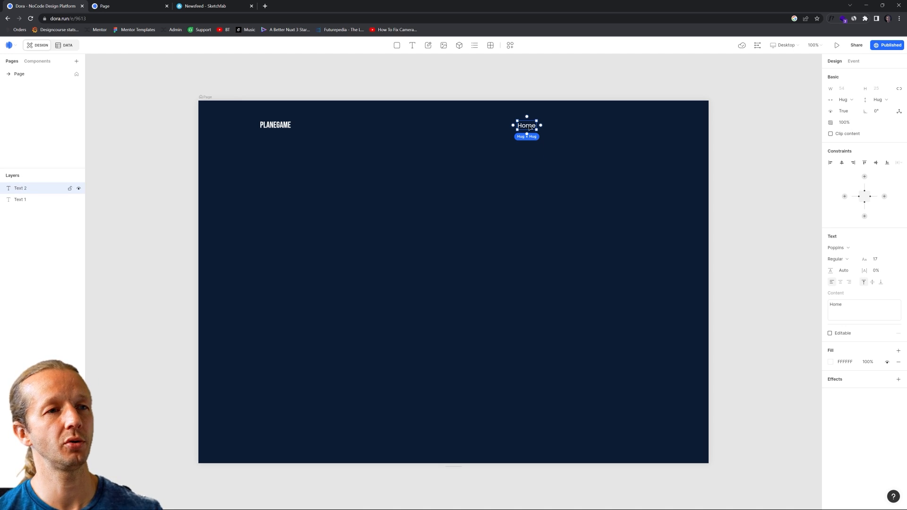
right_click(530, 128)
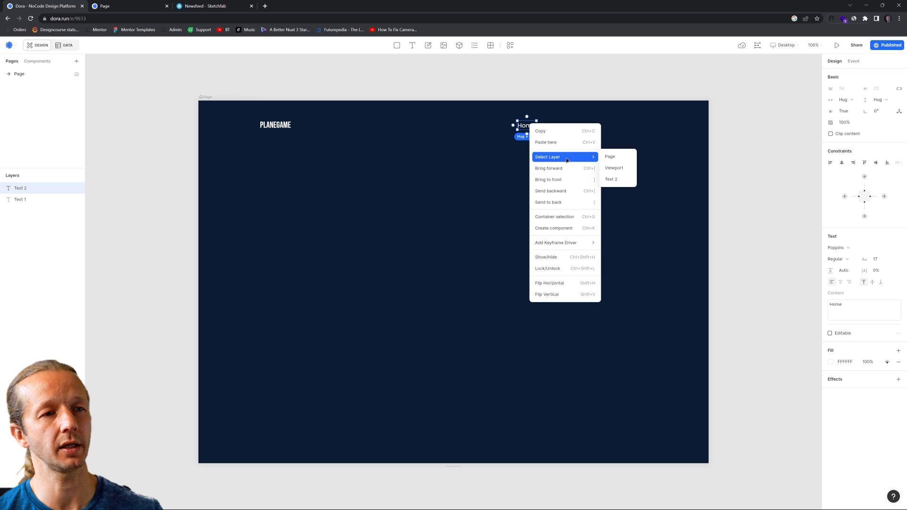
click(558, 230)
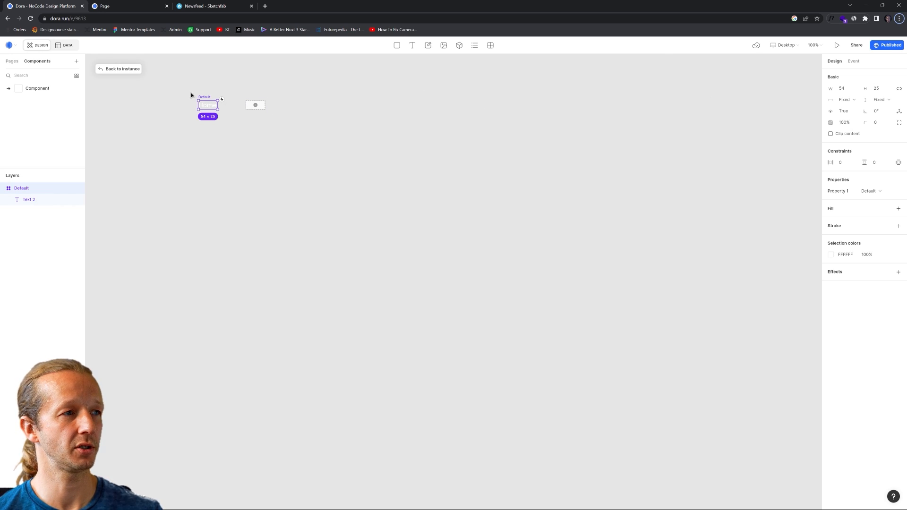
Add a second state to the Home component and set that state's text fill to the cream colour F0E7D1.
scroll(198, 94, up, 3)
scroll(198, 95, up, 5)
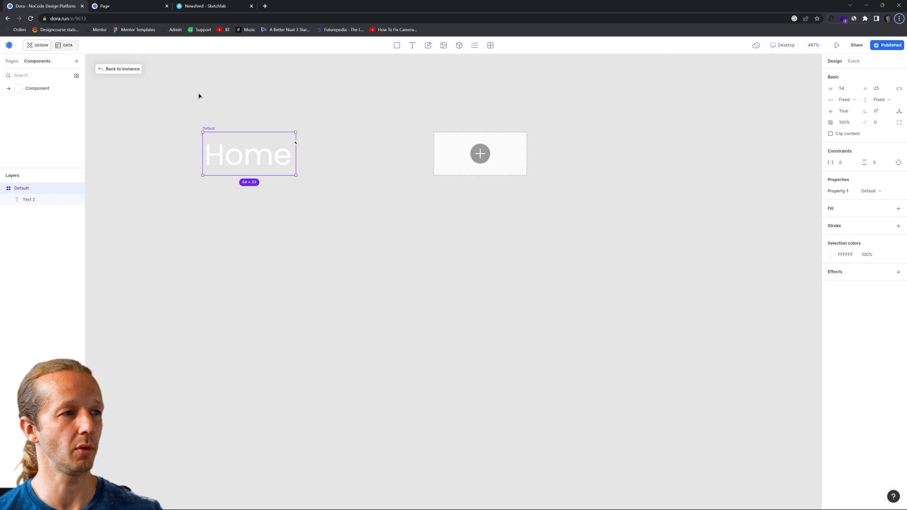
click(479, 154)
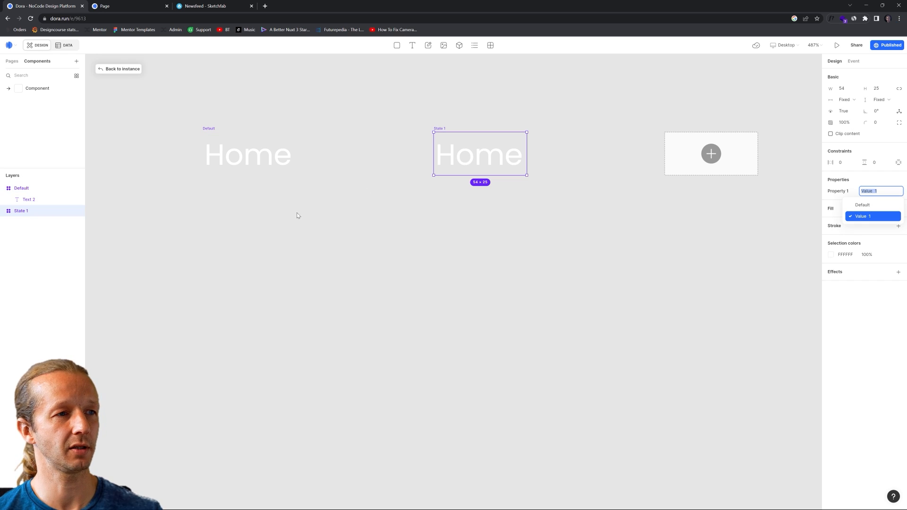
click(479, 160)
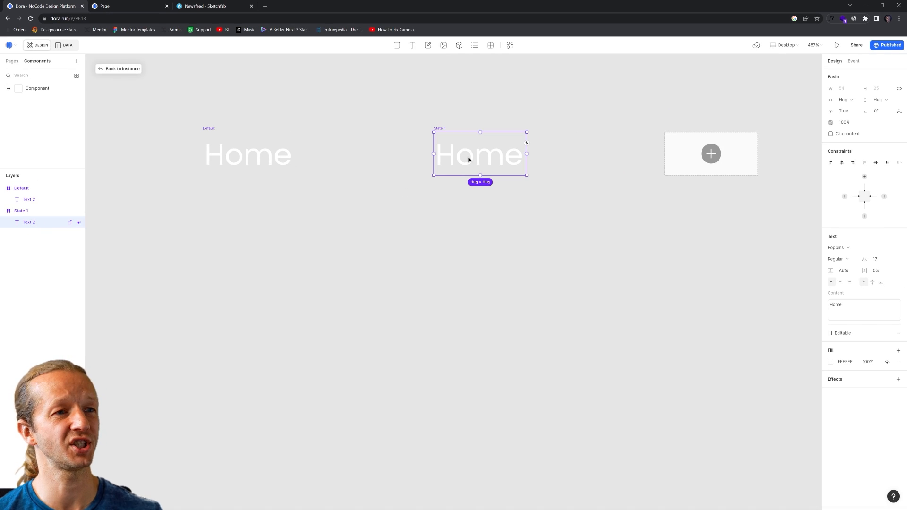
click(830, 362)
click(750, 299)
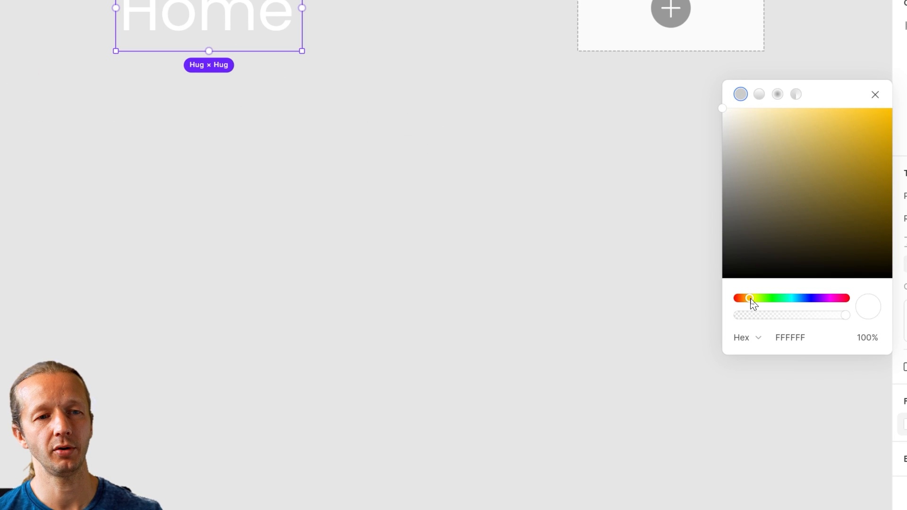
click(716, 122)
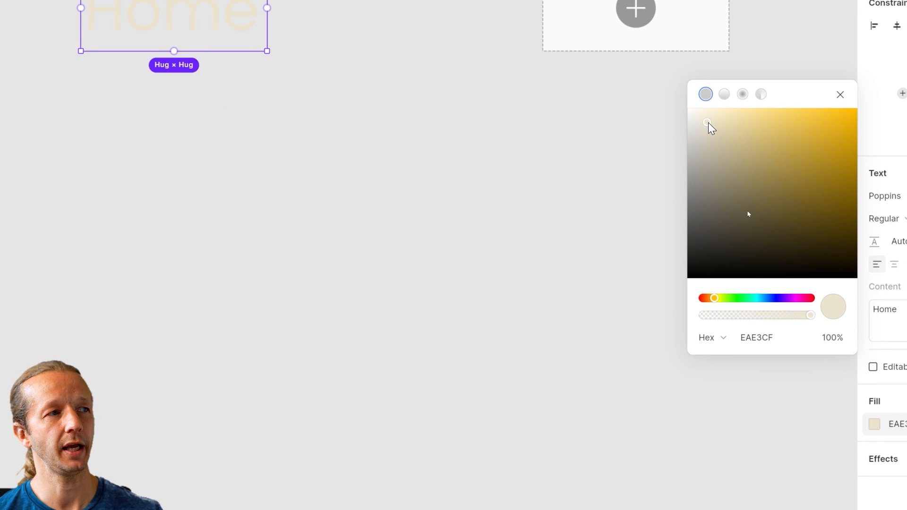
drag(708, 123, 711, 120)
click(766, 338)
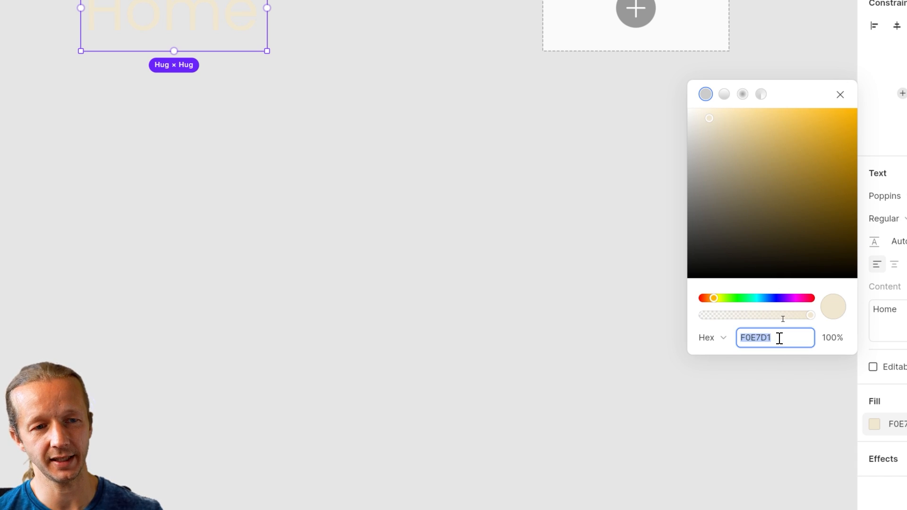
click(608, 279)
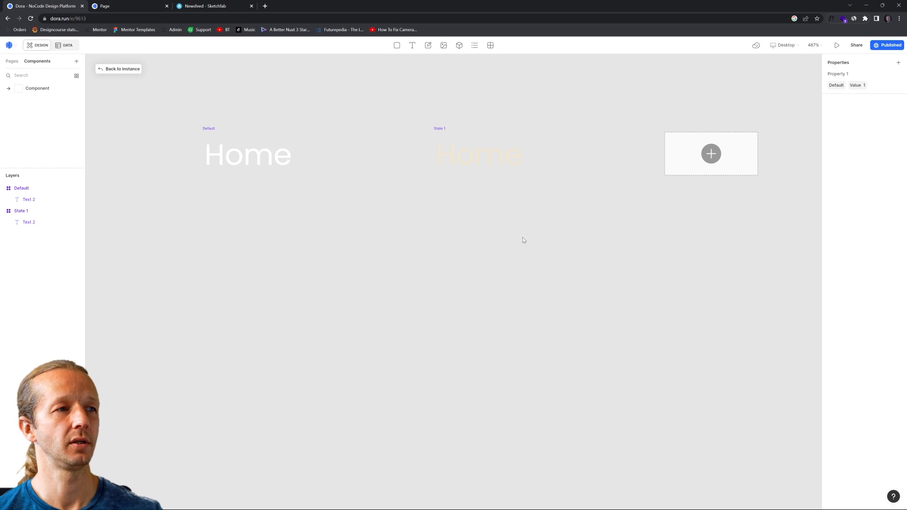
Connect the Default state's Home text to State 1 with a Switch component state interaction triggered by Press.
click(283, 154)
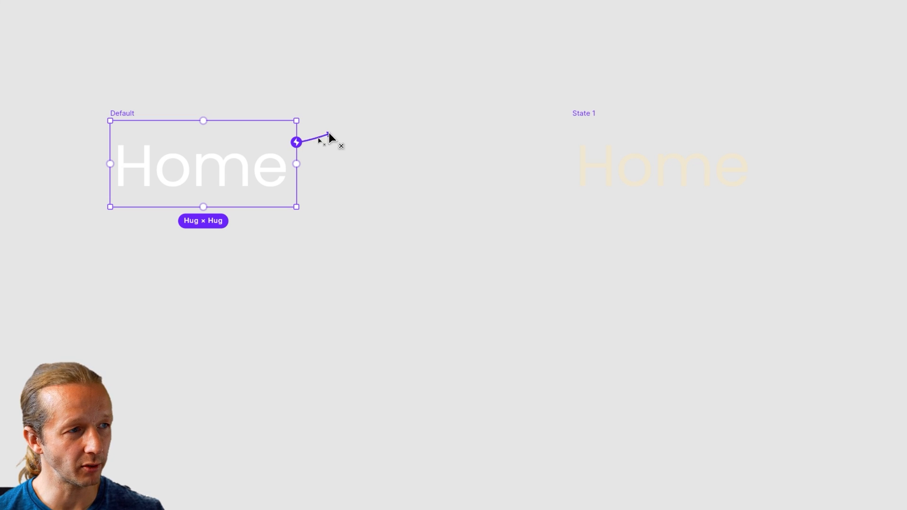
drag(329, 133, 588, 163)
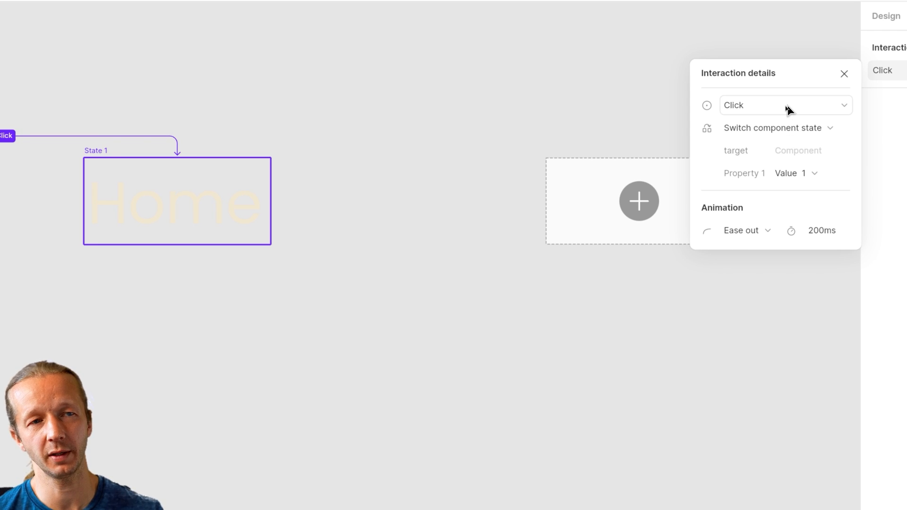
click(742, 106)
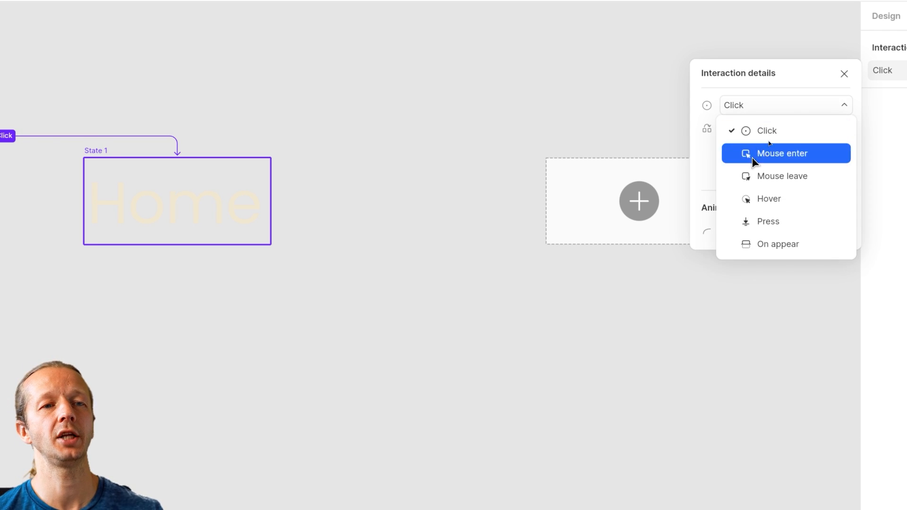
click(768, 221)
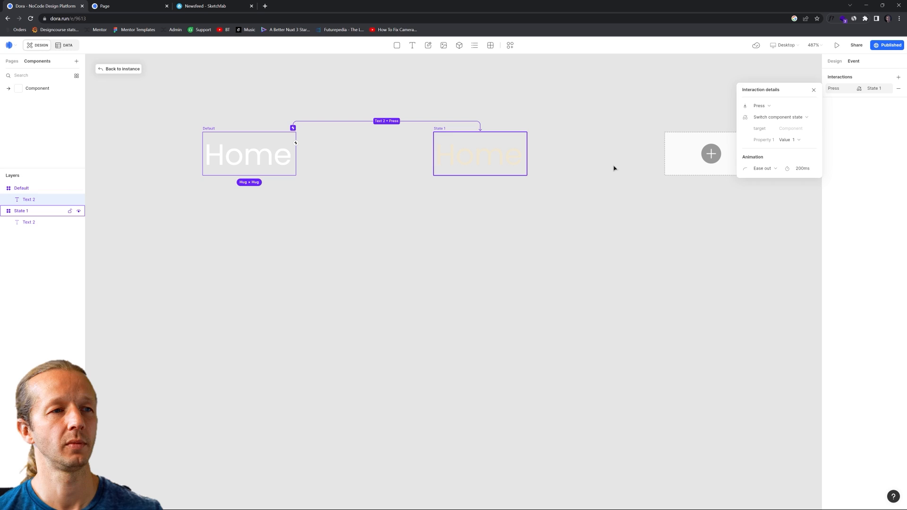
click(614, 168)
Return from the component to the page, check the Home link on the reloaded published page, and switch back to the Dora editor.
click(132, 69)
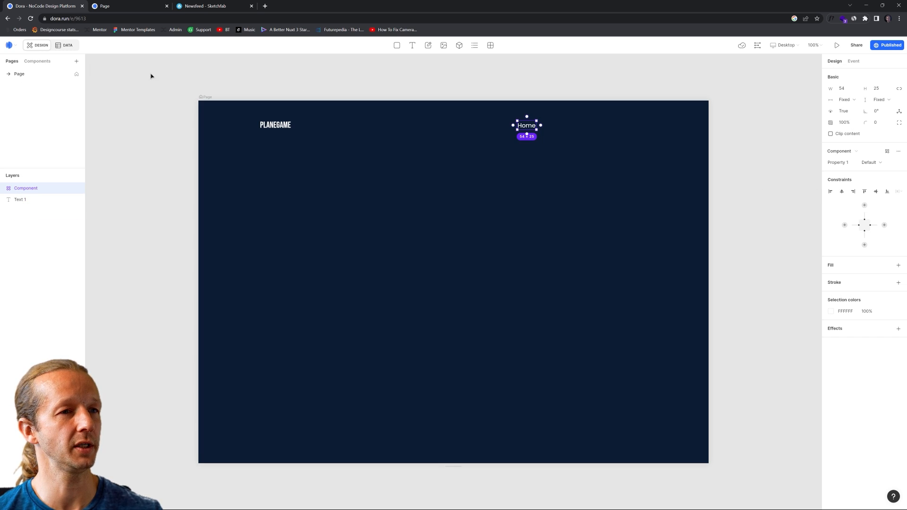
click(297, 77)
click(156, 11)
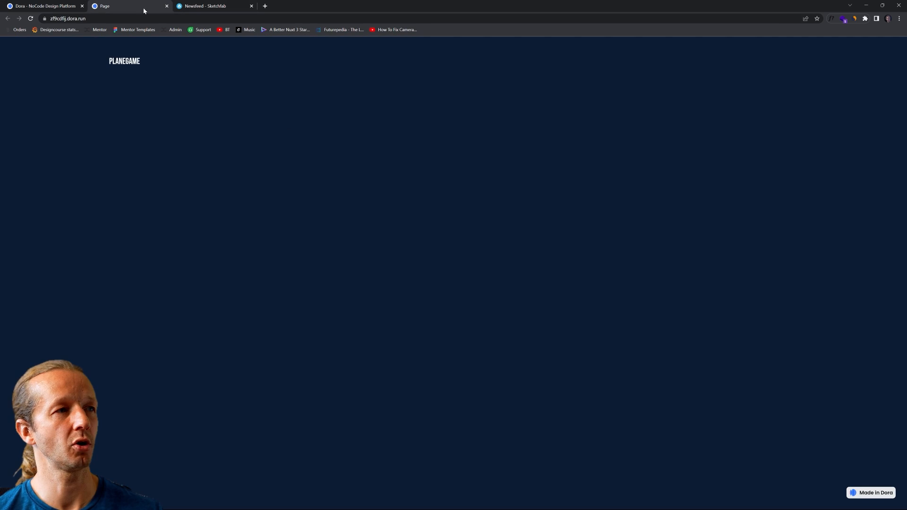
click(31, 20)
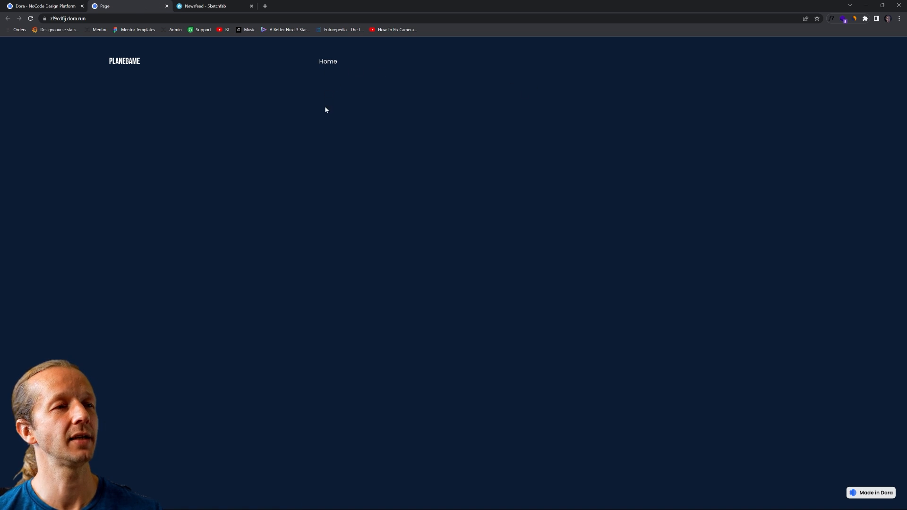
click(54, 8)
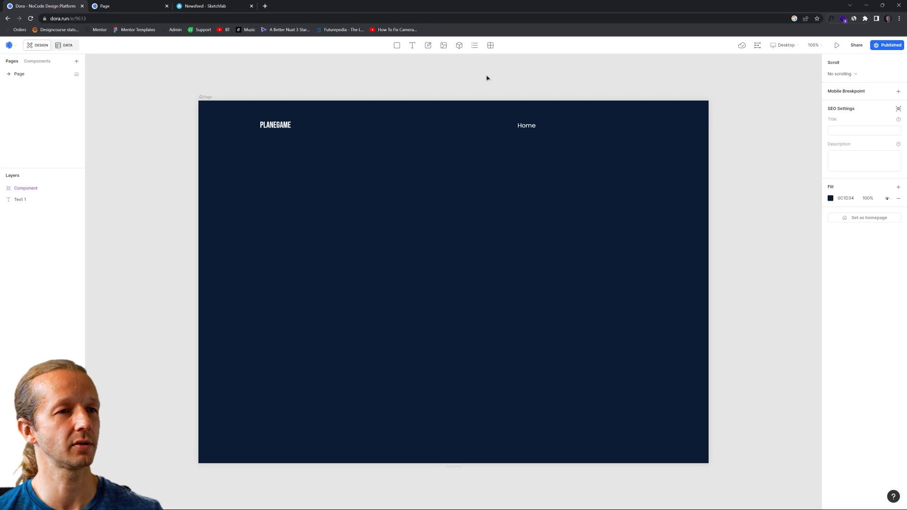
Rename the Home link's component as NAV ITEM.
click(527, 125)
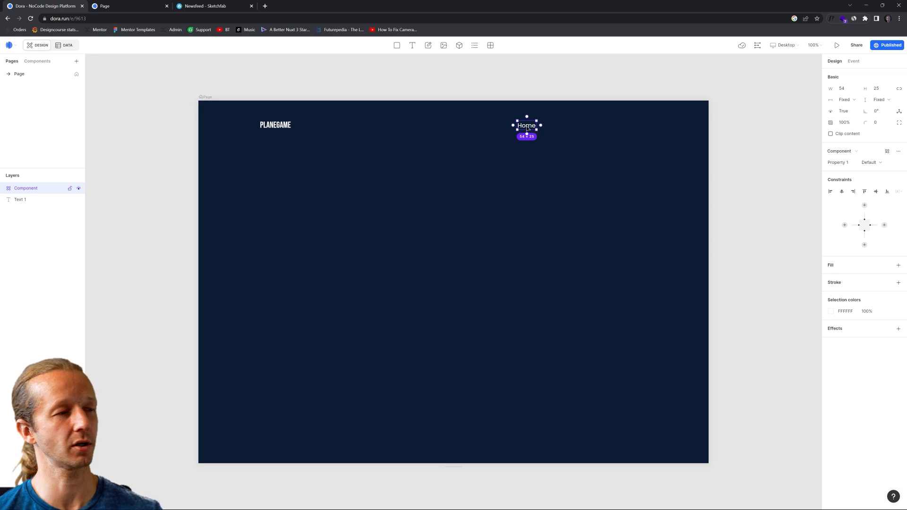
click(32, 63)
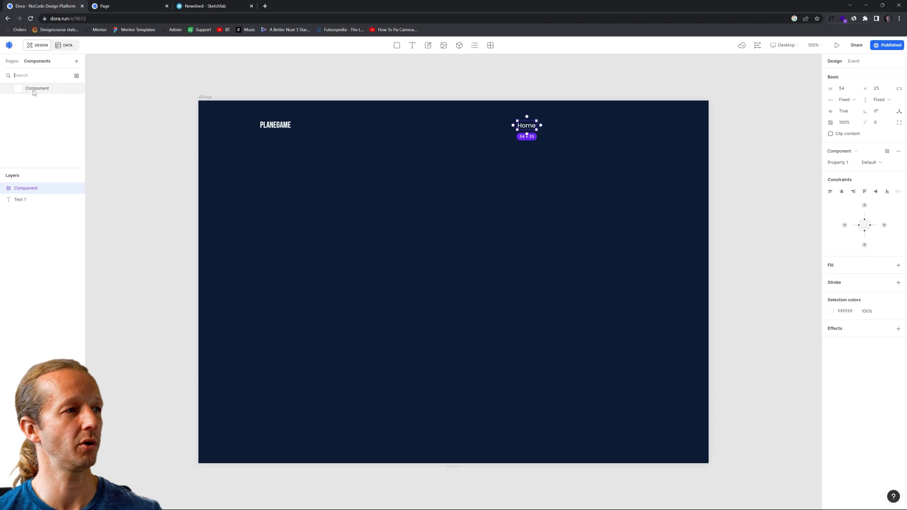
double_click(33, 89)
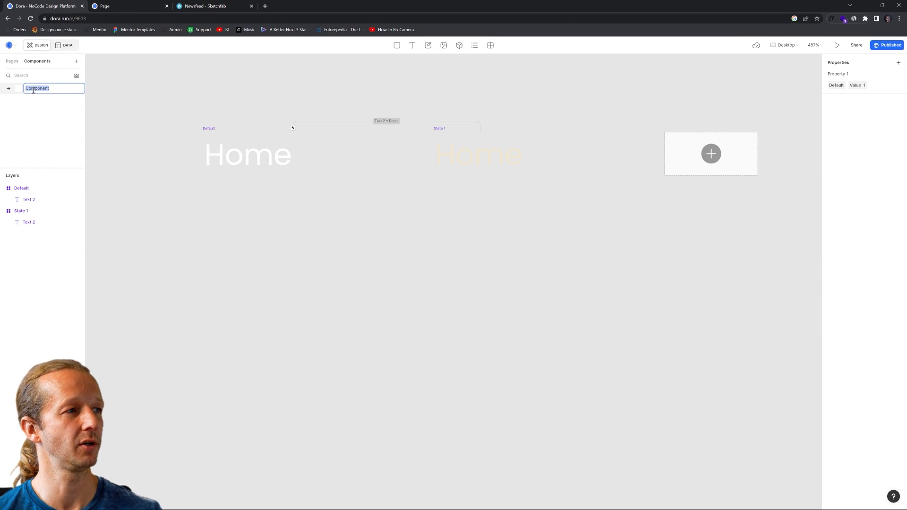
text(NAv Item)
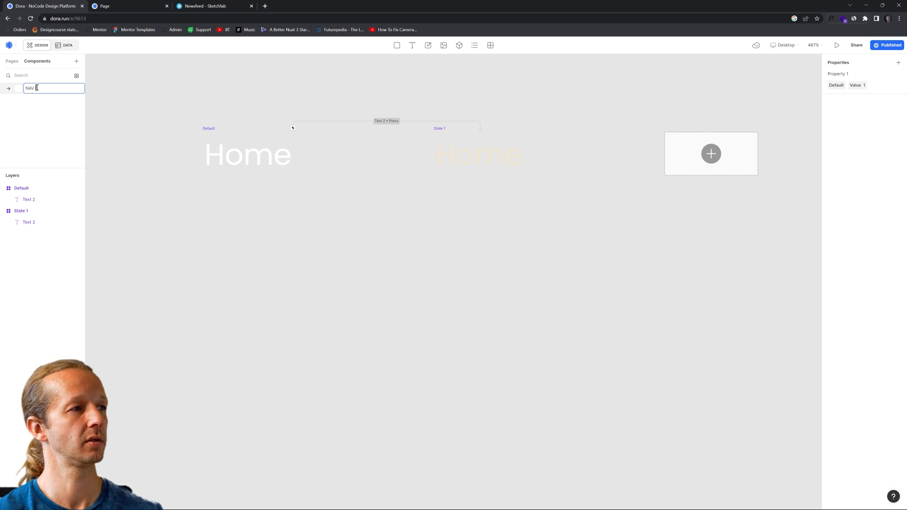
text( ITEM)
key(Return)
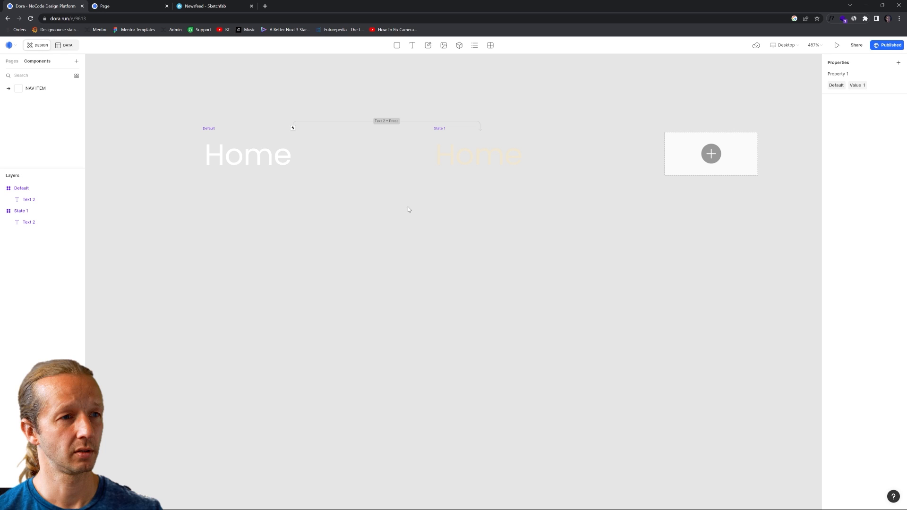
Change the trigger of the Default-to-State 1 interaction on the Home text to Hover.
click(255, 156)
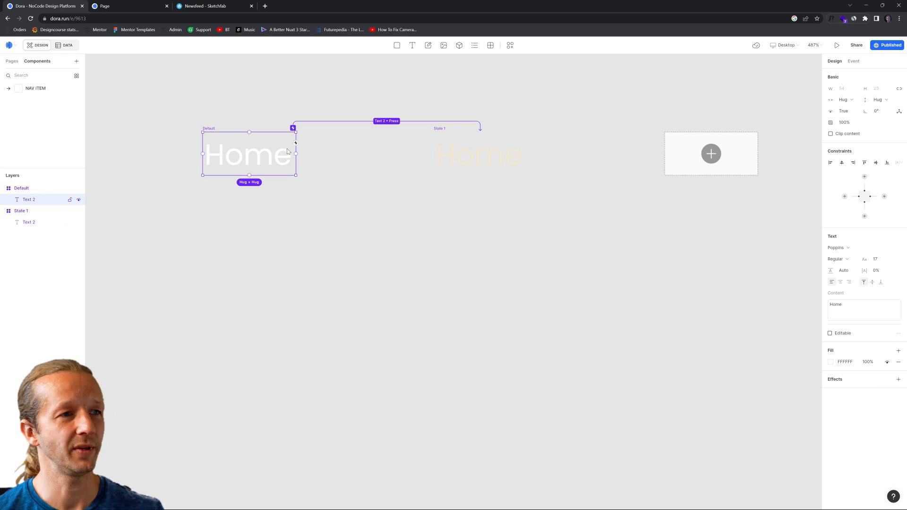
click(439, 121)
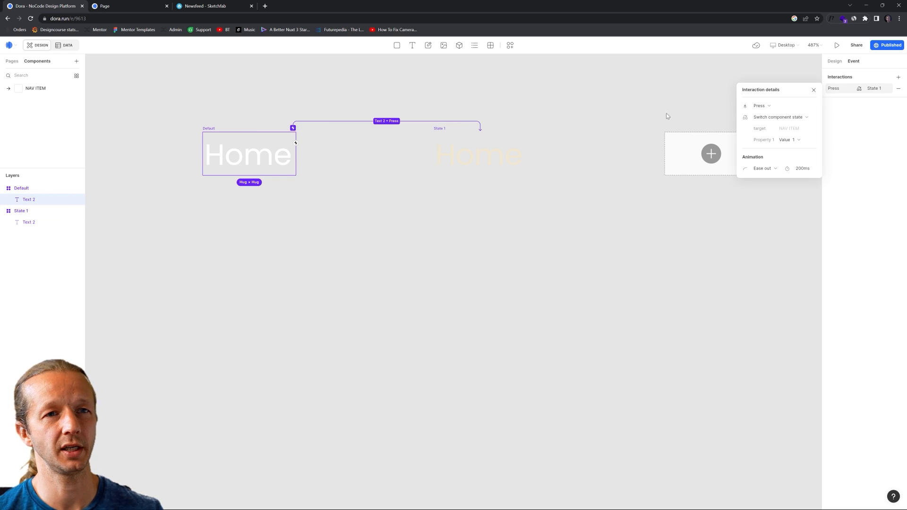
click(762, 108)
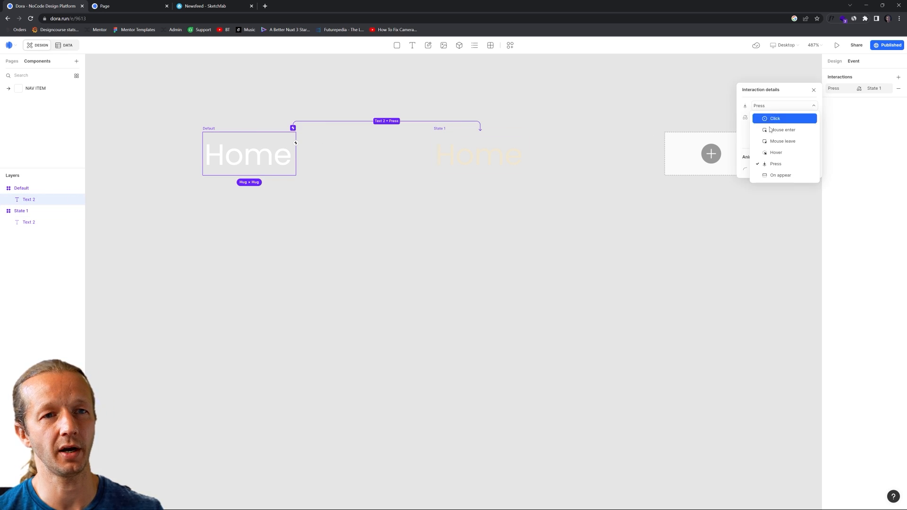
click(776, 152)
click(634, 134)
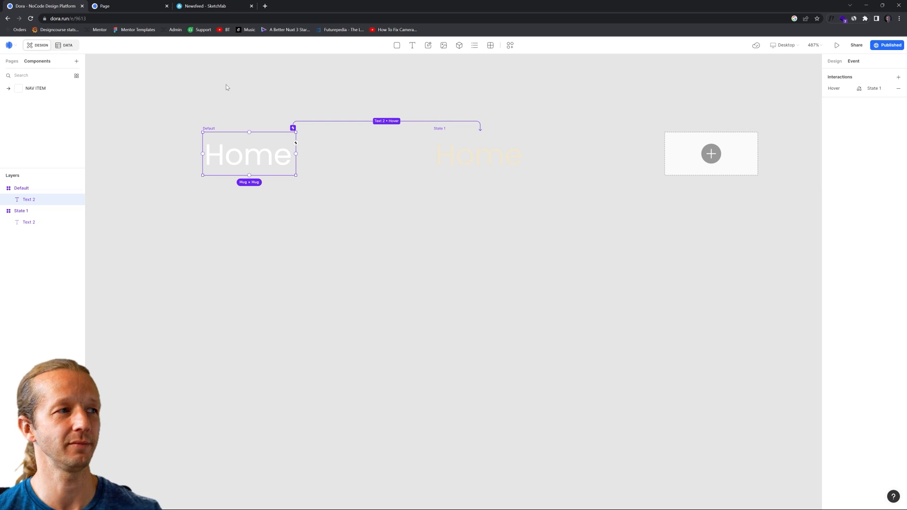
Return to the page, check the Home link's hover colour on the reloaded published page, and switch back to the Dora editor.
click(12, 60)
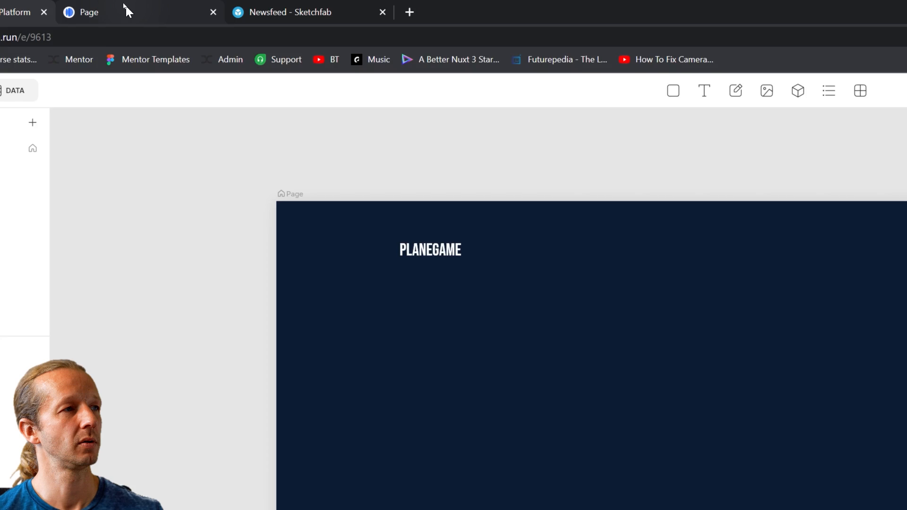
click(126, 6)
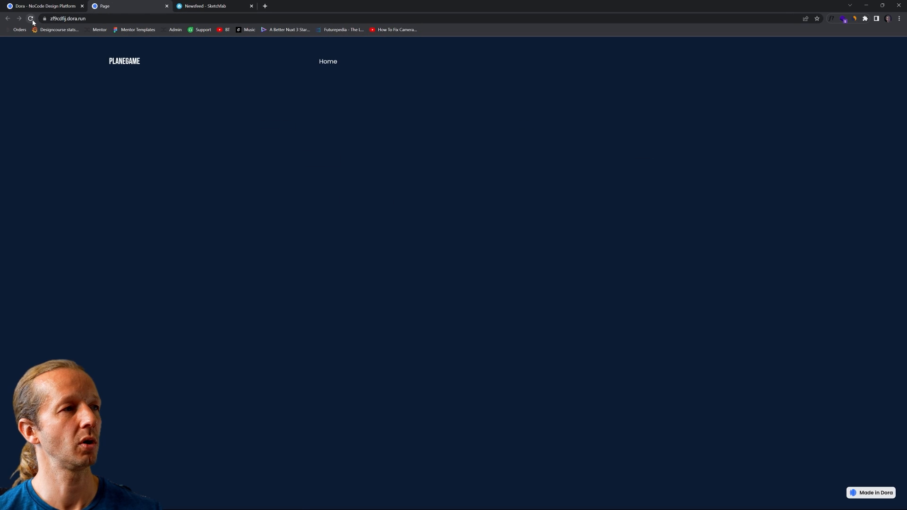
click(0, 37)
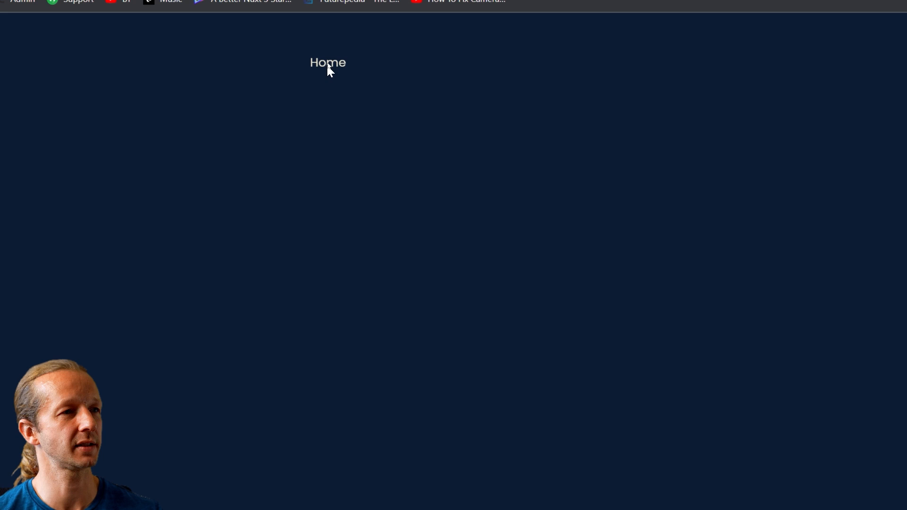
click(60, 5)
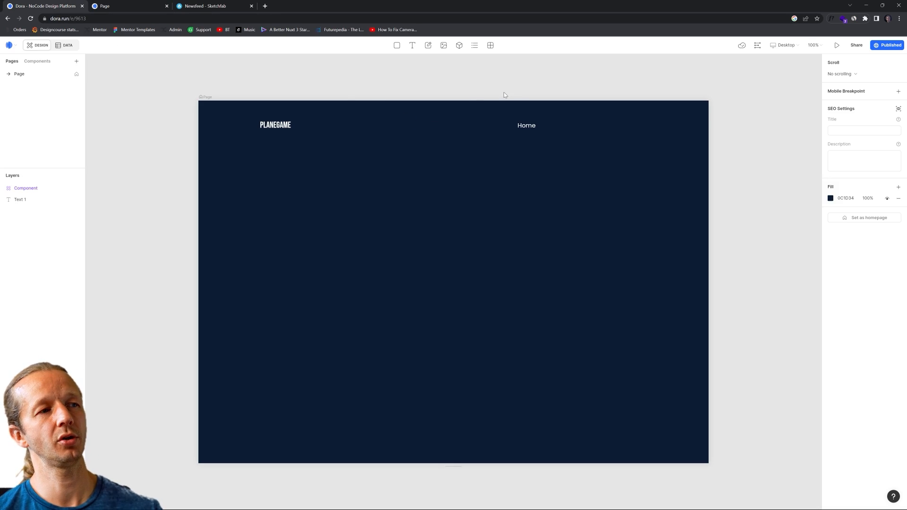
Open the NAV ITEM component and set the Default state's Home text size to 18.
click(529, 127)
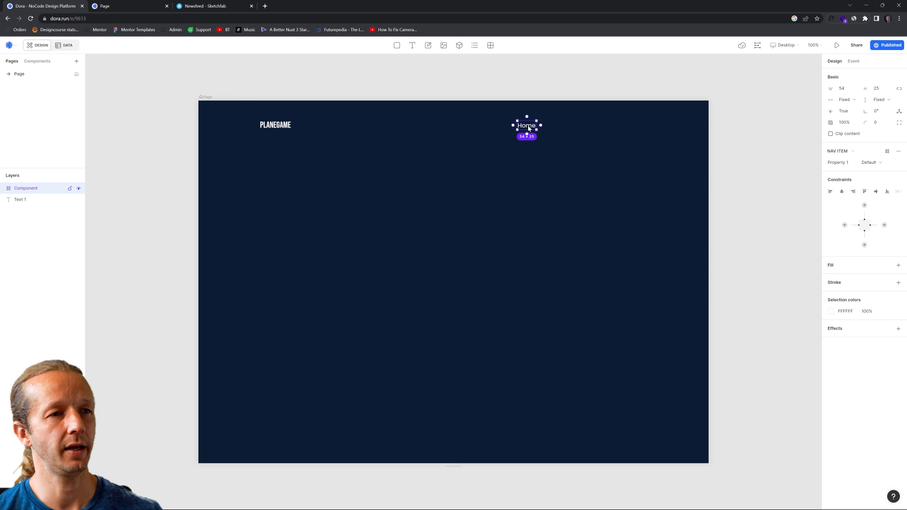
click(37, 61)
double_click(40, 88)
double_click(280, 149)
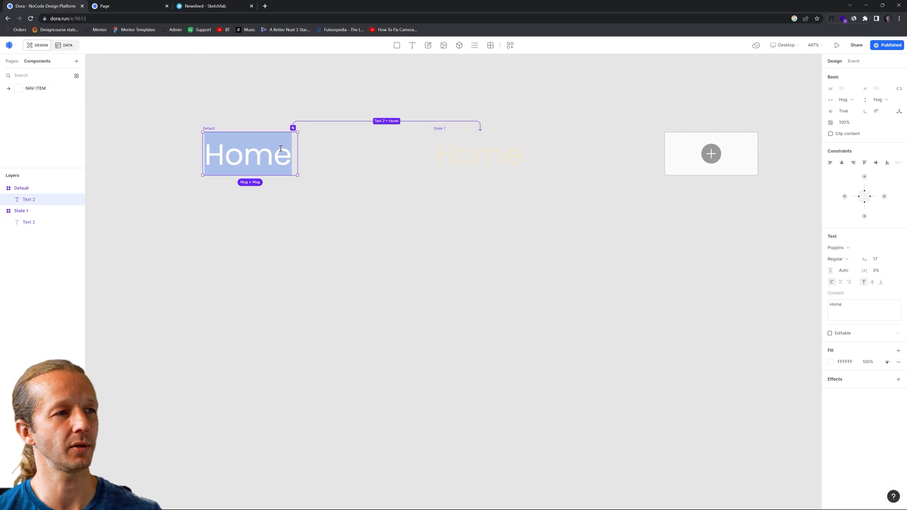
click(878, 260)
text(18)
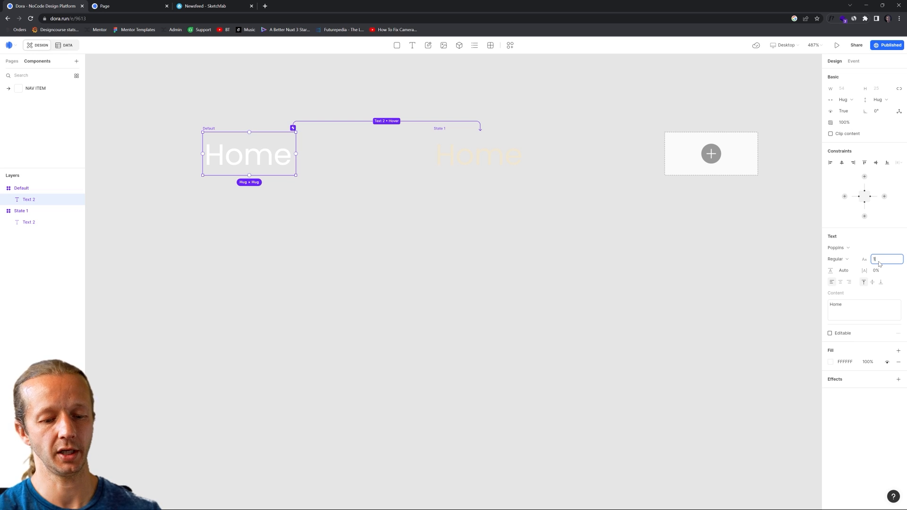
key(Return)
Set the font size of State 1's Home text to 18.
click(514, 209)
double_click(496, 156)
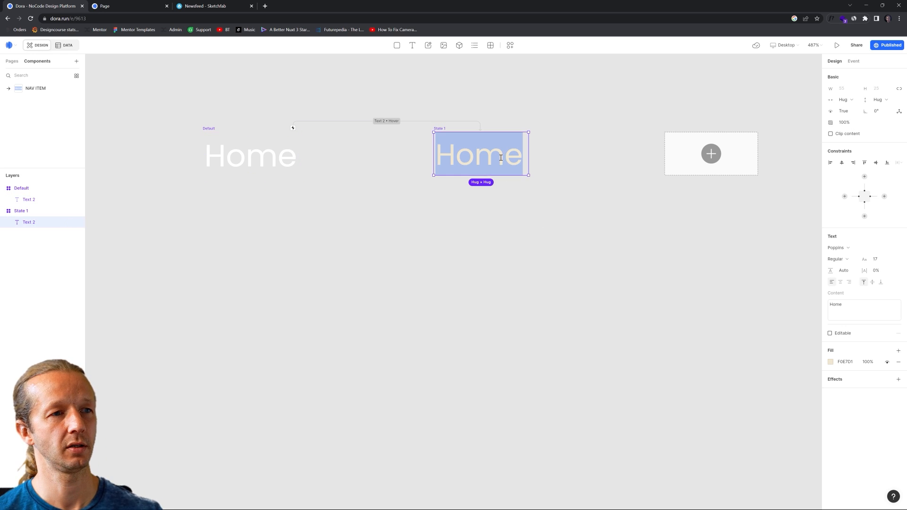
click(878, 259)
text(18)
key(Return)
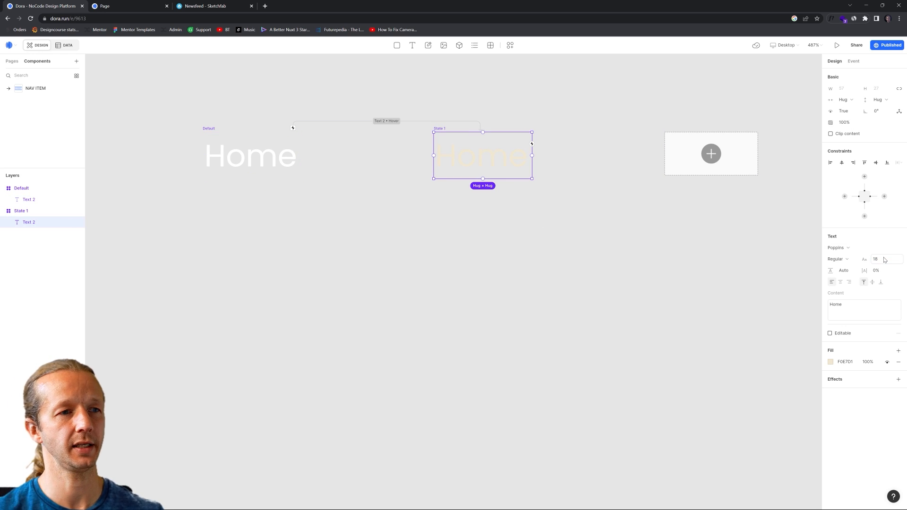
click(530, 285)
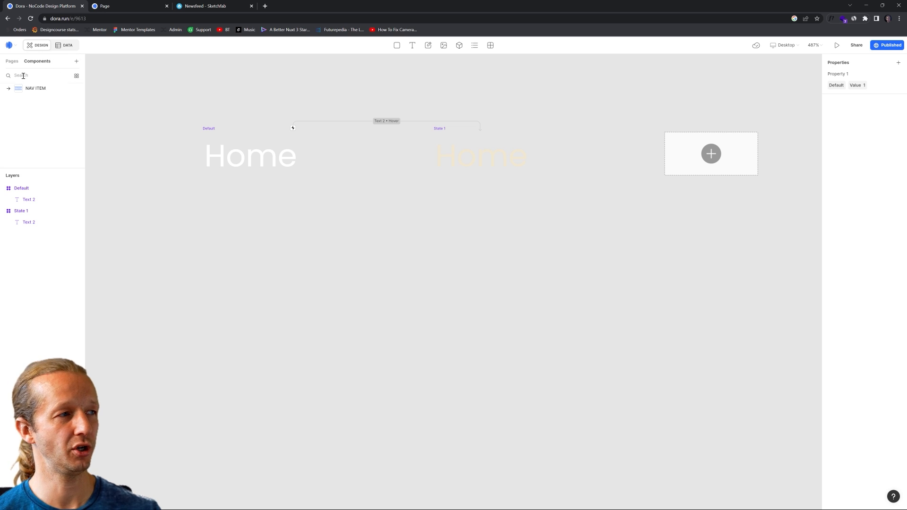
Back on the page, move the Home link slightly down and place a duplicate of it to its right.
click(12, 61)
mouse_move(526, 126)
mouse_down()
mouse_move(544, 131)
mouse_move(529, 132)
mouse_up()
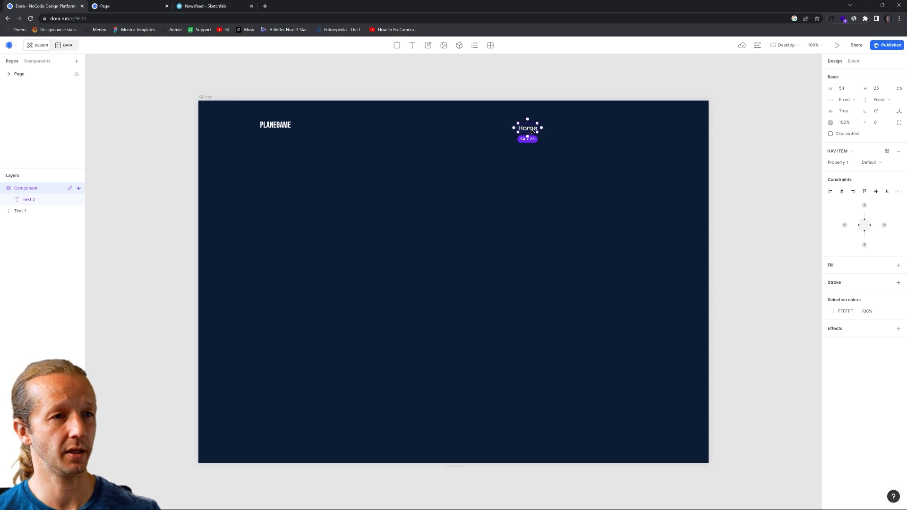
key(ctrl+d)
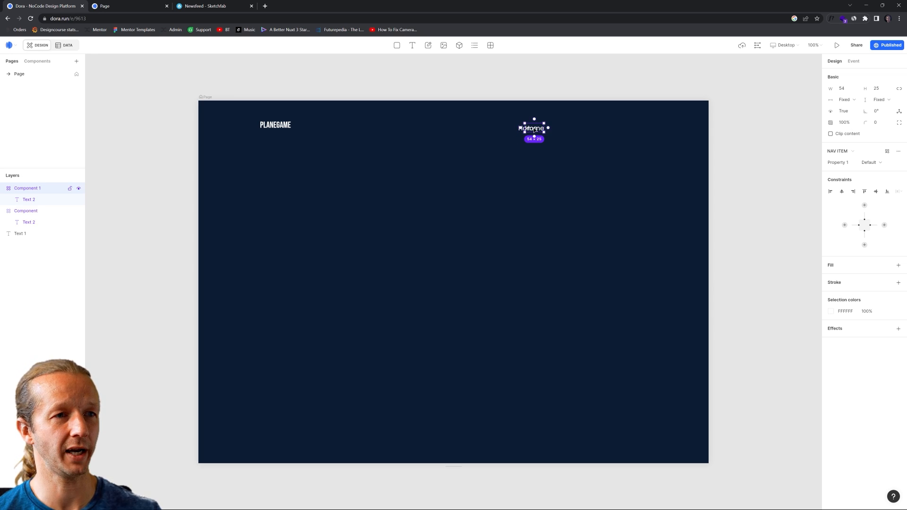
drag(531, 130, 567, 129)
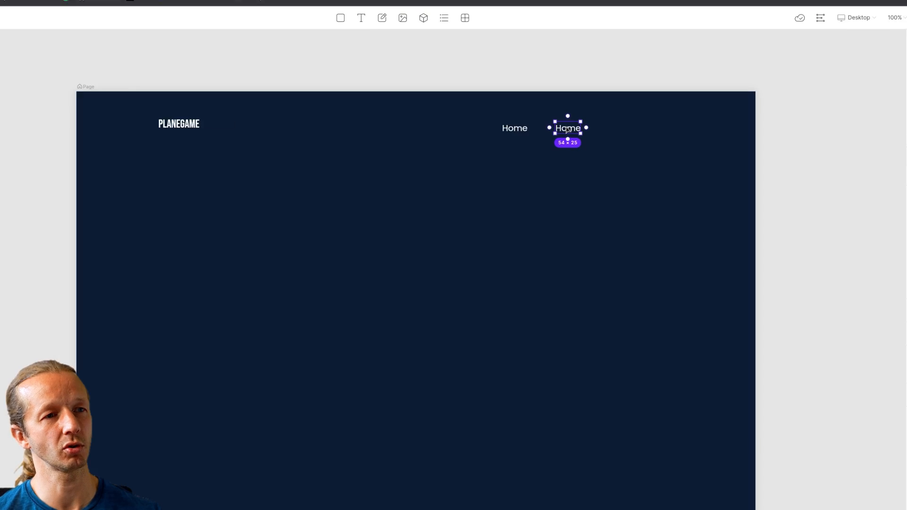
Change the text of the duplicated Home link to Download.
double_click(569, 128)
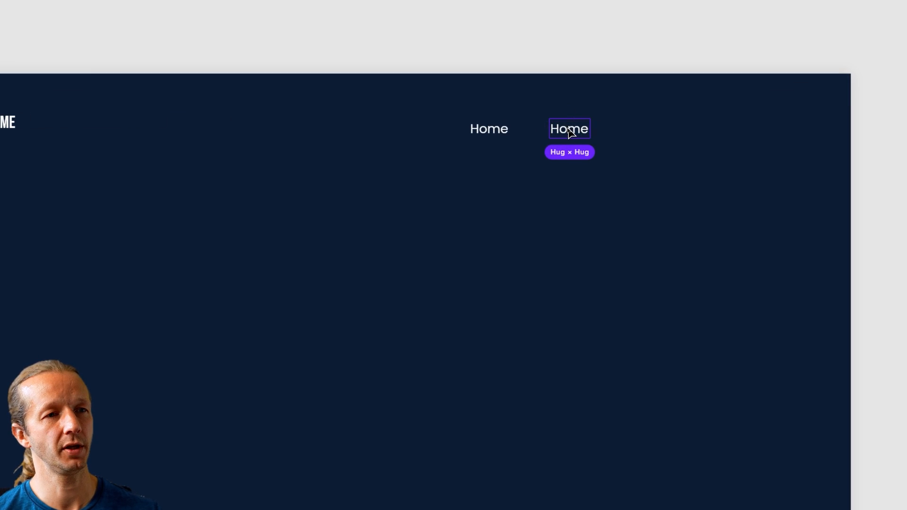
double_click(569, 129)
click(570, 129)
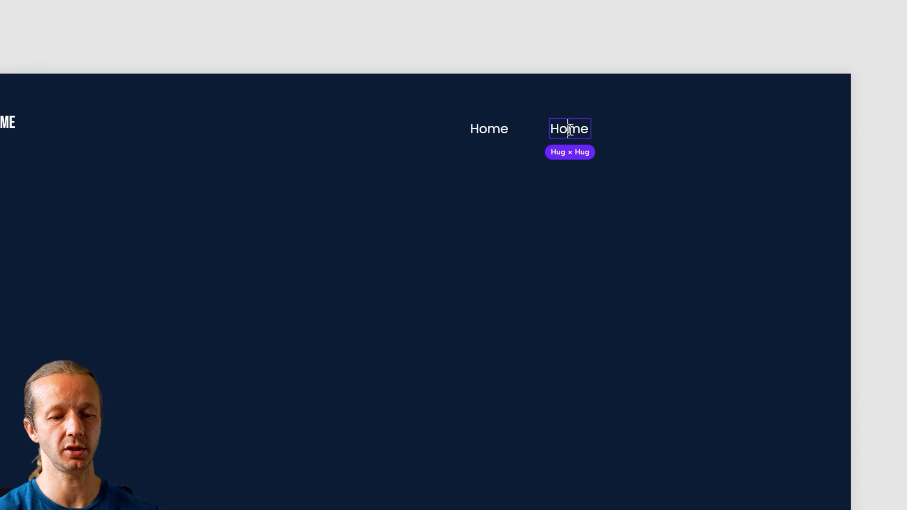
double_click(570, 129)
text(Download)
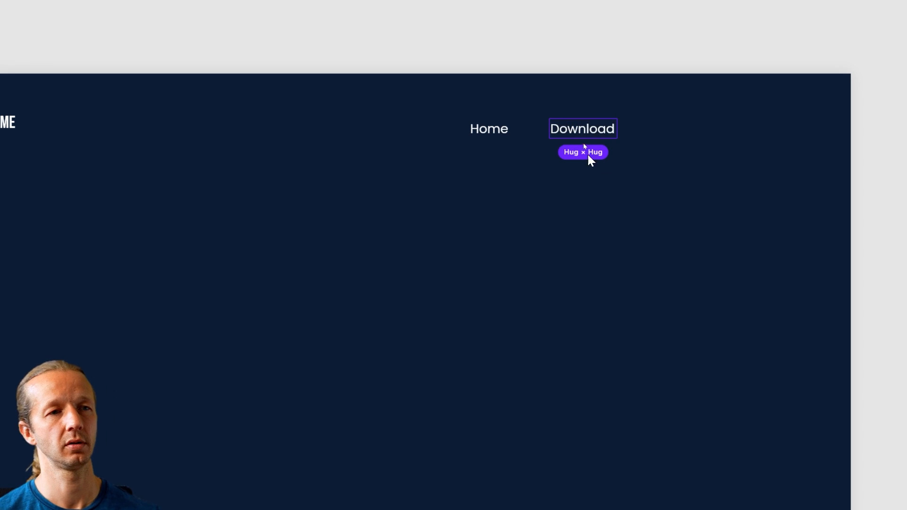
click(613, 193)
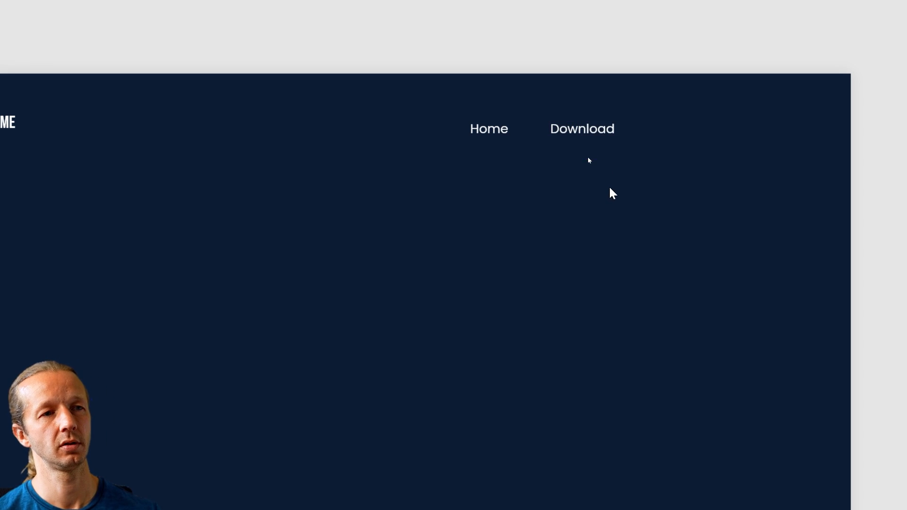
Widen the Download link's component to 90 and place a duplicate to its right, spaced evenly with the other links.
click(603, 131)
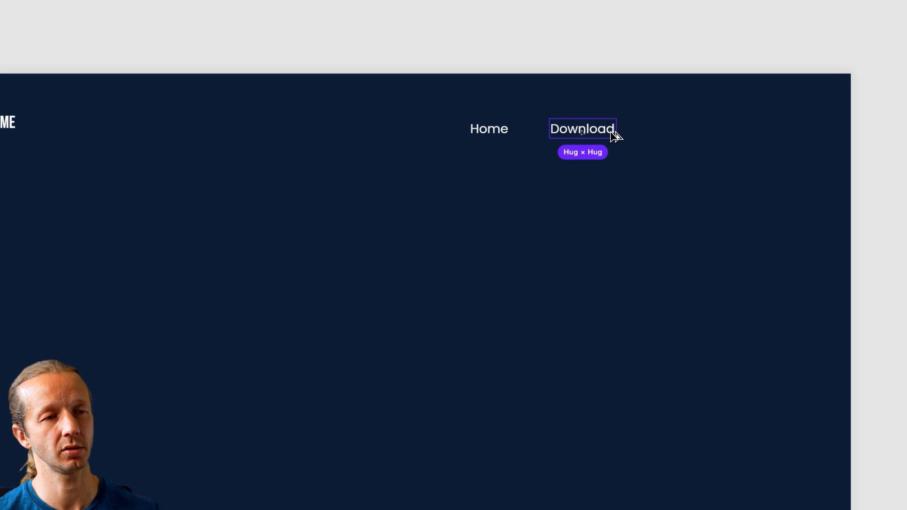
key(Escape)
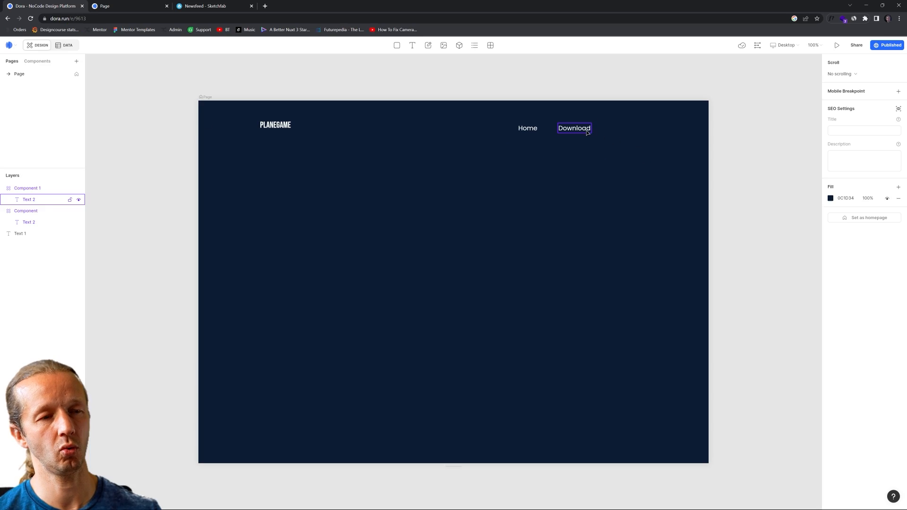
click(580, 129)
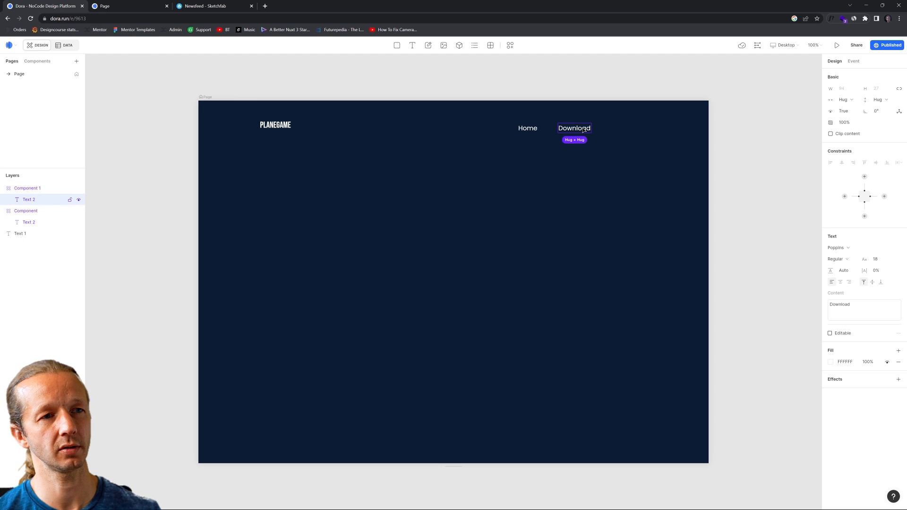
key(Escape)
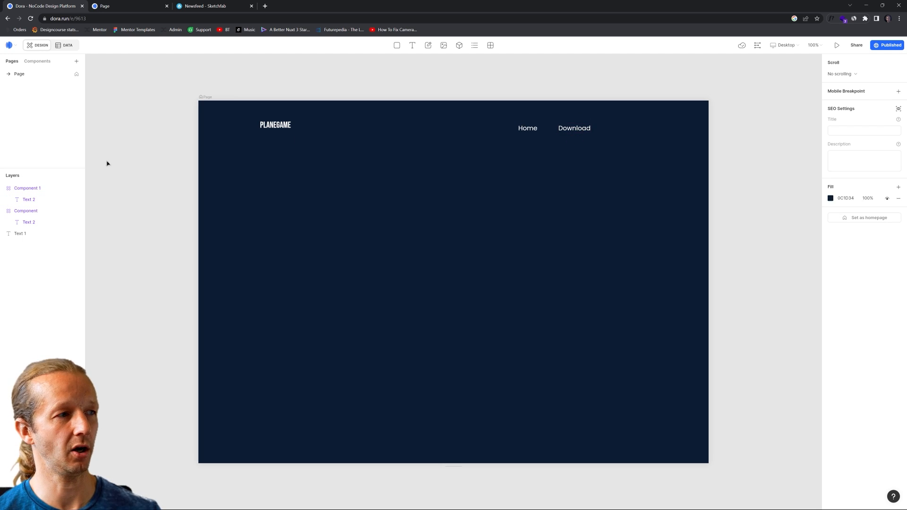
click(40, 189)
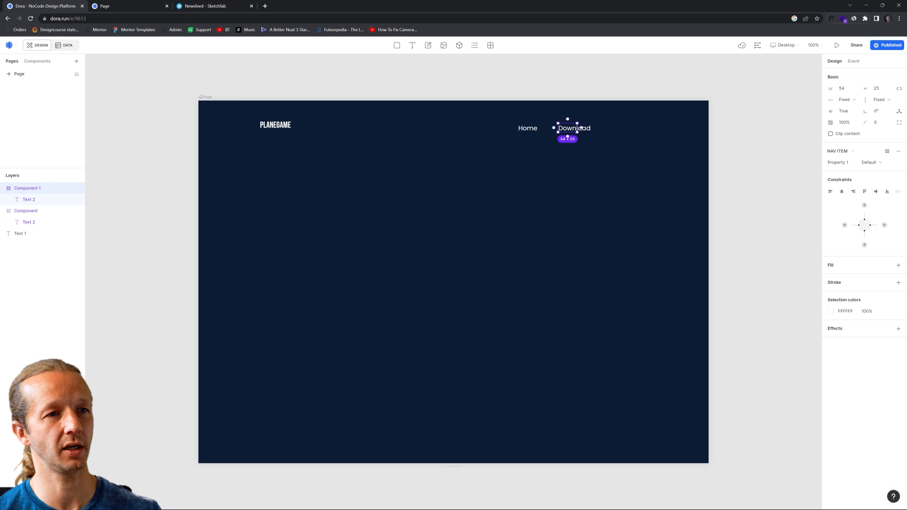
drag(572, 131, 623, 130)
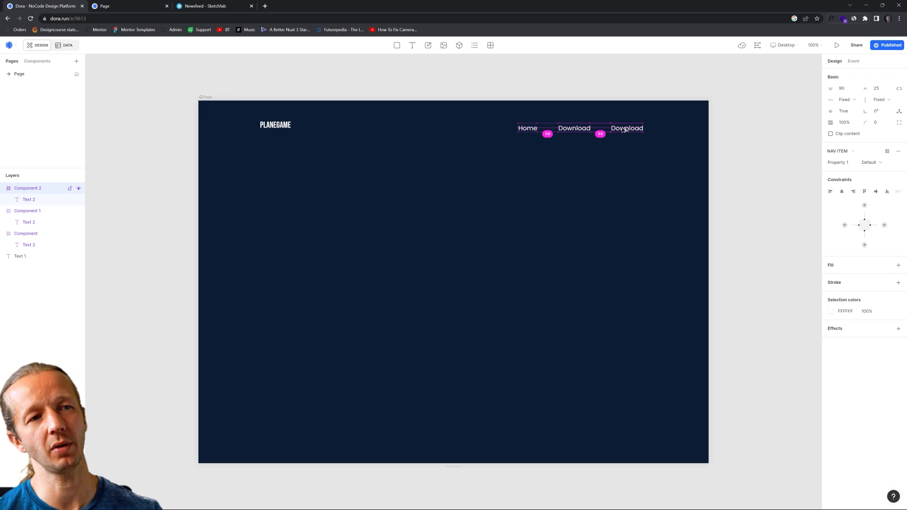
drag(623, 130, 624, 130)
Change the third navigation link's text to Contact and narrow its component to a width of 74.
double_click(628, 129)
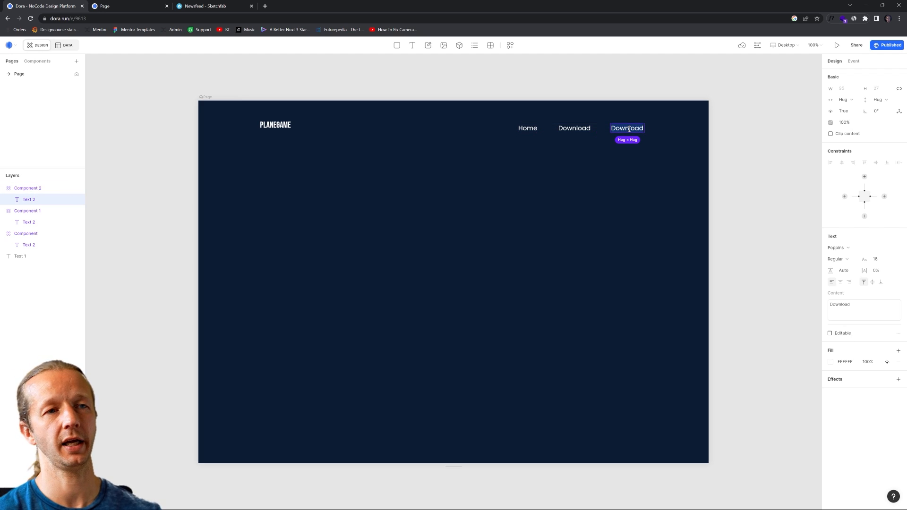
text(Contact)
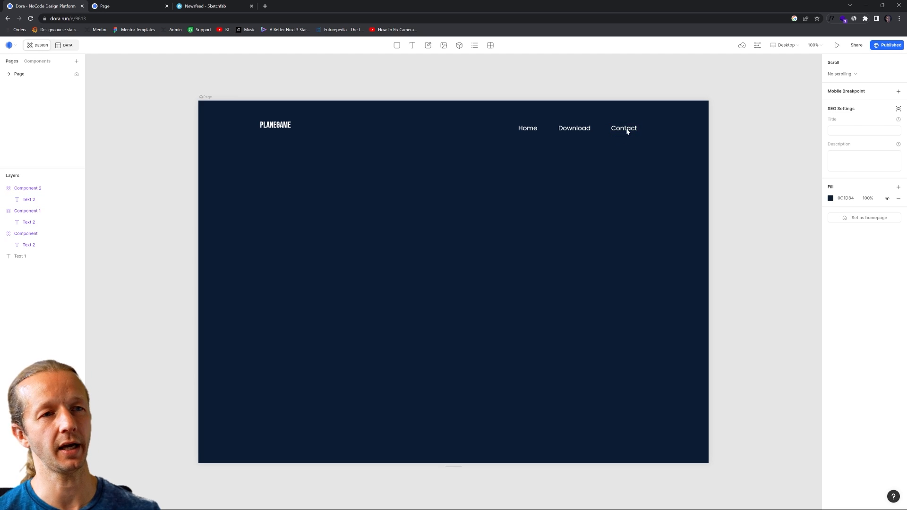
click(625, 128)
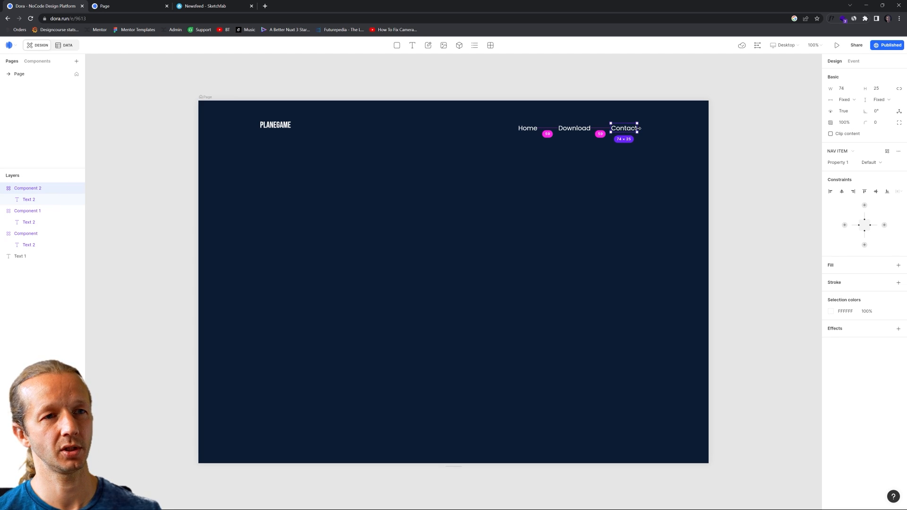
Group the Home, Download and Contact links into one container.
shift+click(574, 129)
shift+click(525, 129)
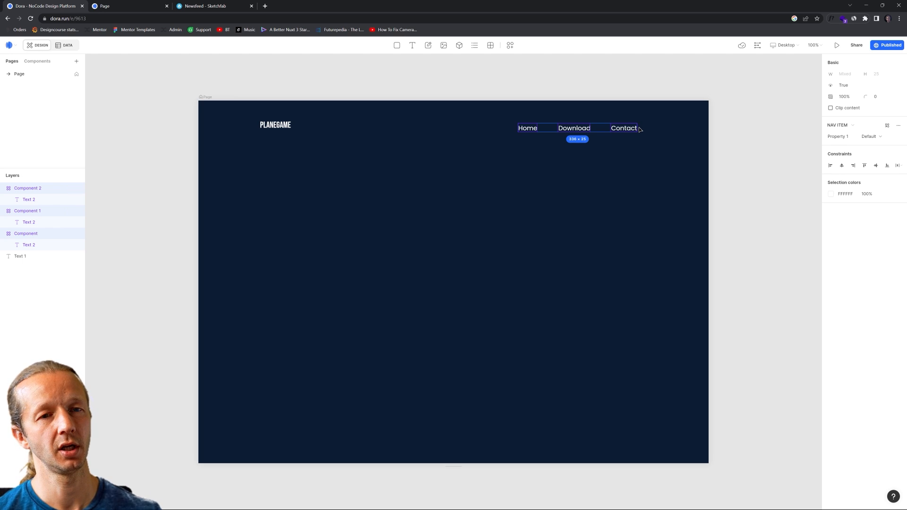
key(ctrl+alt+g)
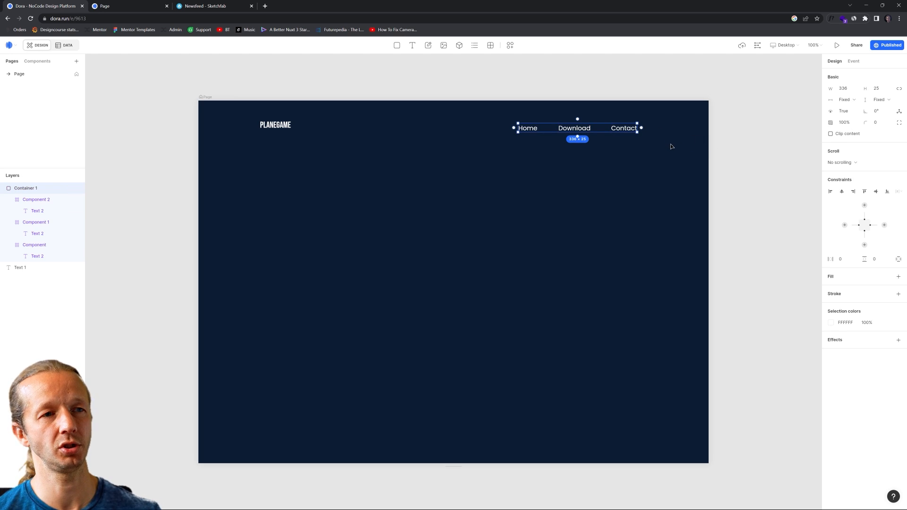
Align the links container with the logo's row and constrain its right side to the page's right edge at 12vw.
drag(628, 130, 708, 284)
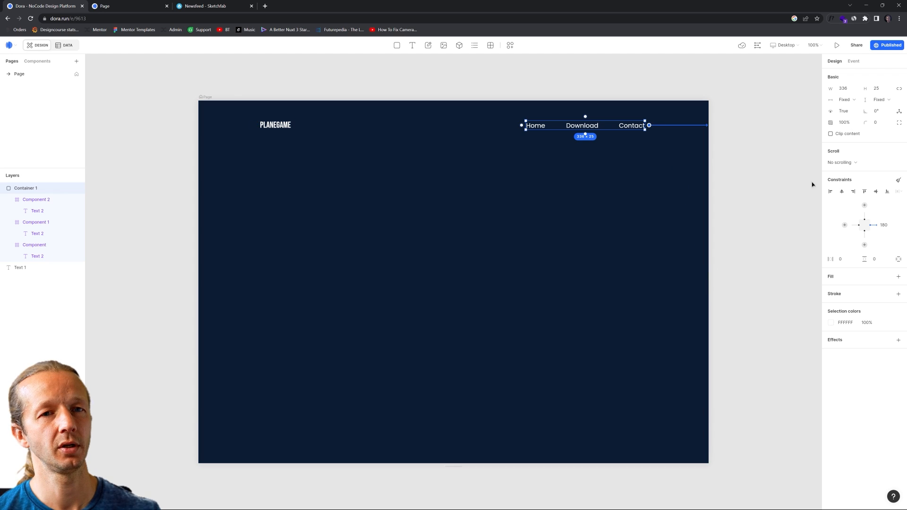
click(884, 226)
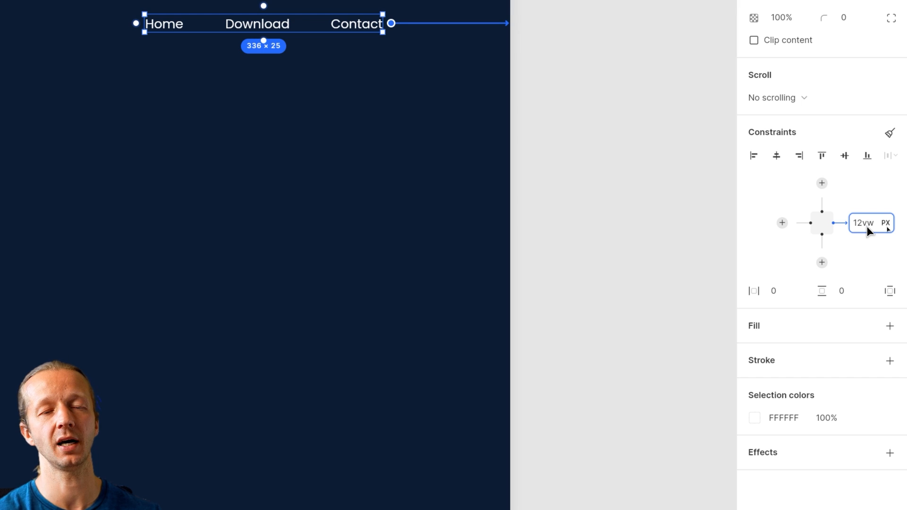
key(Return)
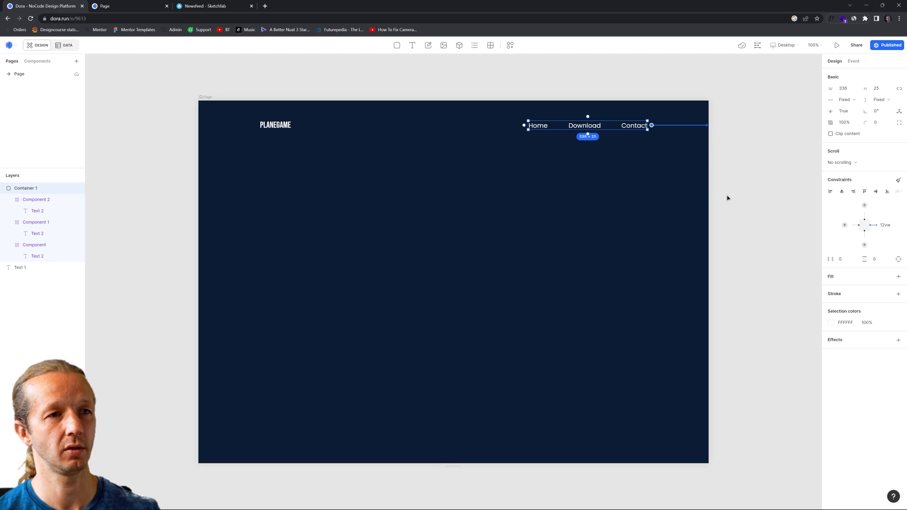
Constrain the top of both the links container and the PLANEGAME logo to the page's top edge.
drag(587, 117, 453, 102)
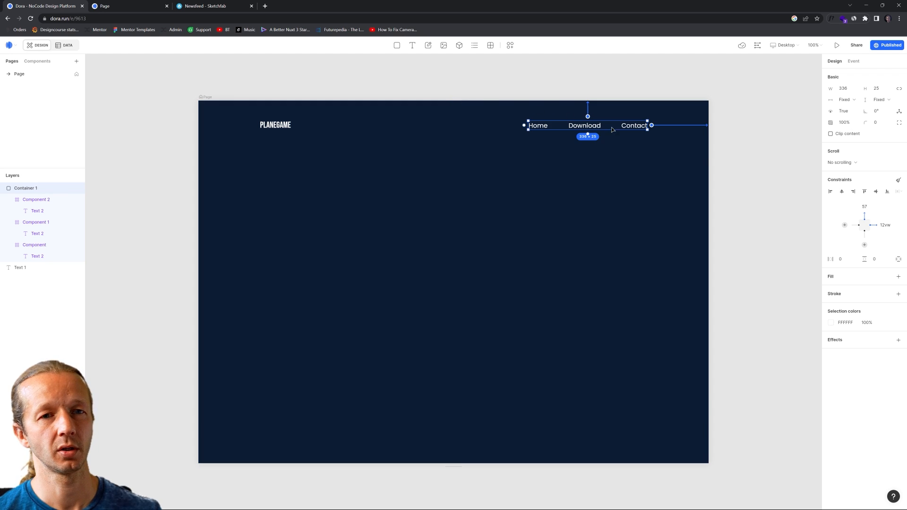
click(284, 125)
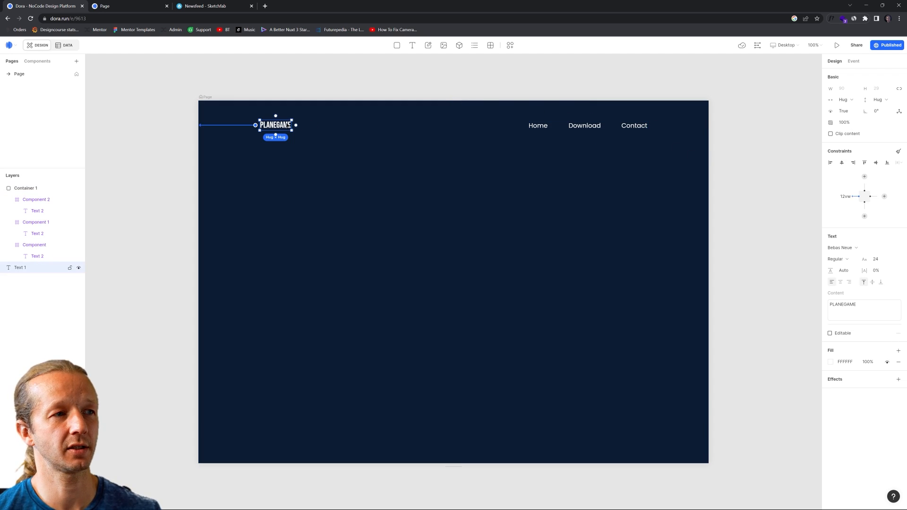
drag(275, 115, 454, 102)
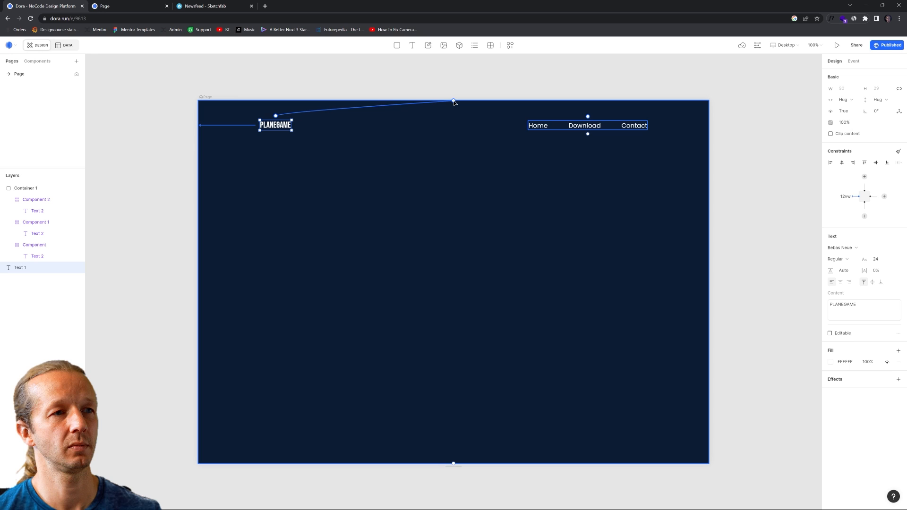
click(463, 87)
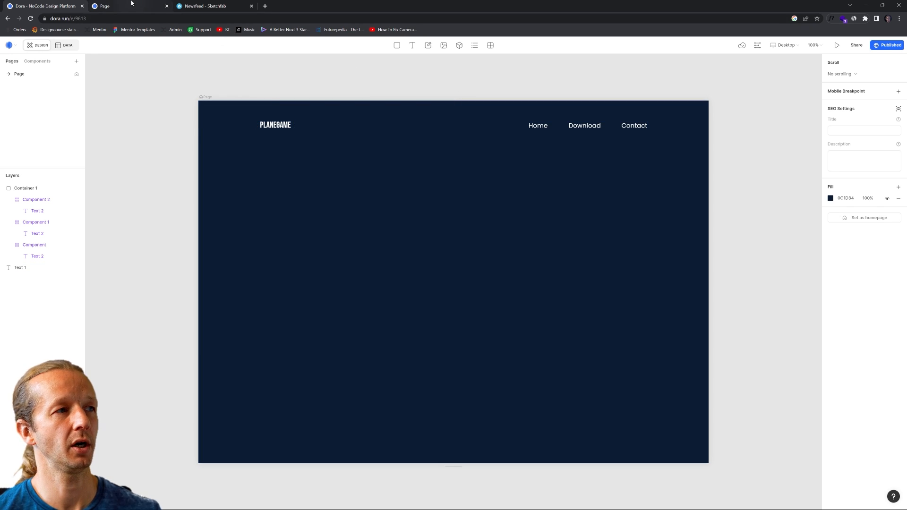
Reload the published page and check the navigation's responsiveness at different browser window widths, then return to the editor.
click(106, 6)
key(ctrl+r)
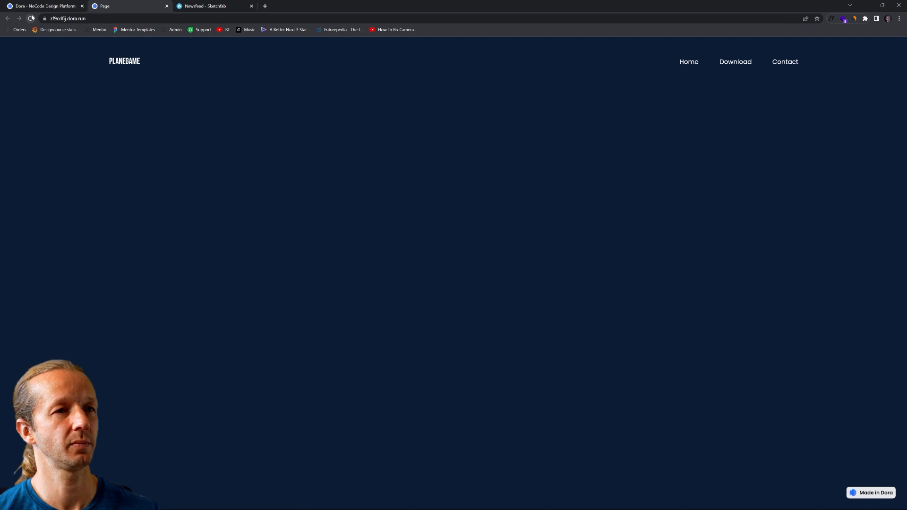
double_click(593, 4)
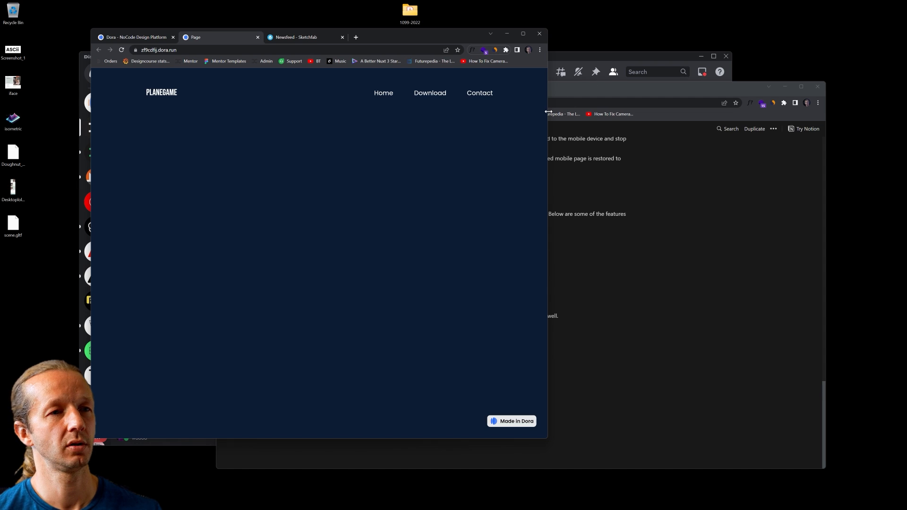
drag(548, 109, 756, 111)
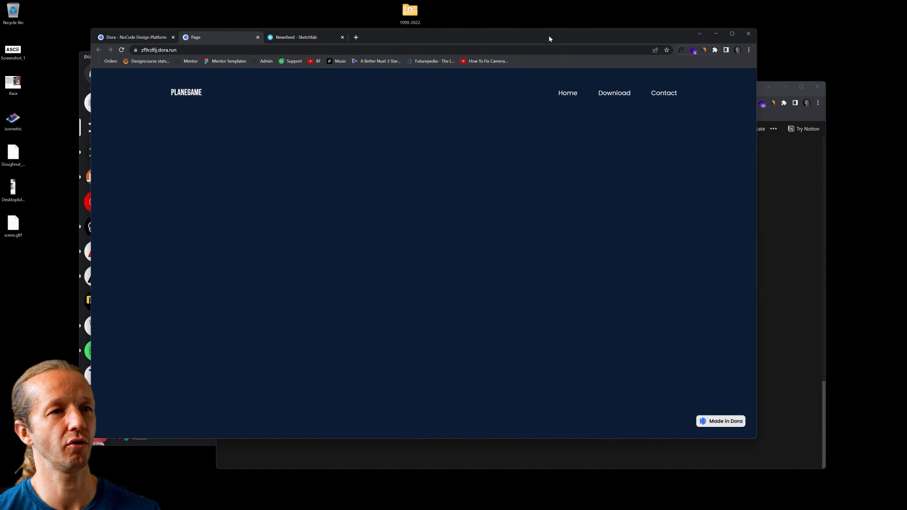
double_click(549, 39)
click(55, 4)
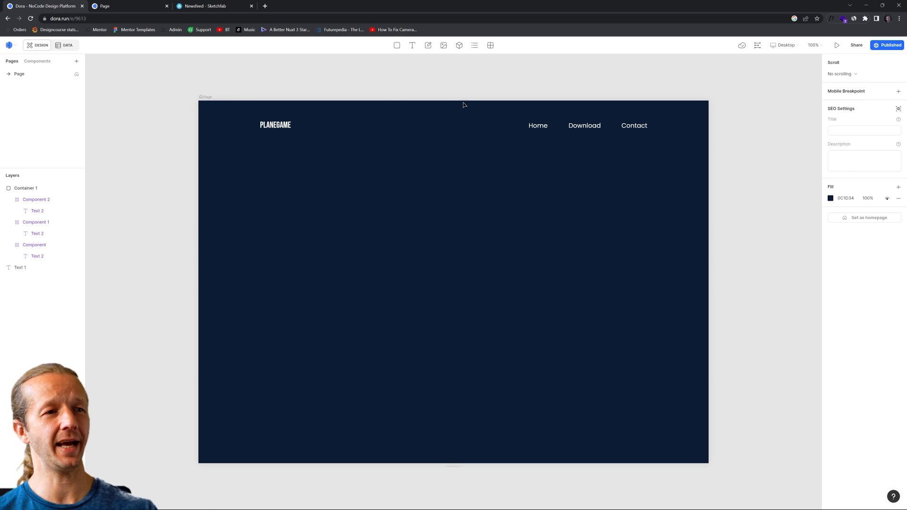
Duplicate the PLANEGAME logo text below the navigation and change the copy's text to AIRPLANE.
click(280, 128)
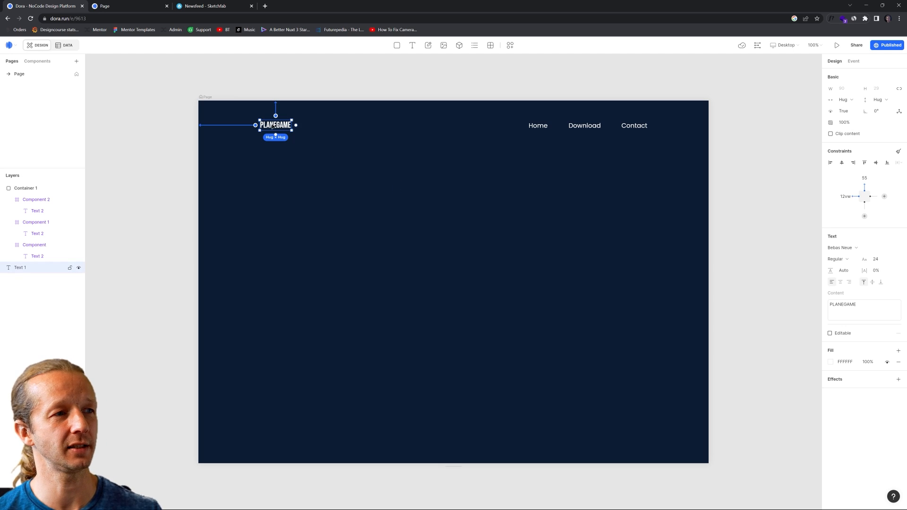
drag(273, 127, 390, 173)
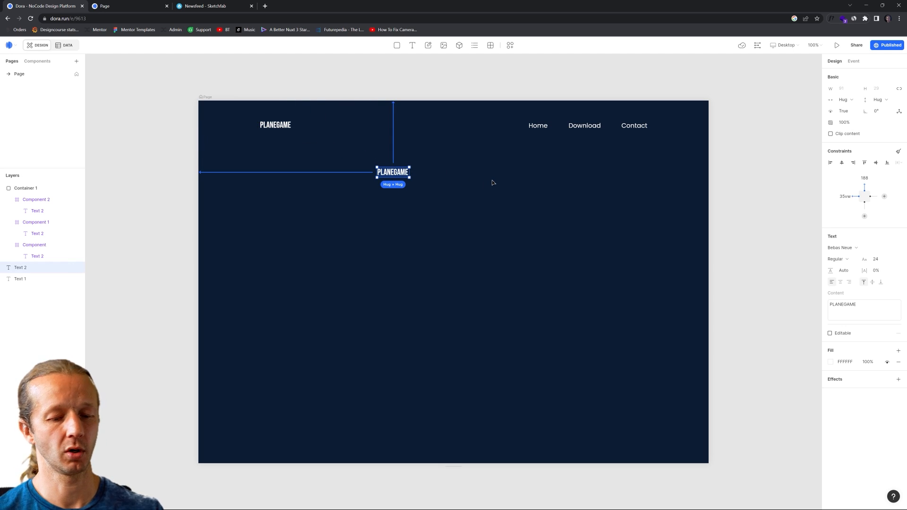
text(AIRPLANE.)
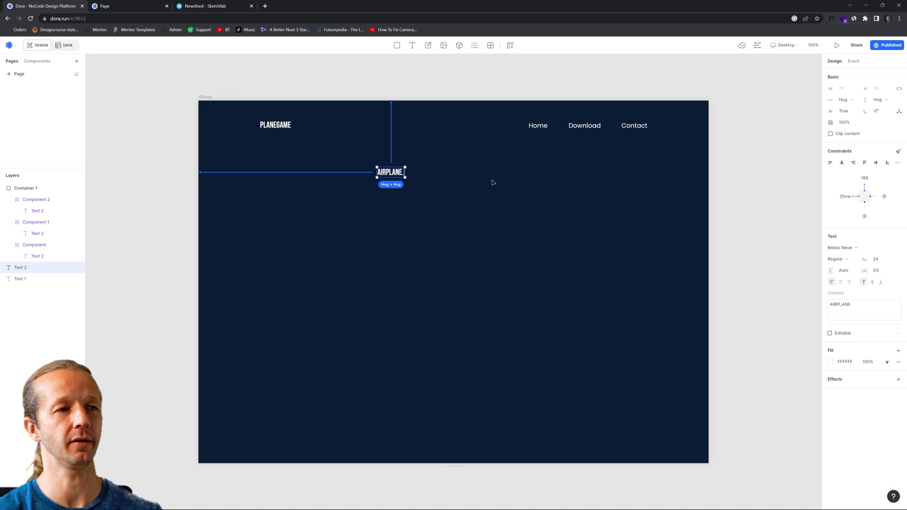
click(439, 121)
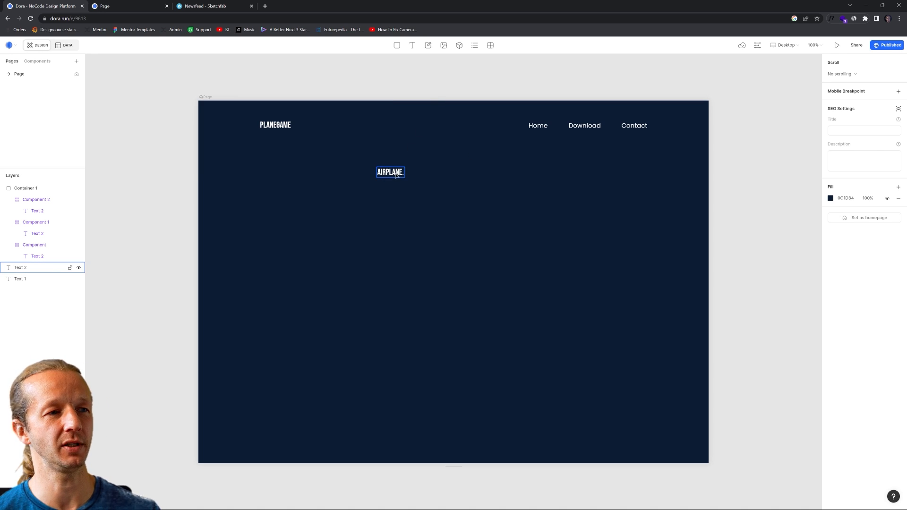
Move the AIRPLANE. text down to the page's middle, about 247 from the top, and set its font size to 130.
drag(397, 175, 473, 196)
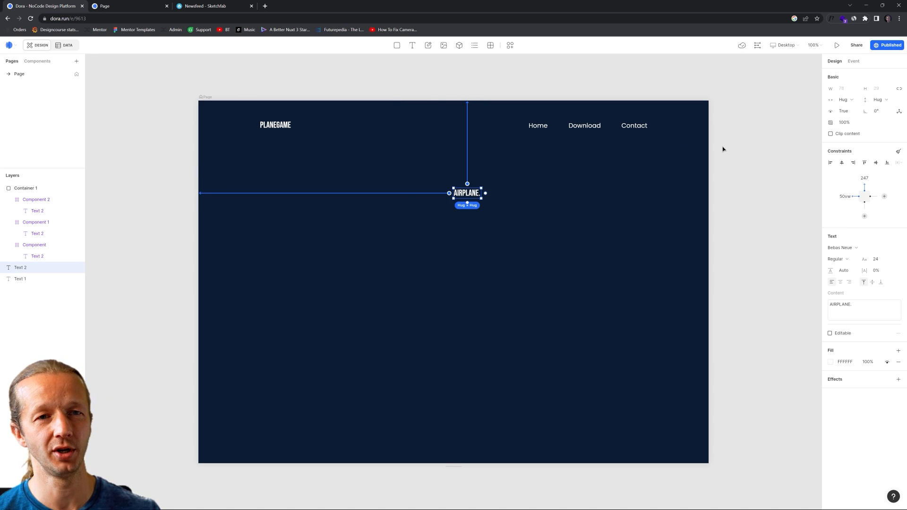
click(776, 170)
click(467, 194)
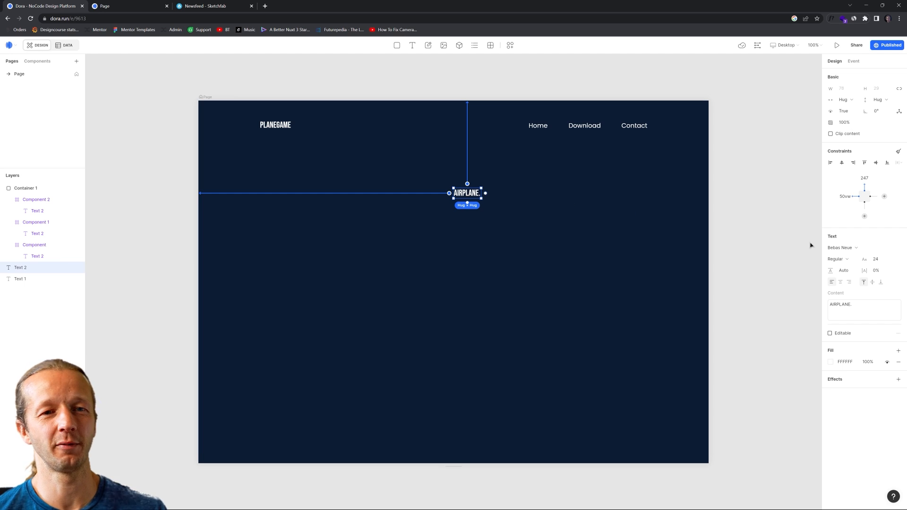
click(871, 260)
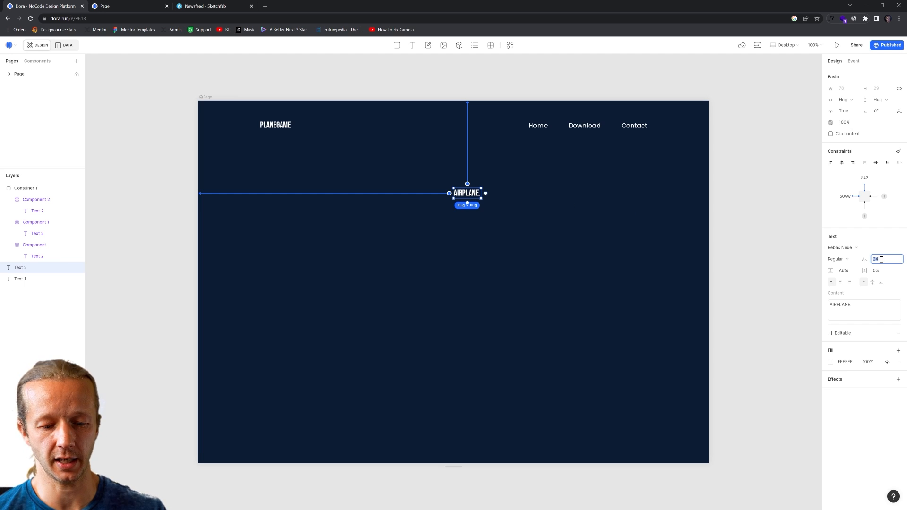
key(Return)
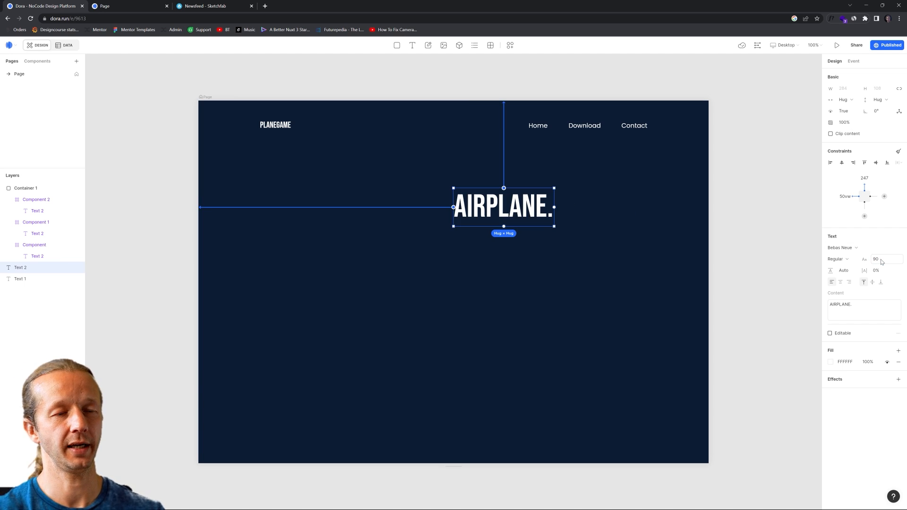
click(878, 259)
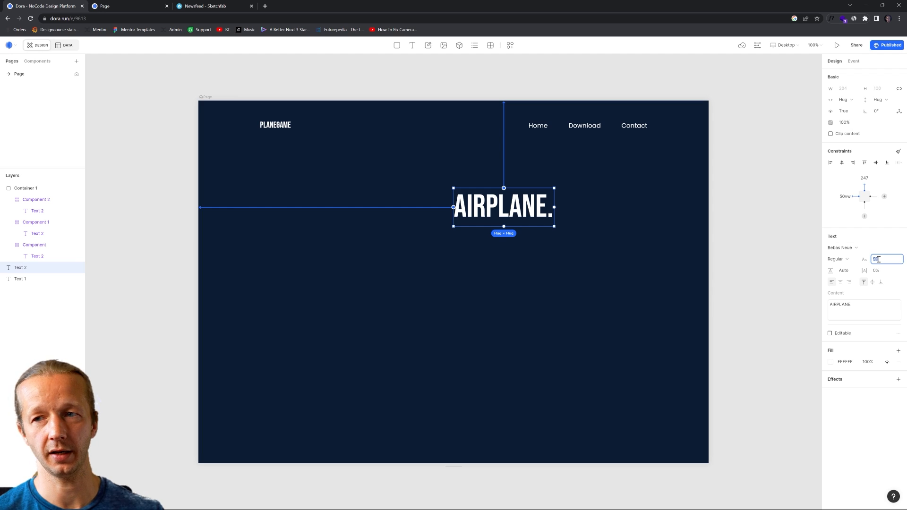
text(130)
key(Return)
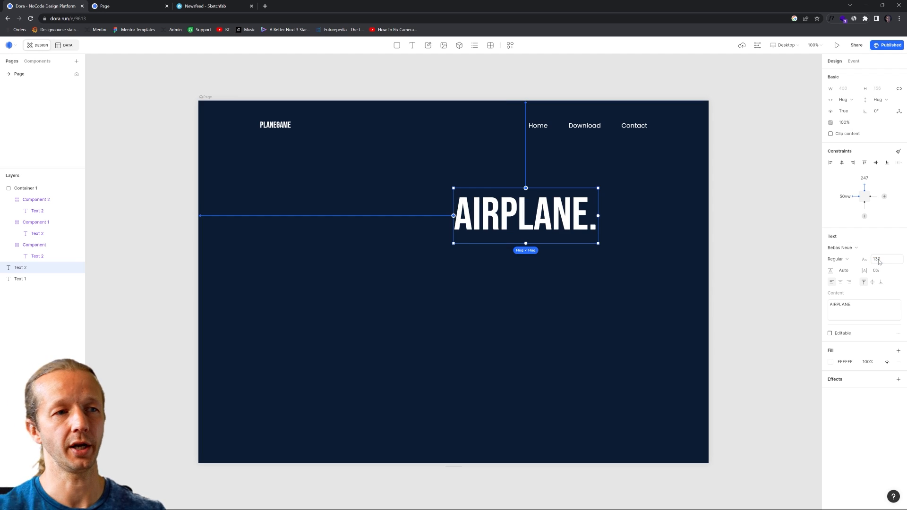
Move the AIRPLANE. heading to about 232 from the top and centre it horizontally with alignment constraints.
drag(593, 228, 526, 223)
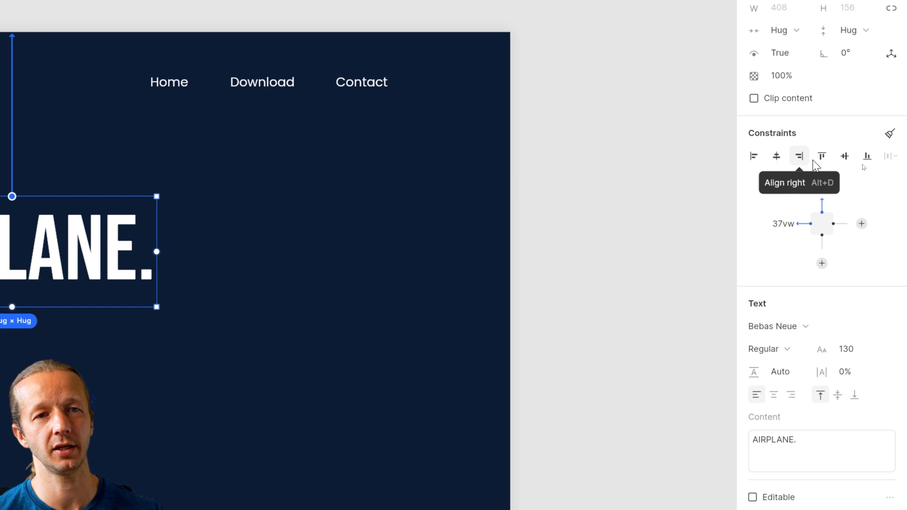
click(780, 161)
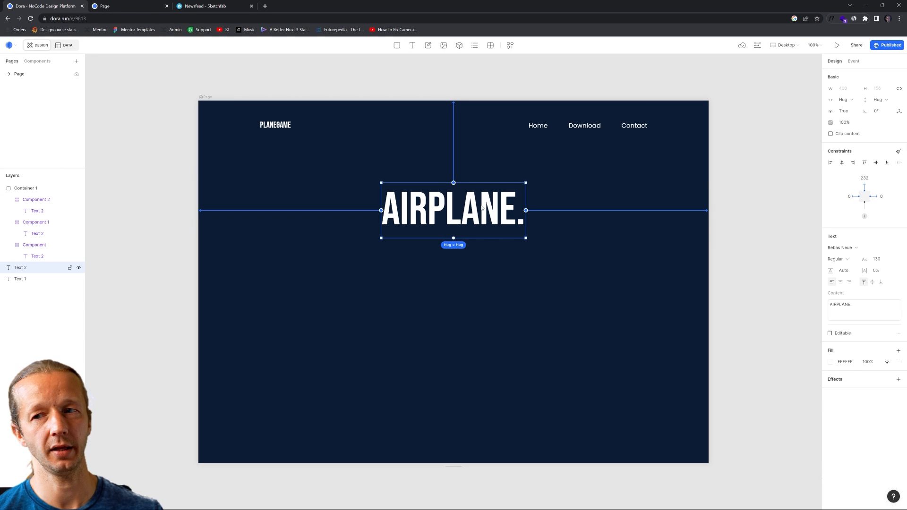
click(605, 182)
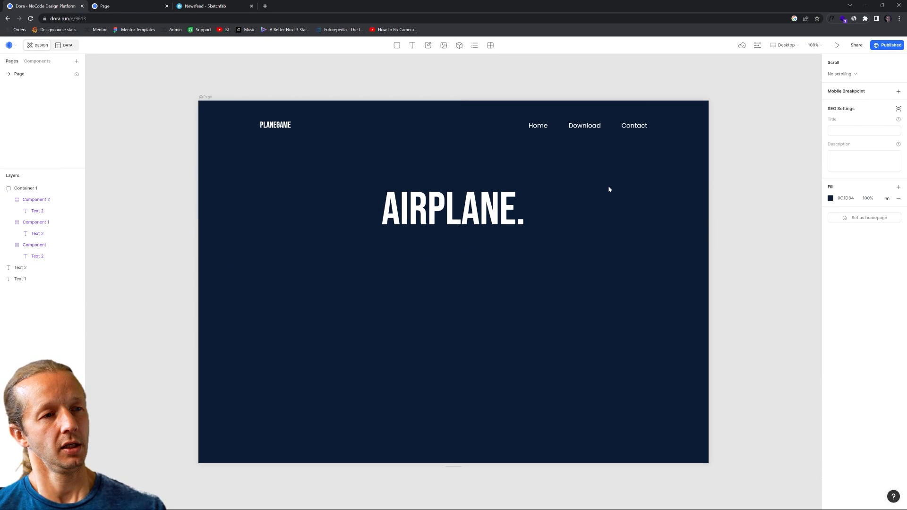
Reload the published page and check that the heading stays centred at different browser window widths, then return to the editor.
click(139, 7)
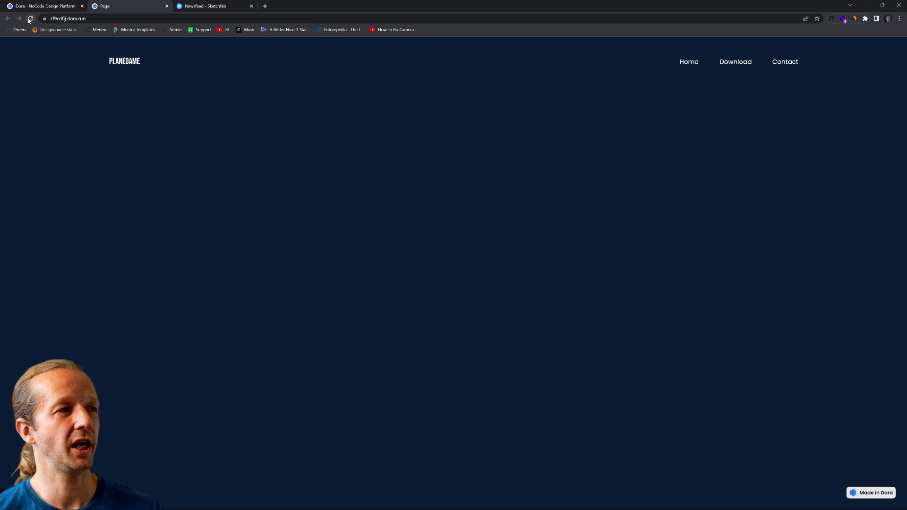
click(30, 19)
double_click(387, 10)
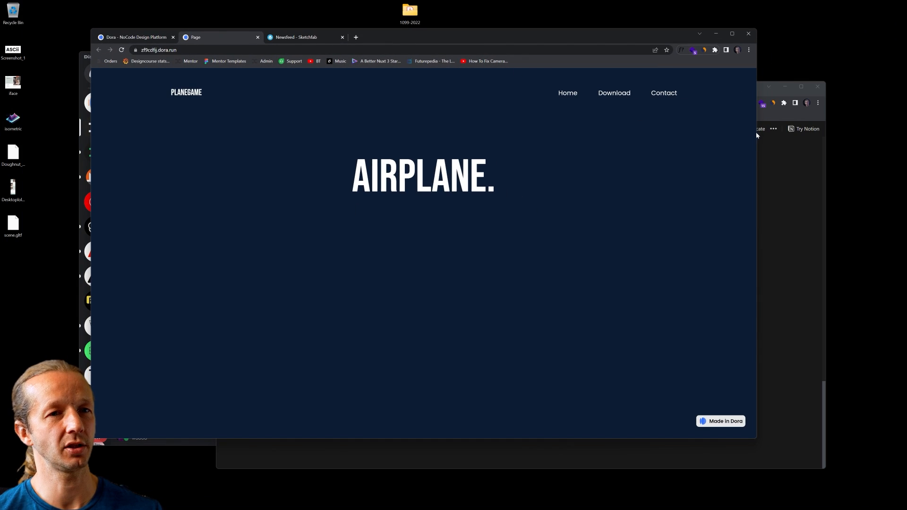
drag(756, 132, 804, 151)
double_click(498, 34)
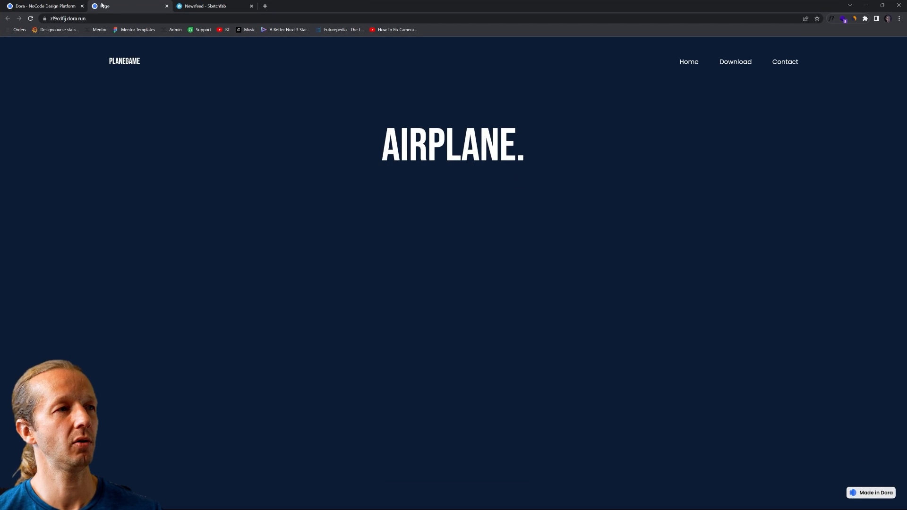
click(65, 10)
Preview the page in Dora, look through the available device sizes and compare with the published page.
click(837, 45)
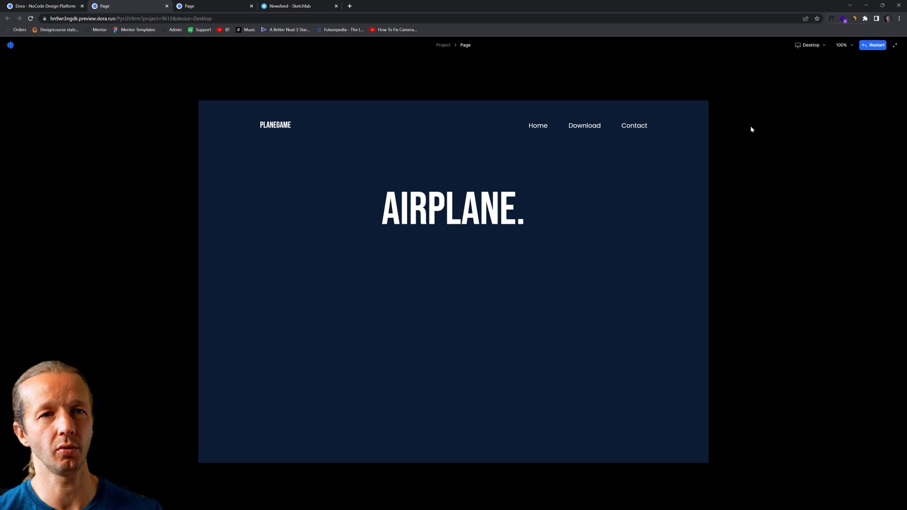
click(810, 45)
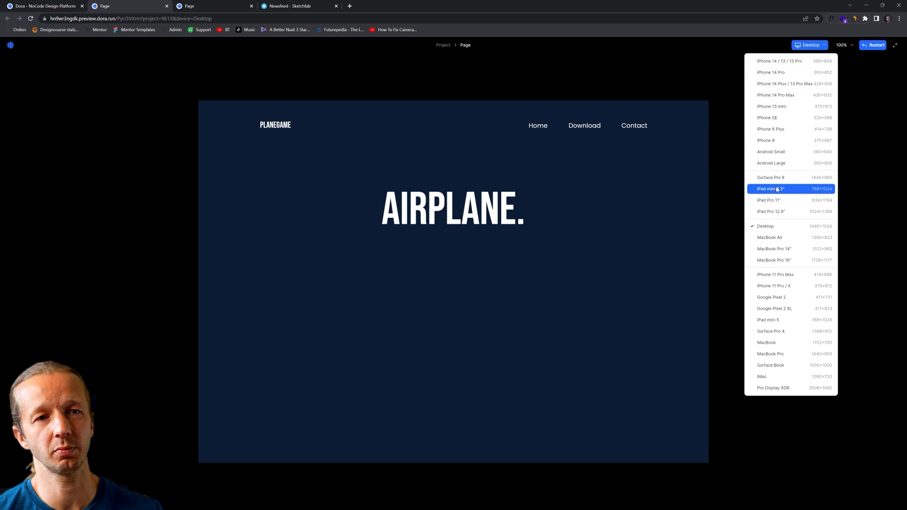
click(632, 169)
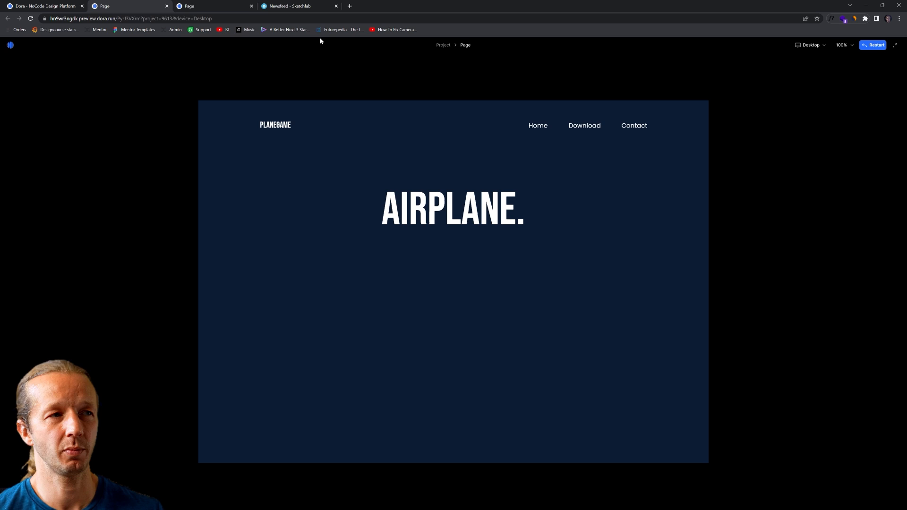
click(199, 5)
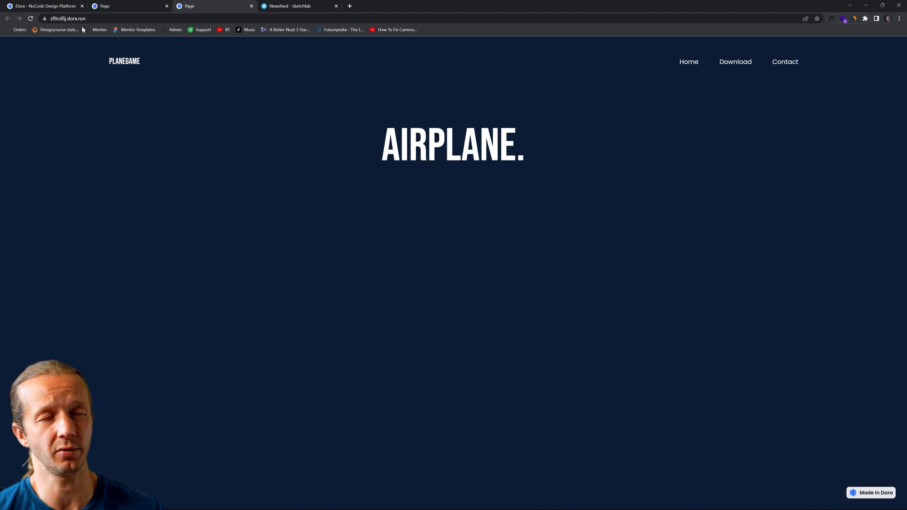
Return to the Dora editor and draw a 3D element about 1438 by 663 across the page, with its width set to Fill space.
click(45, 6)
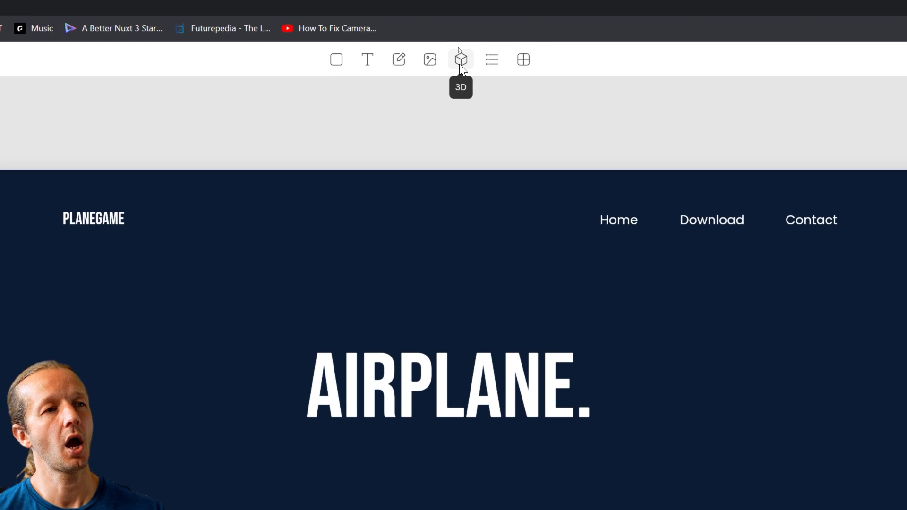
click(459, 65)
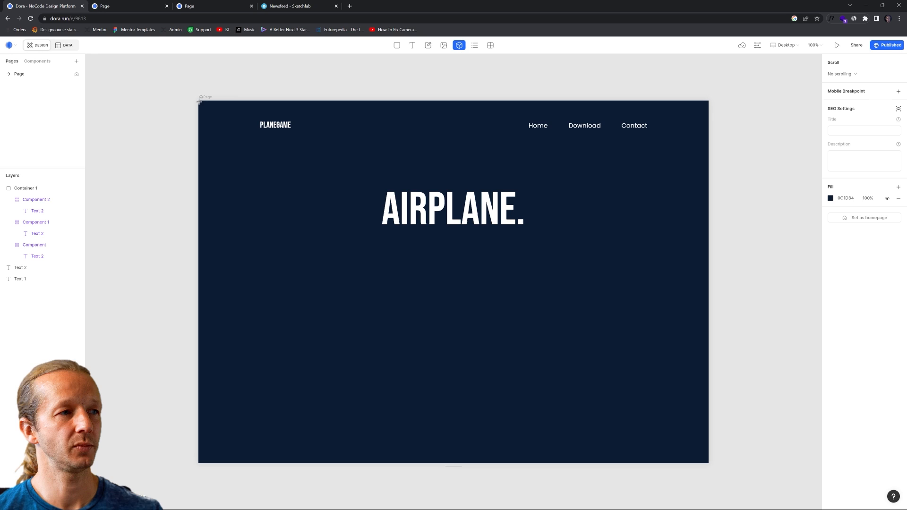
drag(199, 109, 708, 346)
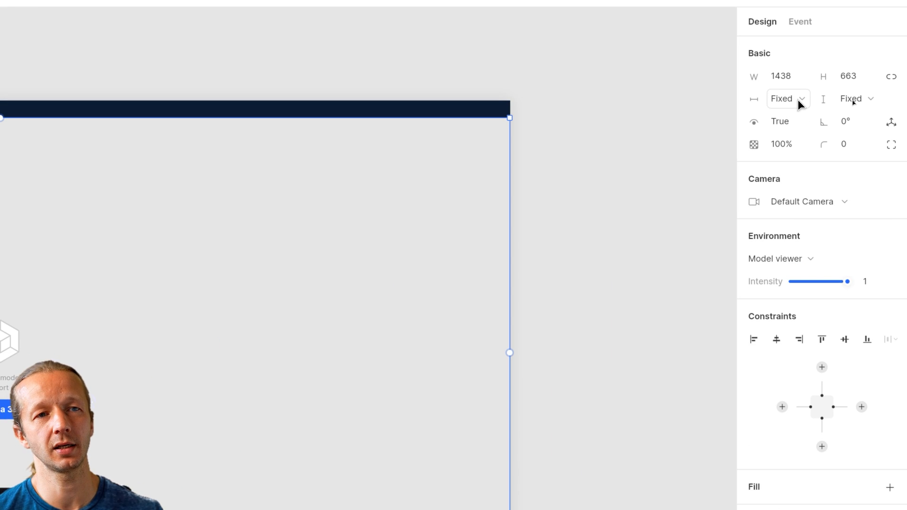
click(790, 100)
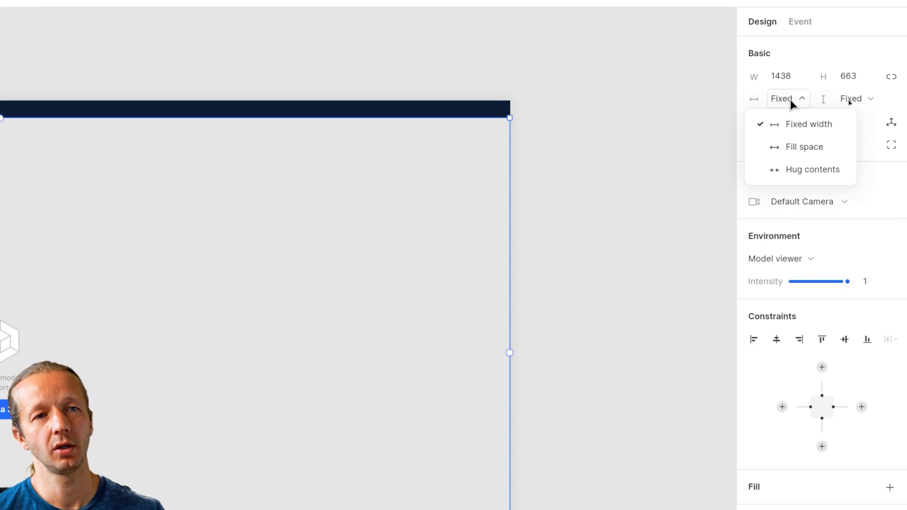
click(799, 146)
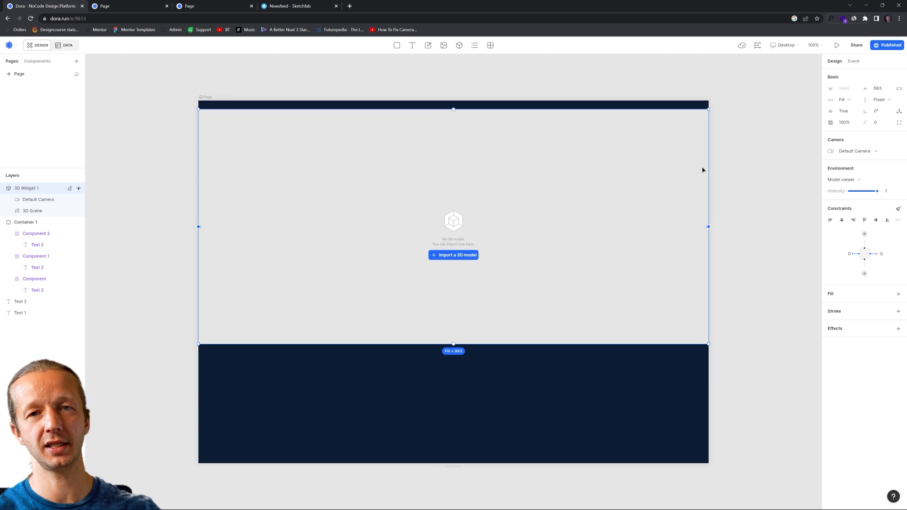
Shift the 3D element slightly further down the page.
click(202, 97)
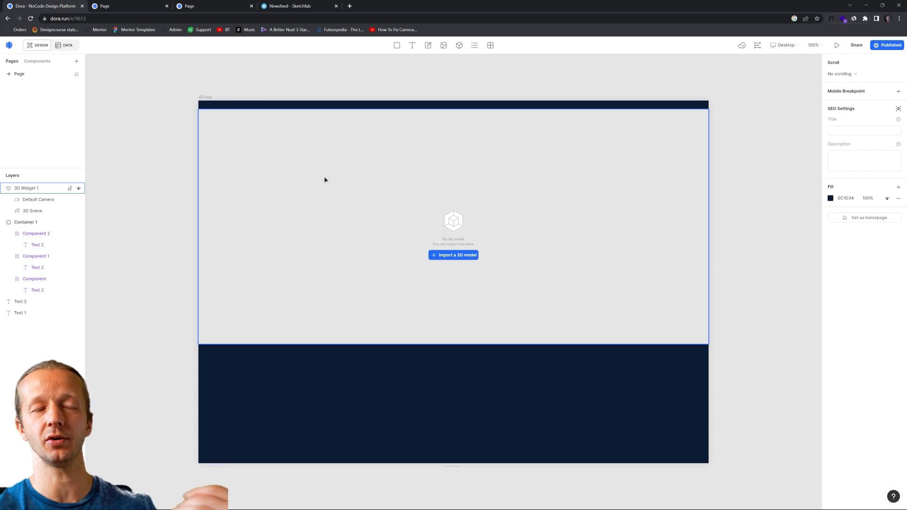
click(341, 190)
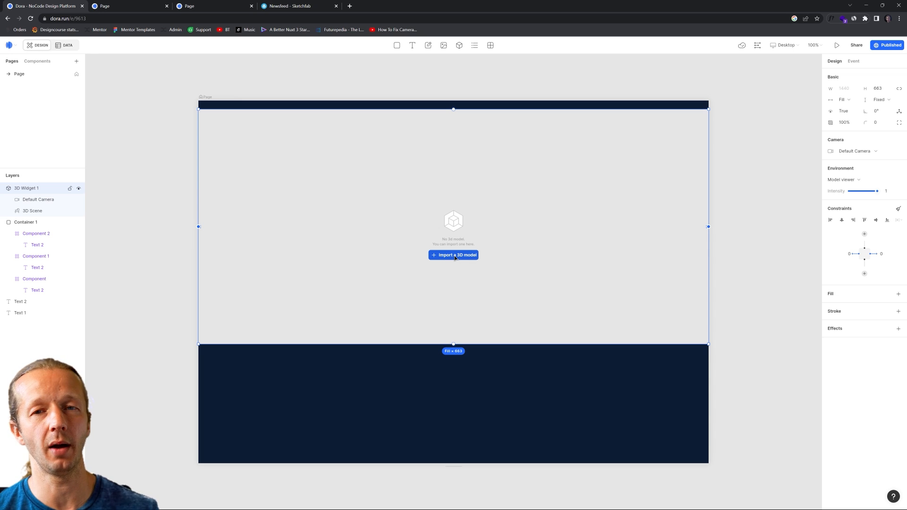
drag(455, 256, 454, 267)
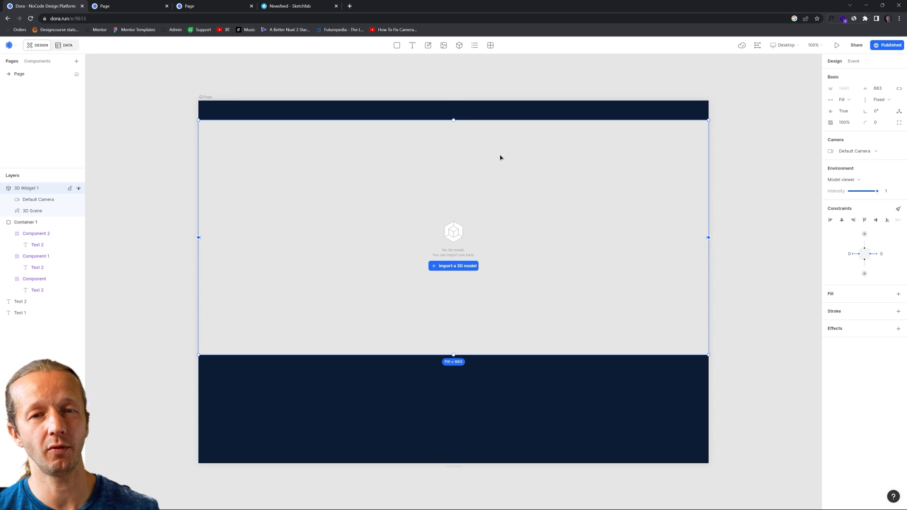
click(336, 76)
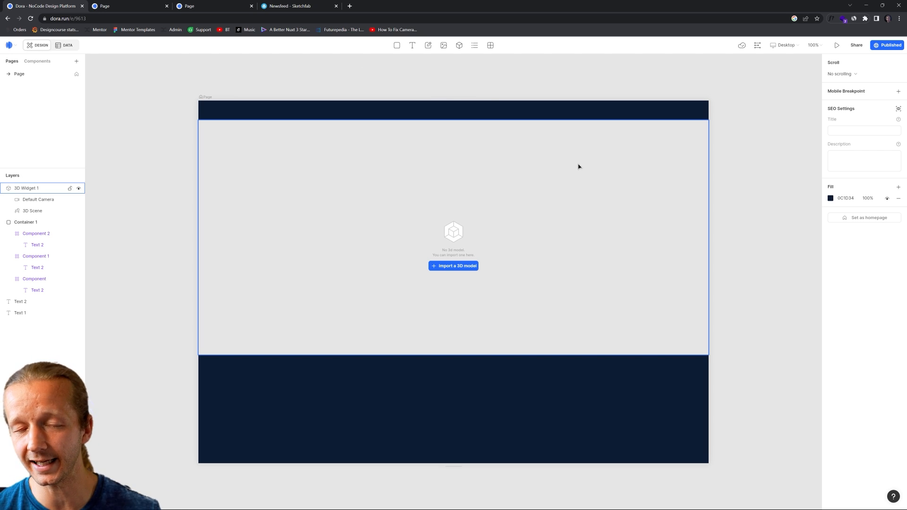
Switch to Sketchfab, examine the Stylized WW1 Plane from the downloadable animated plane models, and open its download formats.
click(289, 6)
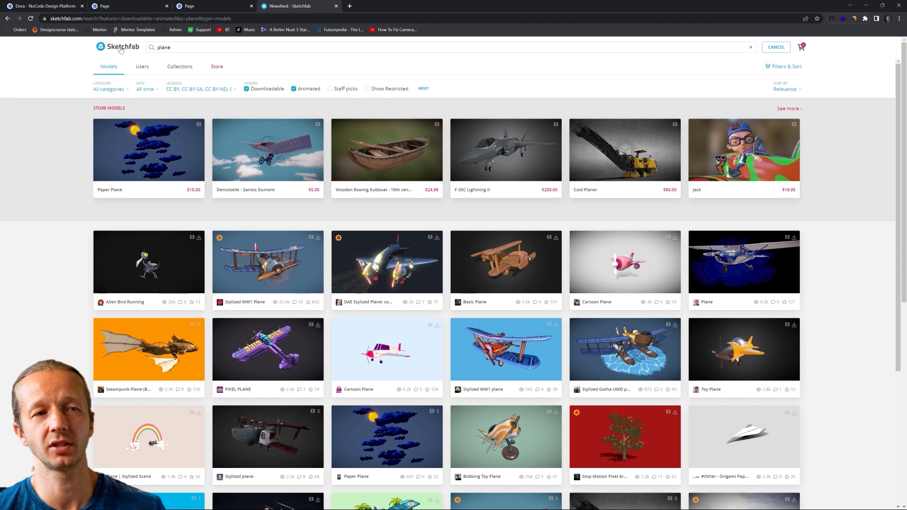
double_click(192, 52)
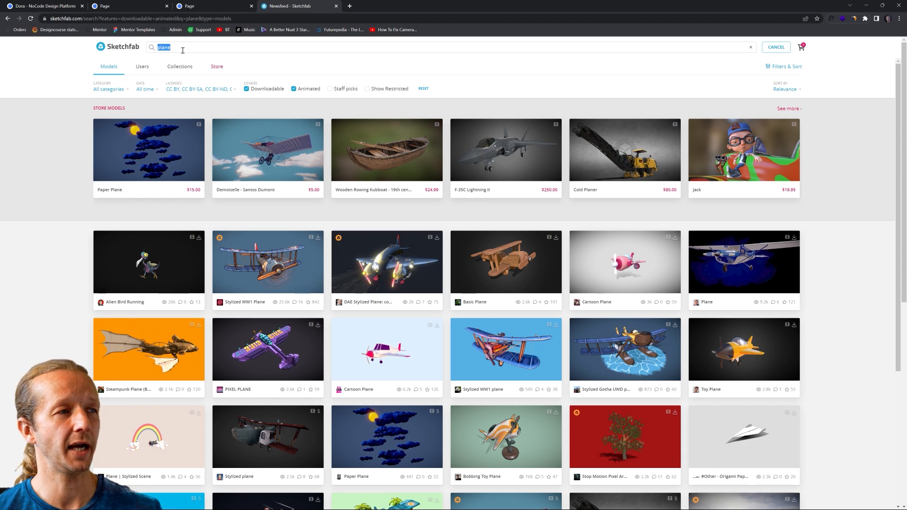
click(182, 50)
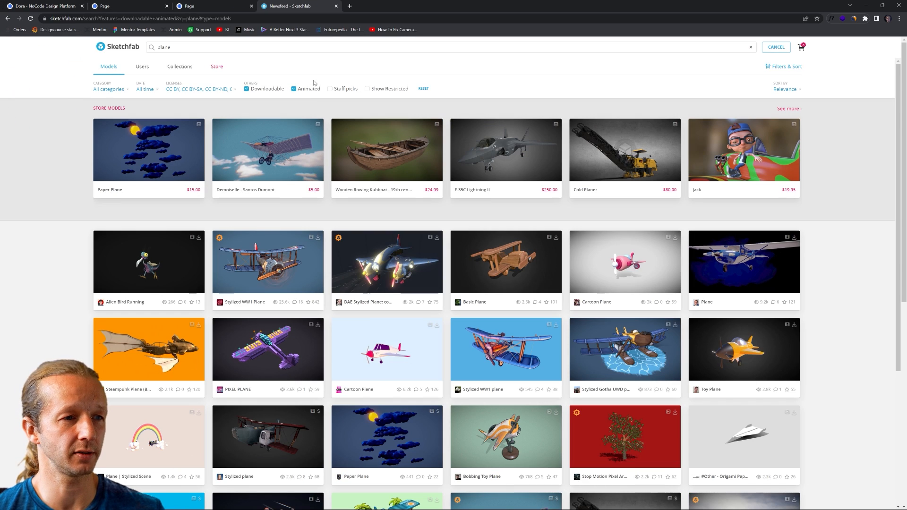
click(264, 257)
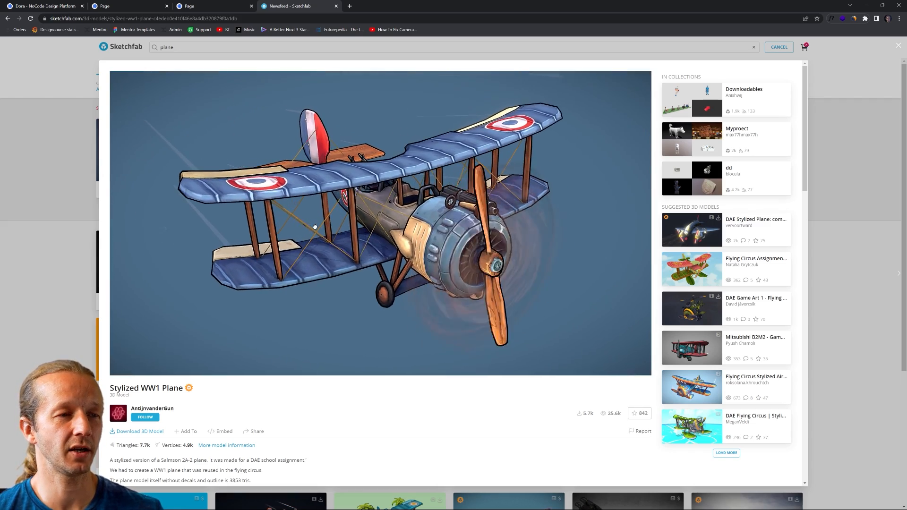
scroll(363, 230, down, 5)
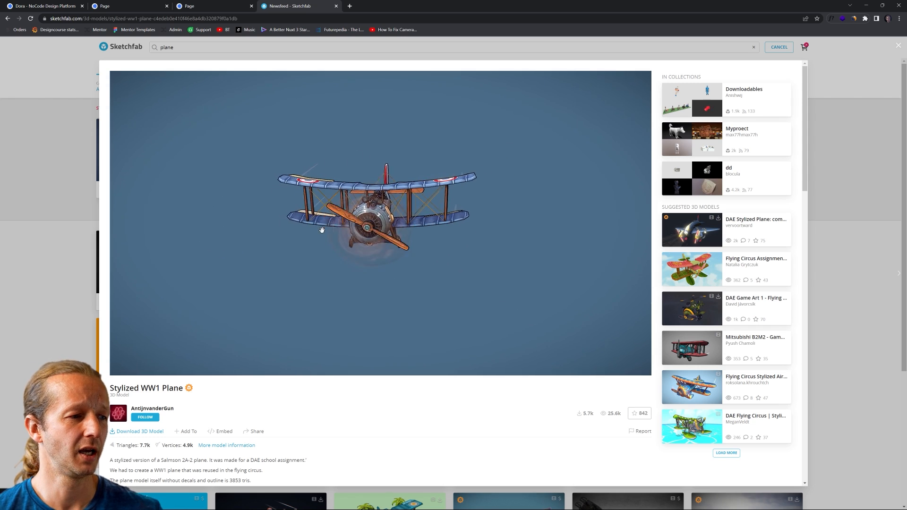
scroll(334, 380, down, 5)
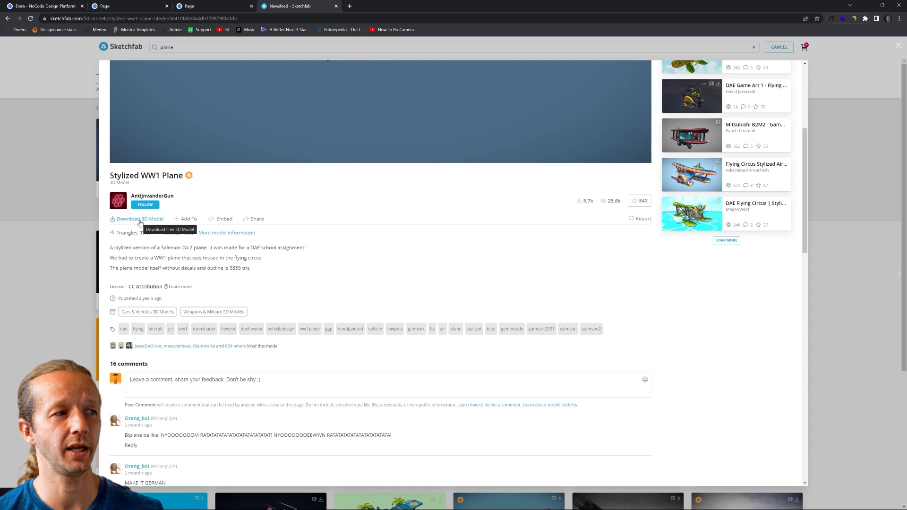
click(141, 220)
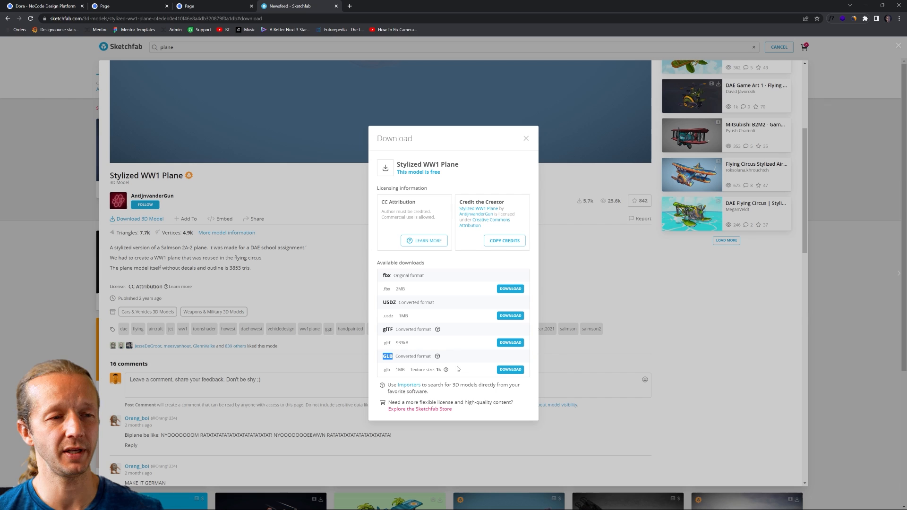
Return to Dora and import stylized_ww1_plane.glb from Downloads into the 3D element.
click(59, 6)
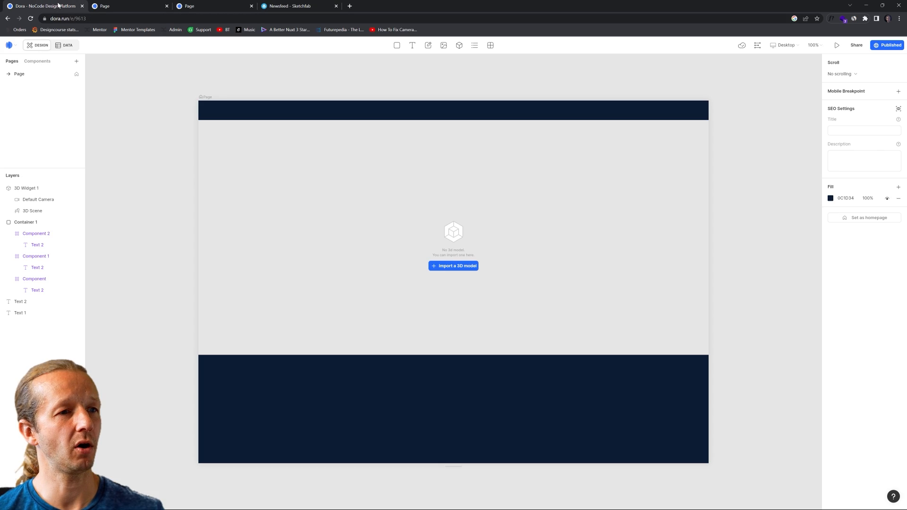
click(458, 269)
click(459, 268)
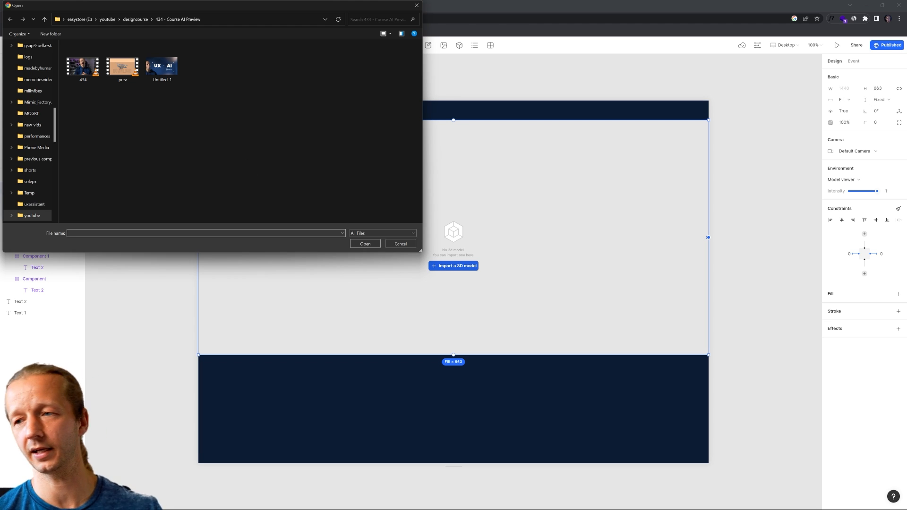
click(110, 67)
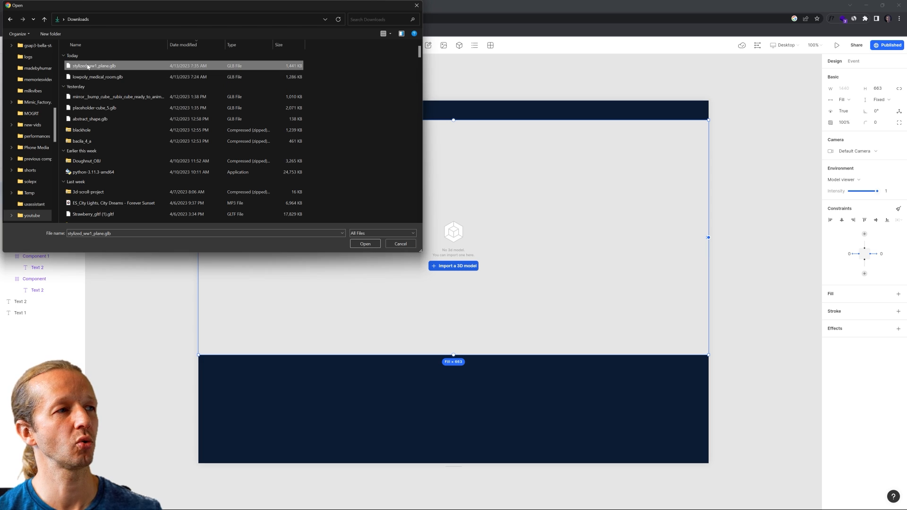
double_click(88, 67)
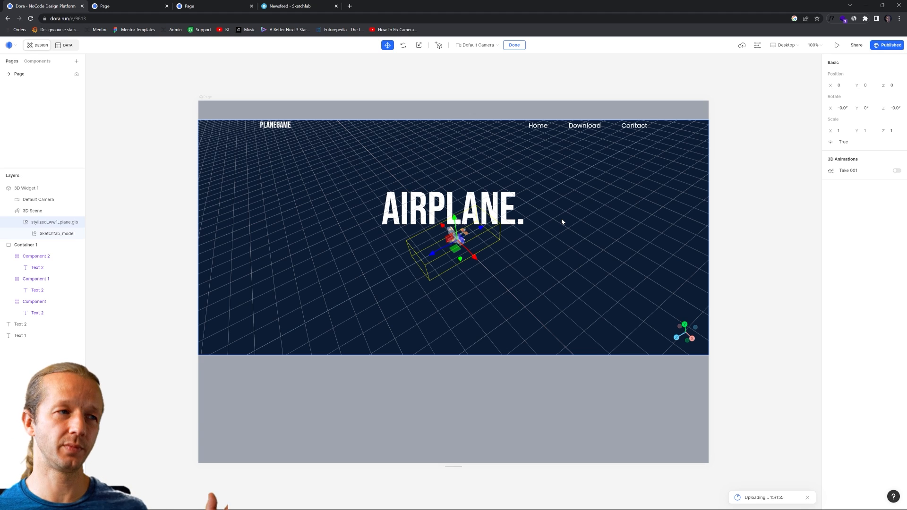
click(734, 217)
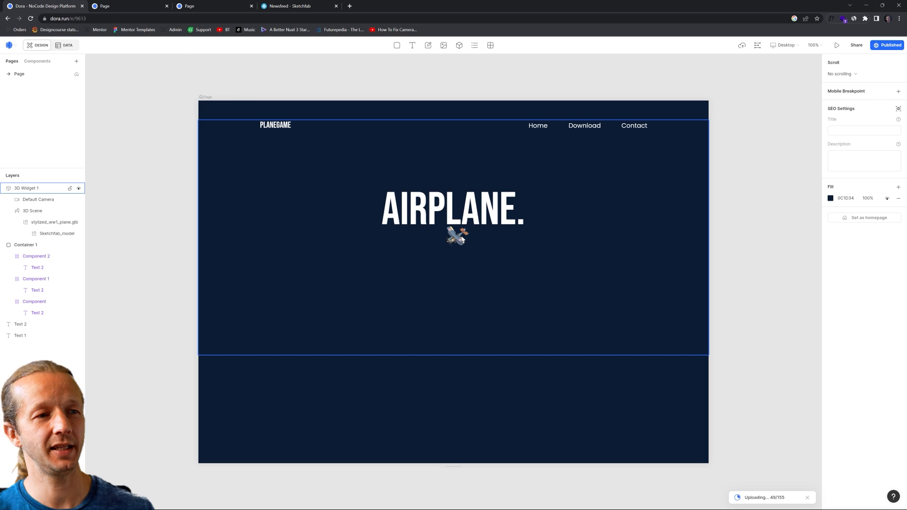
Inspect the imported plane up close and try to orbit the 3D scene's view around it.
scroll(460, 245, up, 1)
scroll(459, 257, up, 5)
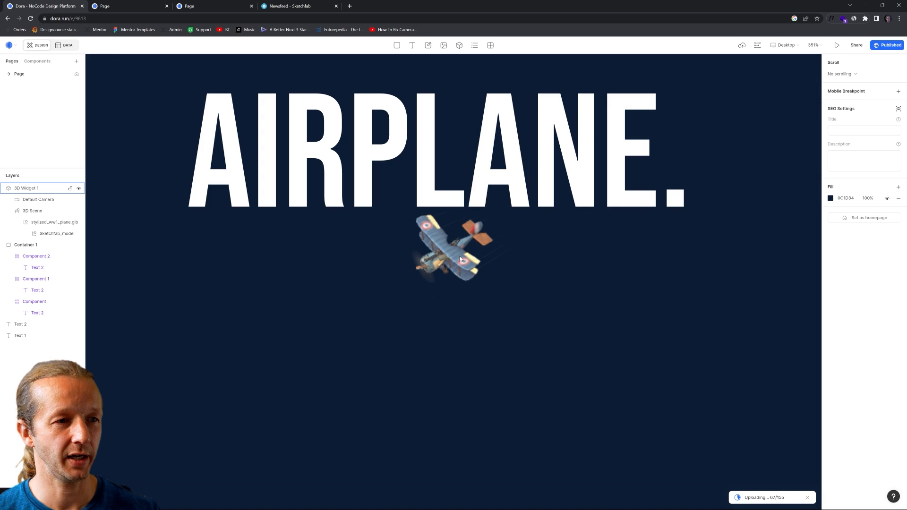
scroll(459, 257, down, 5)
scroll(459, 257, up, 3)
scroll(473, 258, down, 3)
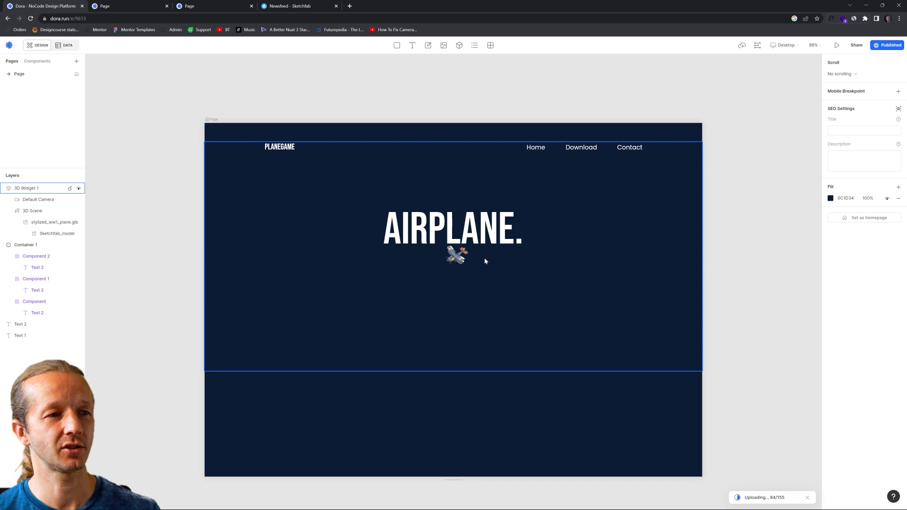
click(574, 257)
double_click(574, 253)
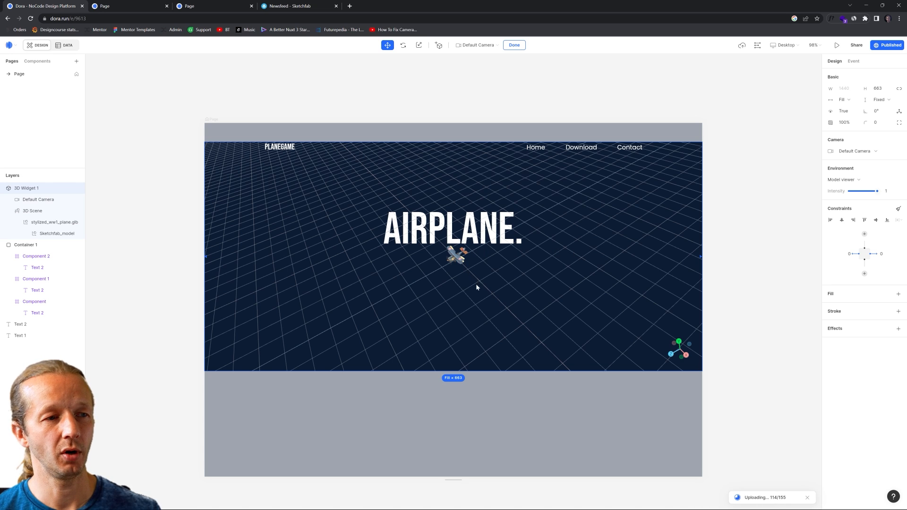
drag(507, 292, 723, 231)
click(731, 230)
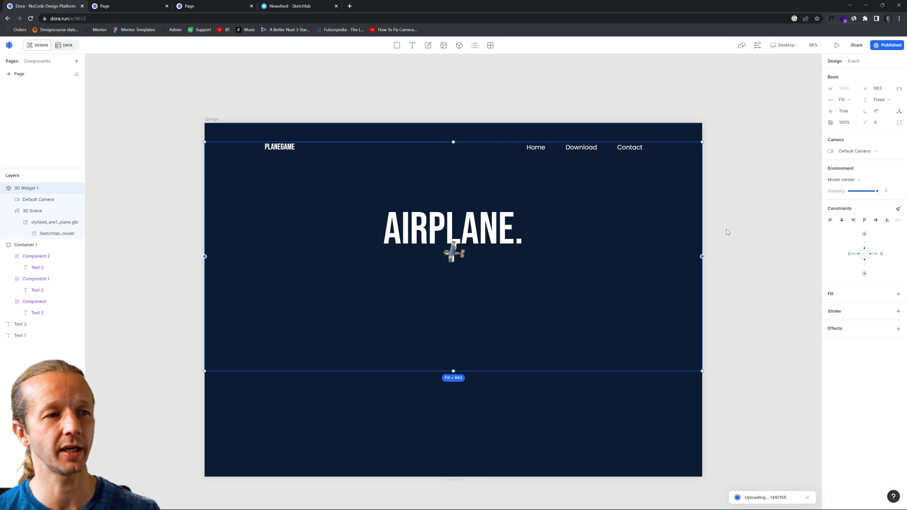
Bring the 3D scene's view closer so the plane appears much larger, overlapping the AIRPLANE. heading.
double_click(456, 260)
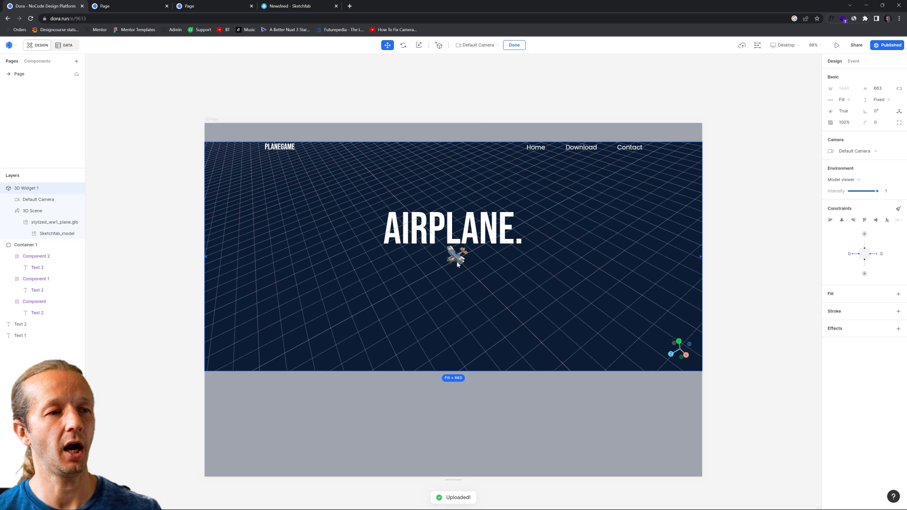
scroll(457, 262, up, 5)
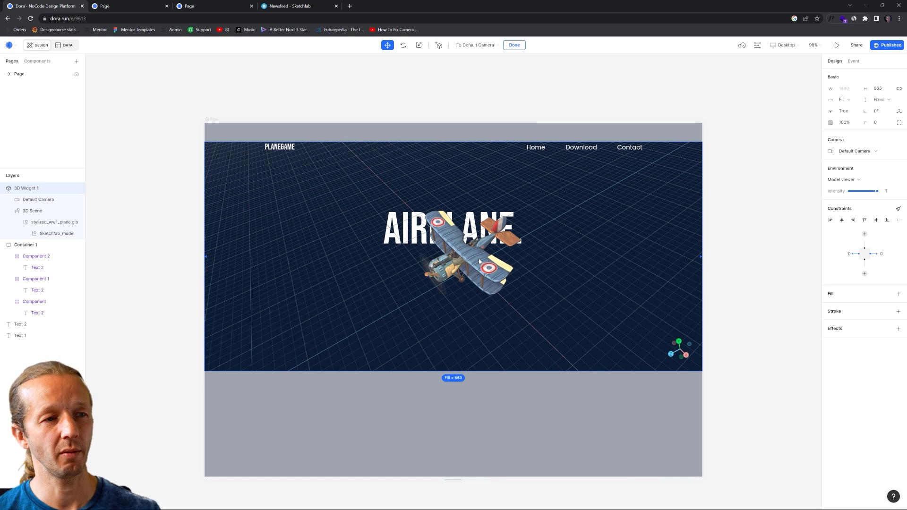
click(764, 207)
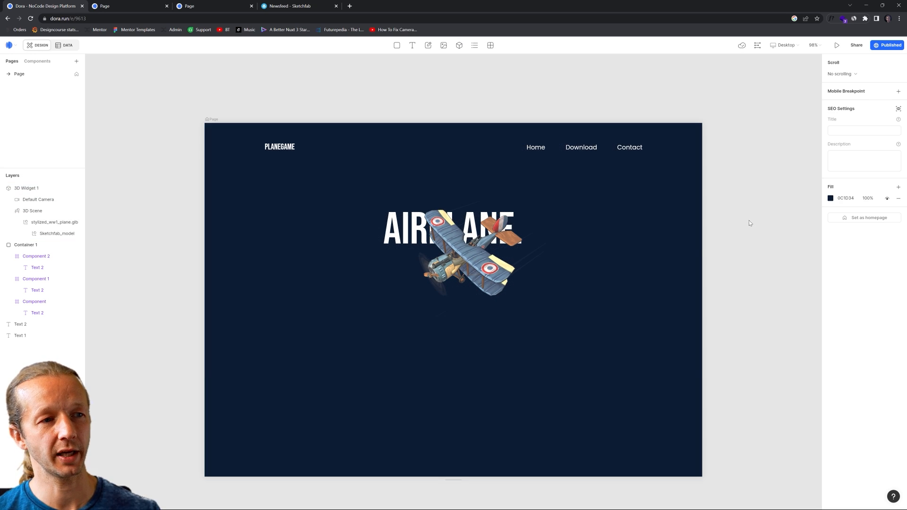
Enable the Take 001 animation on the stylized_ww1_plane.glb model and leave 3D editing.
click(488, 265)
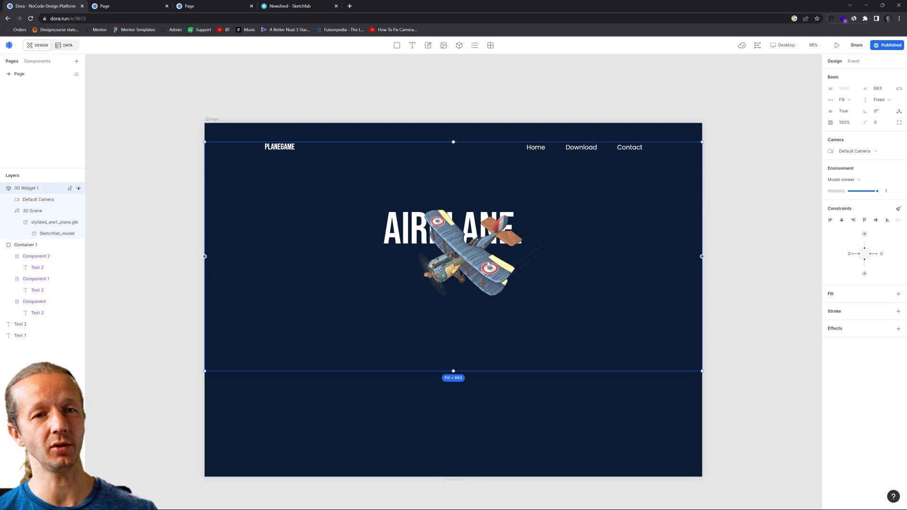
double_click(488, 265)
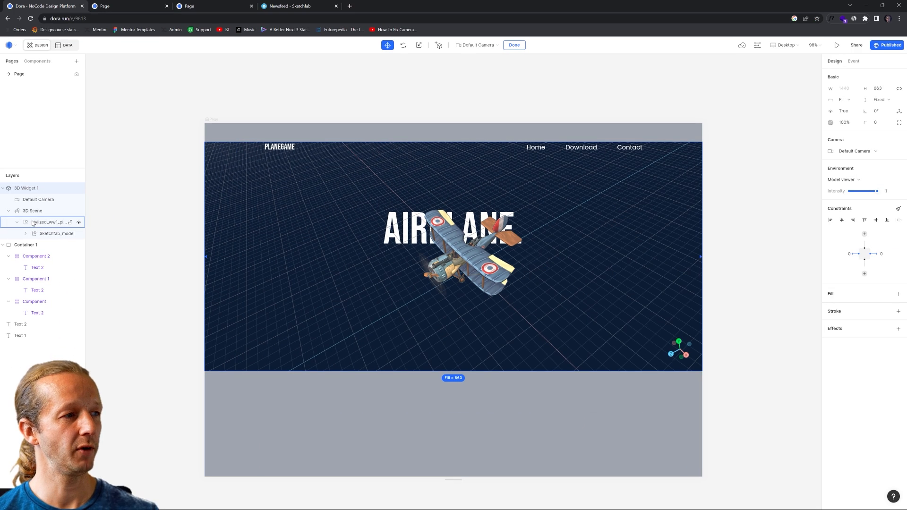
click(63, 228)
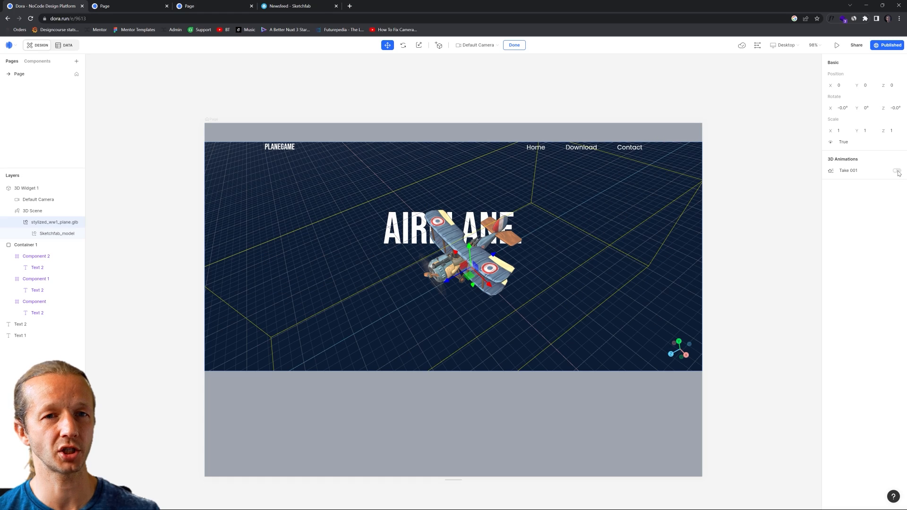
click(888, 164)
click(722, 266)
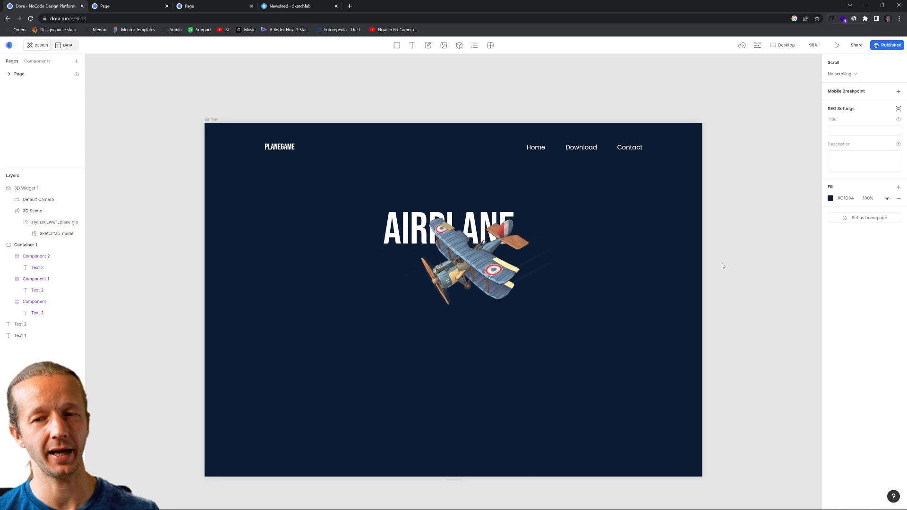
click(453, 260)
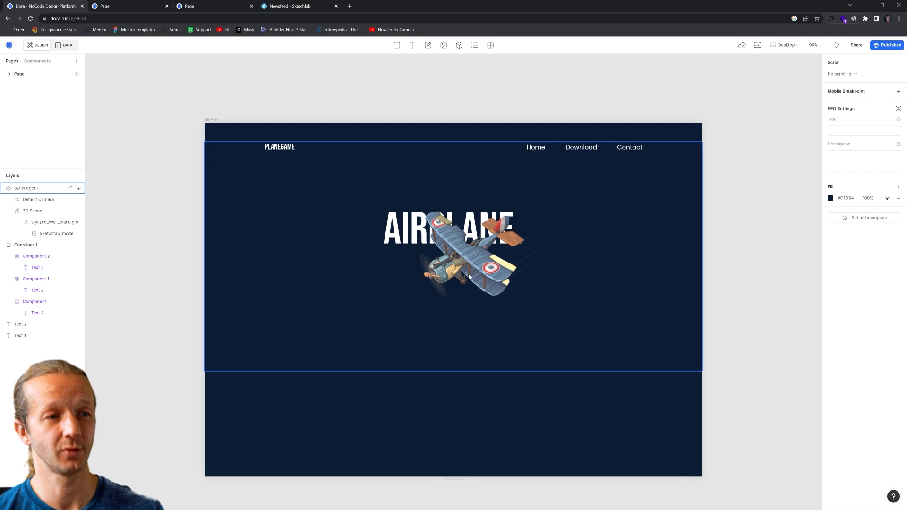
click(476, 271)
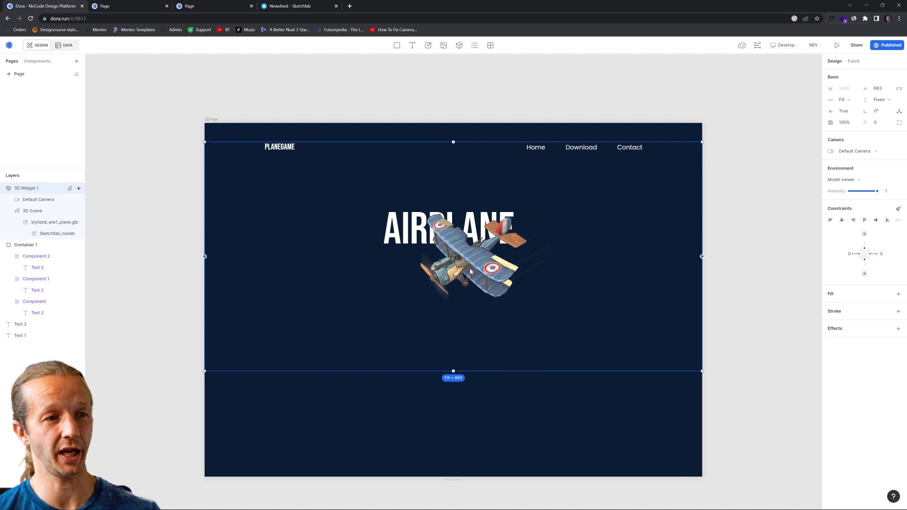
click(741, 219)
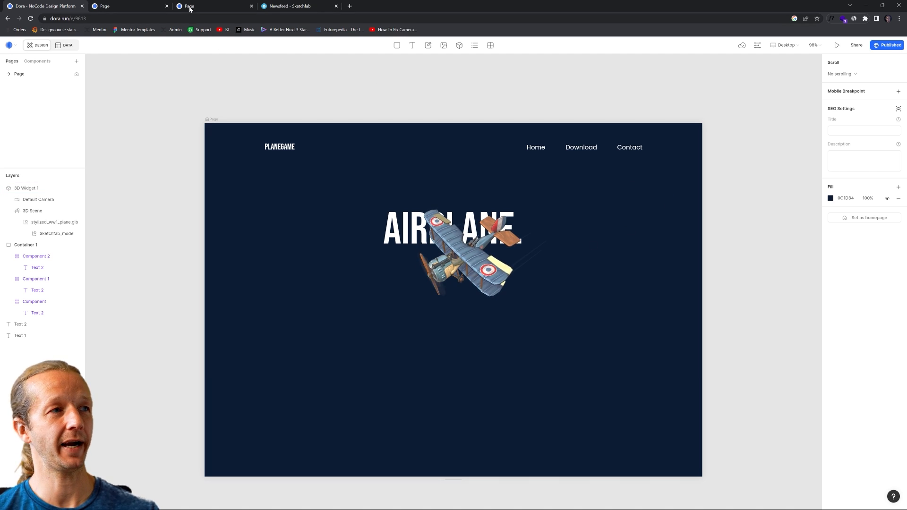
View the published page, close the duplicate page tab and return to the Dora editor.
click(126, 6)
click(165, 6)
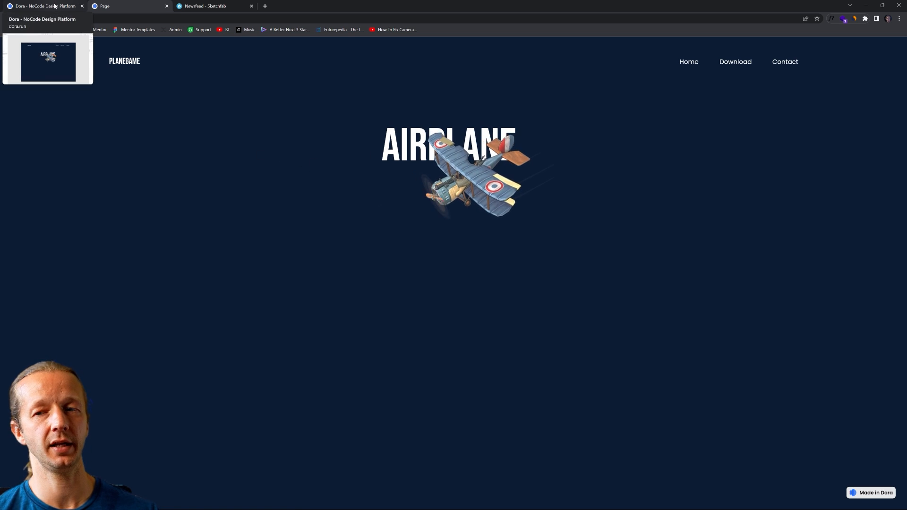
click(56, 5)
Rotate the stylized_ww1_plane.glb model to 89° around the Y axis in 3D editing and leave 3D editing.
click(481, 250)
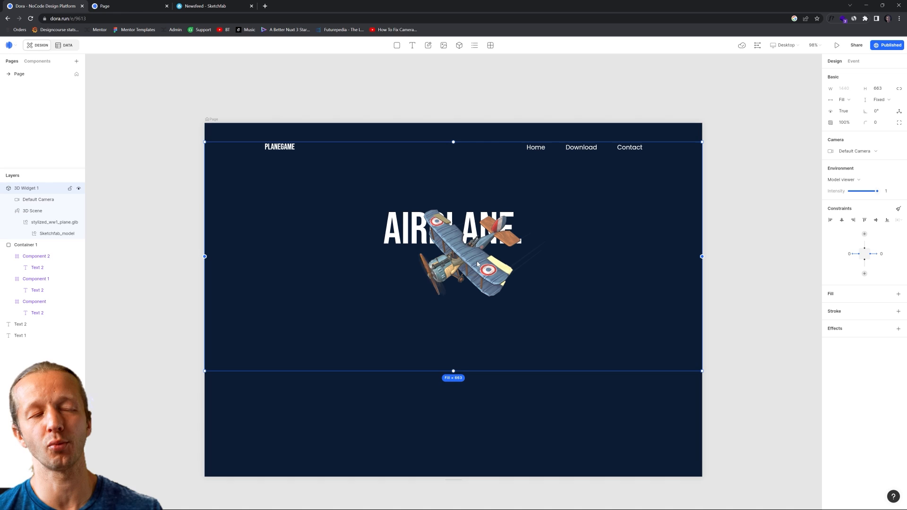
double_click(479, 265)
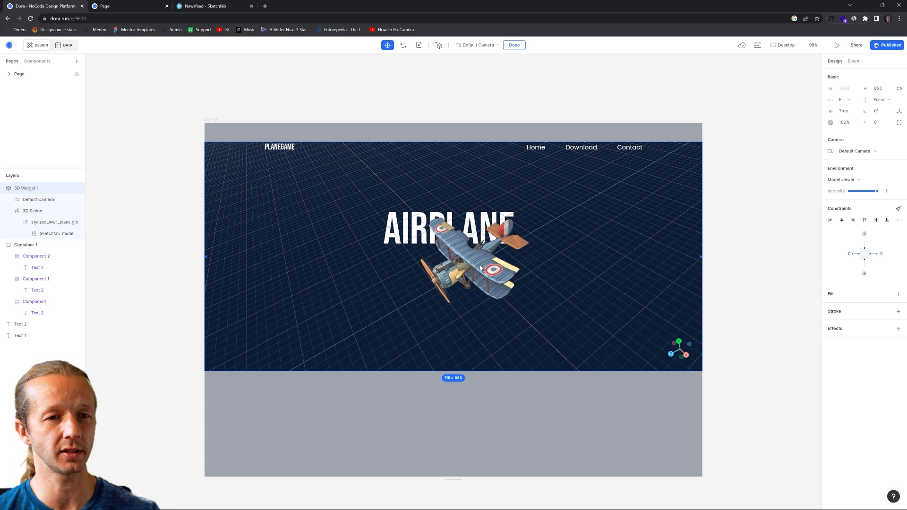
click(42, 222)
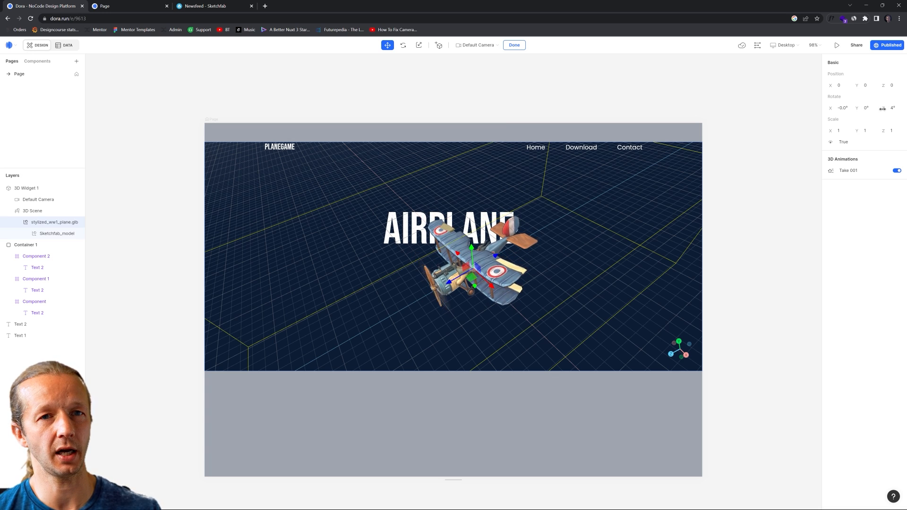
mouse_move(882, 108)
mouse_down()
mouse_move(863, 109)
mouse_move(888, 107)
mouse_up()
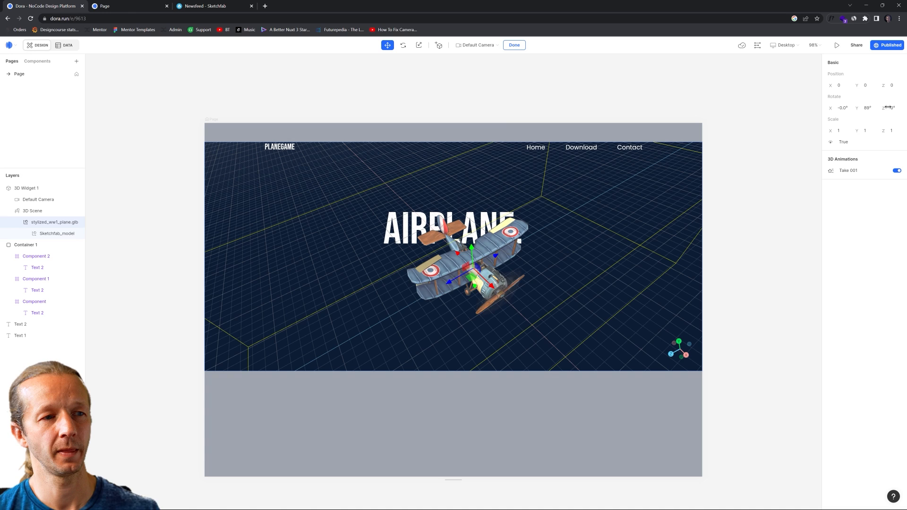
key(Escape)
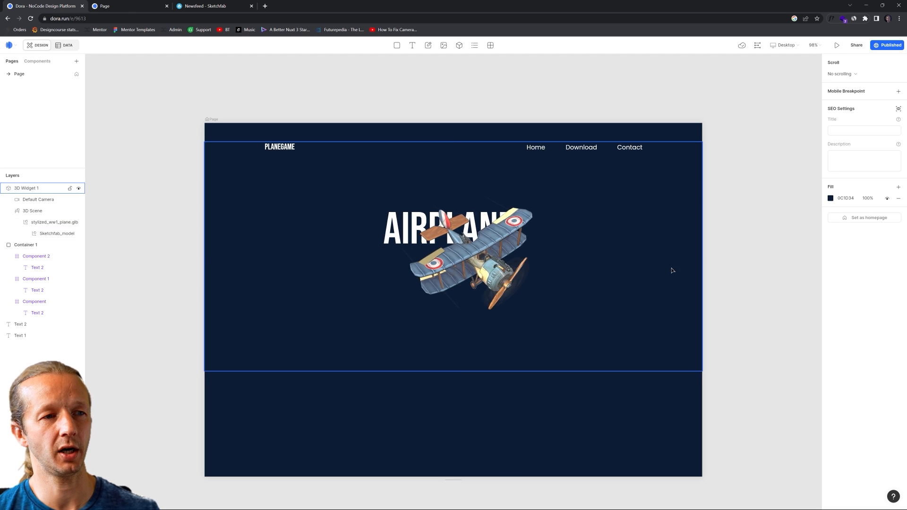
Extend the 3D widget's height to about 895 and reframe its view so the plane sits mostly below the AIRPLANE. heading.
click(555, 360)
drag(554, 371, 602, 450)
double_click(486, 284)
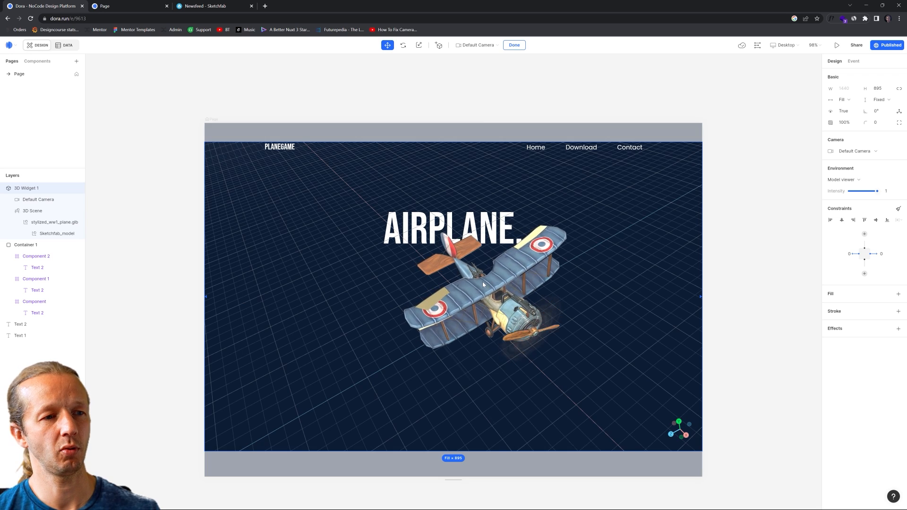
drag(482, 282, 475, 256)
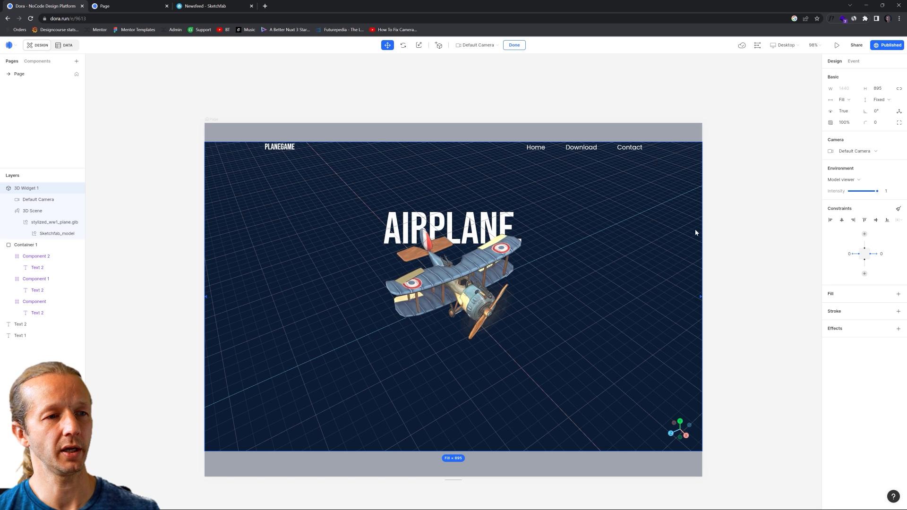
click(738, 223)
click(602, 222)
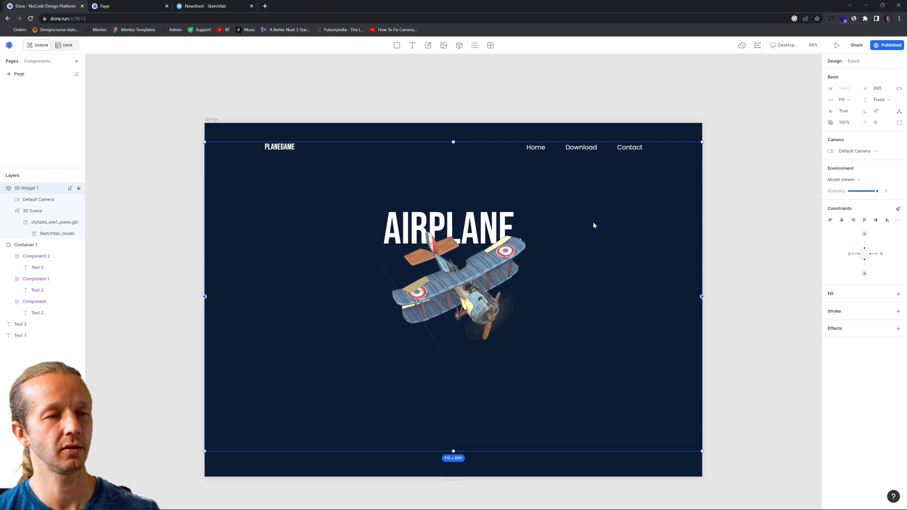
click(742, 210)
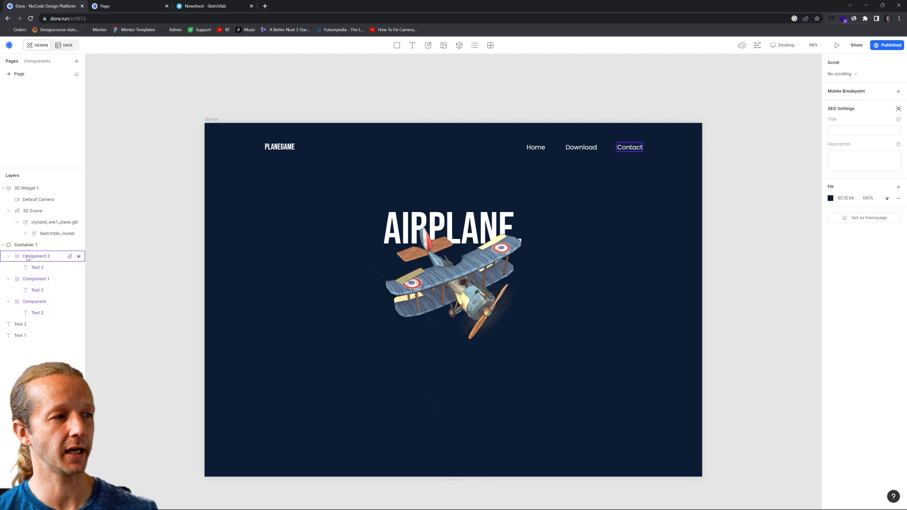
Collapse the Container 1 and 3D Widget 1 groups in the layer list.
click(2, 245)
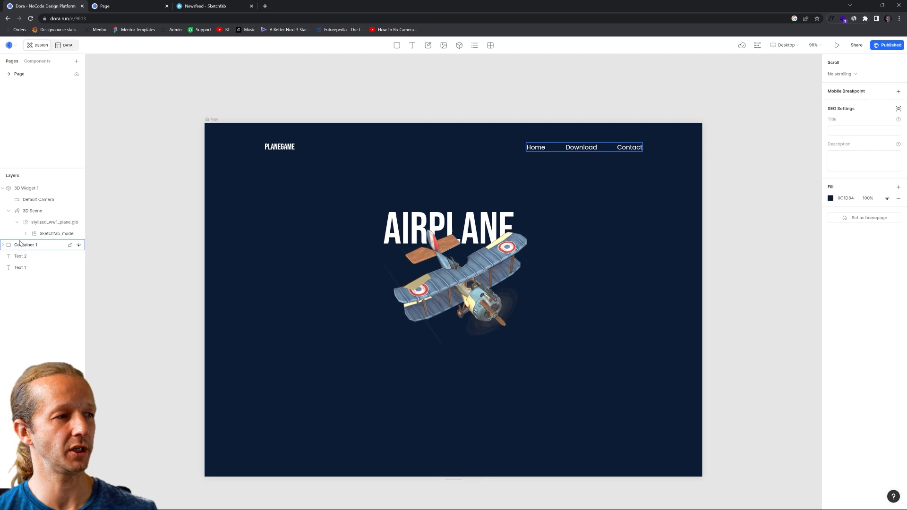
click(2, 188)
Try placing the AIRPLANE. text layer above 3D Widget 1 in the layer order, and undo the move.
mouse_move(19, 199)
mouse_down()
mouse_move(27, 186)
mouse_move(27, 200)
mouse_move(24, 186)
mouse_up()
click(27, 208)
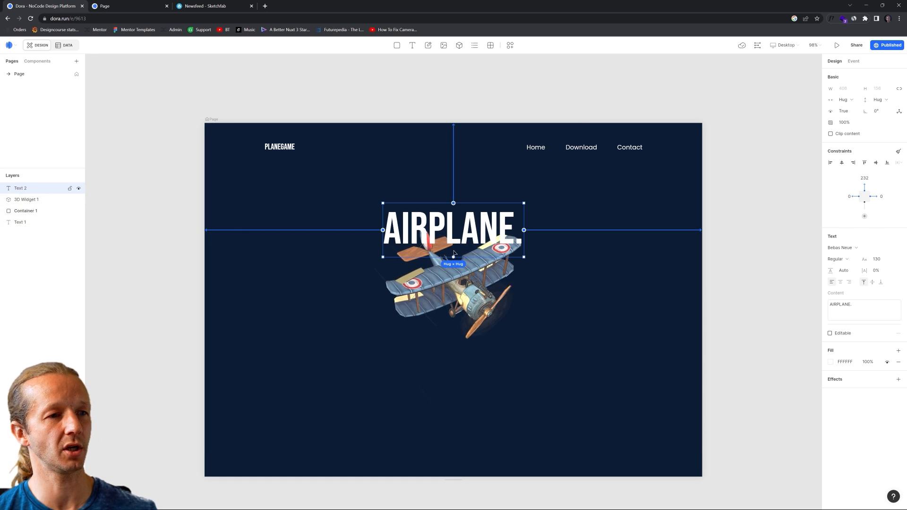
key(ctrl+z)
click(136, 168)
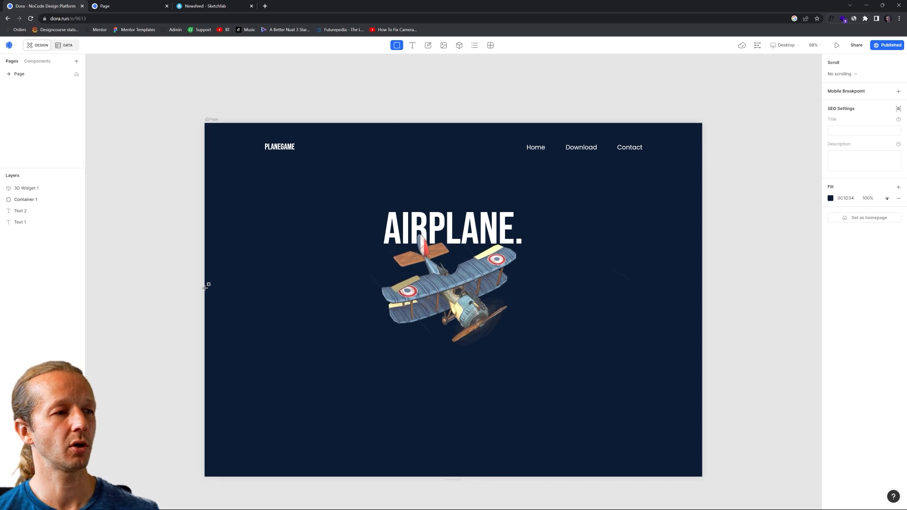
Draw a full-width container about 1441 × 548 across the lower part of the page.
drag(206, 289, 703, 478)
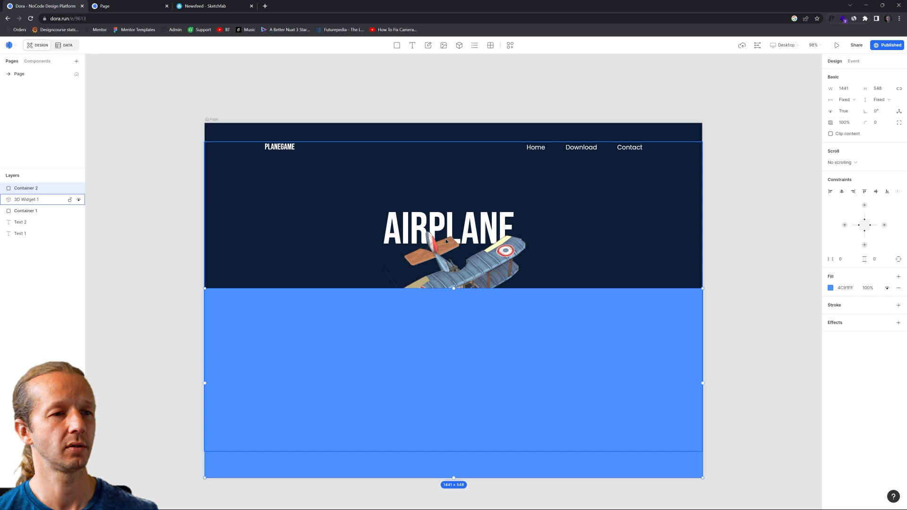
click(213, 111)
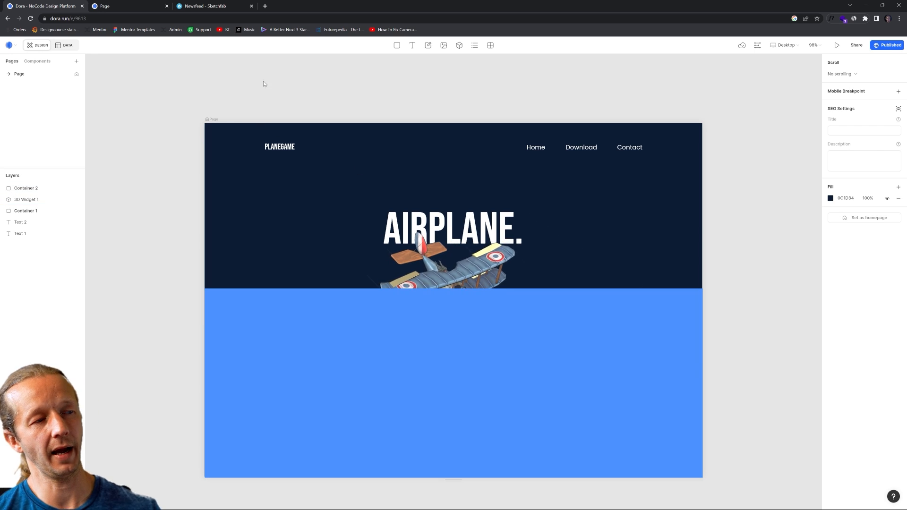
click(638, 362)
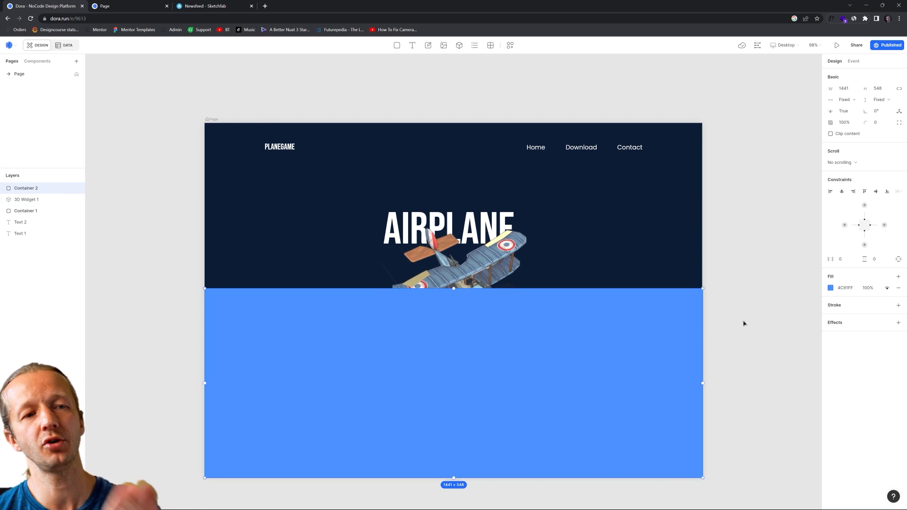
Set the page's scroll option to Vertical scrolling and look over the extended page.
click(758, 258)
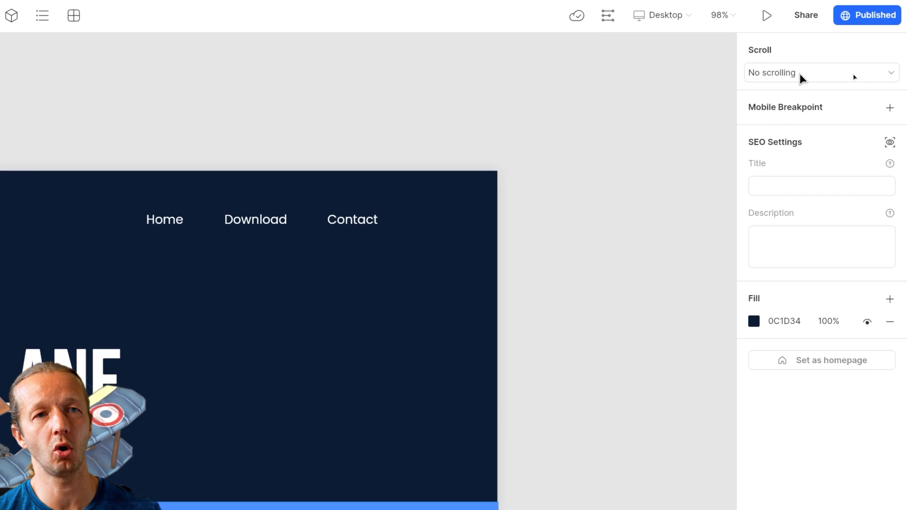
click(854, 75)
click(855, 98)
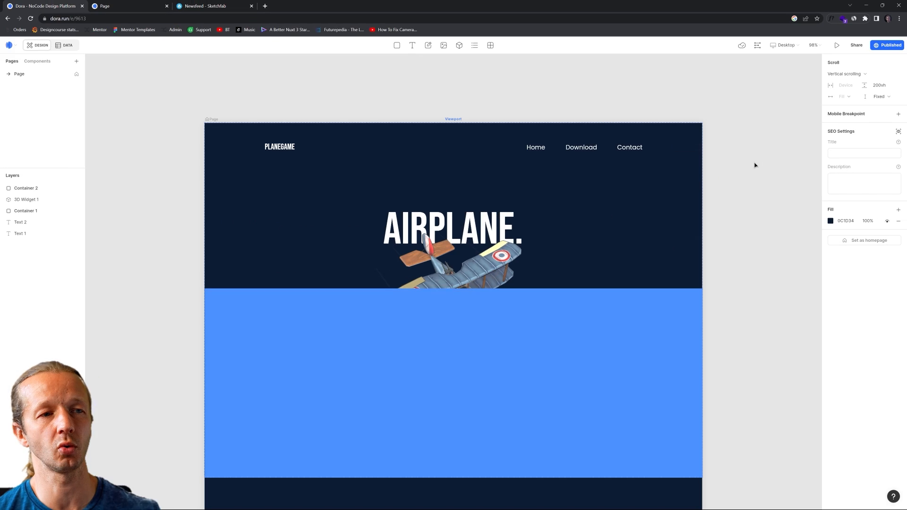
scroll(714, 237, down, 3)
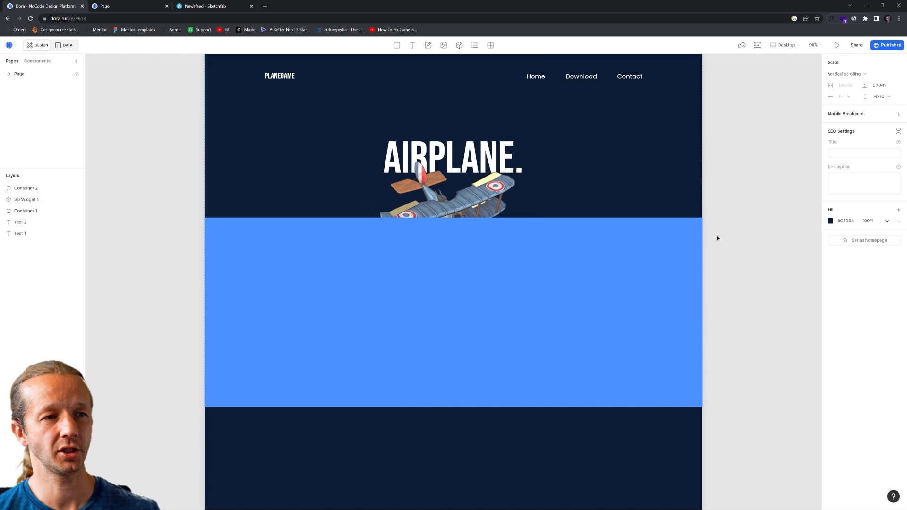
scroll(715, 251, down, 3)
scroll(720, 253, up, 5)
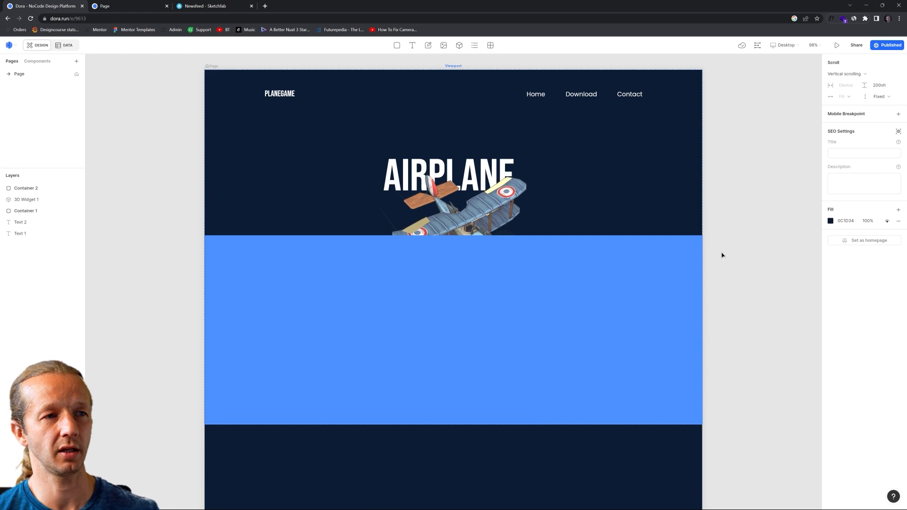
Move Container 2 to the bottom of the layer order, behind the plane, and set its width to Fill space.
click(621, 288)
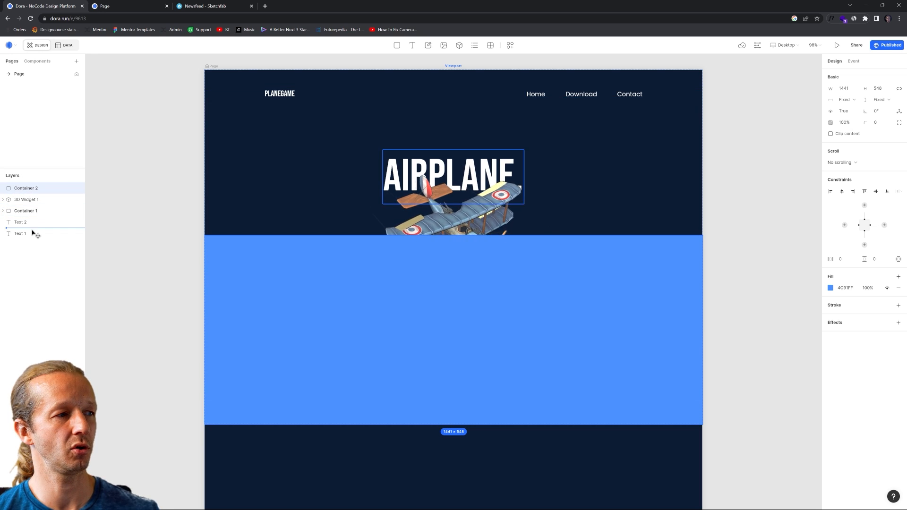
drag(35, 239, 35, 240)
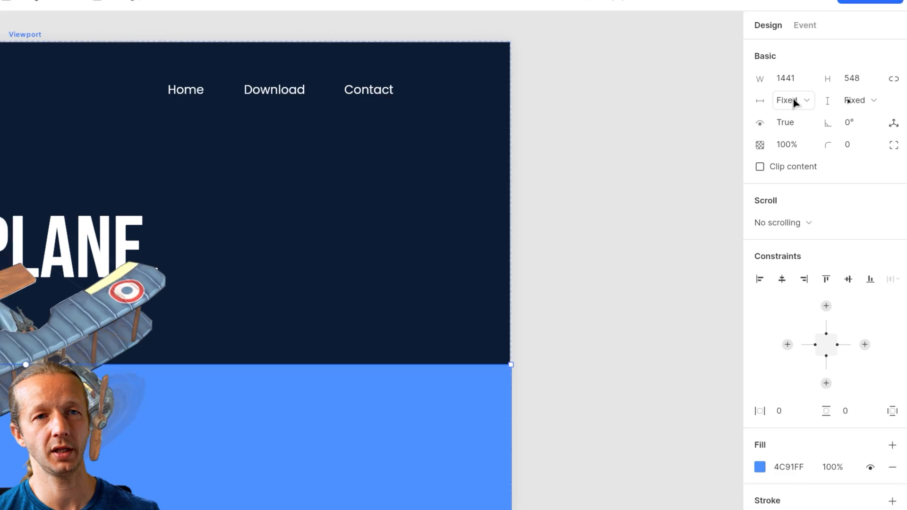
click(793, 101)
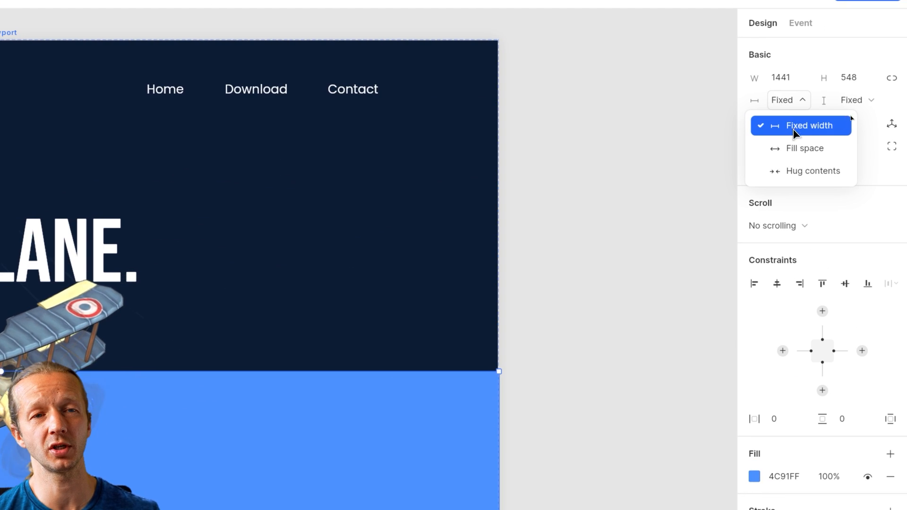
click(800, 148)
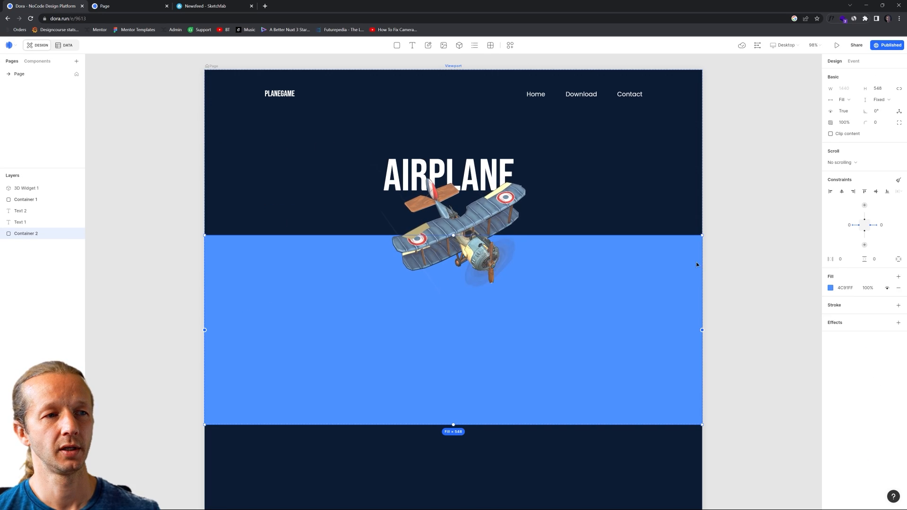
click(625, 336)
click(681, 405)
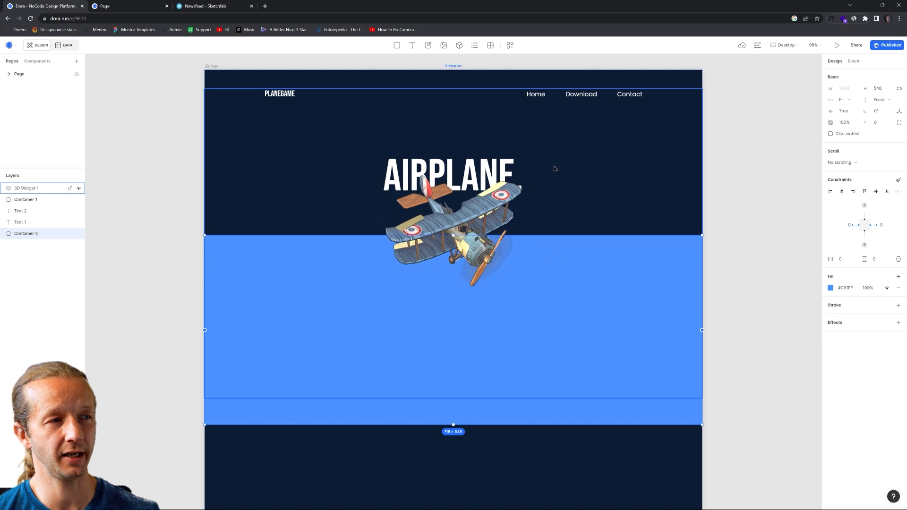
Change Container 2's fill to the light beige EBE4C5 and deselect it.
click(830, 289)
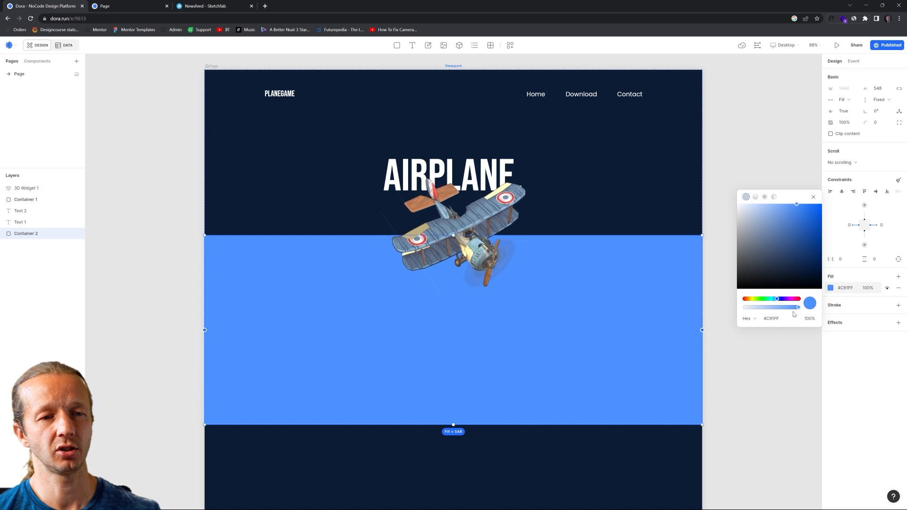
click(752, 300)
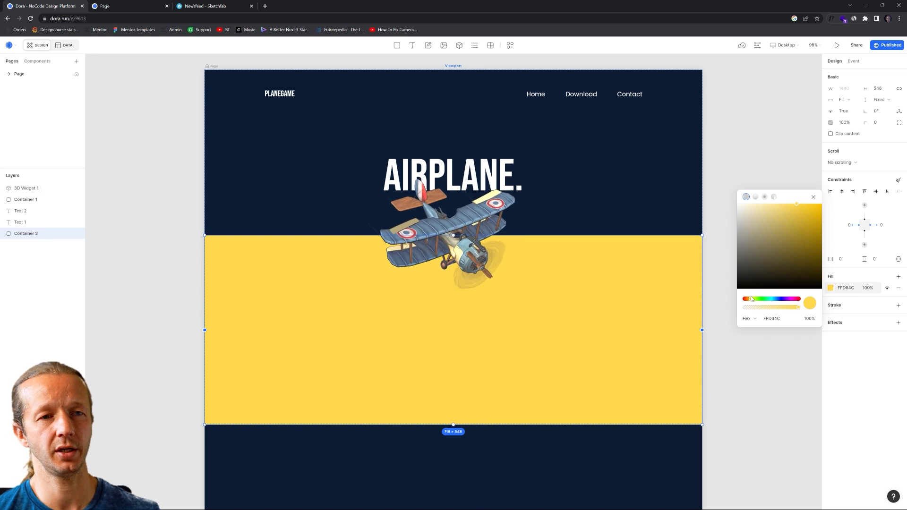
click(751, 210)
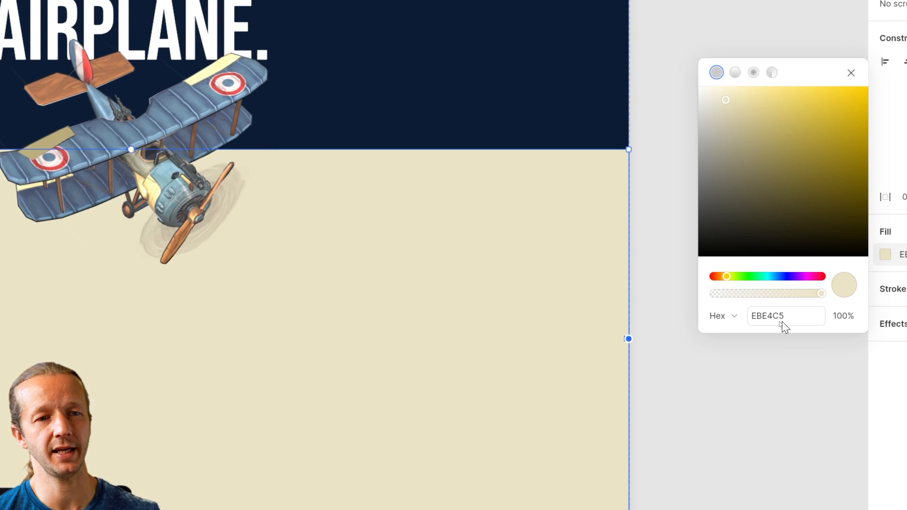
click(784, 321)
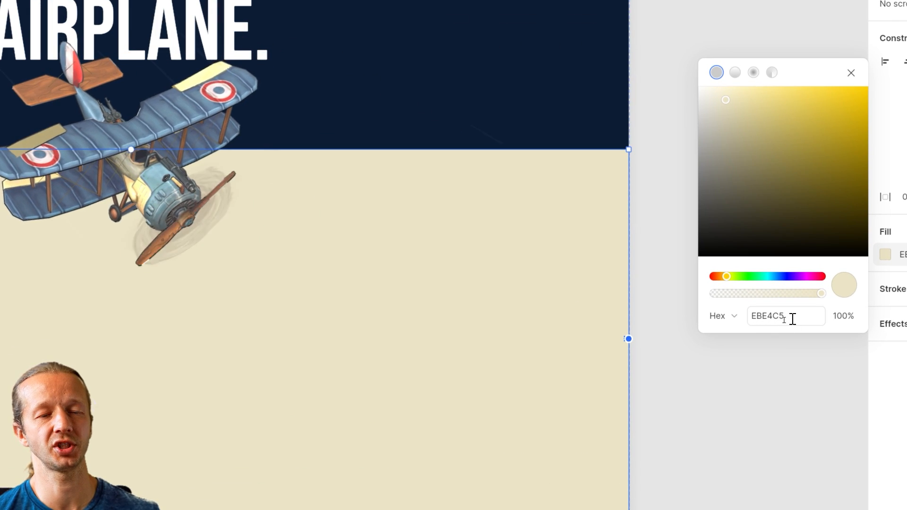
click(725, 2)
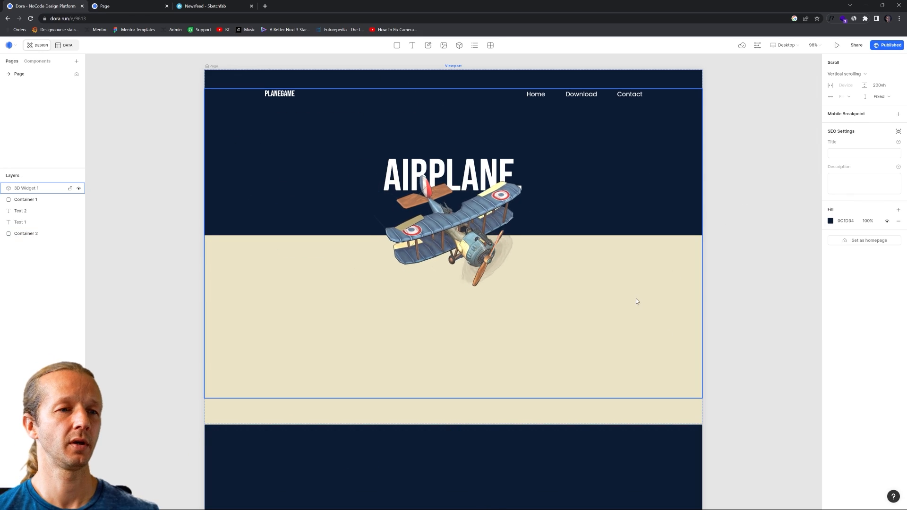
Reload the published page to check the beige section behind the plane, and return to the Dora editor.
click(89, 10)
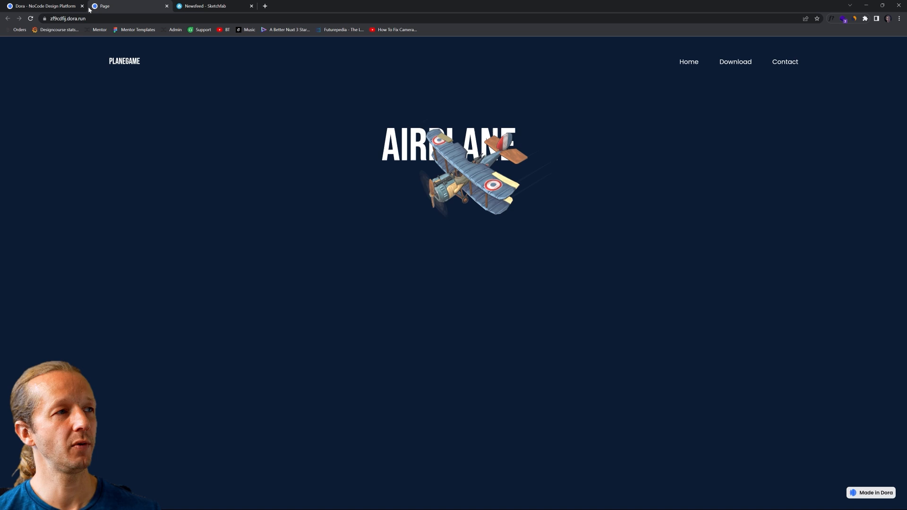
click(32, 19)
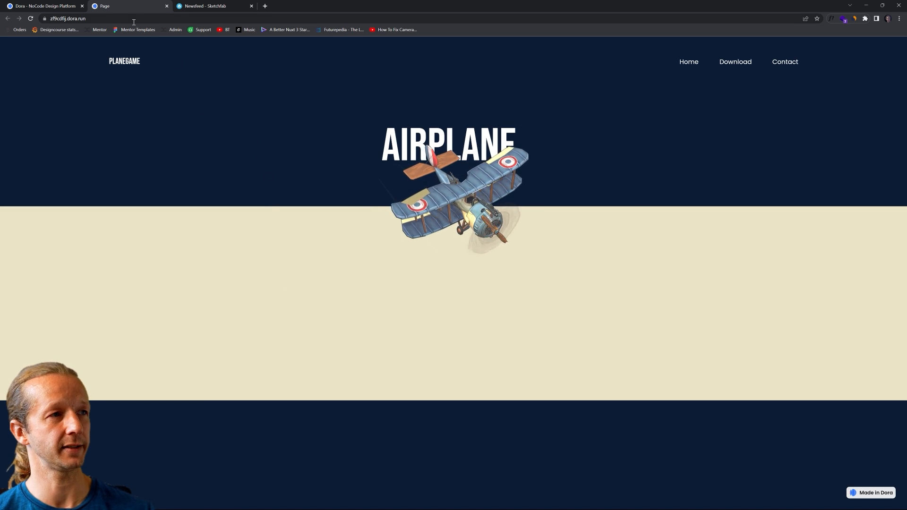
click(60, 4)
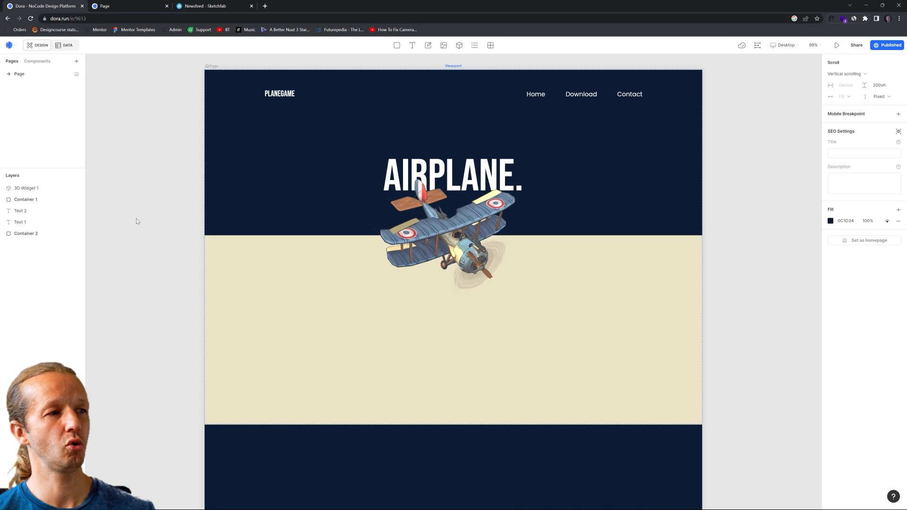
Add the text "a fantastic experience" in the beige section, aligned with the logo's left edge.
click(273, 366)
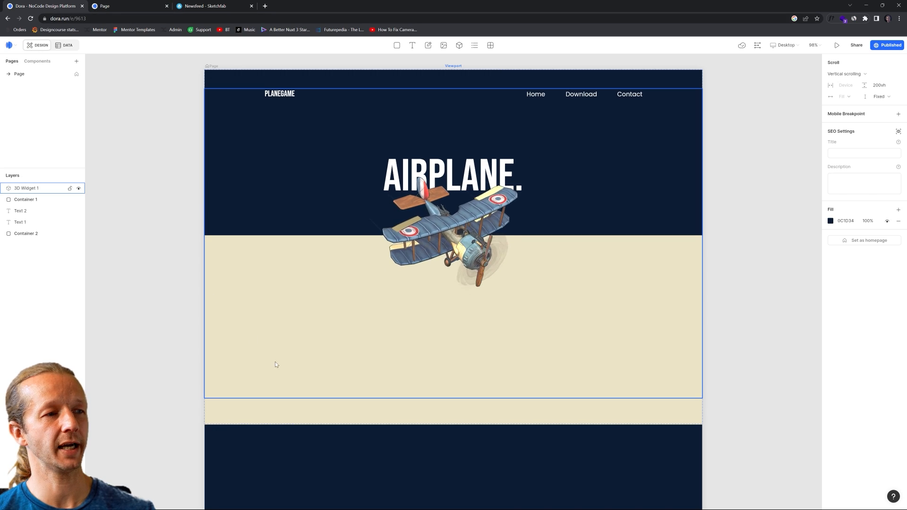
click(295, 299)
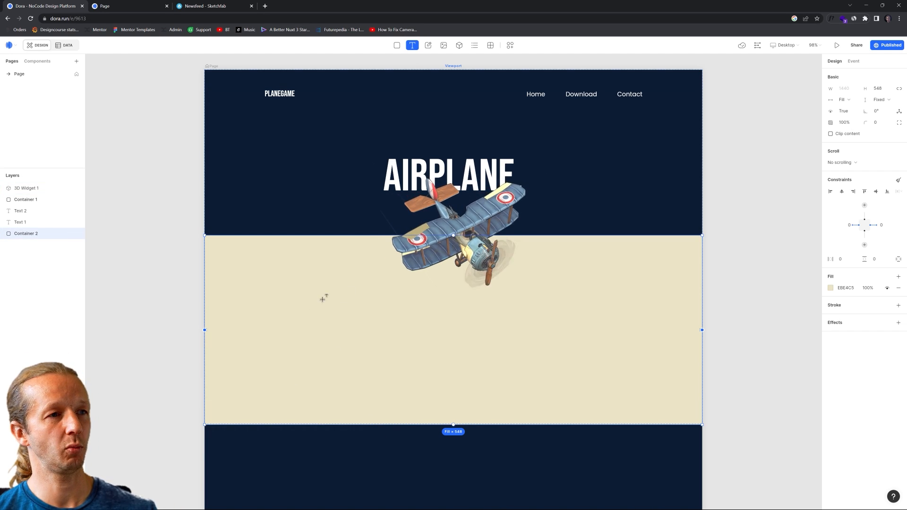
click(265, 294)
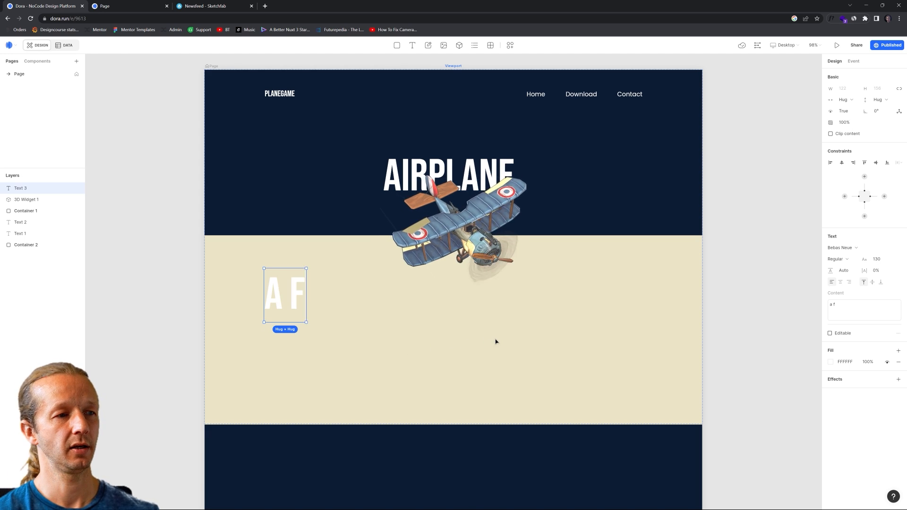
text(a fantastic experience)
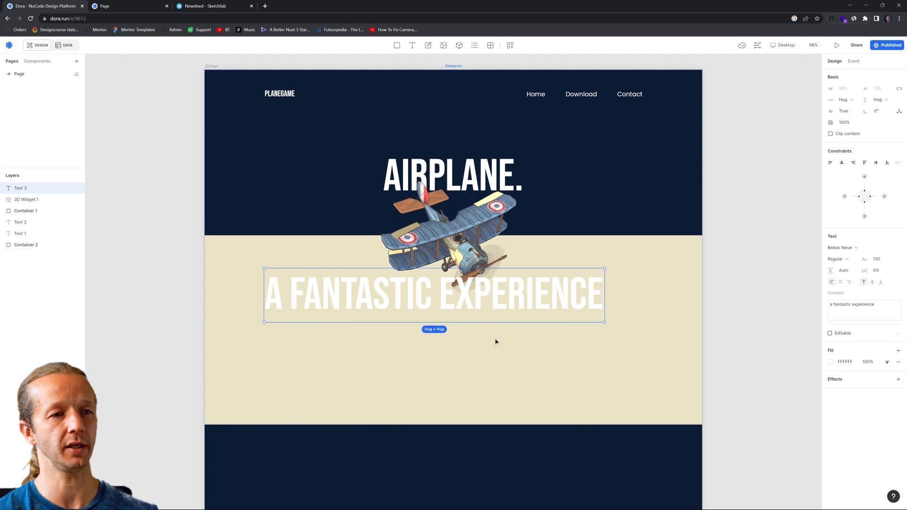
click(750, 298)
Change the "a fantastic experience" text's fill to black 000000.
click(588, 297)
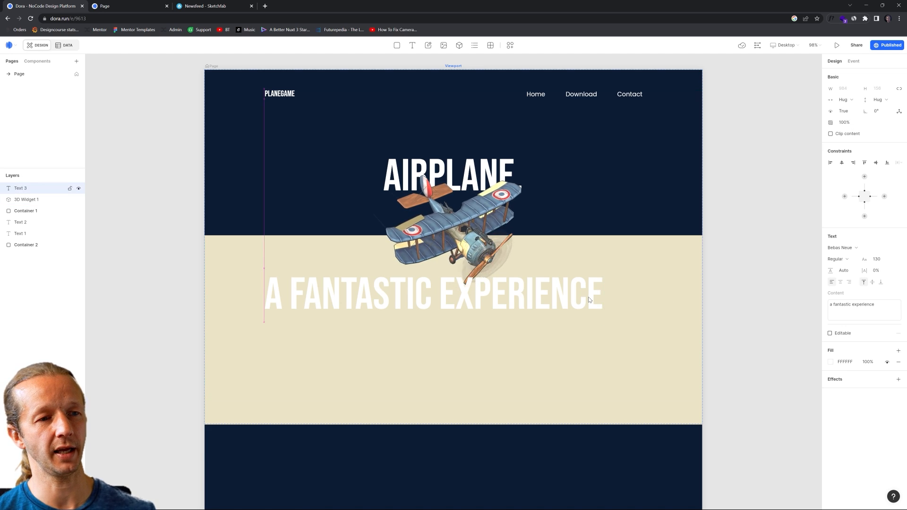
click(831, 363)
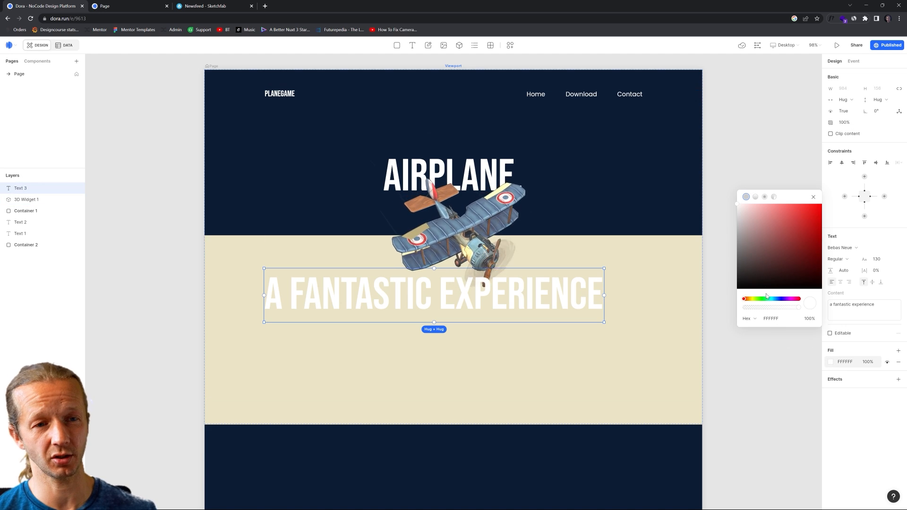
drag(766, 286, 737, 290)
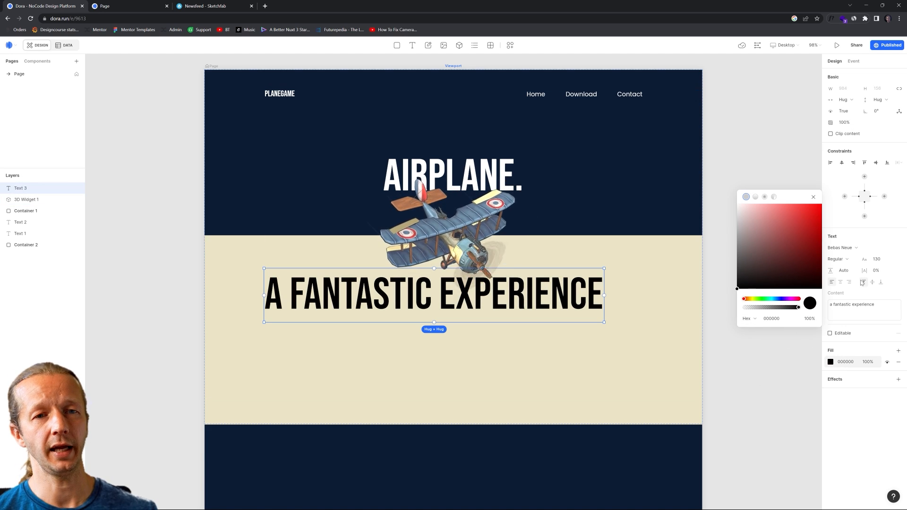
Set the text's font size to 40, move it slightly lower in line with the logo's left edge, and deselect it.
click(883, 260)
text(50)
key(Return)
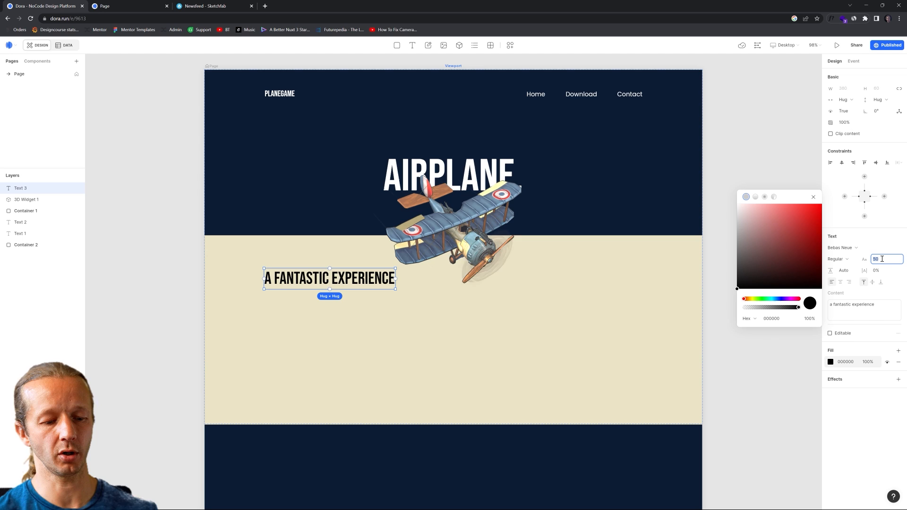
text(40)
key(Return)
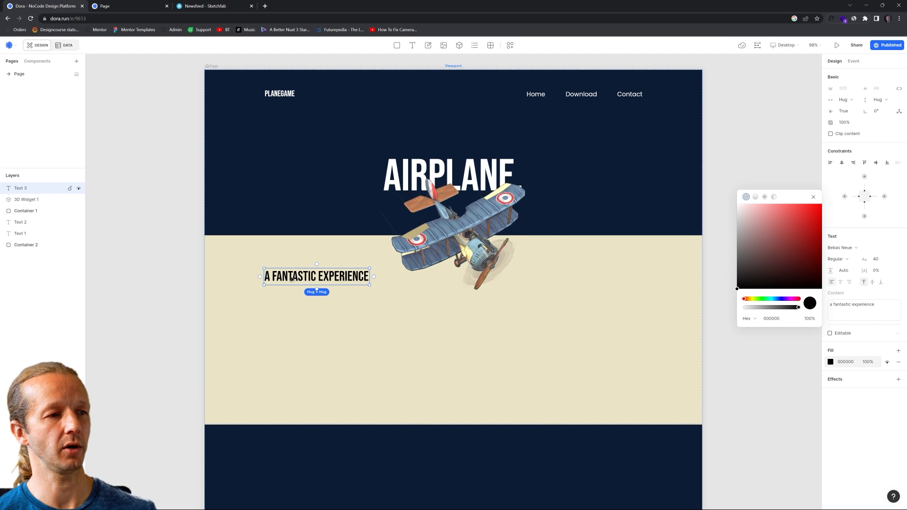
drag(292, 280, 290, 308)
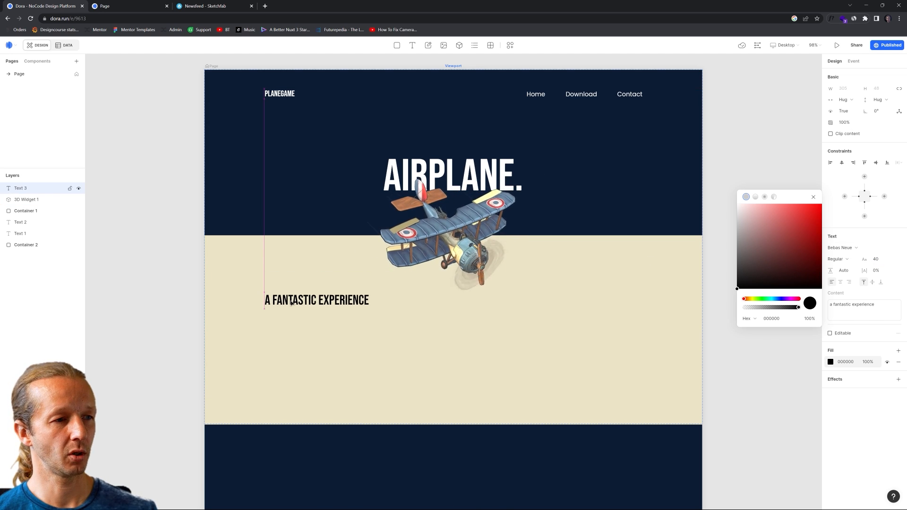
click(148, 314)
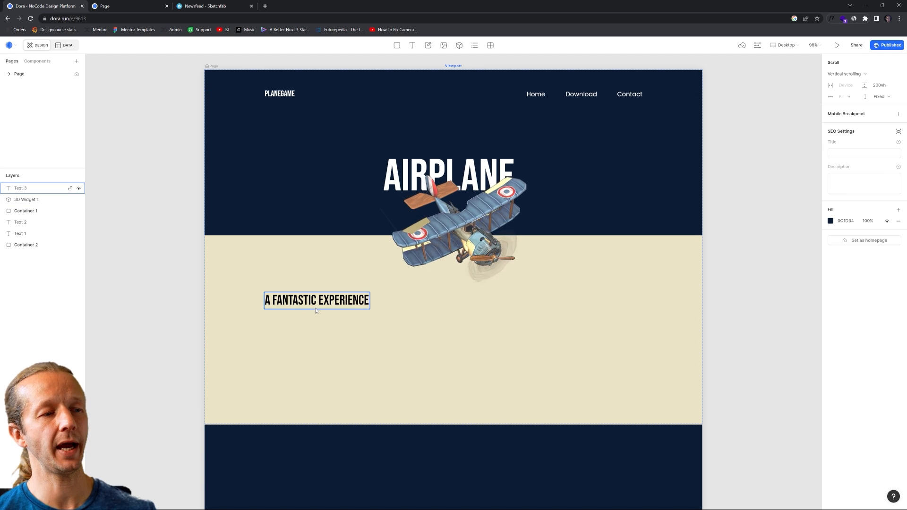
click(330, 302)
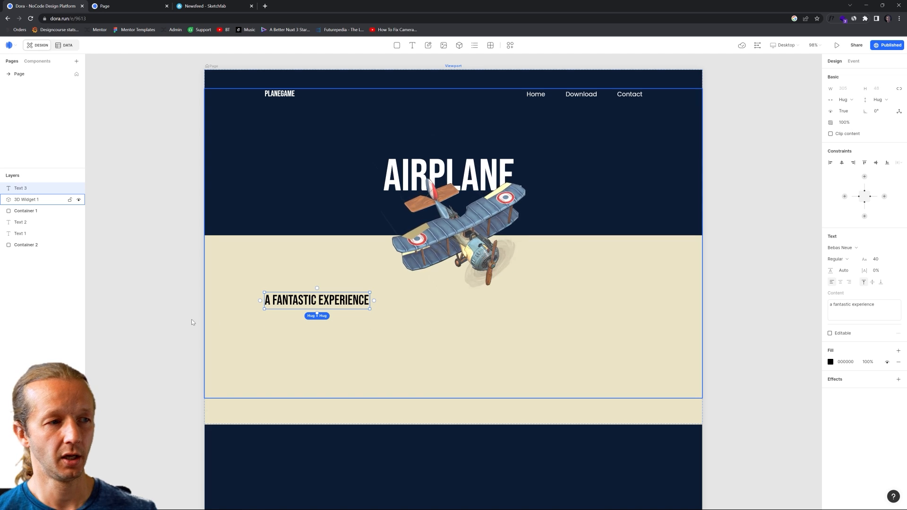
click(170, 321)
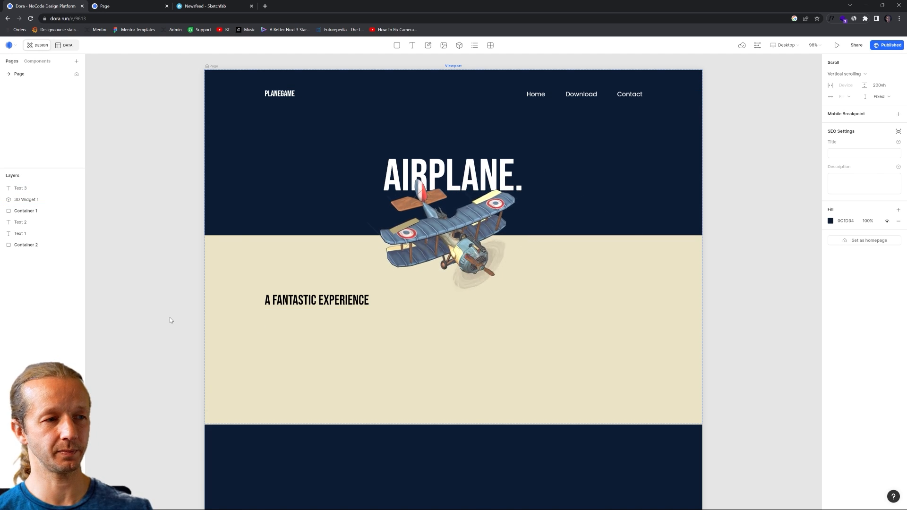
click(316, 299)
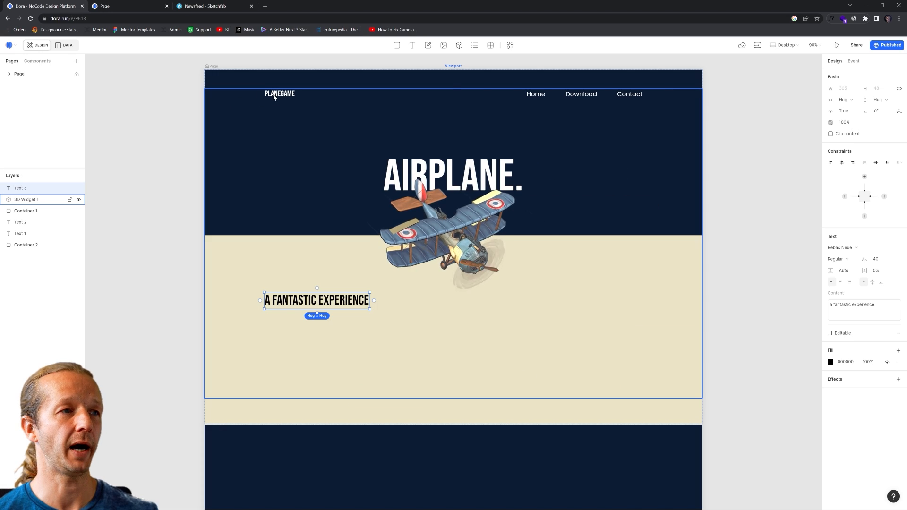
click(277, 91)
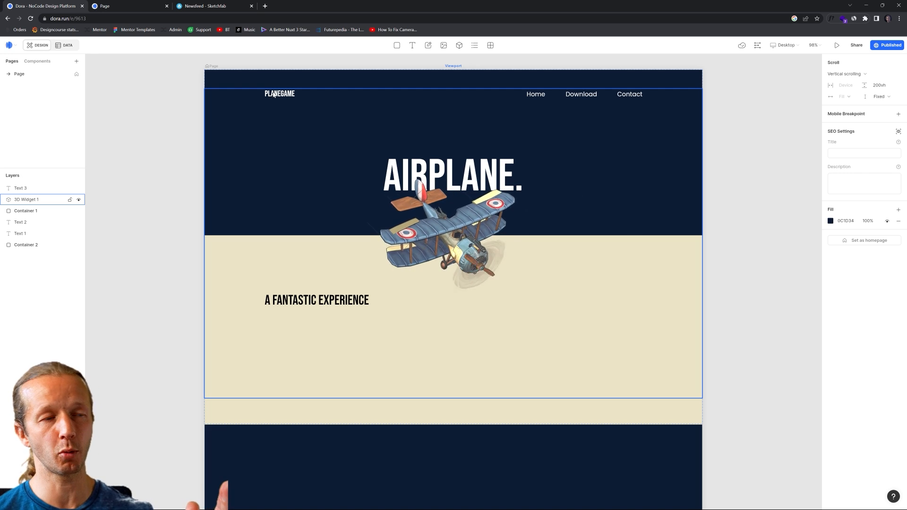
click(158, 242)
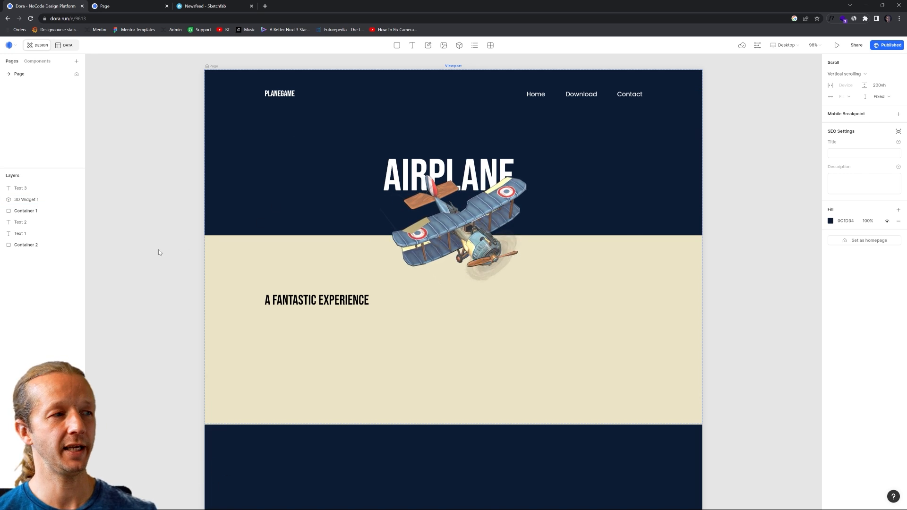
Move the "a fantastic experience" text aside and draw a container about 358 × 237 in the left part of the beige section.
drag(296, 303, 467, 346)
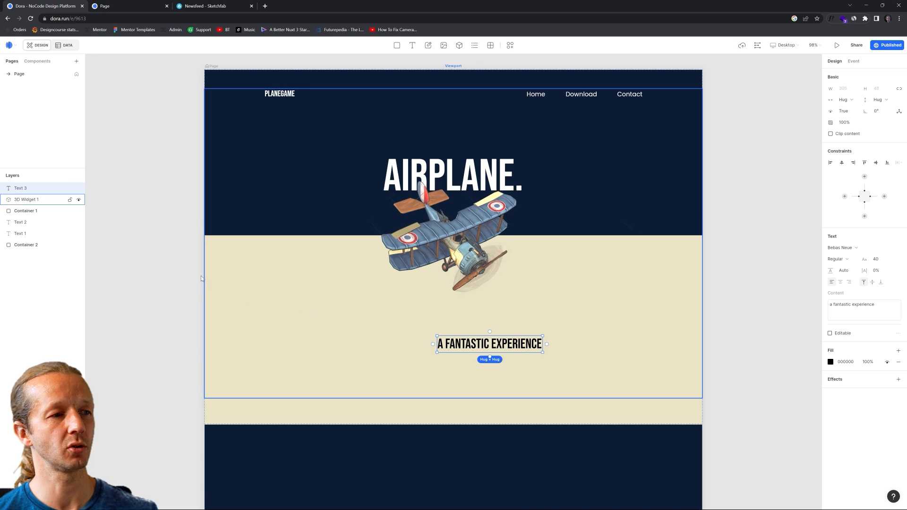
click(136, 188)
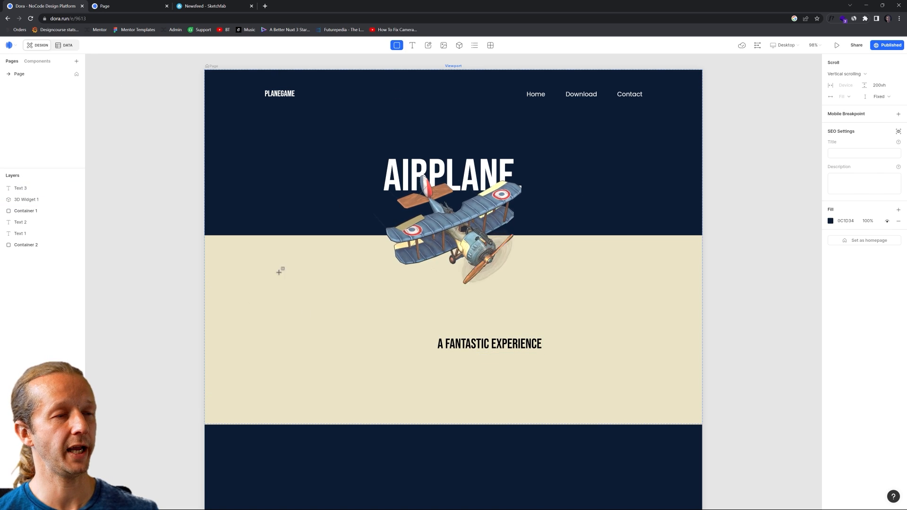
mouse_move(259, 281)
mouse_down()
mouse_move(350, 360)
mouse_move(395, 362)
mouse_move(385, 367)
mouse_up()
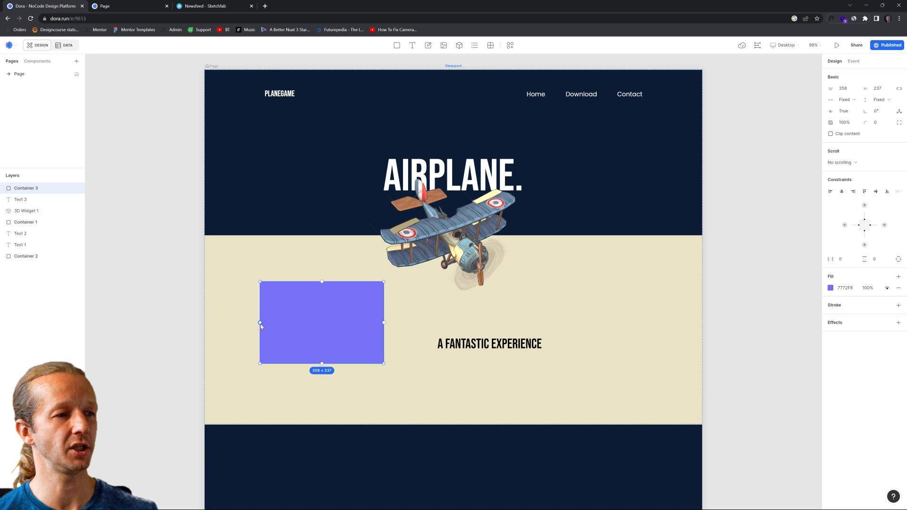
Pin the new container to the page's left edge with a 12vw constraint and remove its fill.
drag(260, 323, 204, 329)
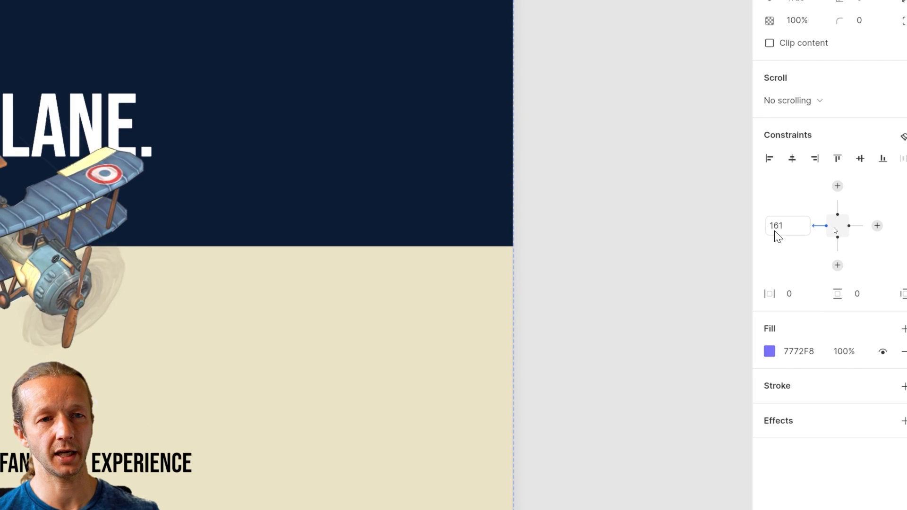
click(836, 227)
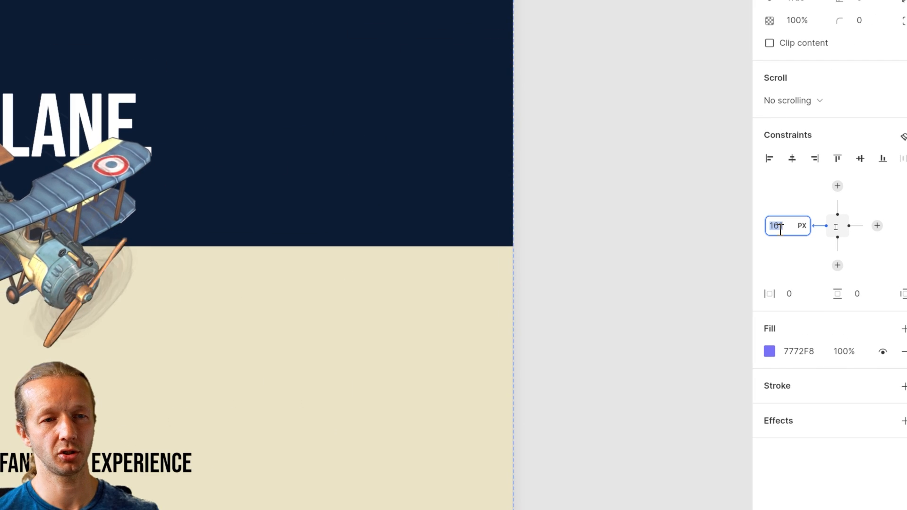
text(12vw)
key(Return)
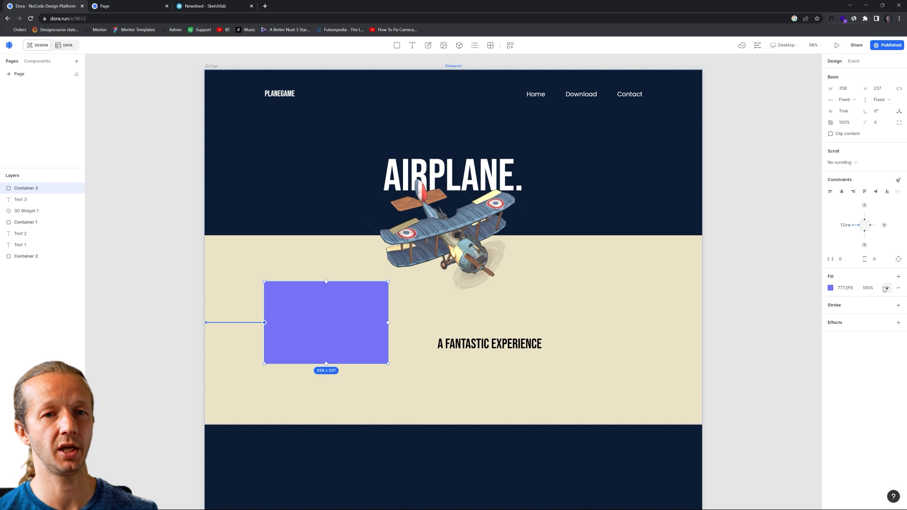
click(899, 289)
Nest Text 3 inside Container 3 and place it in the container's top-left corner.
click(485, 348)
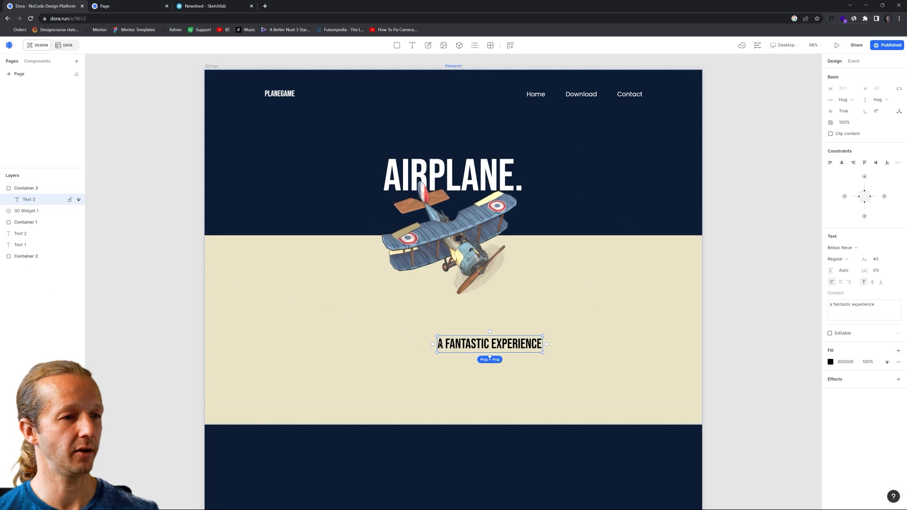
drag(440, 344, 295, 301)
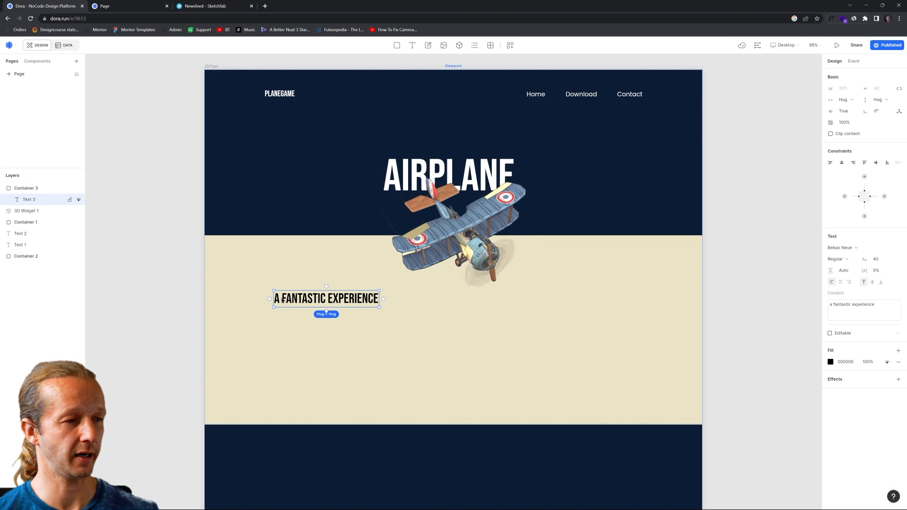
mouse_move(282, 299)
mouse_down()
mouse_move(273, 299)
mouse_move(279, 289)
mouse_up()
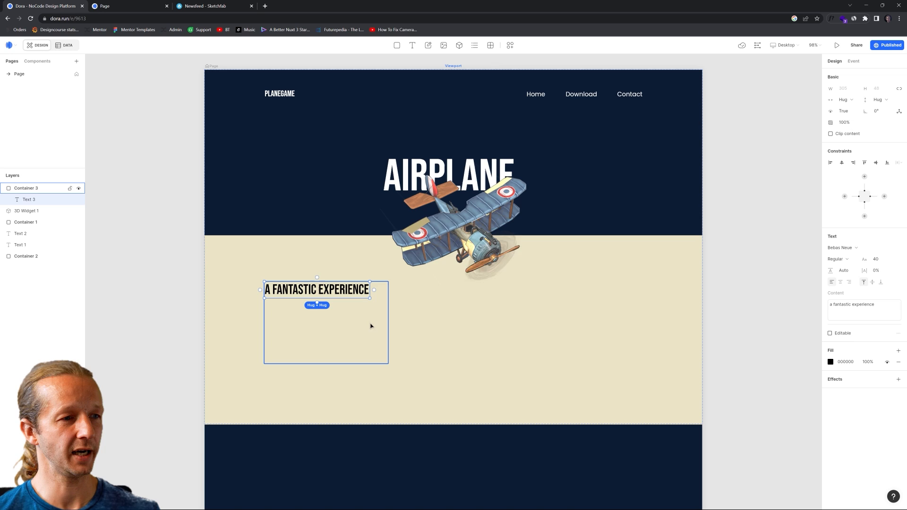
Add a C4C4C4 grey fill to Container 3 and deselect it.
click(381, 325)
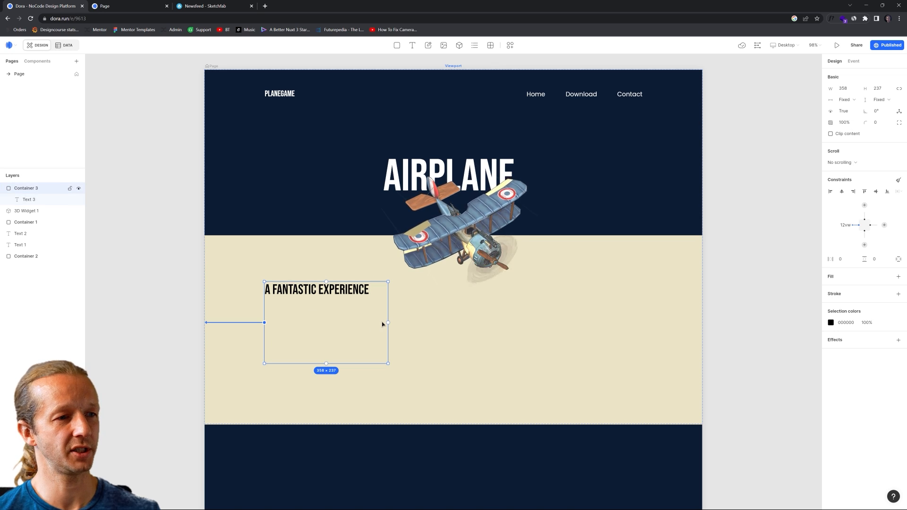
click(897, 276)
click(133, 314)
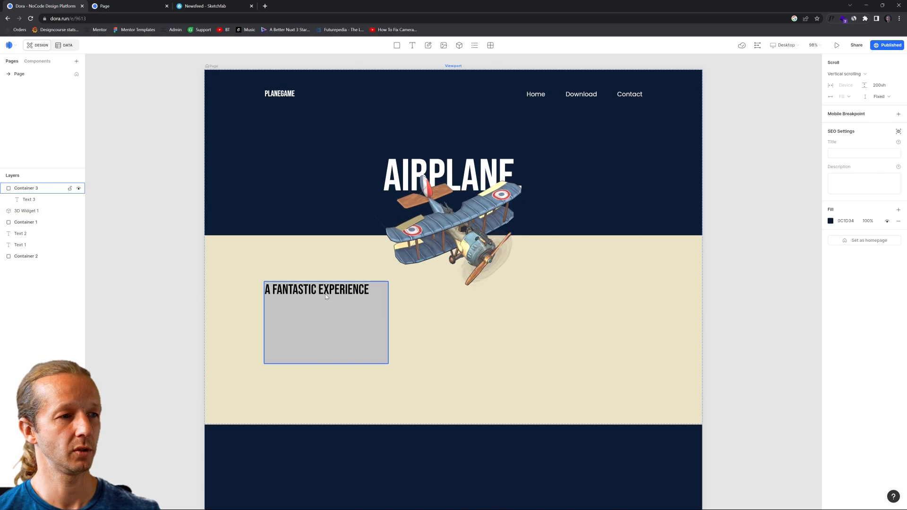
Set the width of Text 3 inside the grey container to Fill space.
click(326, 294)
click(326, 294)
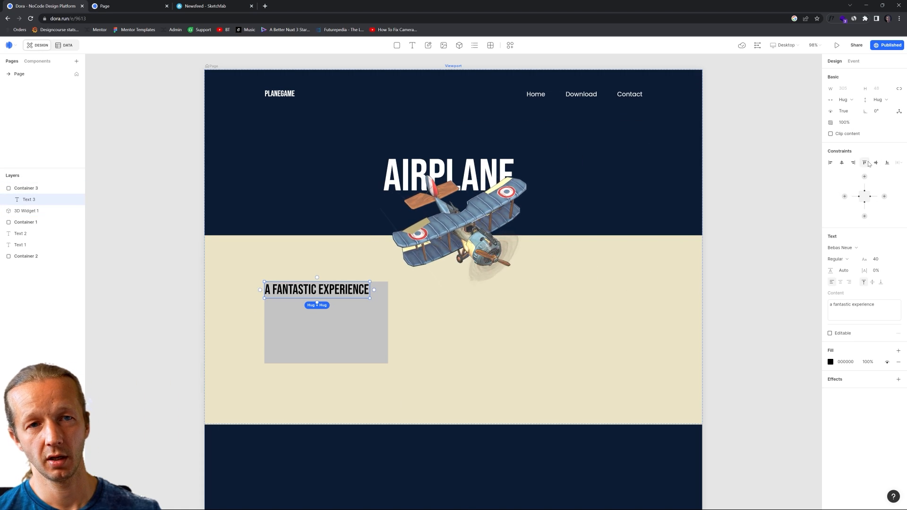
click(846, 99)
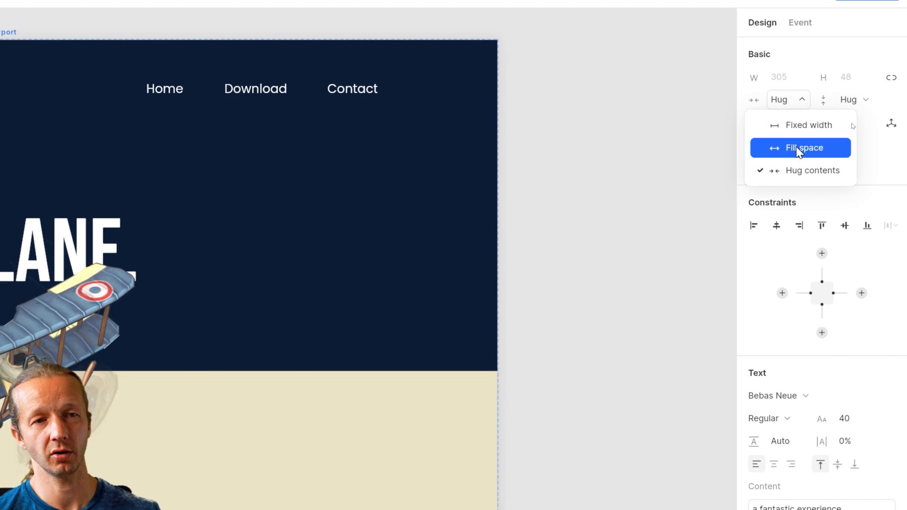
click(797, 148)
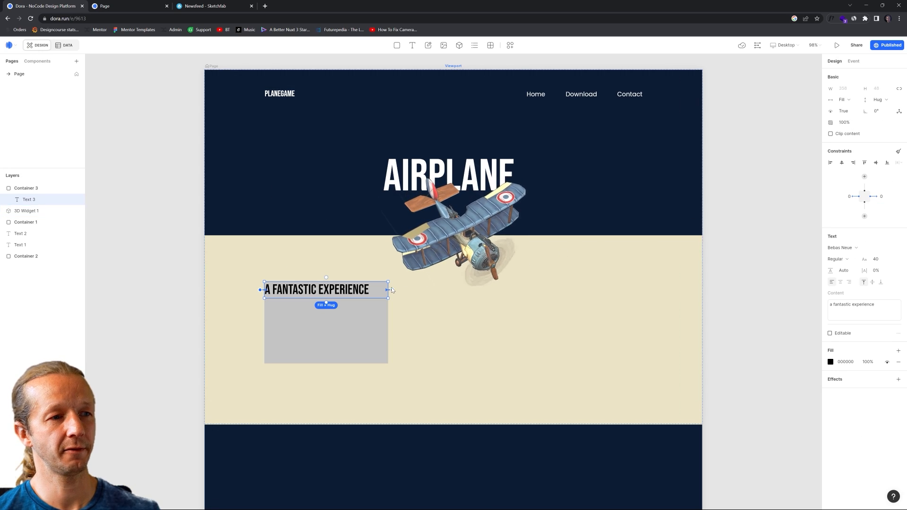
Set Container 3's width to 40% and narrow the container to about 31%.
click(376, 323)
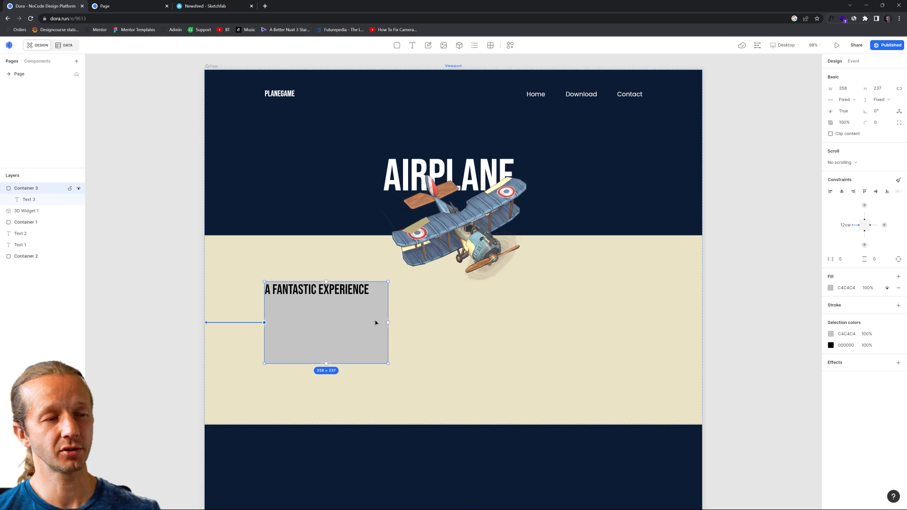
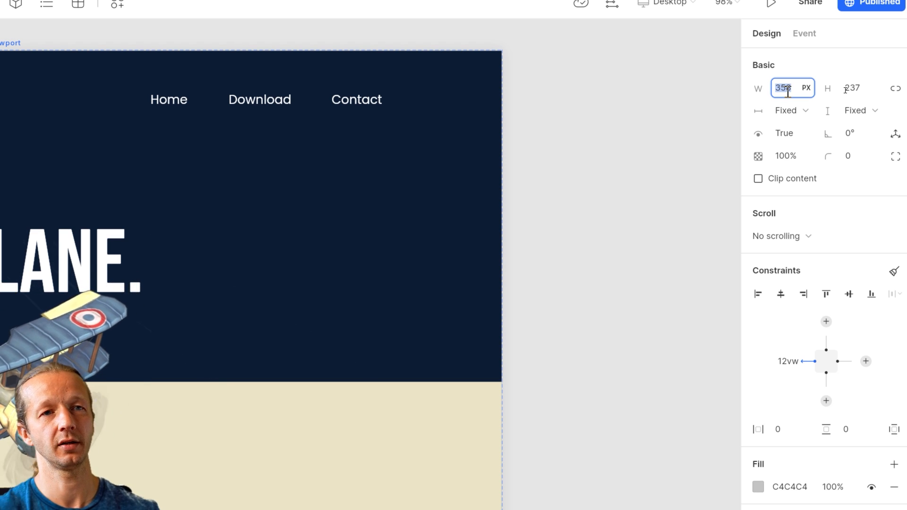
click(785, 110)
click(790, 88)
text(40%)
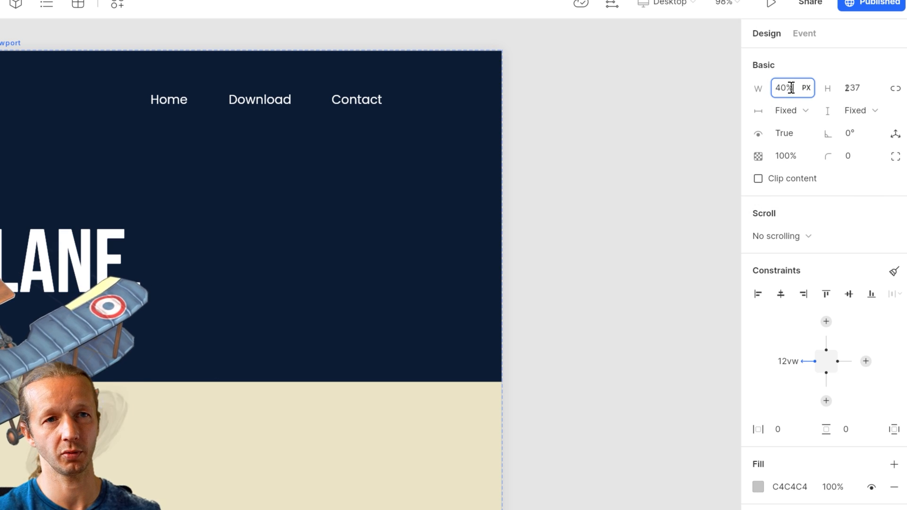
key(Return)
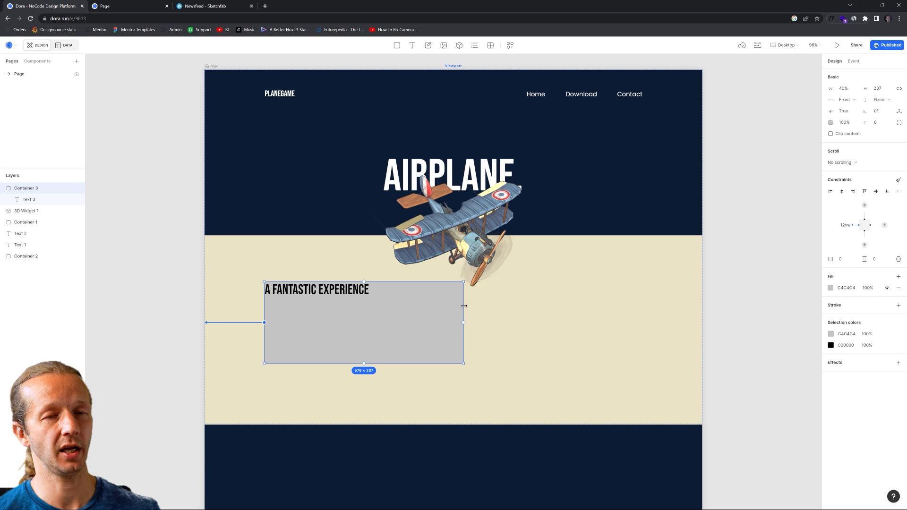
drag(461, 309, 422, 308)
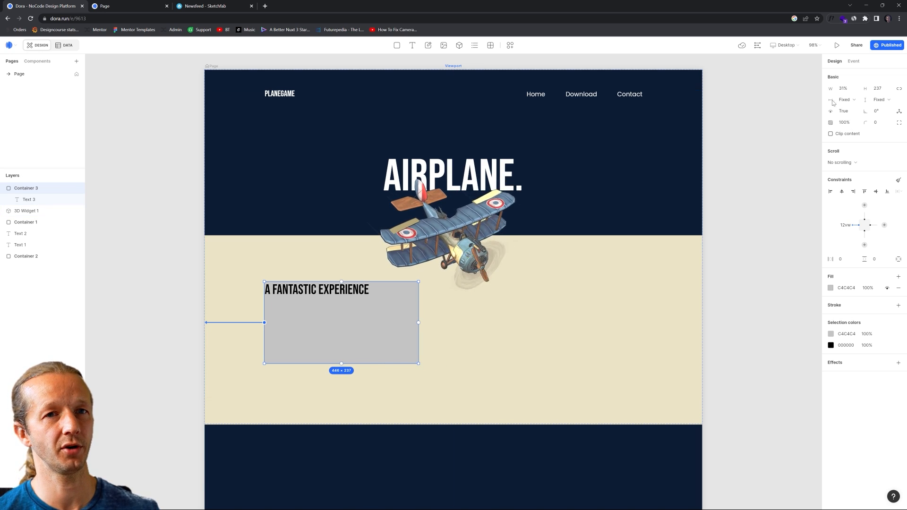
Set Container 3's width to 30% and deselect it.
click(848, 88)
text(30)
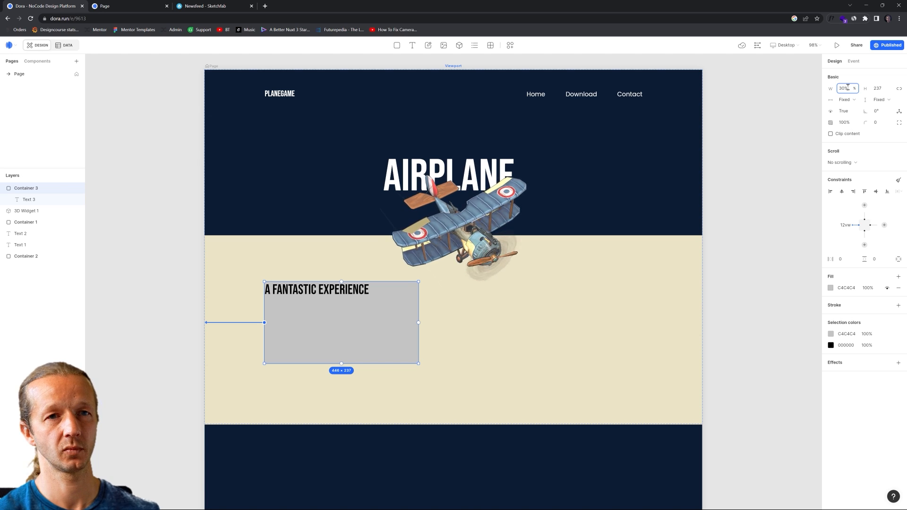
key(Return)
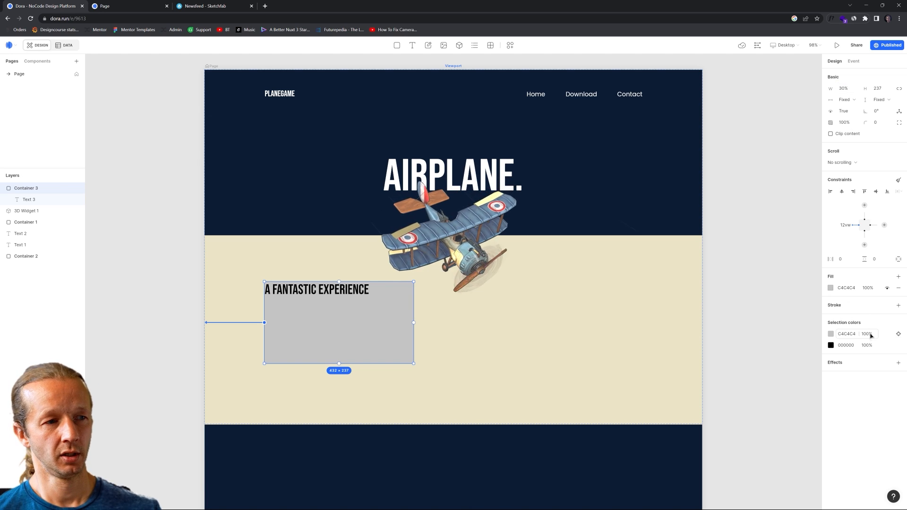
click(171, 264)
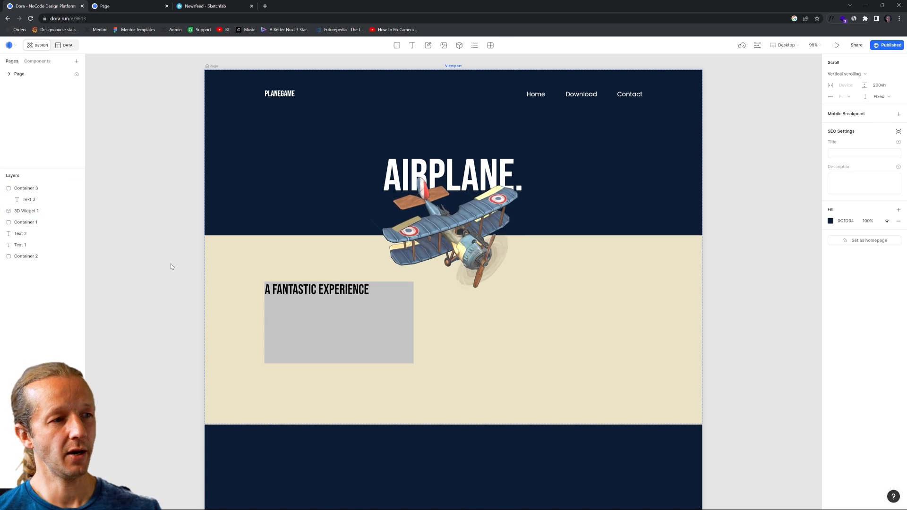
Duplicate the "a fantastic experience" heading and place the copy below the original inside the grey container.
click(305, 289)
click(312, 290)
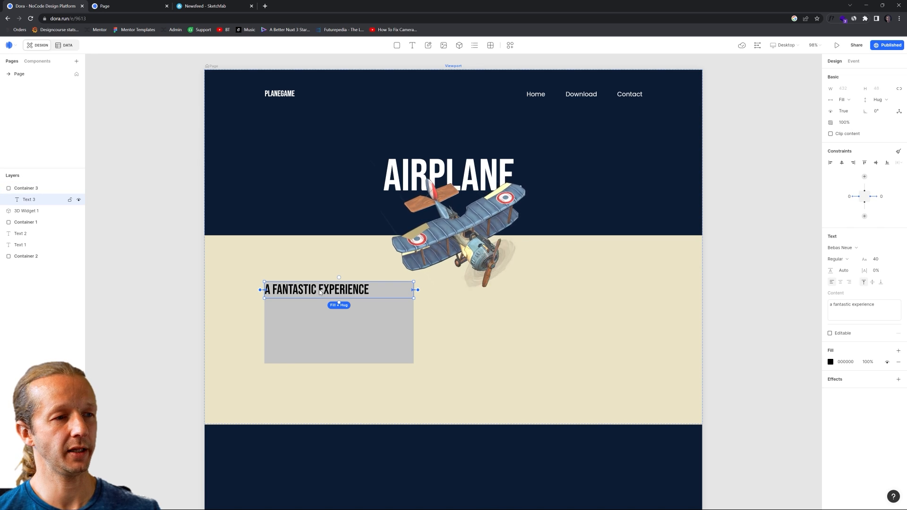
key(ctrl+d)
drag(319, 291, 310, 323)
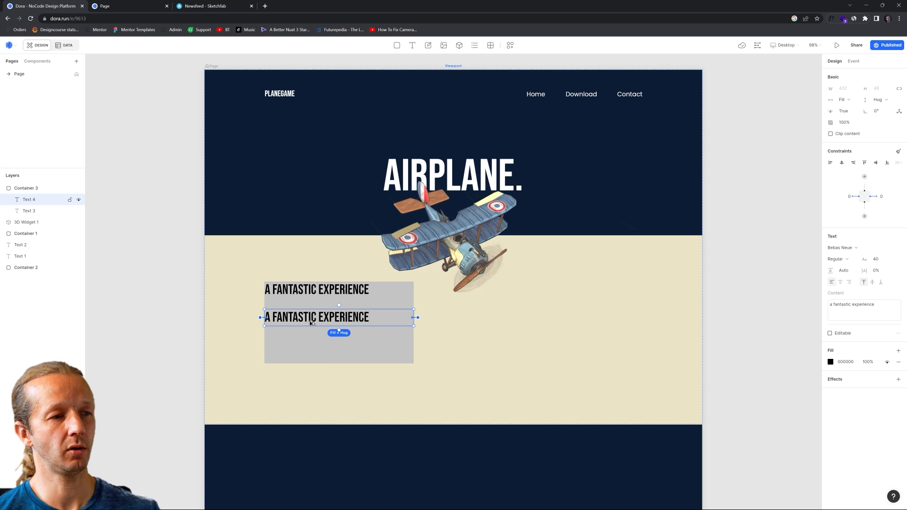
Add a top constraint that ties the duplicated text to the bottom edge of the heading above it.
scroll(310, 324, up, 2)
scroll(310, 366, down, 1)
scroll(309, 361, up, 5)
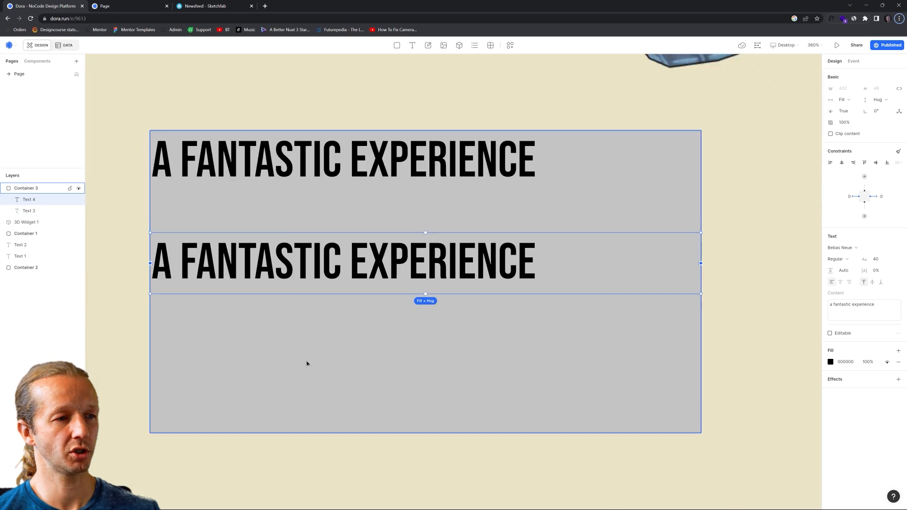
scroll(308, 359, down, 2)
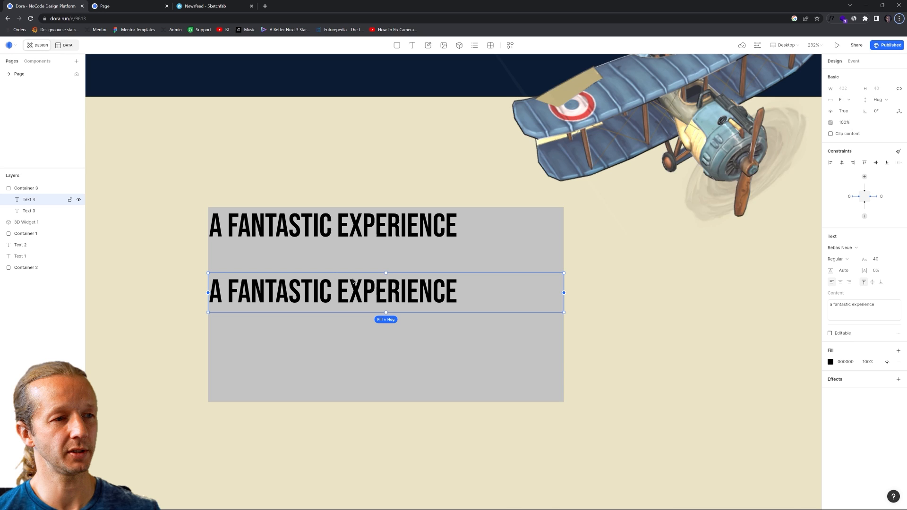
drag(386, 274, 384, 246)
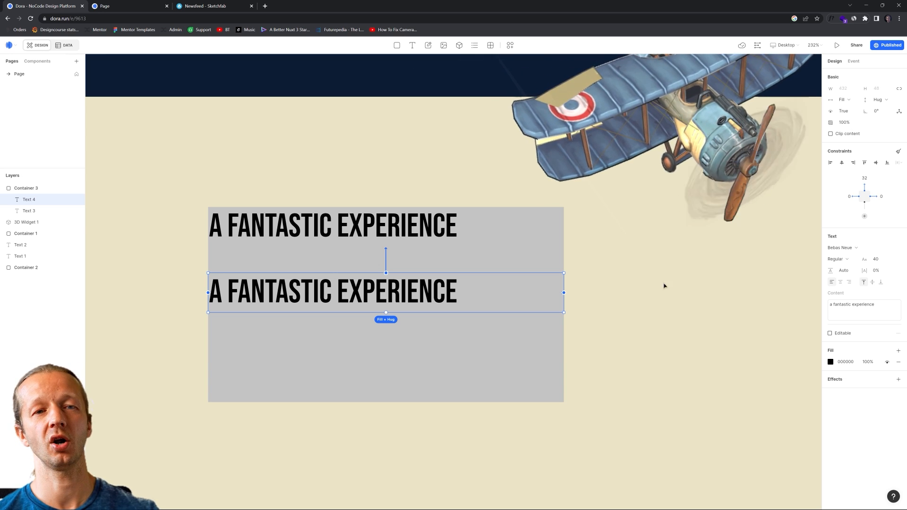
Change the duplicated text's font to Poppins and its size to 18.
double_click(520, 277)
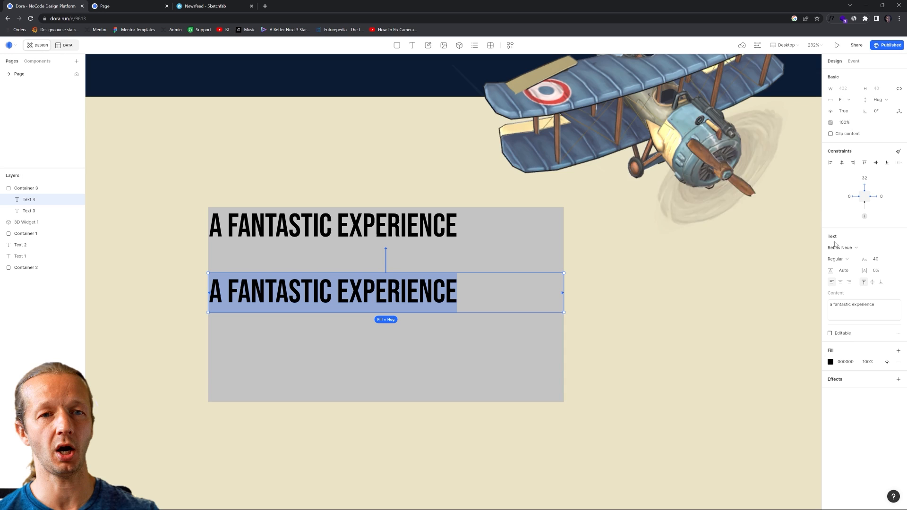
click(852, 248)
text(pop)
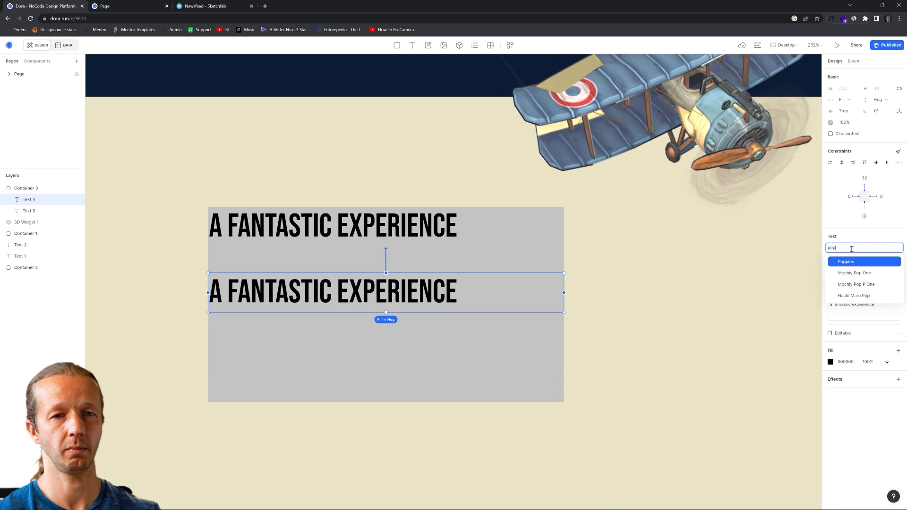
key(Return)
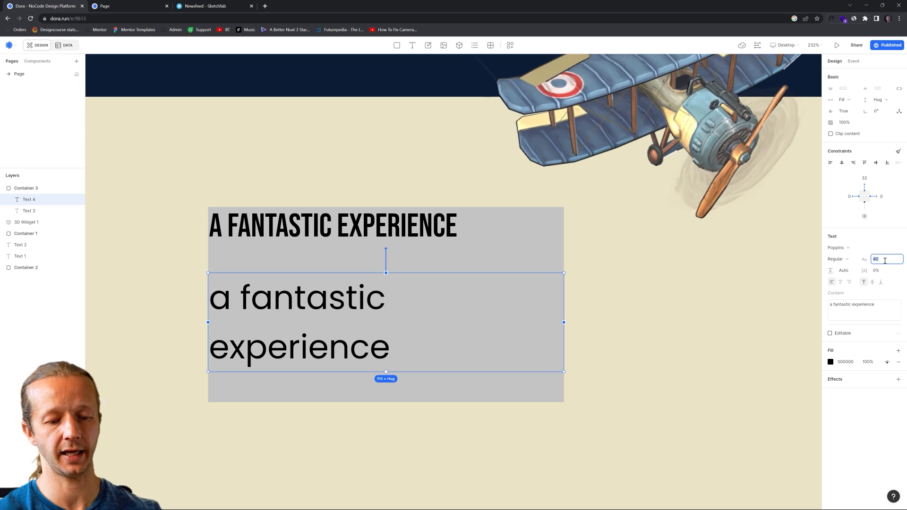
click(885, 260)
text(18)
key(Return)
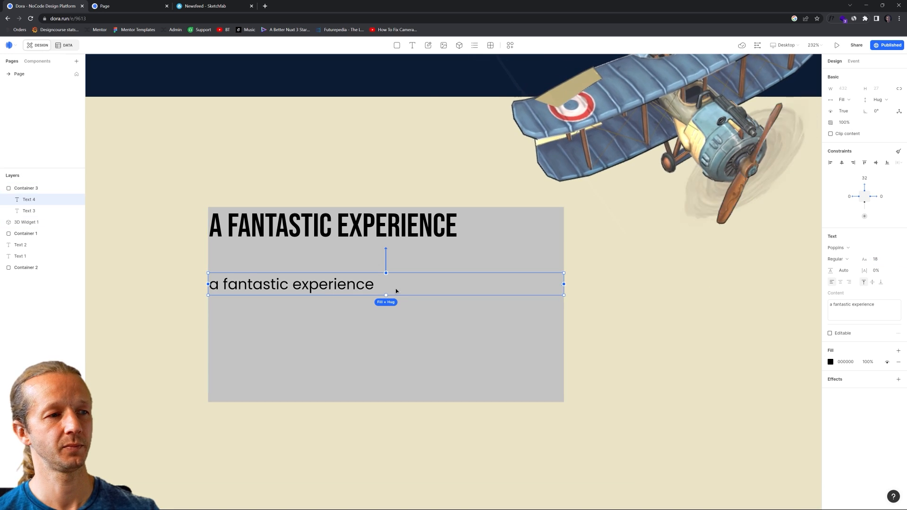
Replace the duplicated text's content with "Rated as the number one, cartoon flight sim -- you're sure to have fun with the whole family!".
double_click(319, 284)
click(320, 284)
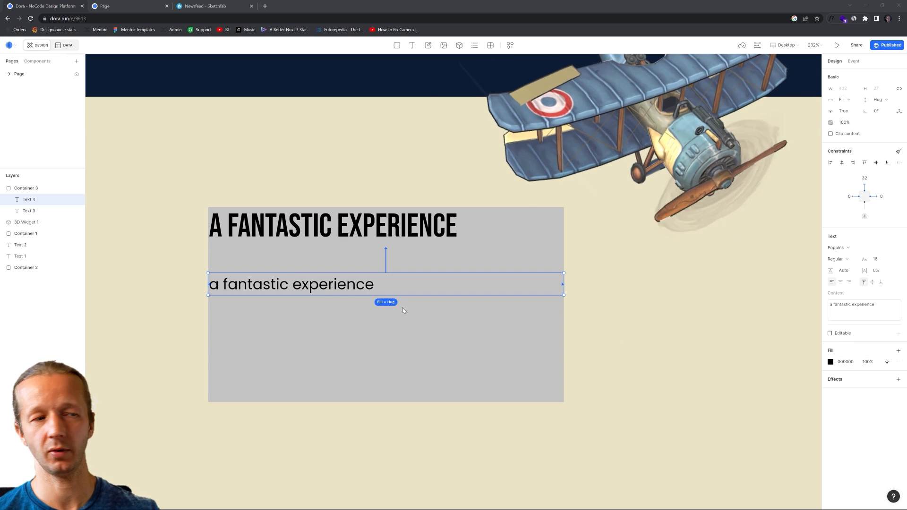
double_click(352, 283)
triple_click(349, 286)
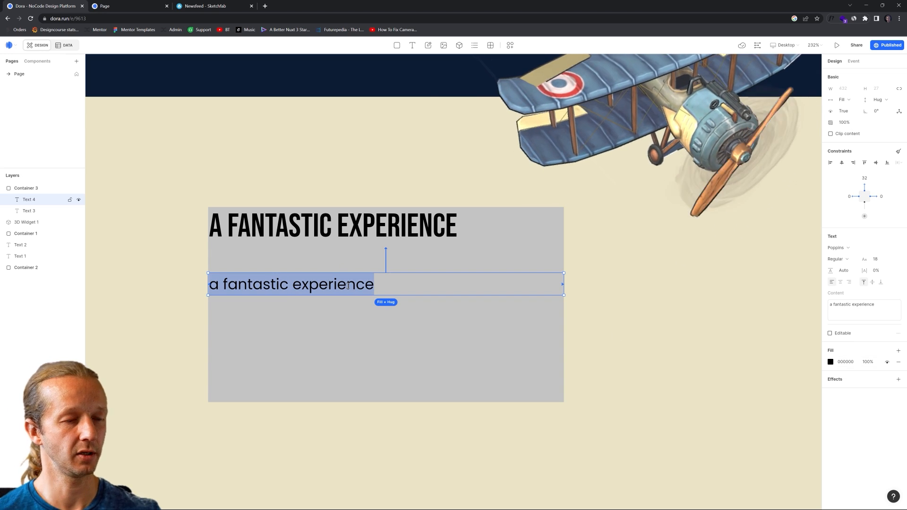
text(R)
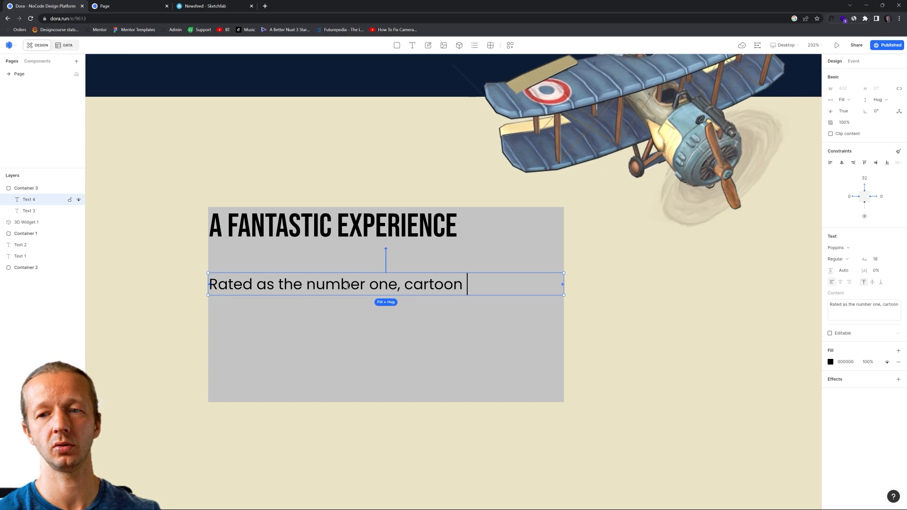
text(yo)
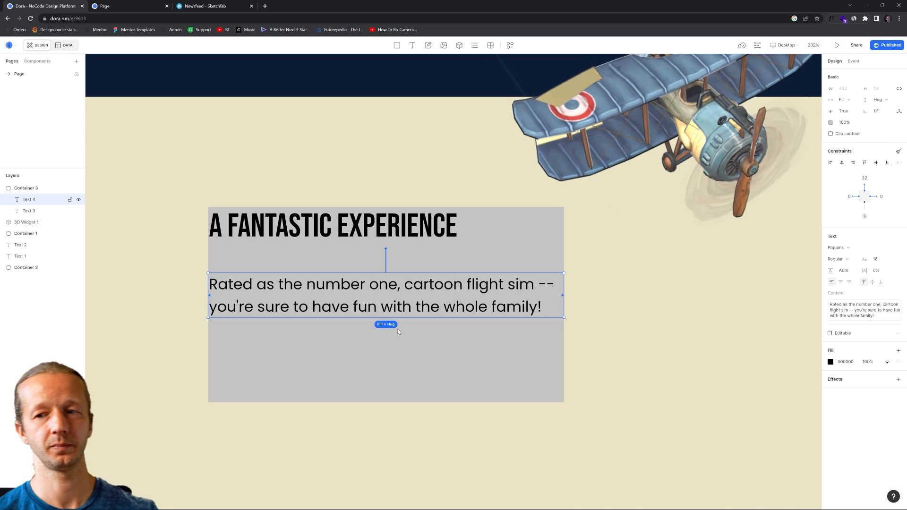
Narrow Container 3 from its right edge until the paragraph wraps onto three lines.
click(594, 307)
click(554, 261)
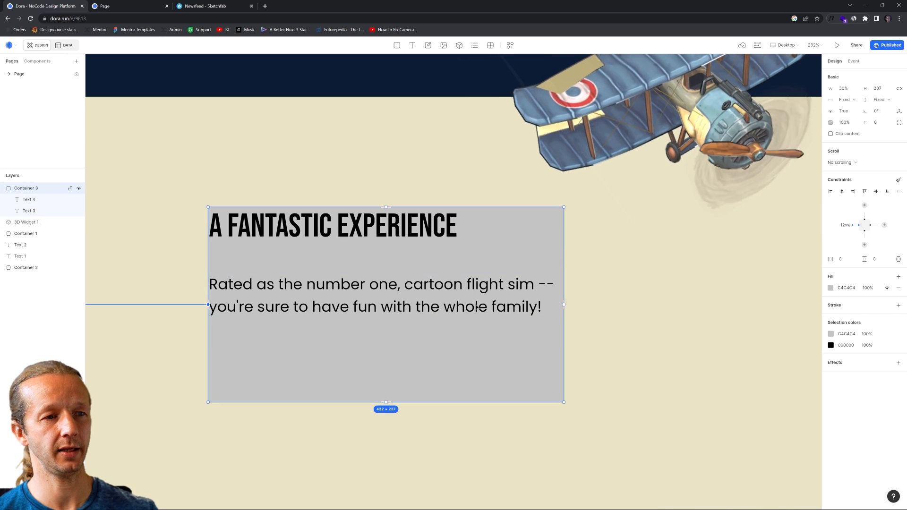
drag(564, 240, 507, 258)
Set the paragraph's top constraint distance from the heading to 22 px.
click(357, 257)
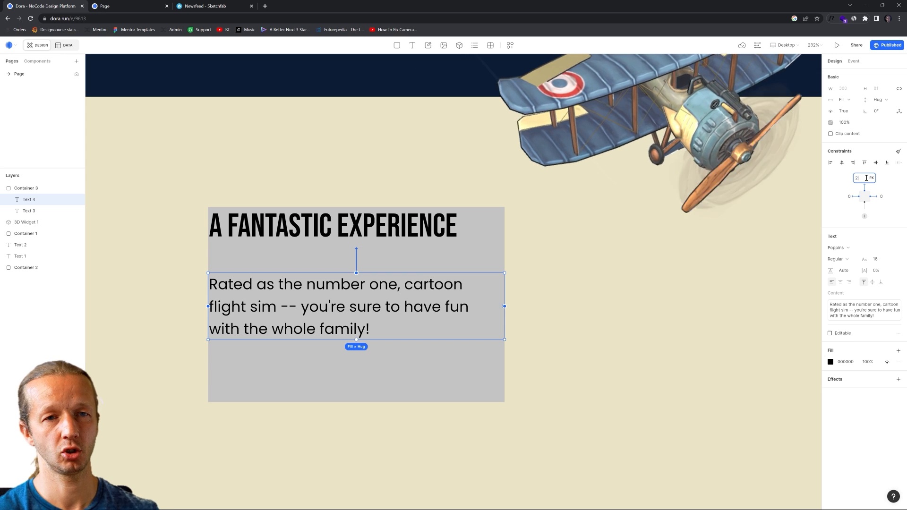
text(2)
key(Return)
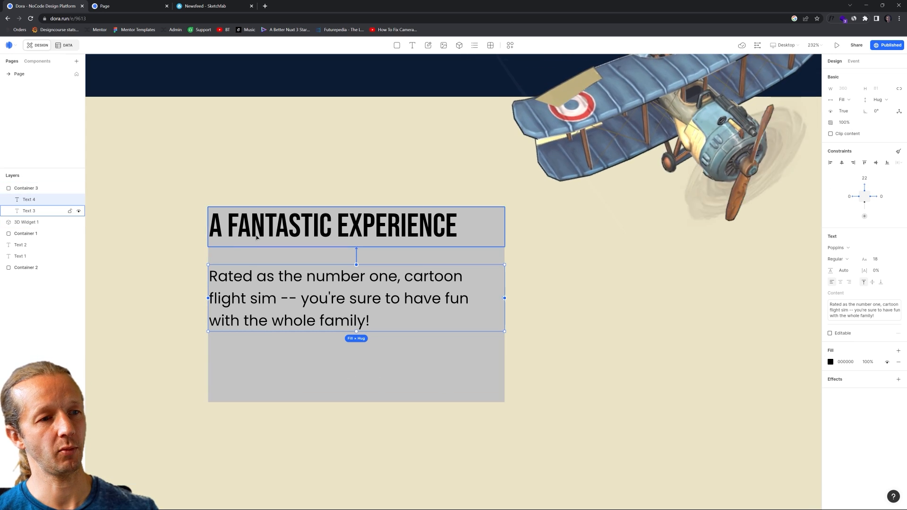
Remove the grey fill from the container holding the "A FANTASTIC EXPERIENCE" heading and paragraph.
click(430, 383)
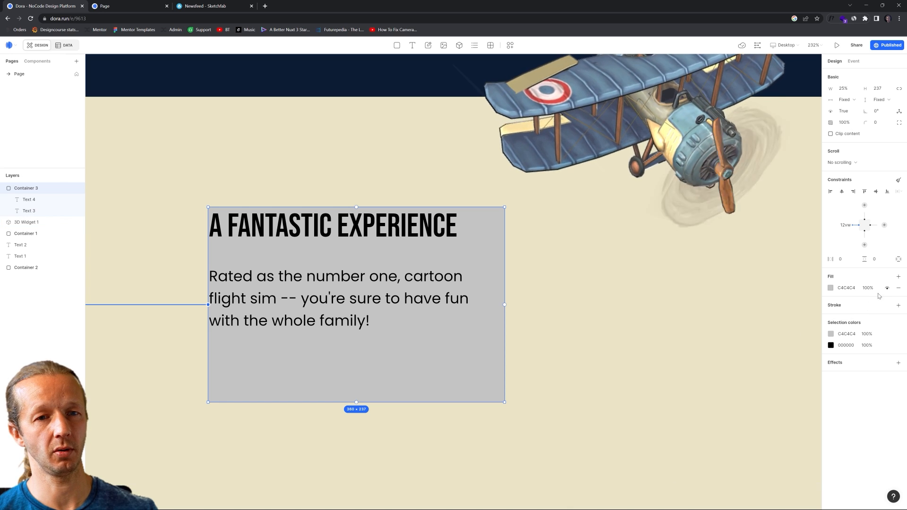
click(897, 290)
click(572, 333)
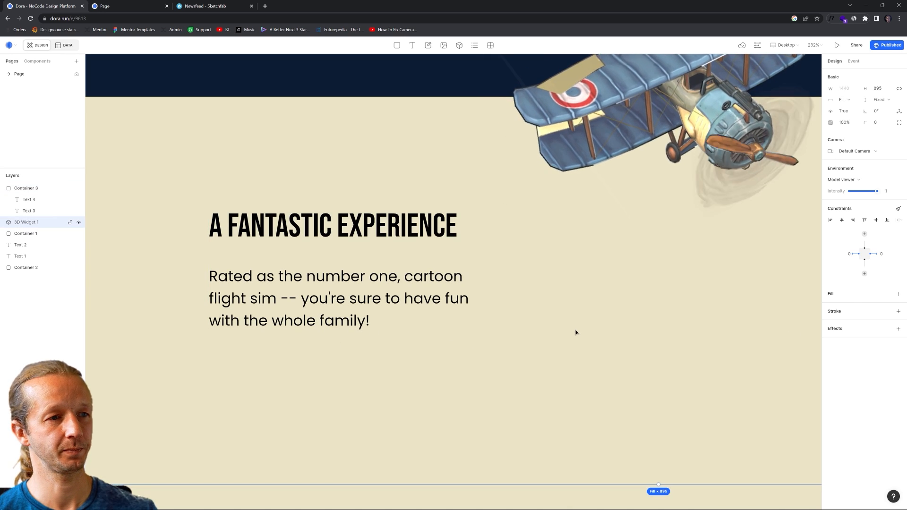
scroll(570, 333, down, 1)
scroll(569, 331, down, 8)
scroll(568, 318, up, 4)
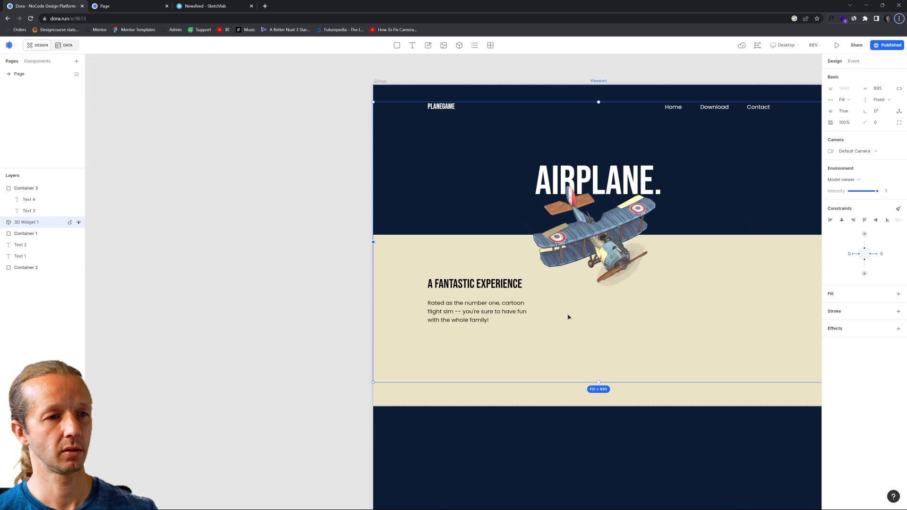
click(322, 323)
scroll(322, 323, right, 5)
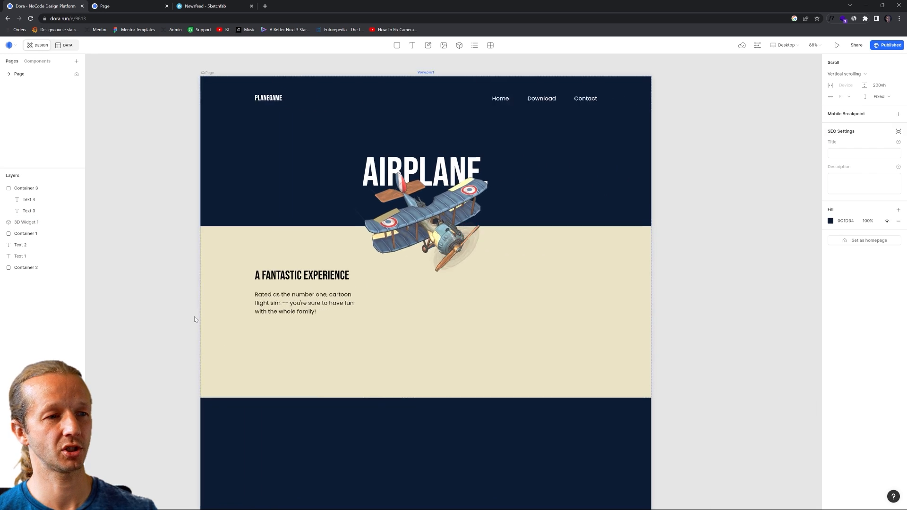
Constrain the text container's top and bottom edges to the top and bottom of Container 2.
click(277, 283)
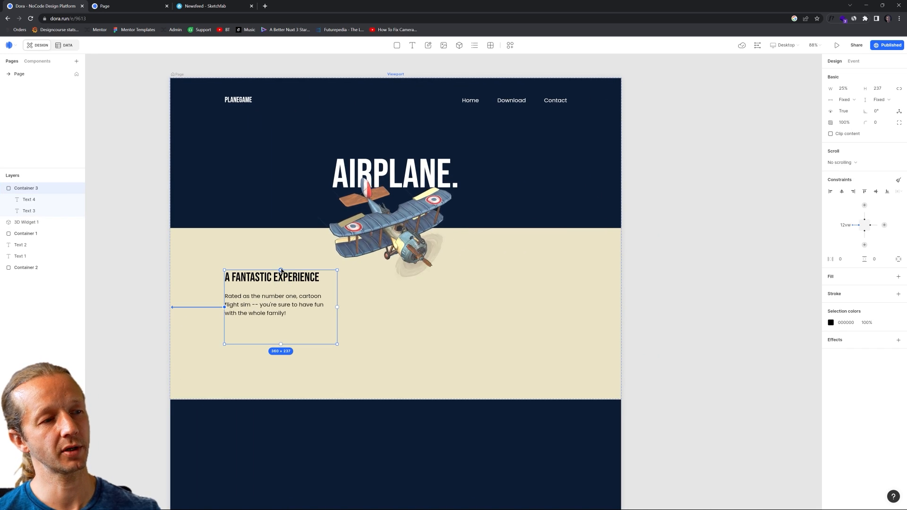
drag(281, 271, 285, 264)
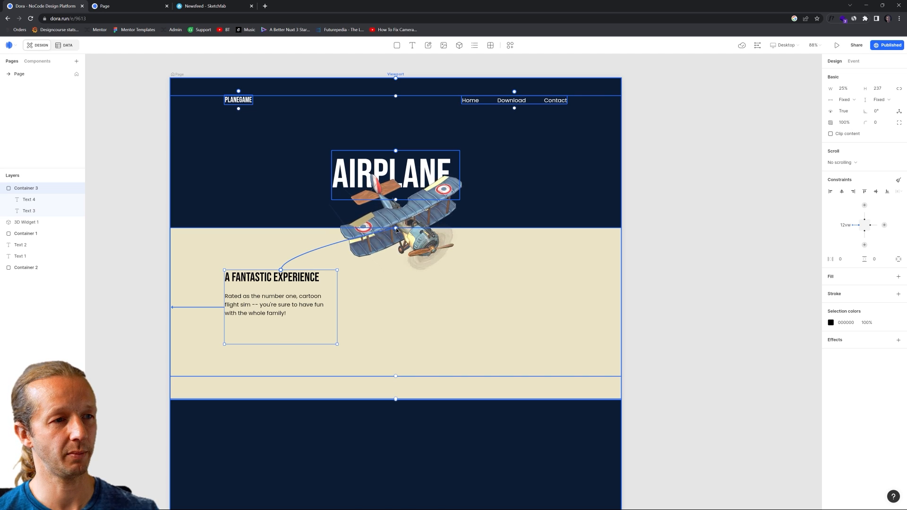
drag(397, 230, 396, 229)
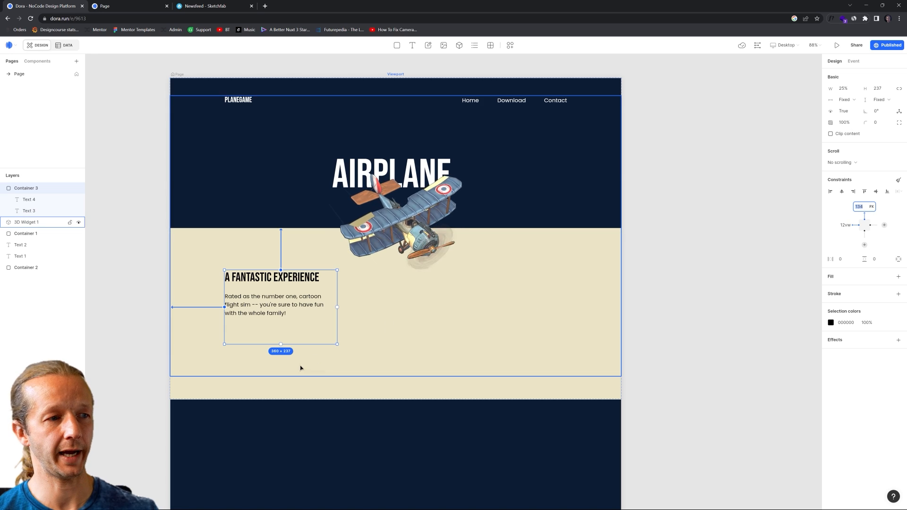
mouse_move(280, 345)
mouse_down()
mouse_move(431, 387)
mouse_move(396, 400)
mouse_up()
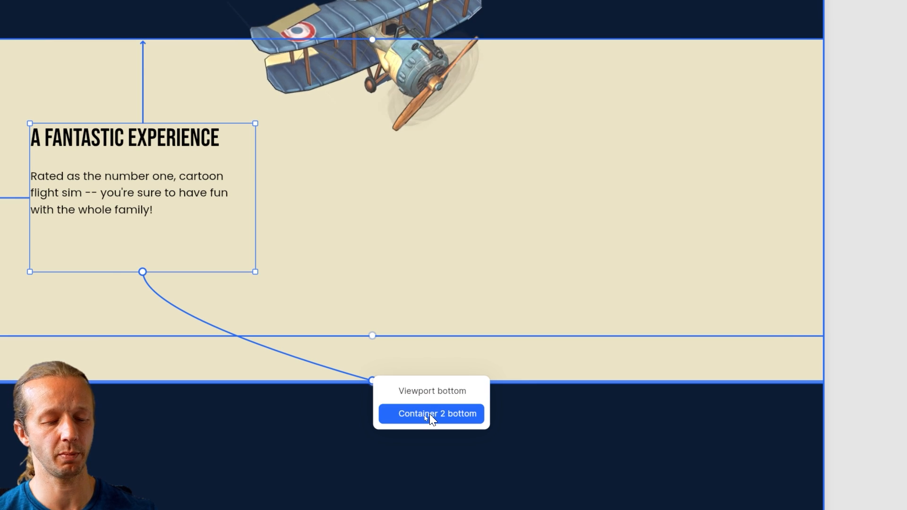
click(429, 414)
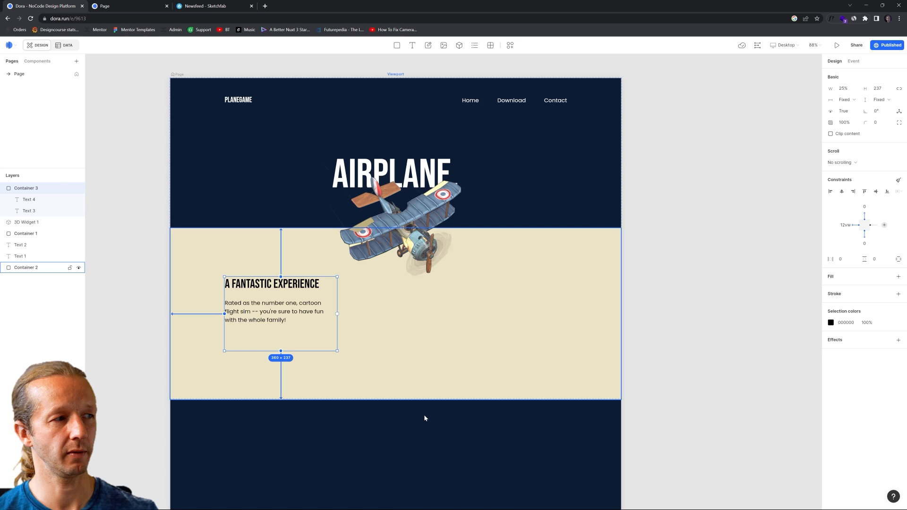
Nest Container 3 with its two text layers inside Container 2.
click(26, 271)
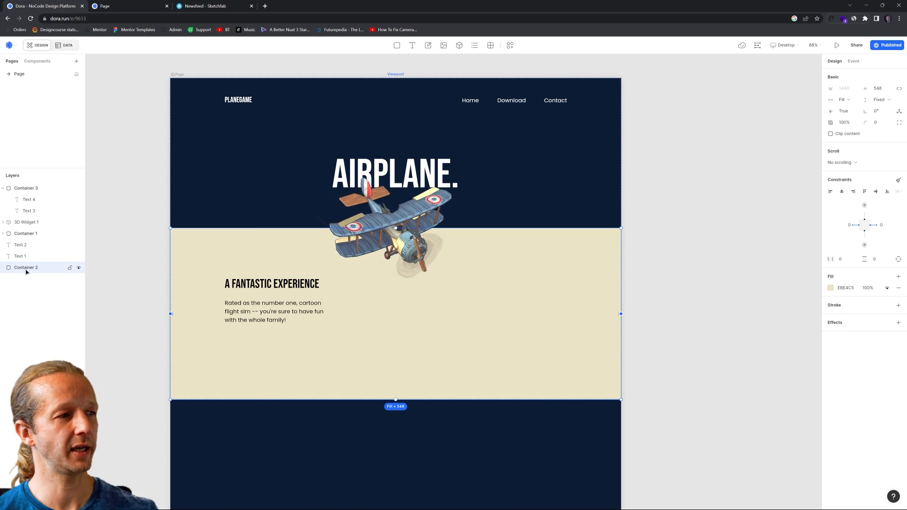
click(21, 189)
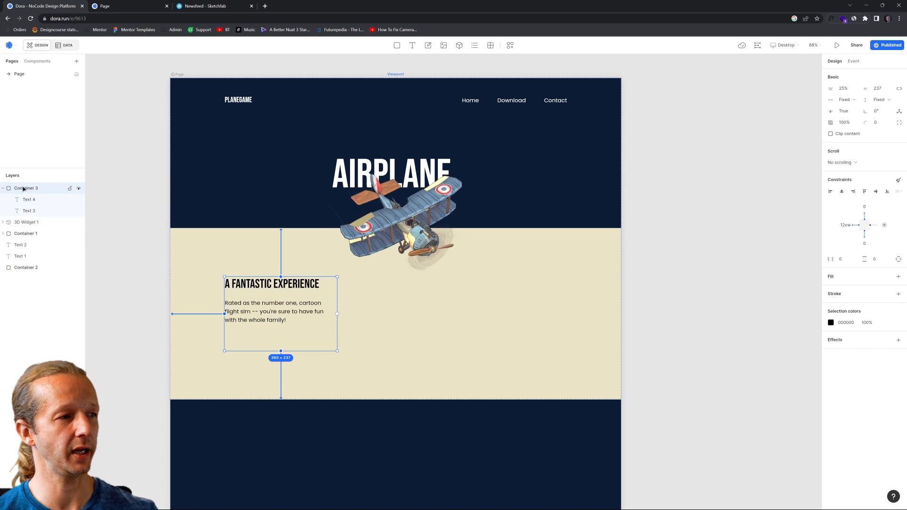
click(29, 268)
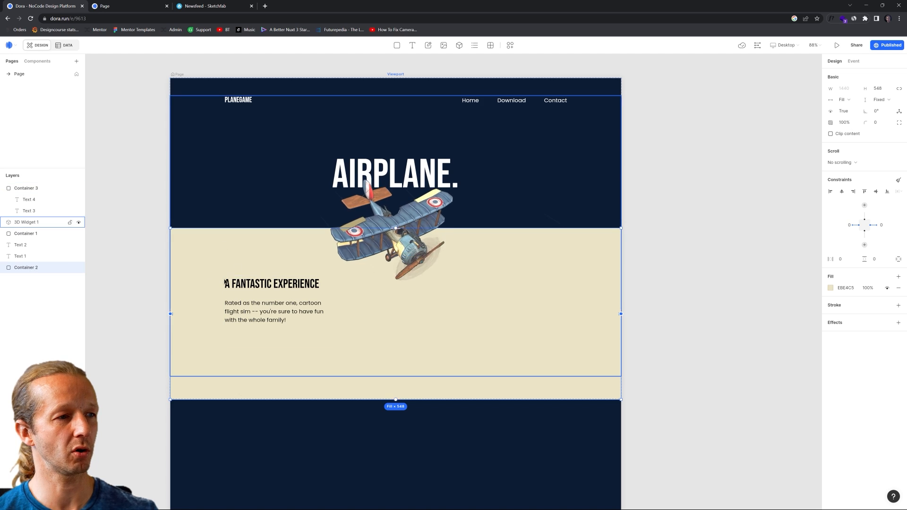
drag(22, 188, 29, 269)
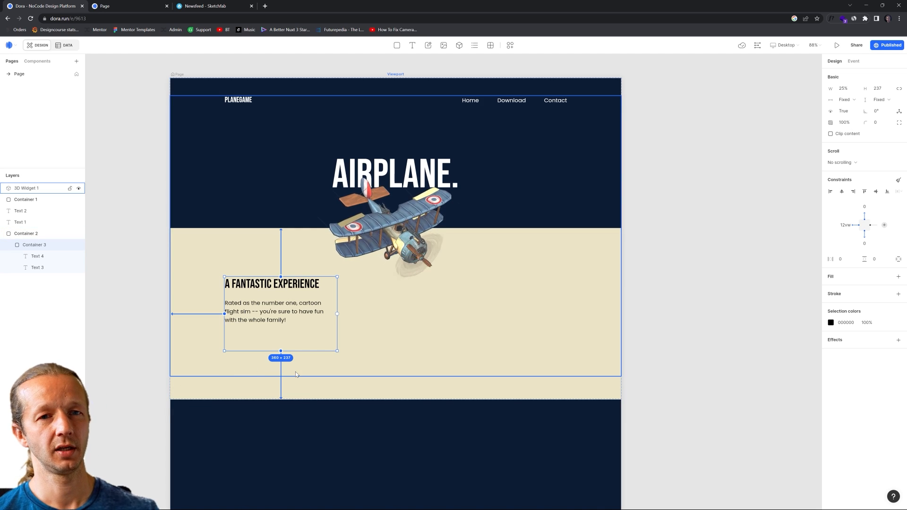
click(182, 301)
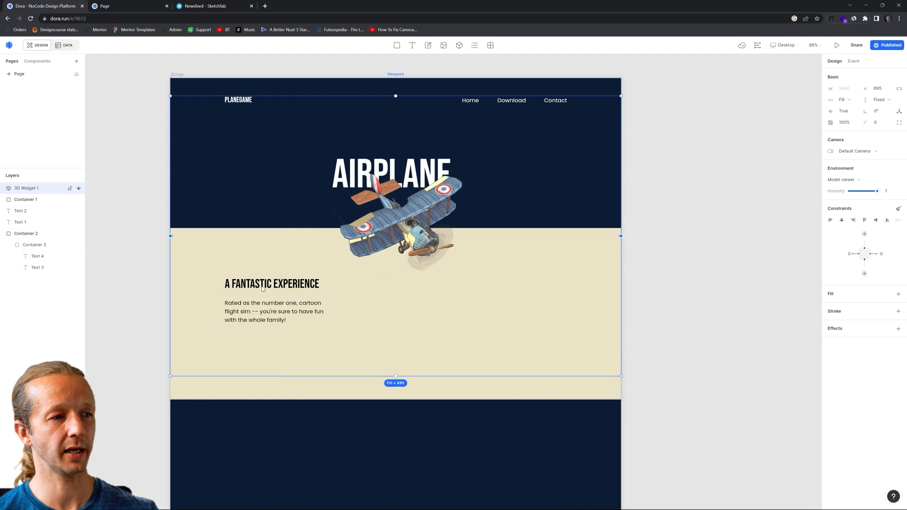
click(34, 245)
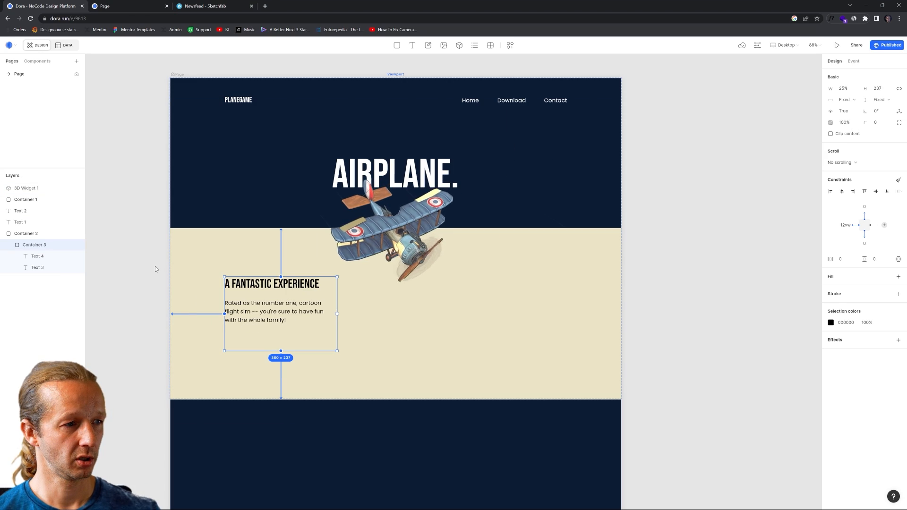
click(156, 269)
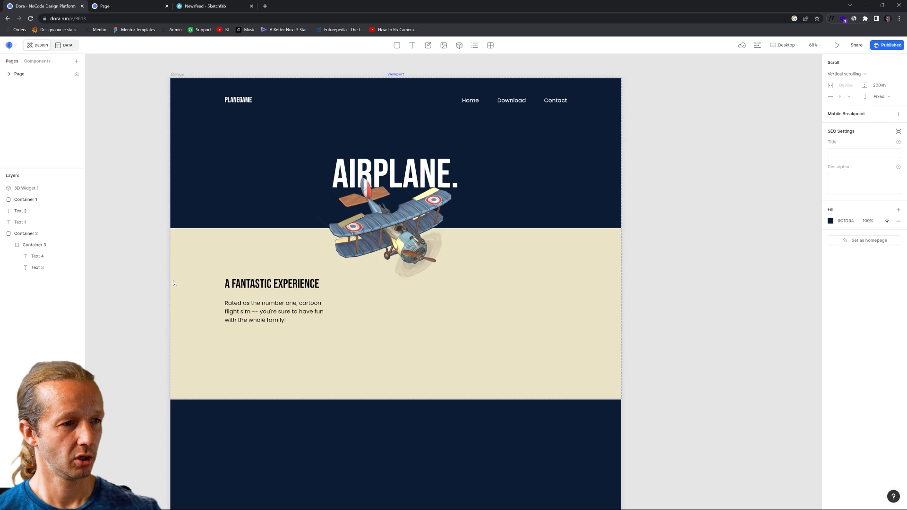
Reload the published page and check how the text section responds when the browser window is narrowed to phone width.
click(139, 10)
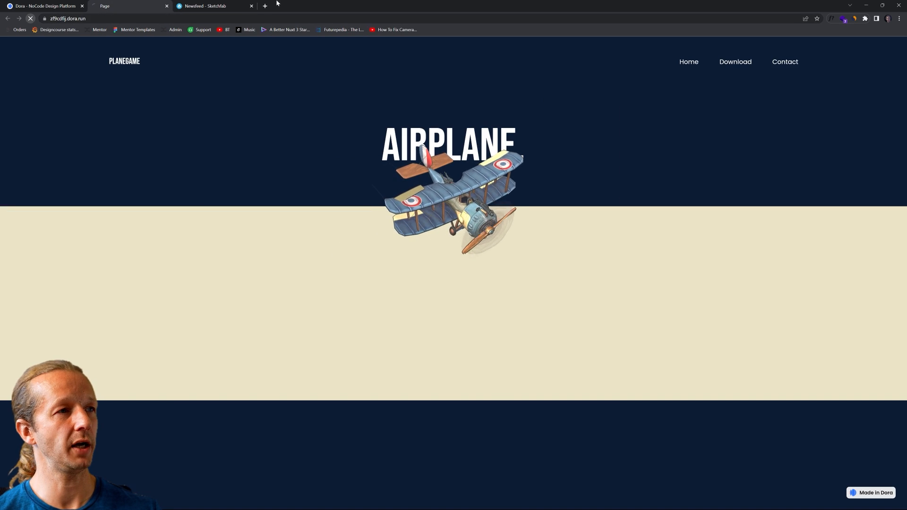
key(ctrl+r)
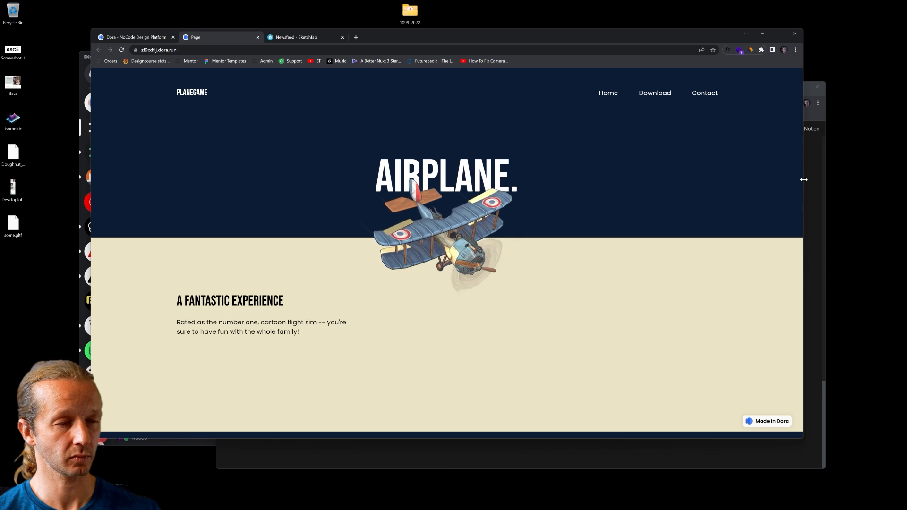
drag(803, 179, 312, 233)
scroll(403, 276, down, 3)
scroll(403, 276, up, 2)
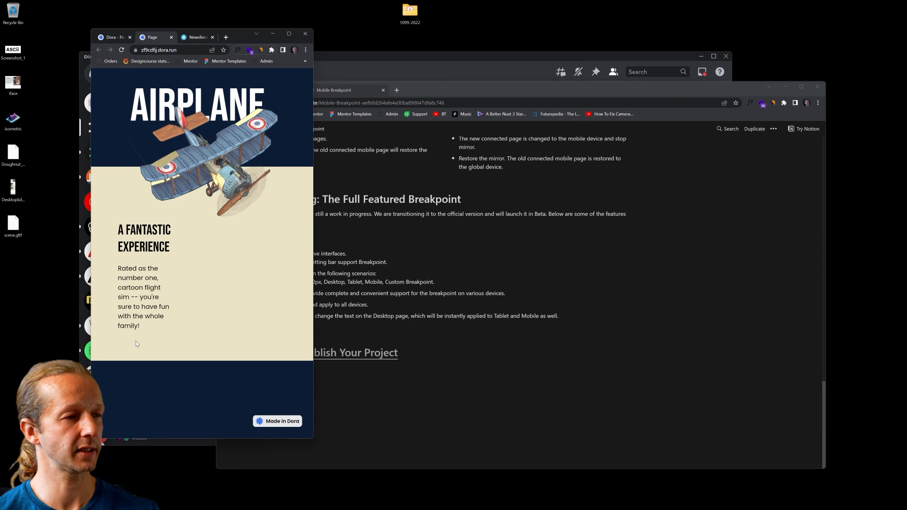
double_click(237, 36)
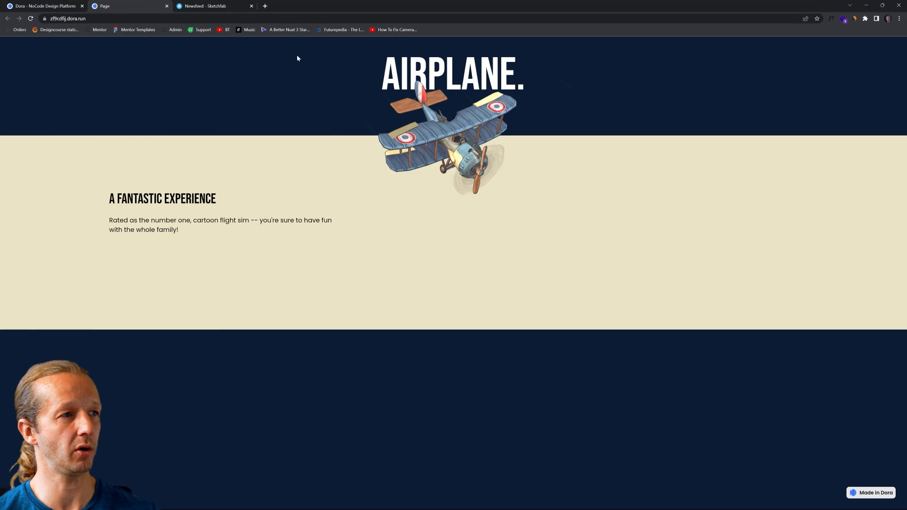
Return to the Dora editor and lock the 3D Widget 1 layer so it no longer intercepts canvas selections.
click(60, 6)
double_click(183, 292)
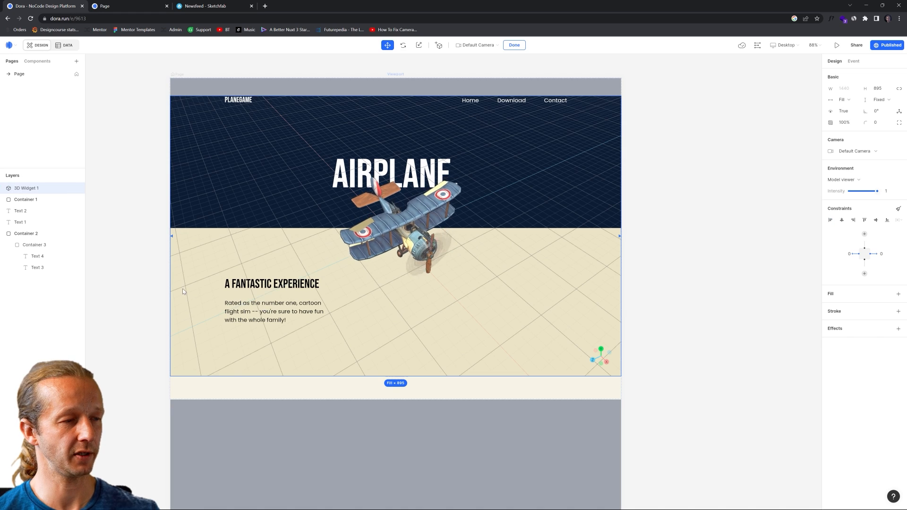
click(129, 243)
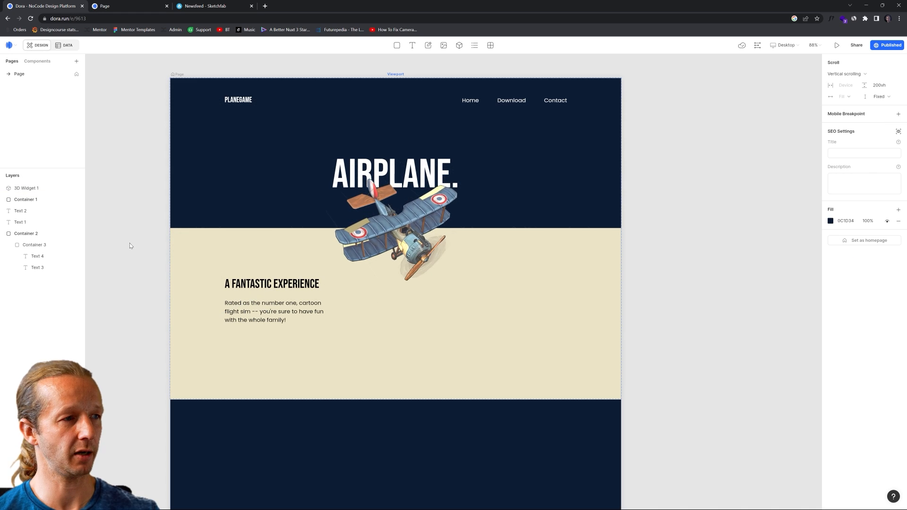
click(239, 292)
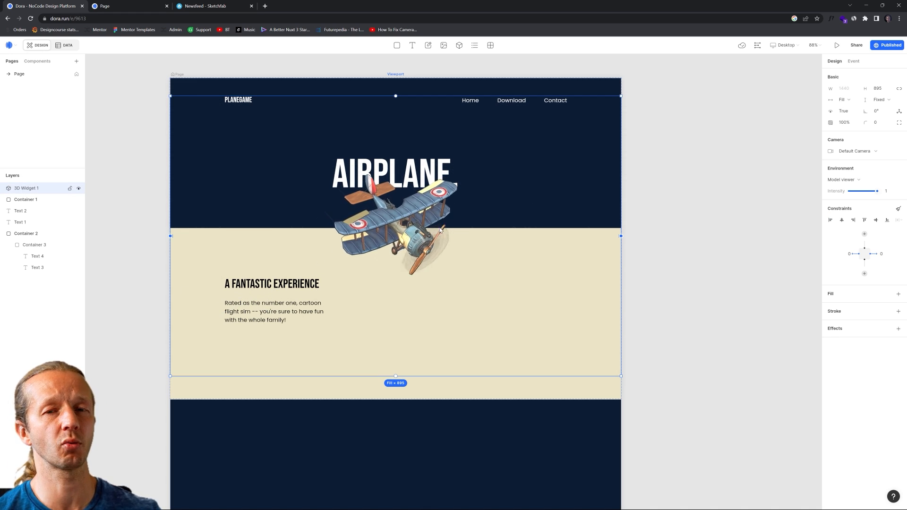
click(70, 188)
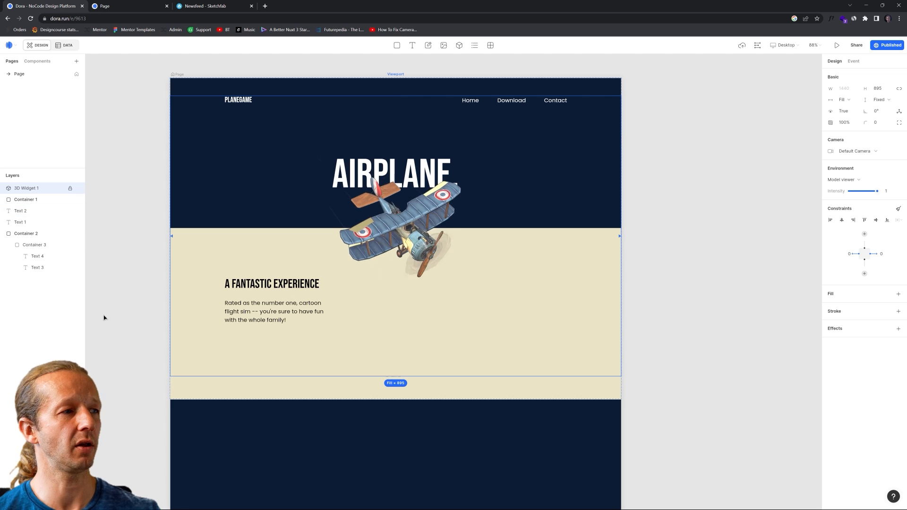
Set the height of Container 3 to hug its contents.
click(278, 289)
click(277, 289)
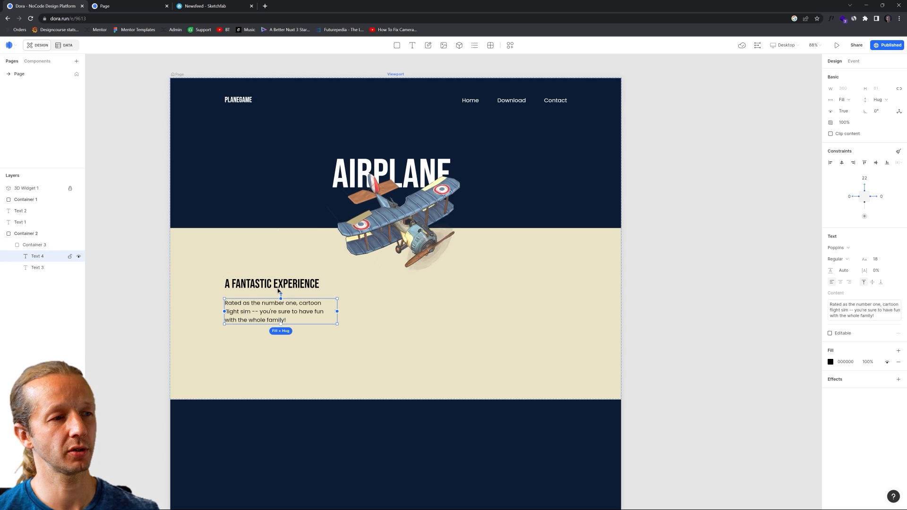
click(36, 246)
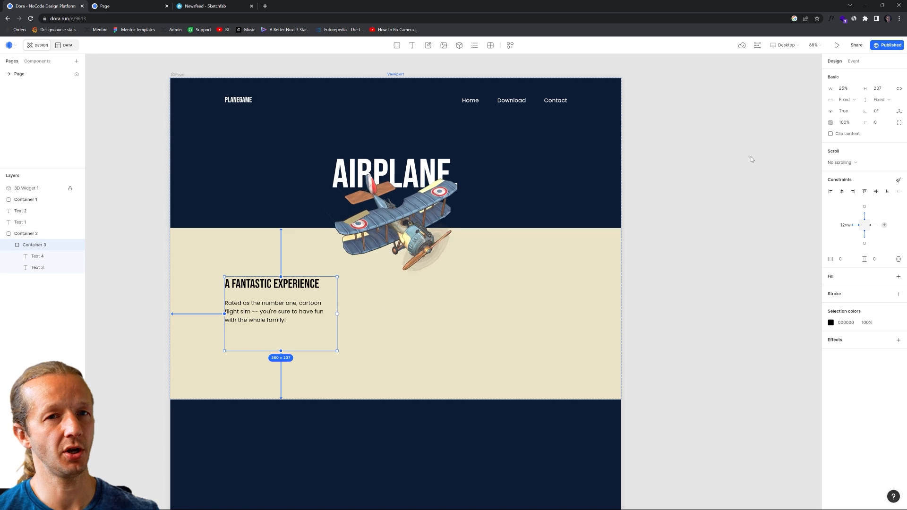
click(881, 100)
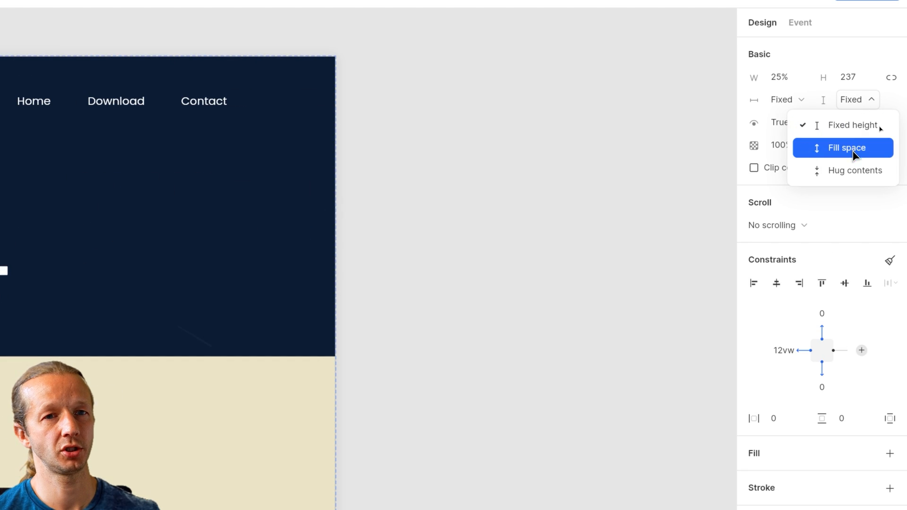
click(855, 170)
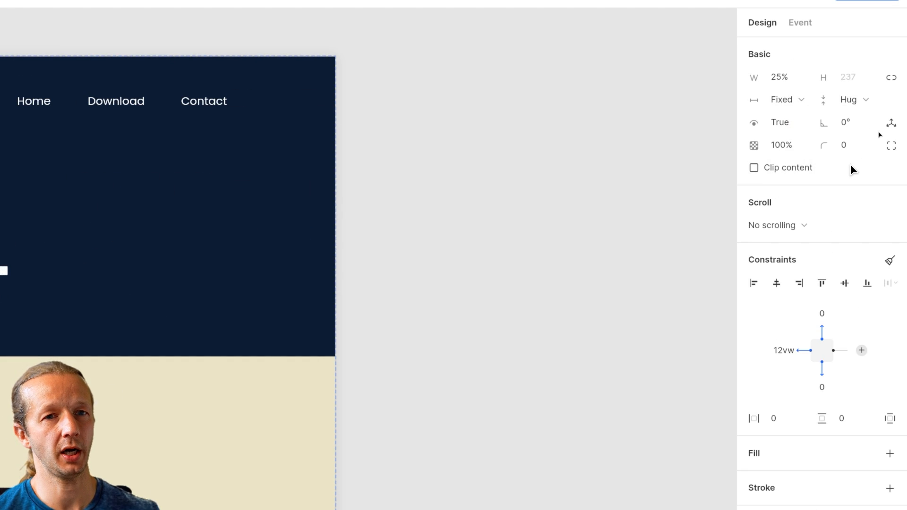
click(443, 383)
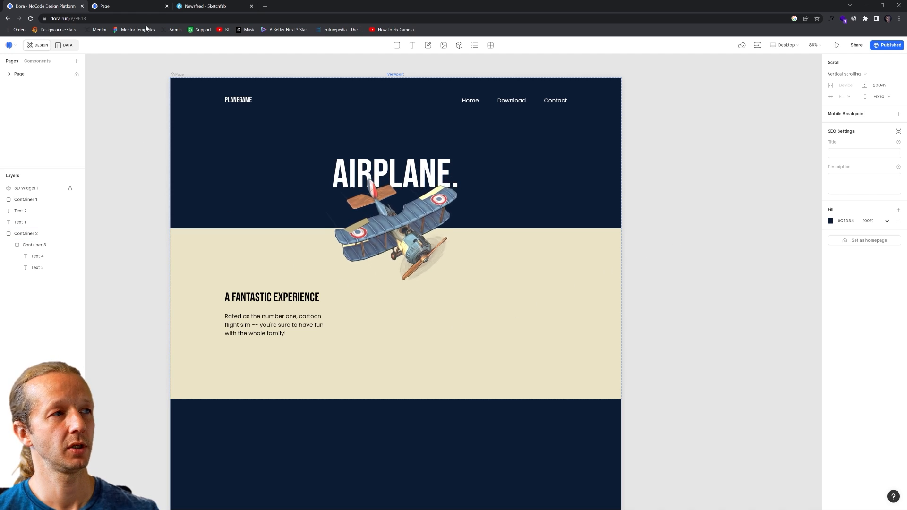
Reload the published page, check the text section's position and wrapping at different window widths, and return to the Dora editor.
click(113, 6)
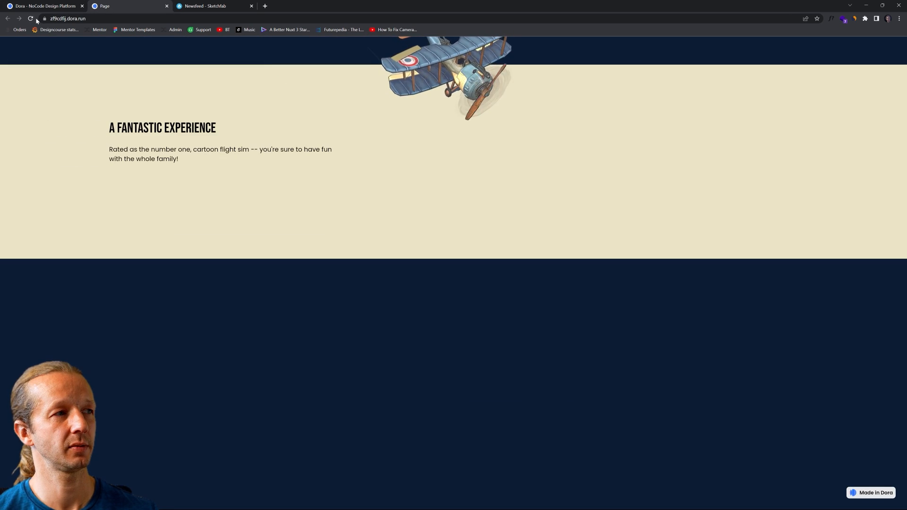
click(30, 18)
double_click(353, 3)
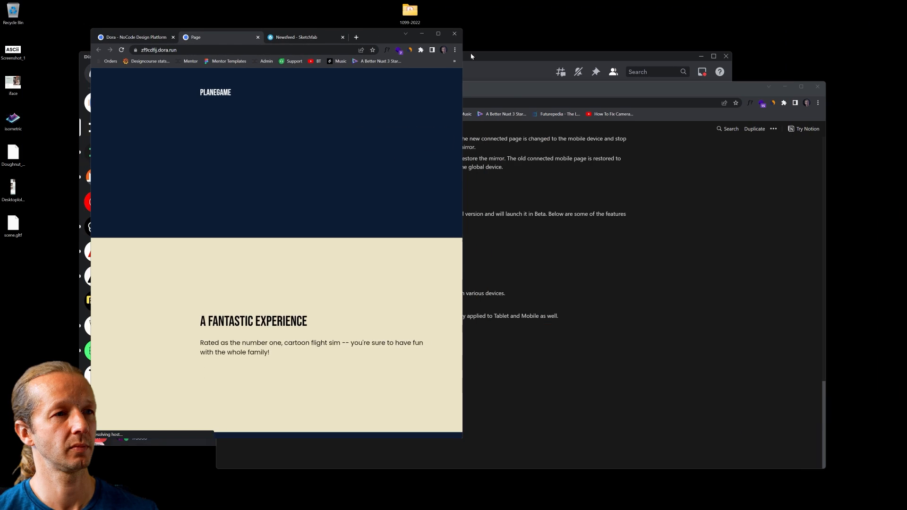
scroll(421, 153, down, 2)
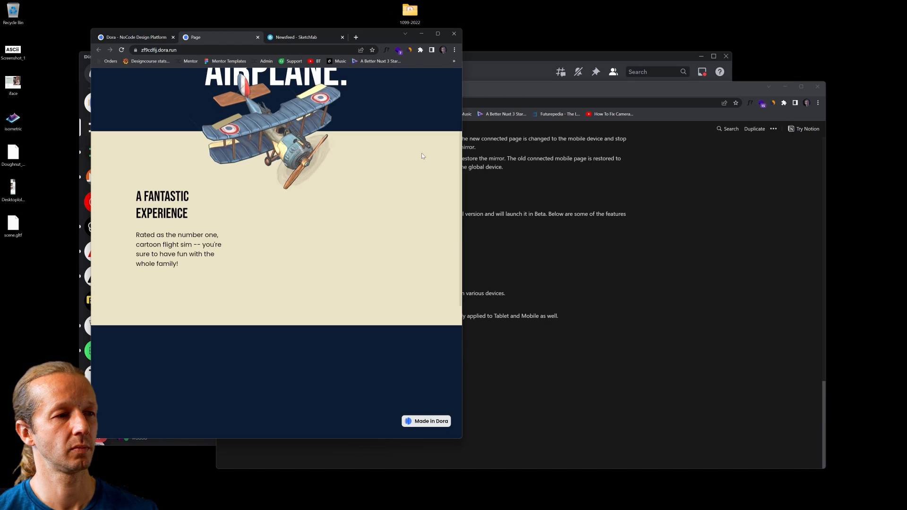
scroll(458, 116, down, 2)
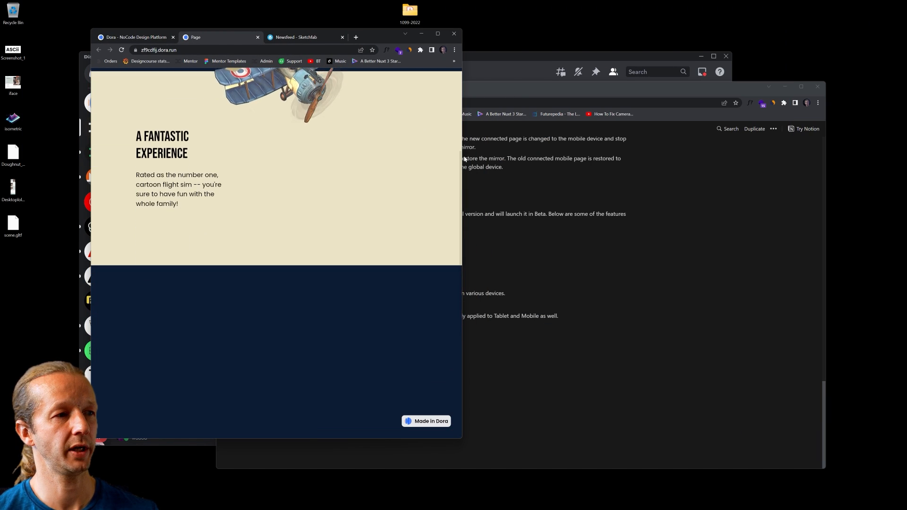
scroll(458, 117, up, 3)
drag(462, 113, 634, 129)
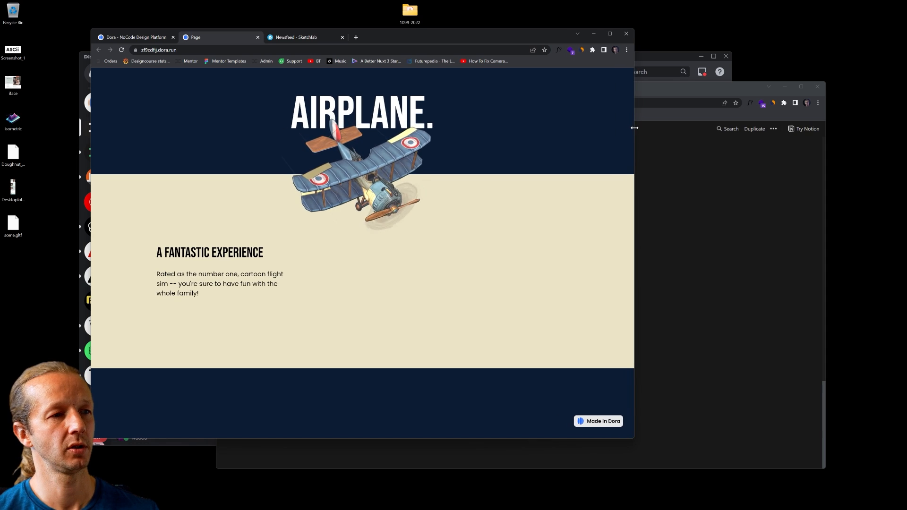
click(162, 42)
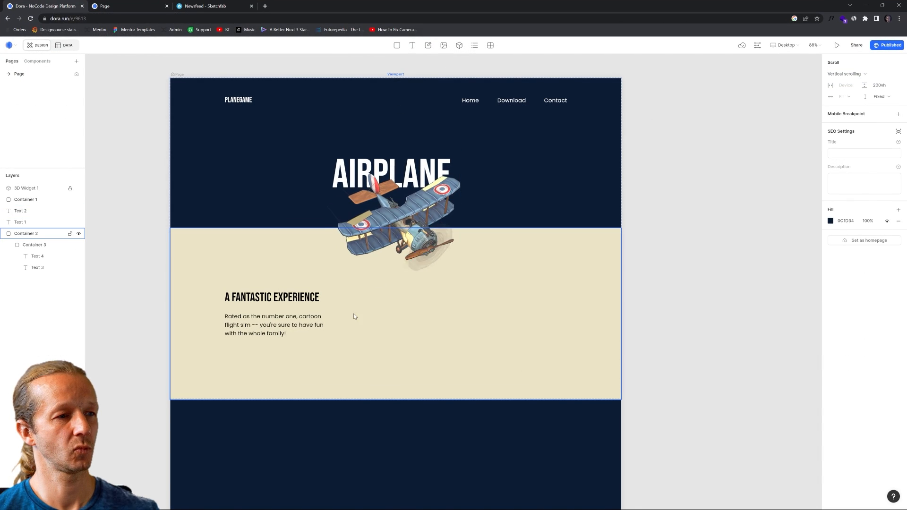
Widen Container 3, which holds the heading and paragraph, to 30% of the section.
click(353, 315)
click(331, 316)
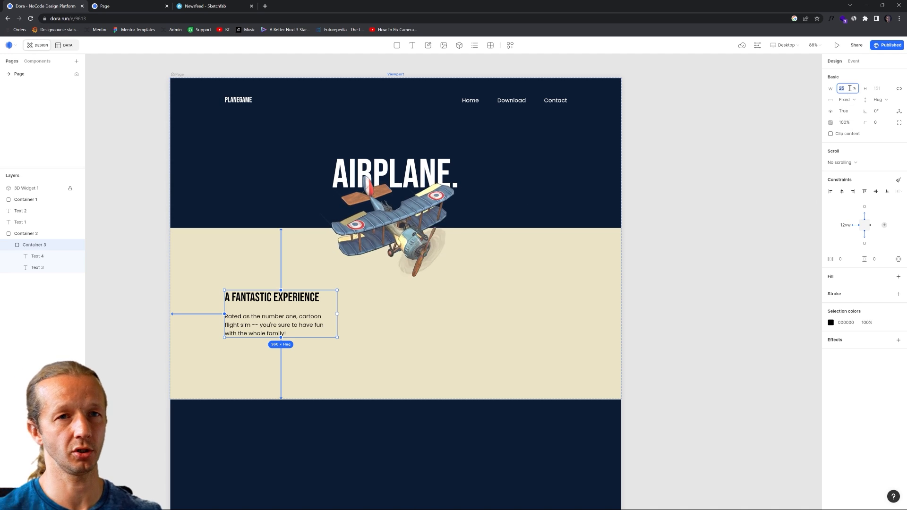
drag(337, 302, 364, 302)
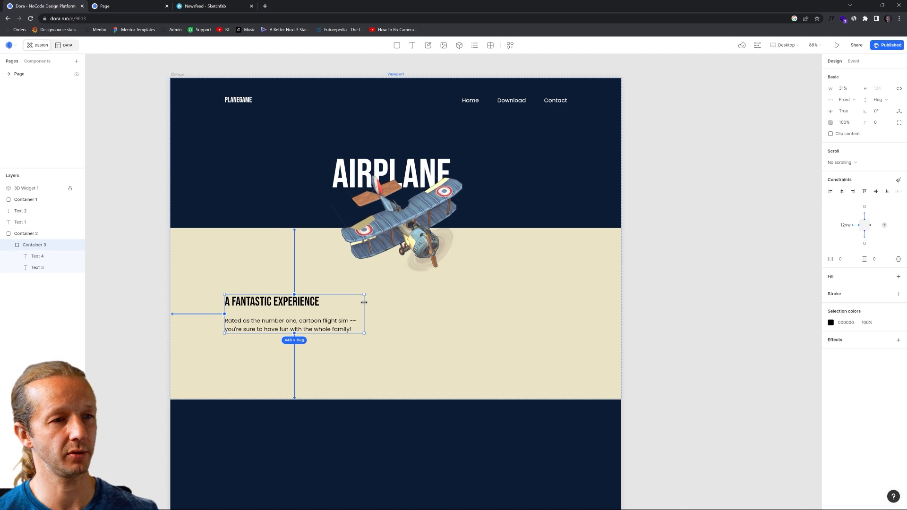
click(360, 303)
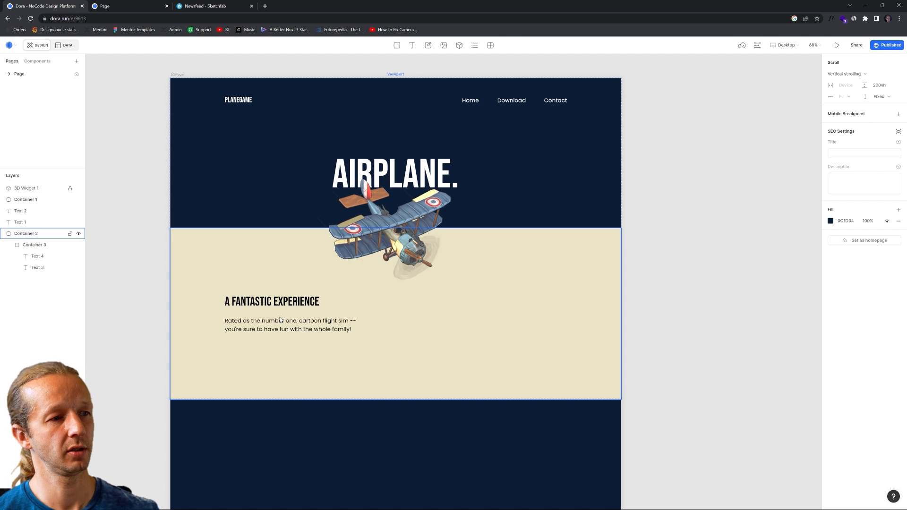
Duplicate the text container to the right side of the cream section and pin its right edge with a 12vw offset.
click(272, 319)
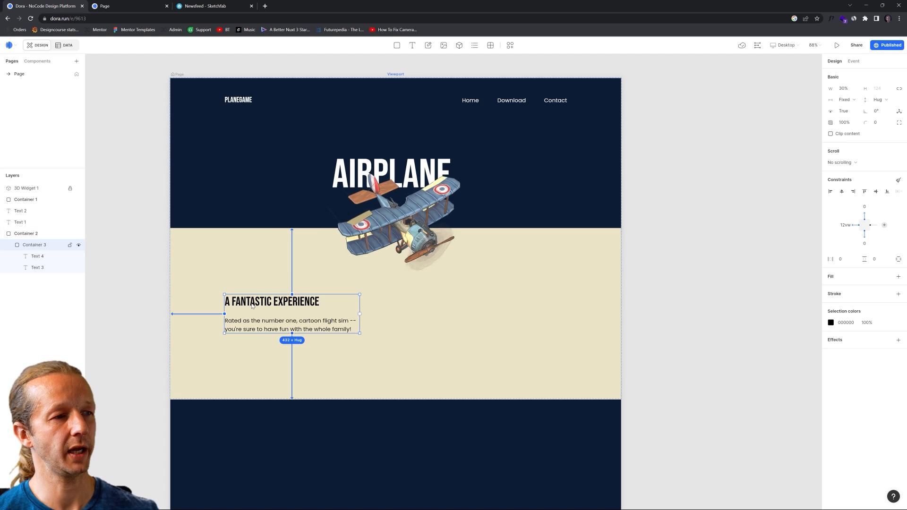
drag(252, 306, 451, 301)
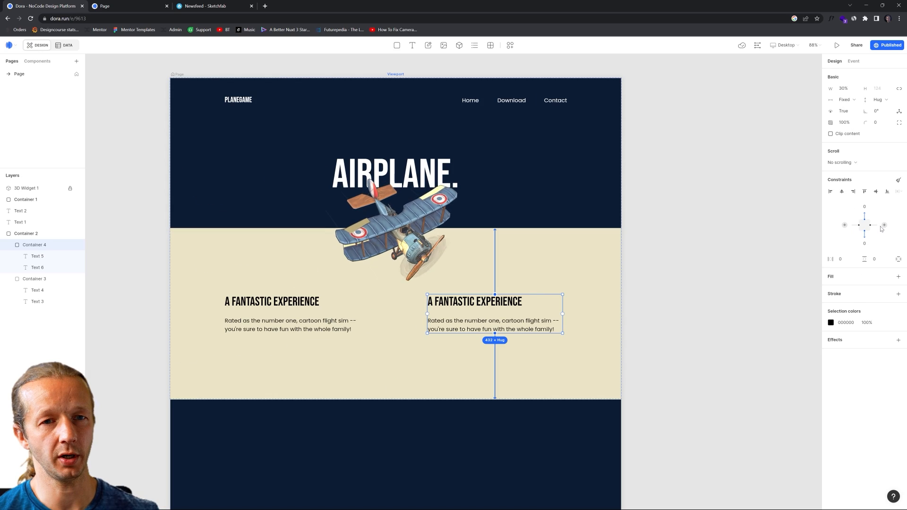
drag(562, 314, 622, 317)
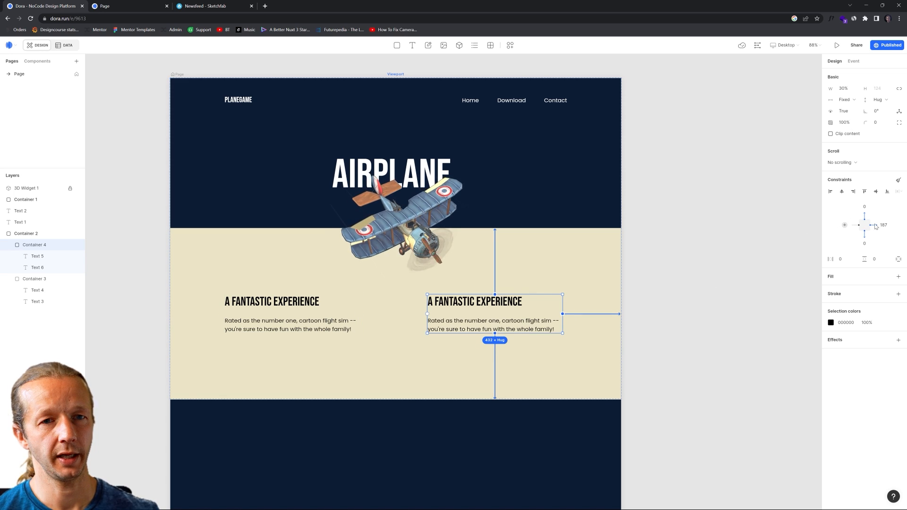
key(Return)
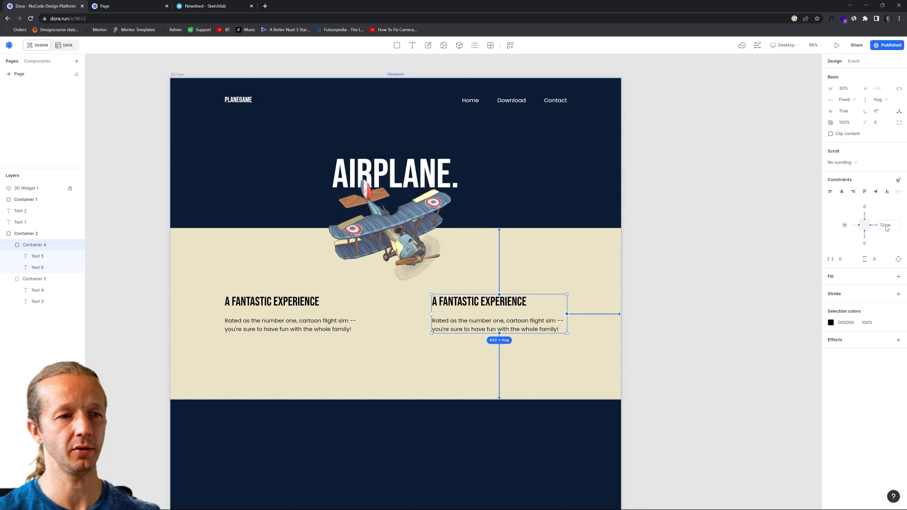
click(692, 272)
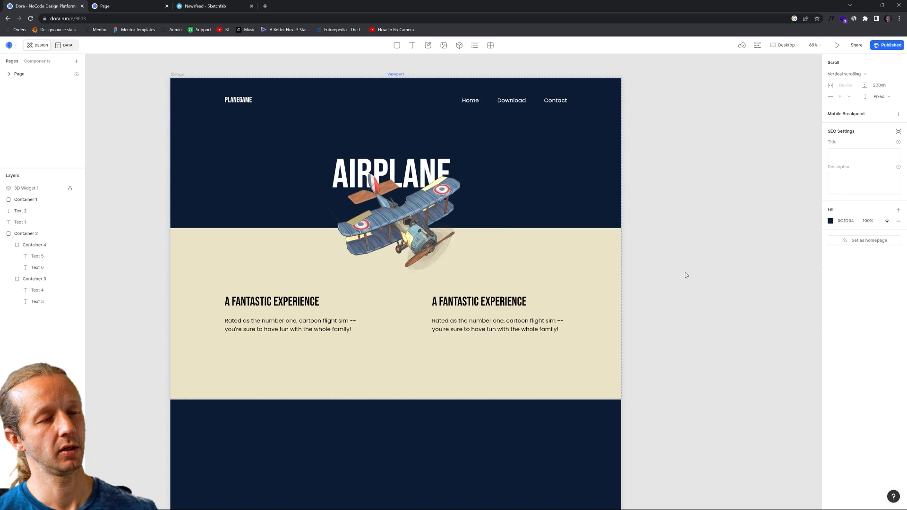
Check the two text columns on the reloaded published page at different window widths, and return to the Dora editor.
click(130, 6)
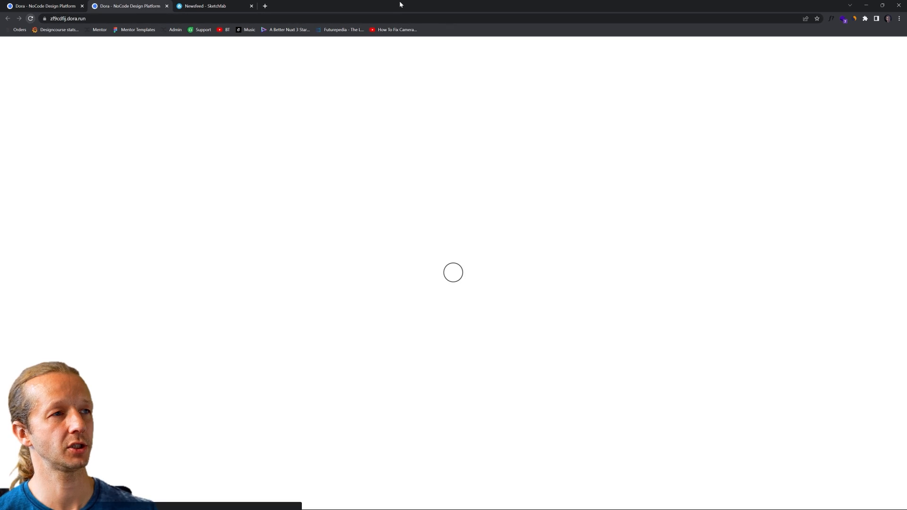
double_click(399, 1)
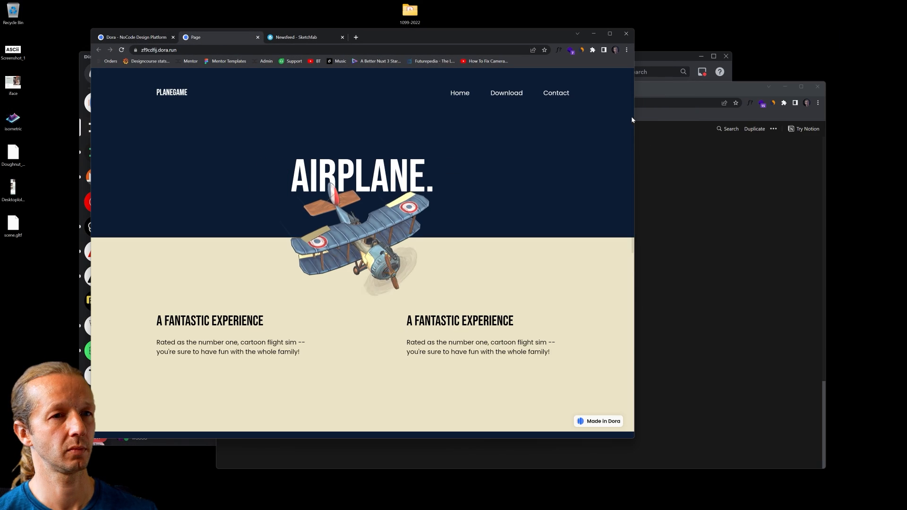
scroll(623, 132, down, 2)
drag(634, 132, 679, 144)
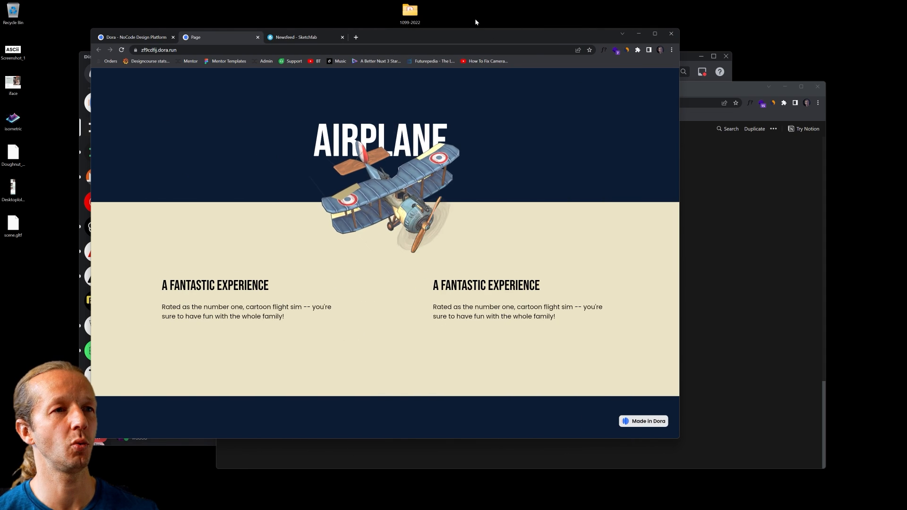
click(137, 37)
double_click(411, 35)
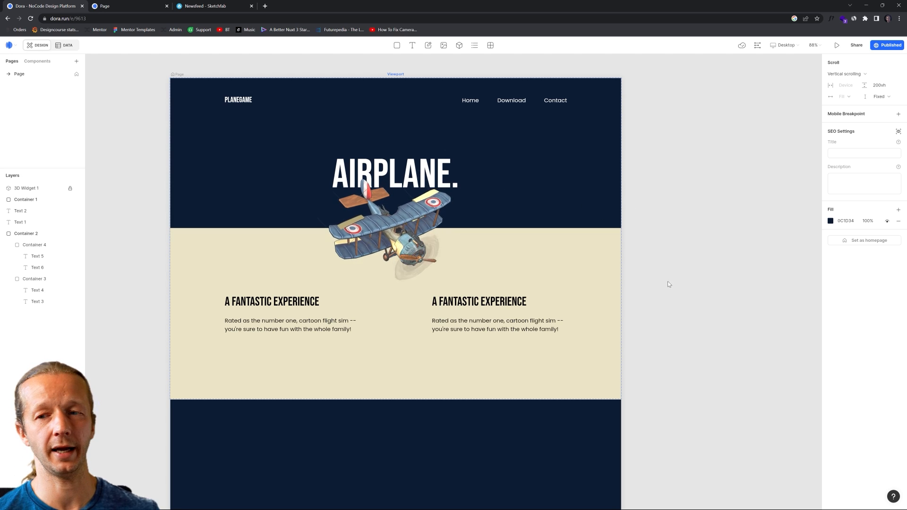
Draw a container about 1442 × 774 across the page directly beneath the cream section.
scroll(669, 283, down, 1)
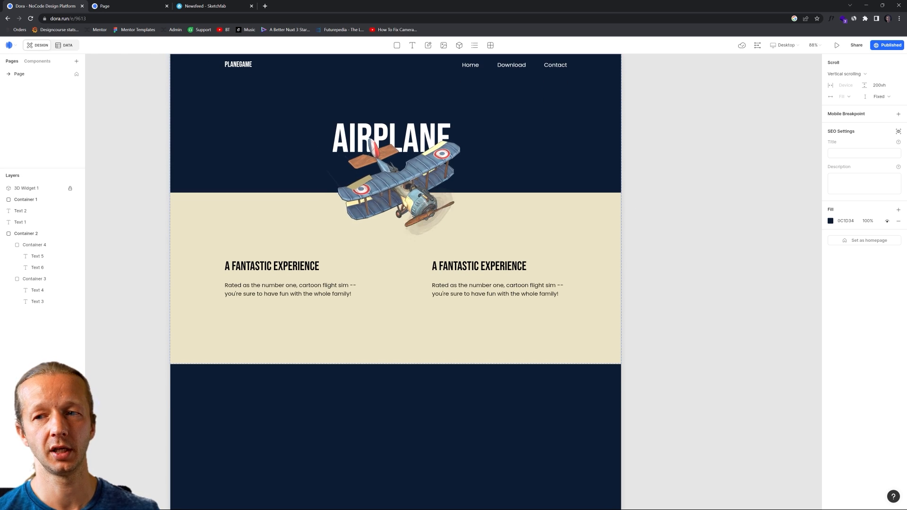
scroll(662, 283, down, 4)
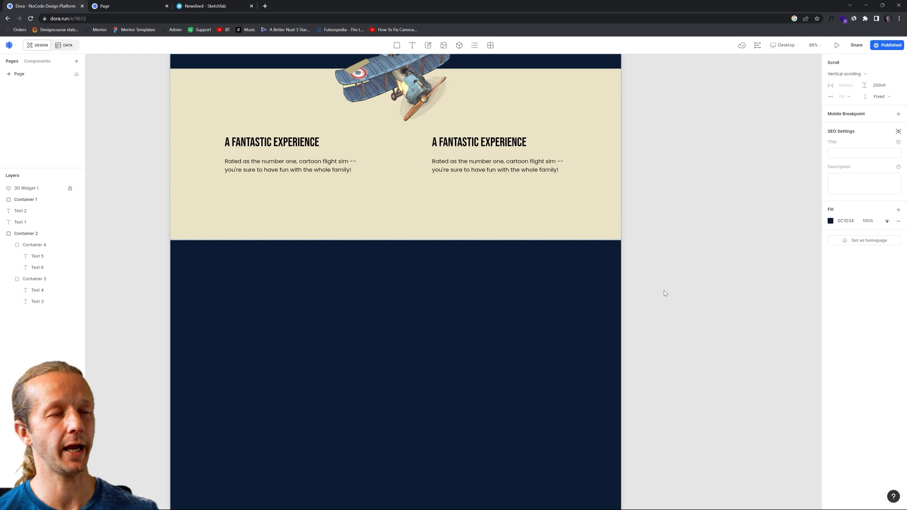
scroll(147, 107, down, 2)
scroll(141, 117, up, 2)
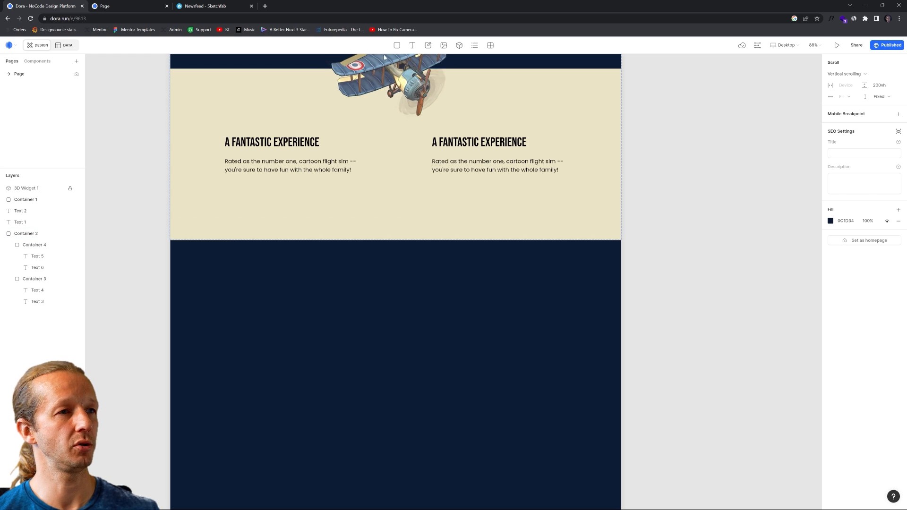
click(396, 45)
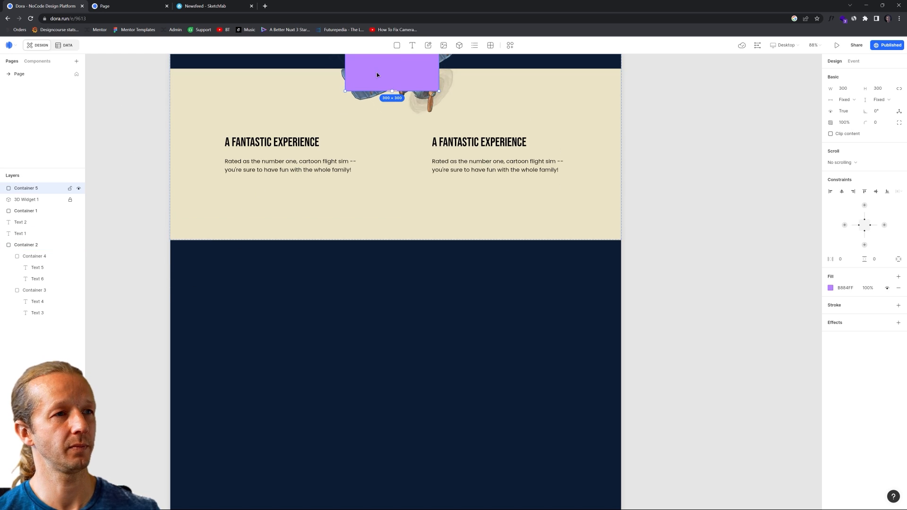
key(Delete)
click(396, 45)
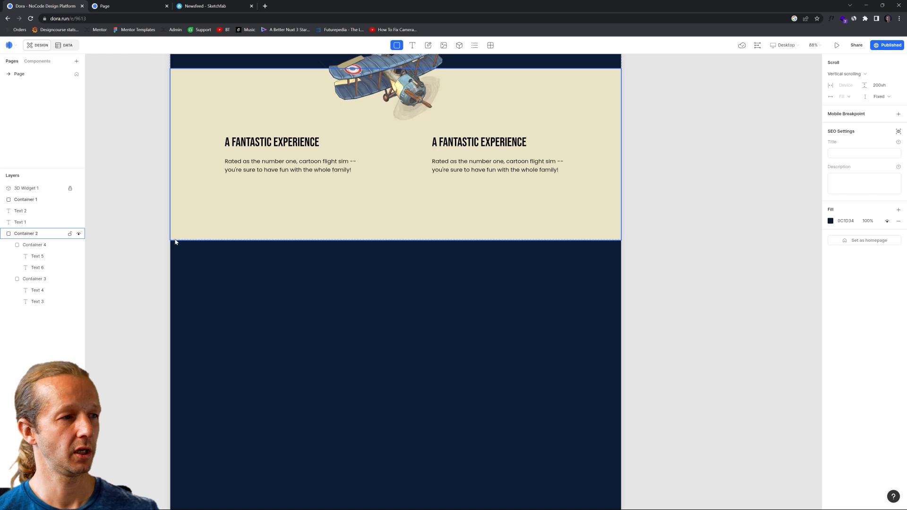
drag(170, 241, 408, 392)
mouse_move(474, 411)
mouse_down()
mouse_move(616, 471)
mouse_move(622, 483)
mouse_up()
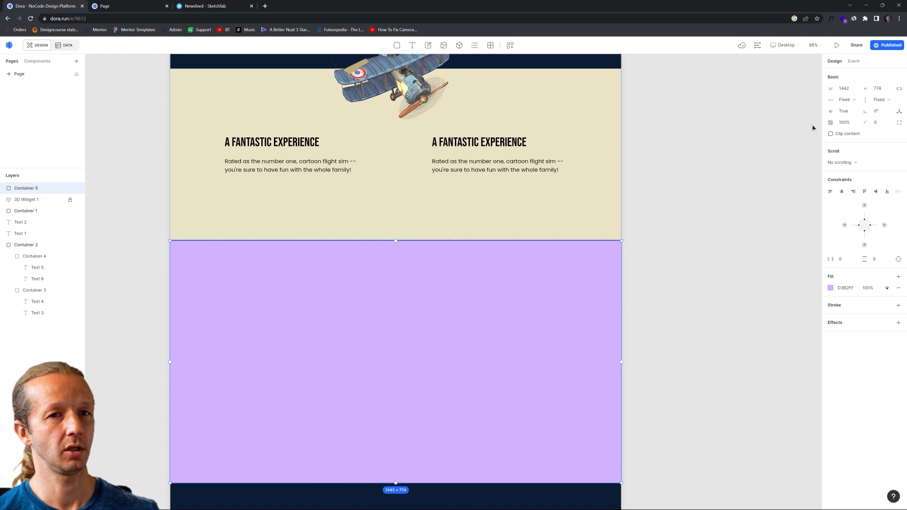
Set the new container's width to fill the space and pin its top to Container 2's bottom with a 0 offset.
click(848, 100)
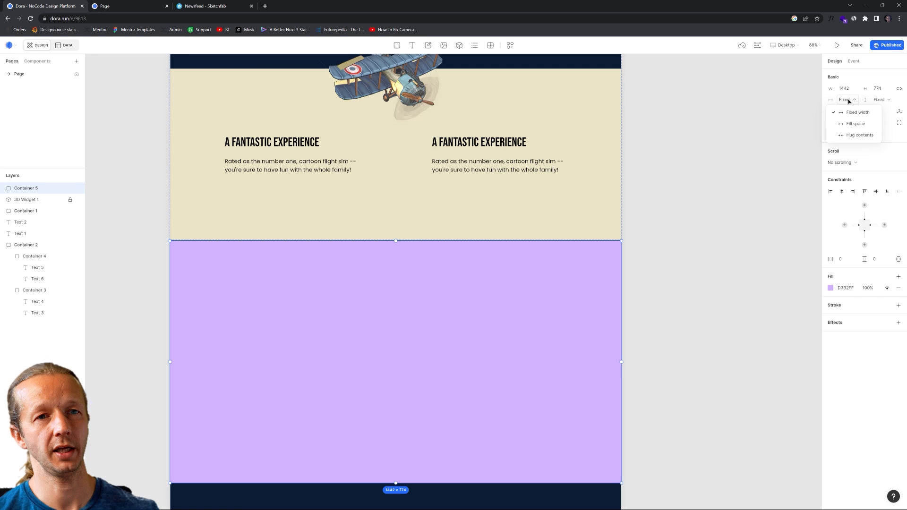
click(854, 124)
drag(418, 281, 417, 290)
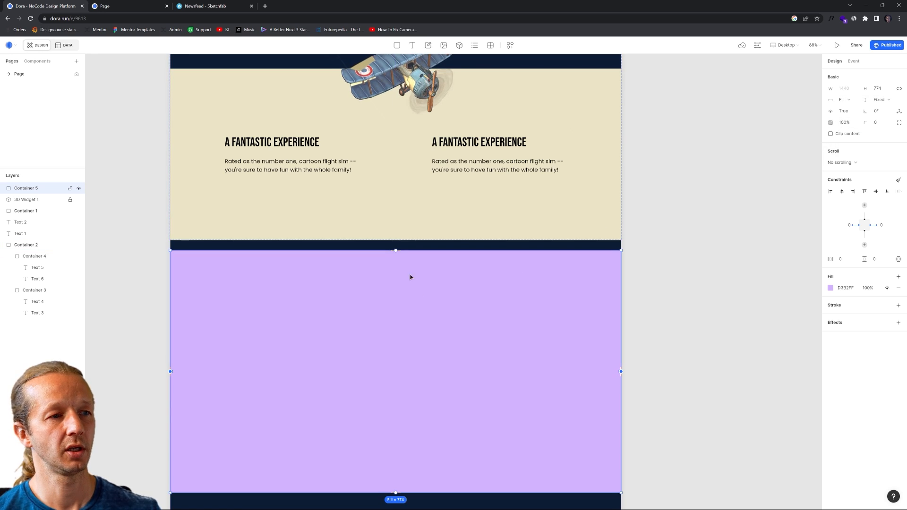
click(396, 250)
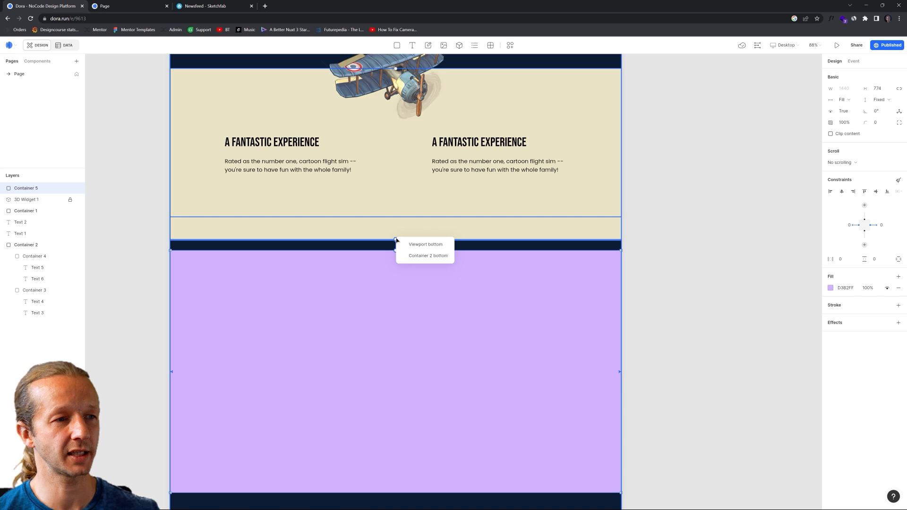
click(416, 255)
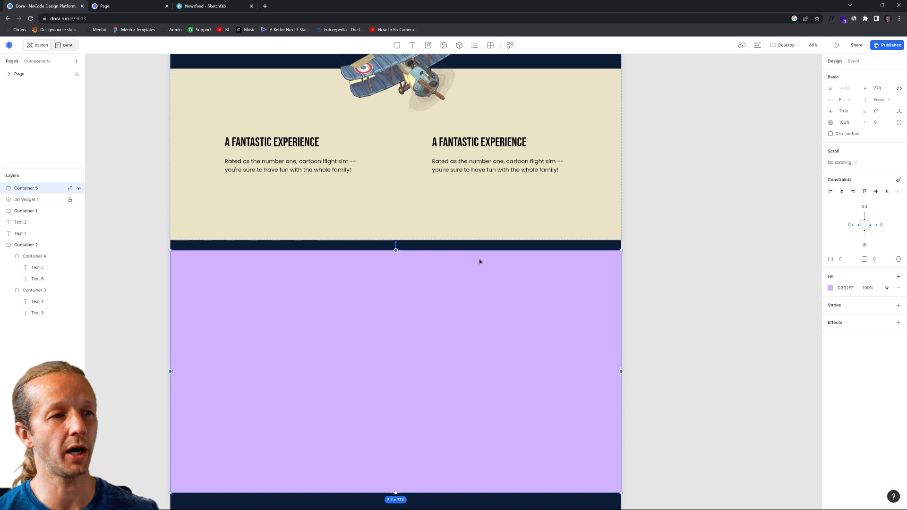
click(866, 209)
text(0)
key(Return)
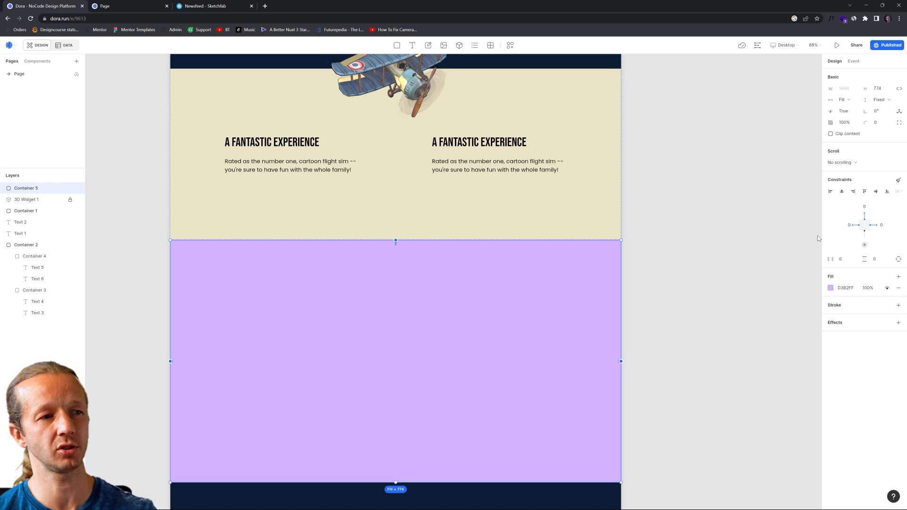
Fill the new container with CDC094, a darker tan derived from the cream section's EBE4C5.
click(830, 288)
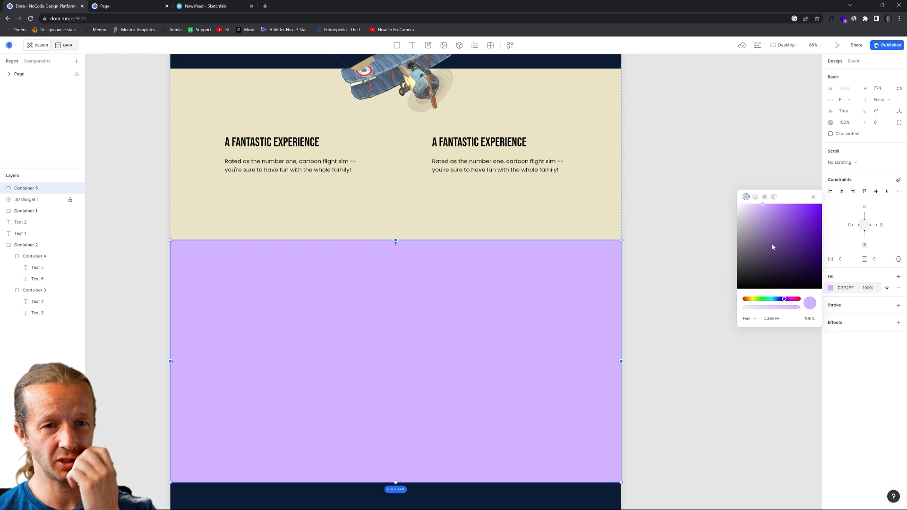
click(626, 176)
click(610, 164)
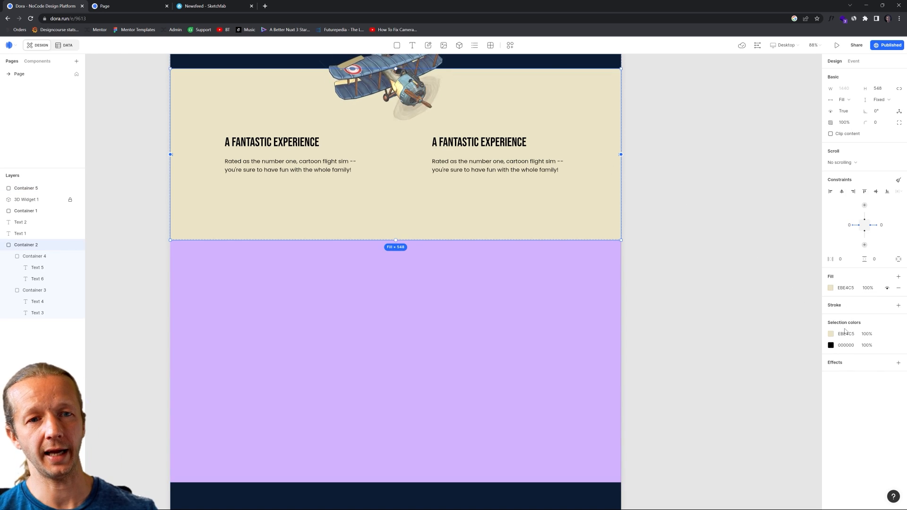
click(558, 291)
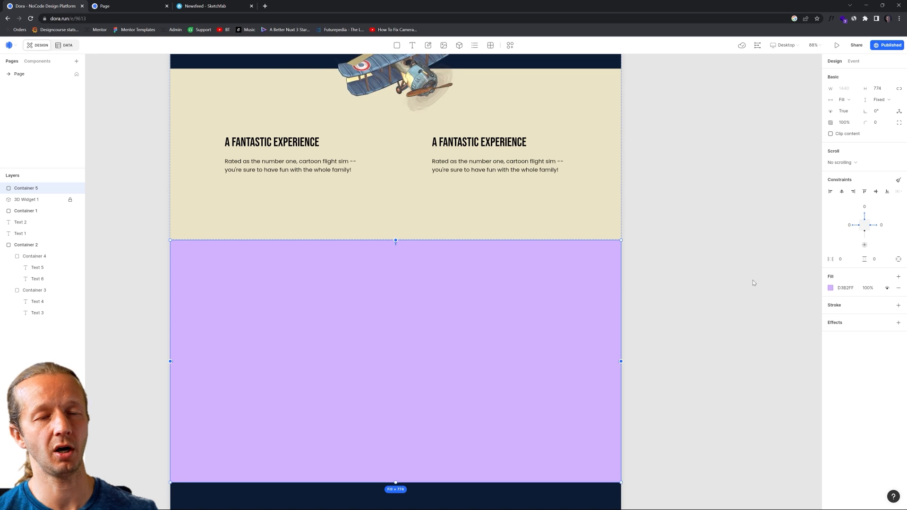
click(831, 288)
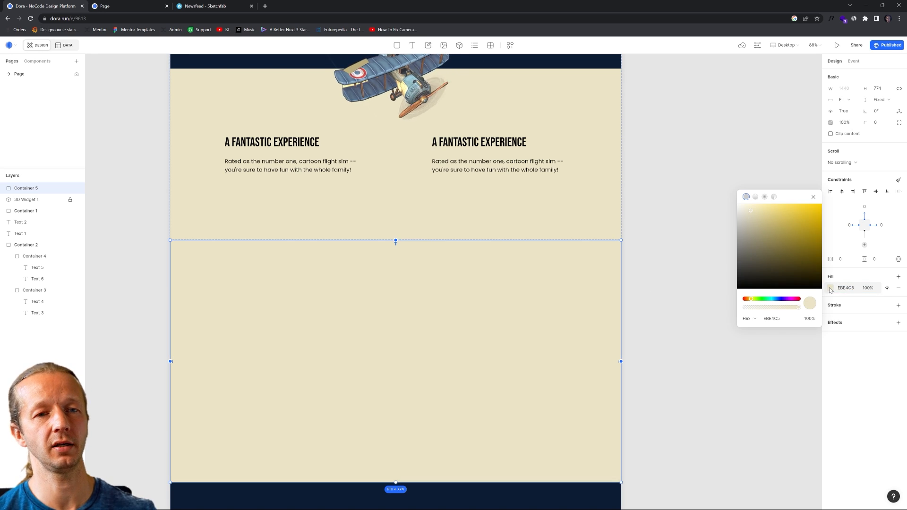
click(752, 215)
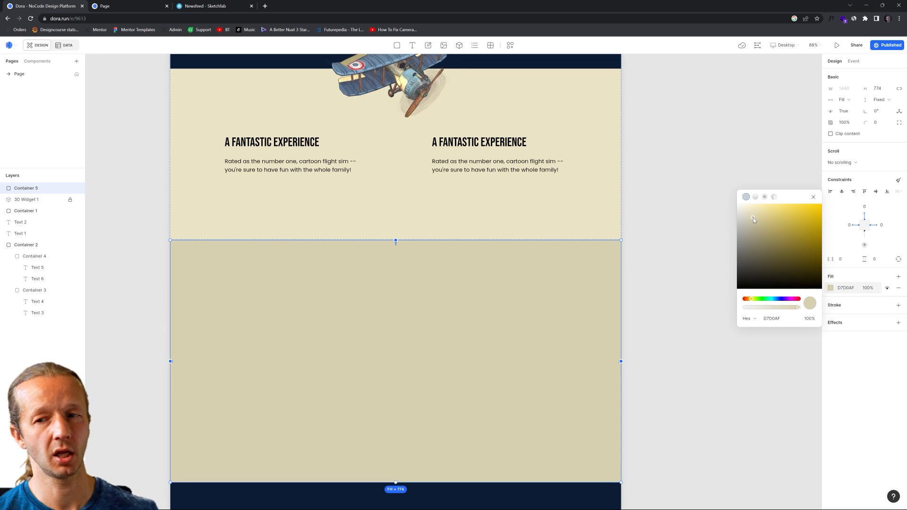
drag(753, 217, 761, 220)
click(708, 160)
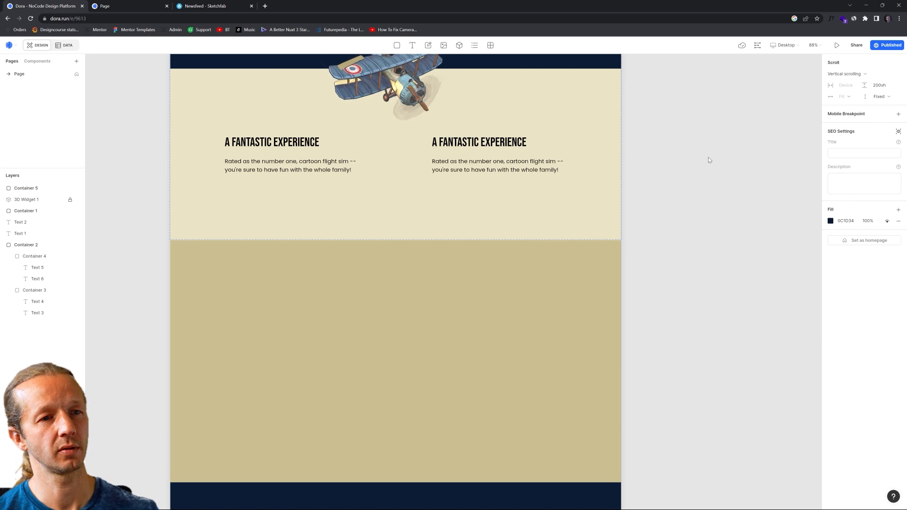
click(599, 282)
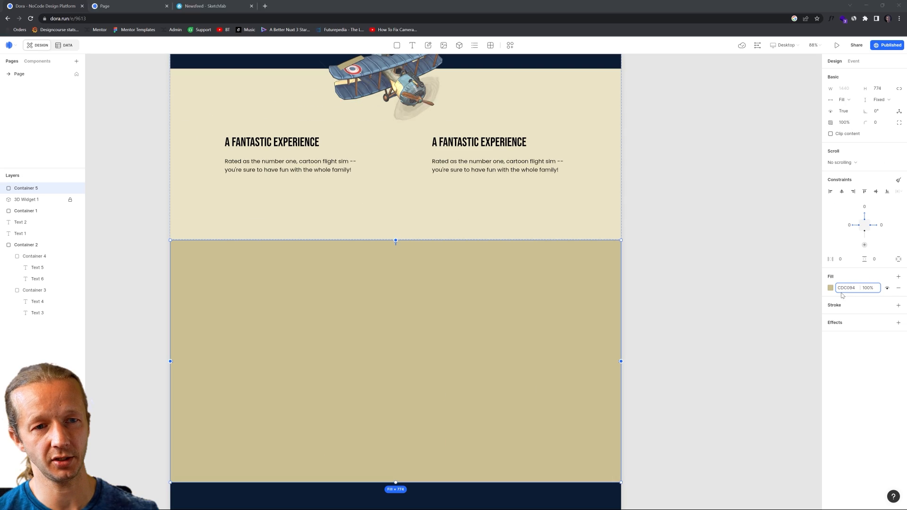
click(738, 270)
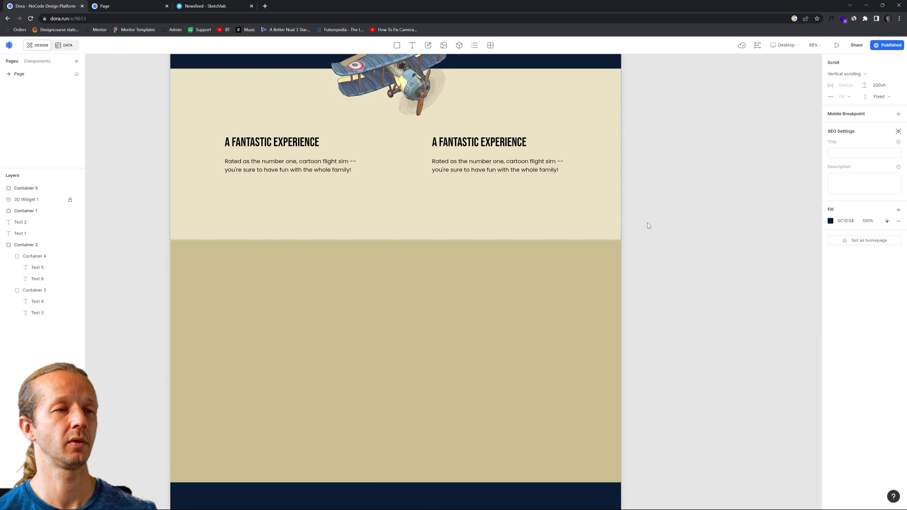
Reload the published page and examine how the new tan section sits beneath the text section.
scroll(470, 139, up, 1)
click(127, 6)
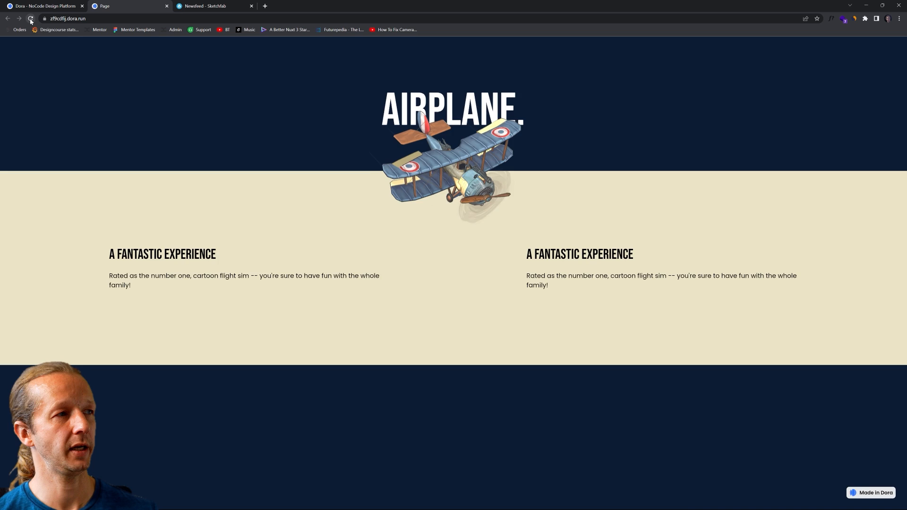
click(30, 18)
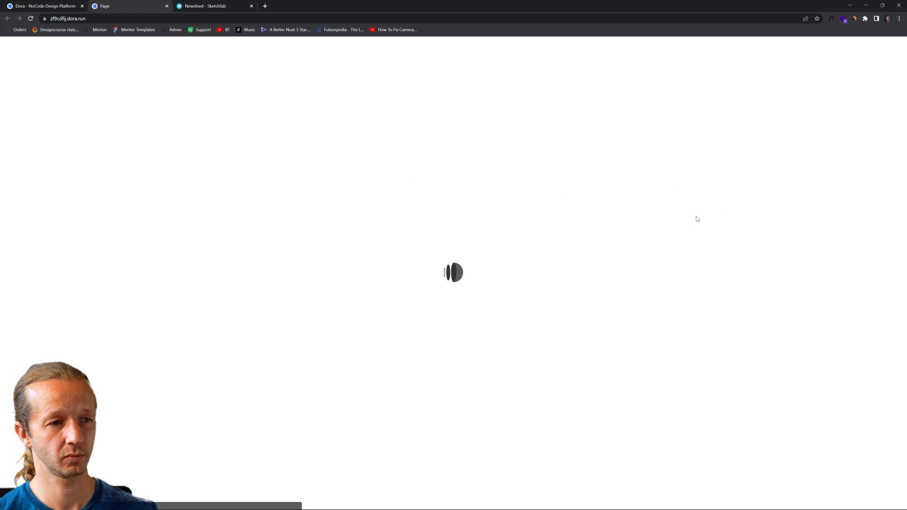
scroll(691, 213, down, 5)
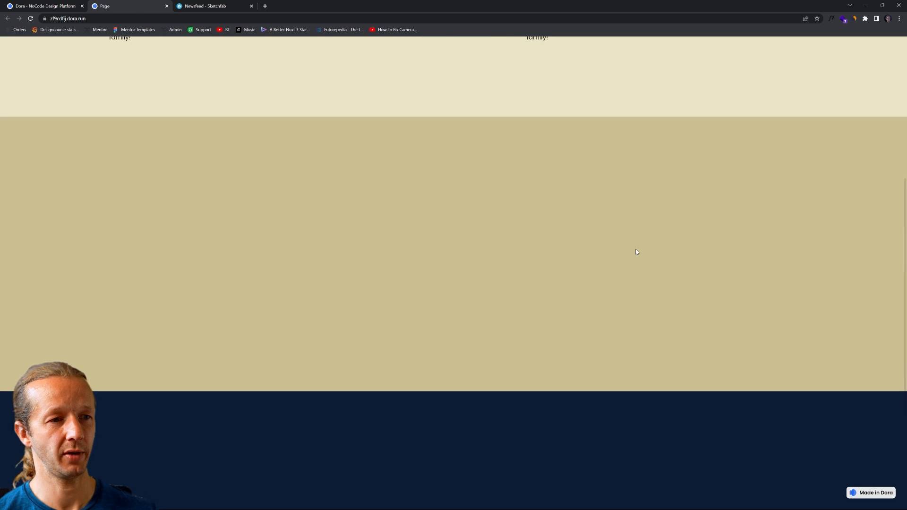
scroll(613, 247, up, 5)
scroll(613, 246, down, 3)
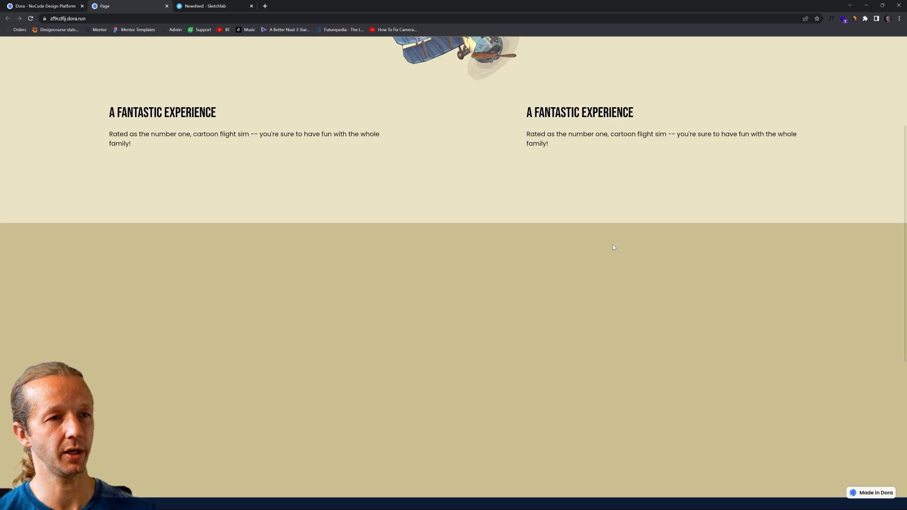
Examine the published page's scrolling in a full-size and a smaller window, and return to the Dora editor.
scroll(613, 247, up, 4)
scroll(613, 244, down, 2)
key(super+Down)
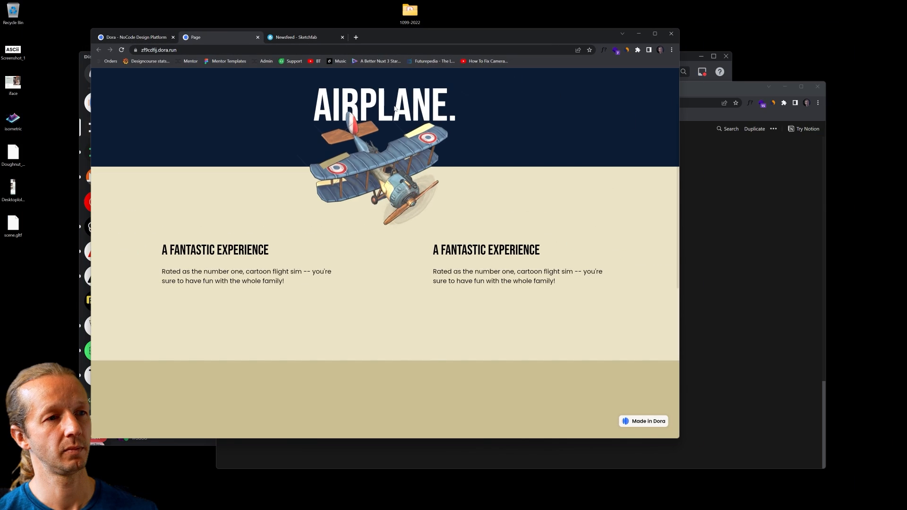
scroll(480, 223, down, 3)
scroll(480, 219, up, 5)
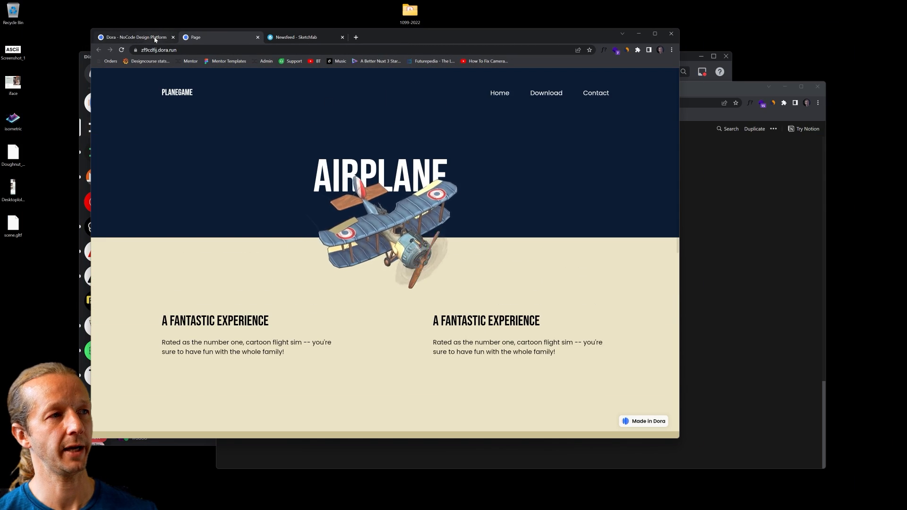
click(155, 40)
key(super+Up)
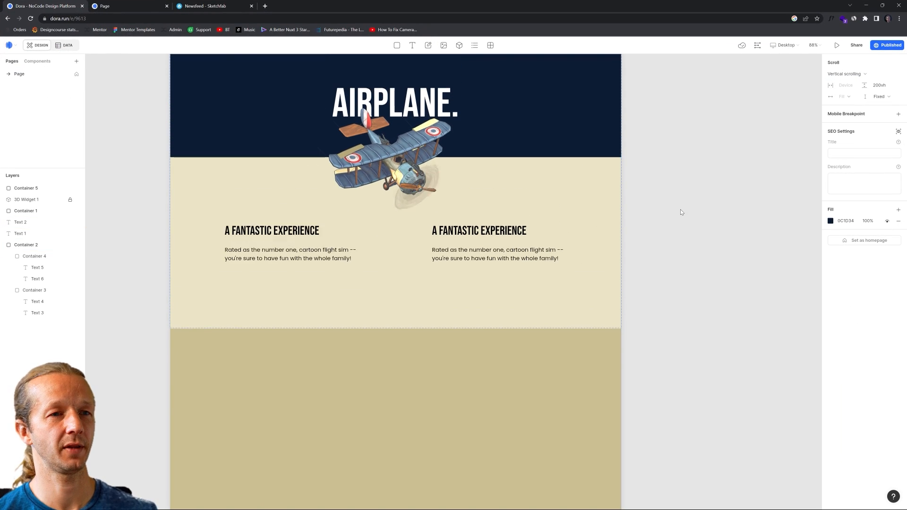
Open the page's scroll driver timeline and enlarge it to give more room for the animation tracks.
scroll(681, 212, up, 2)
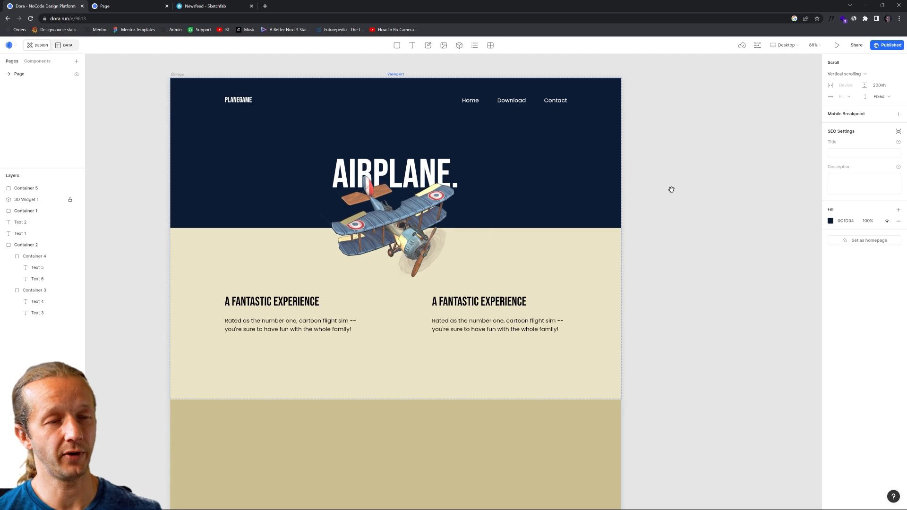
drag(671, 190, 706, 204)
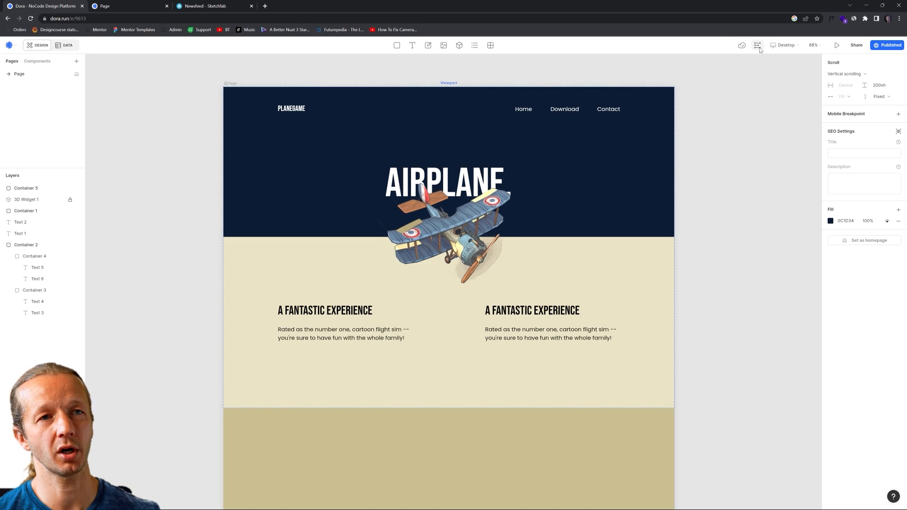
click(758, 65)
key(Escape)
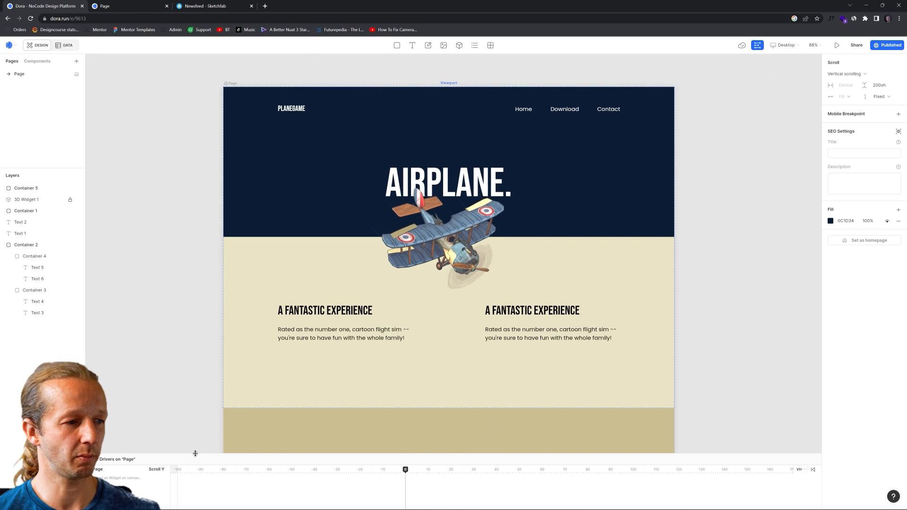
drag(195, 453, 189, 406)
scroll(201, 281, up, 1)
scroll(196, 255, down, 2)
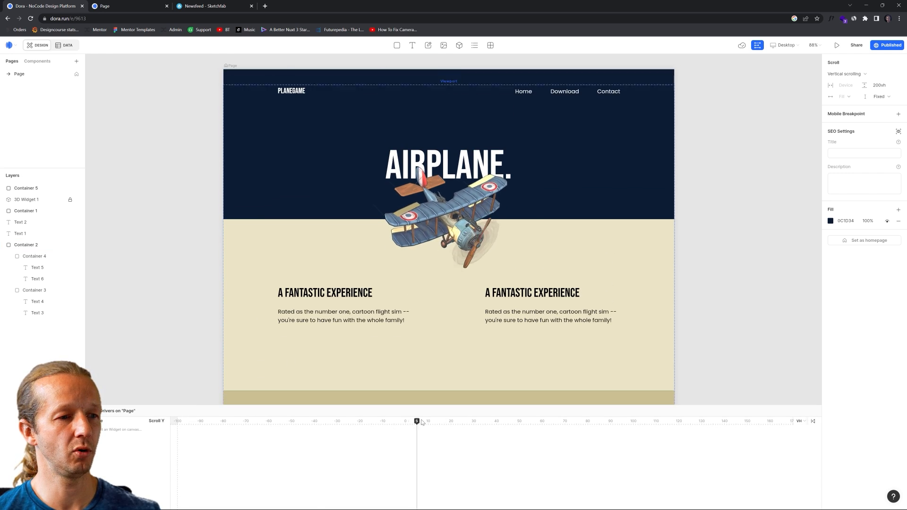
Scrub through the Scroll Y timeline and examine how the viewport moves over the page.
drag(421, 421, 517, 424)
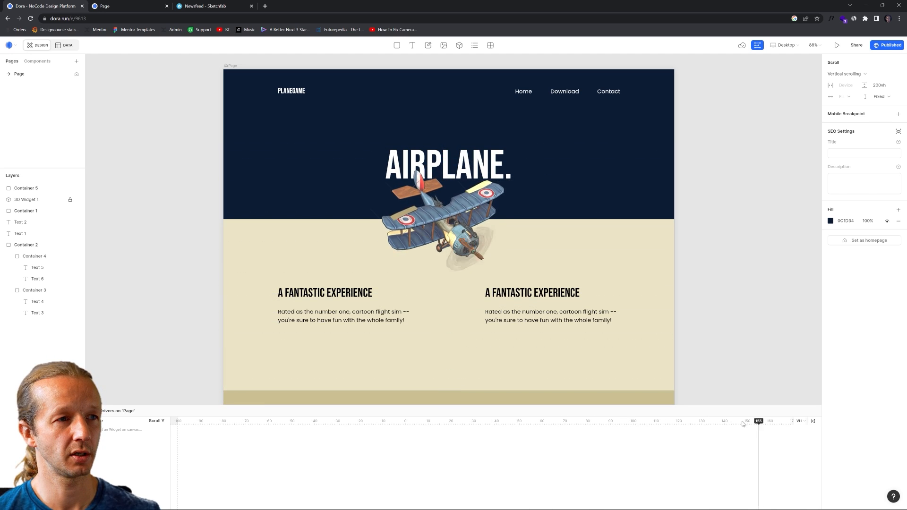
drag(542, 421, 411, 421)
scroll(593, 344, down, 10)
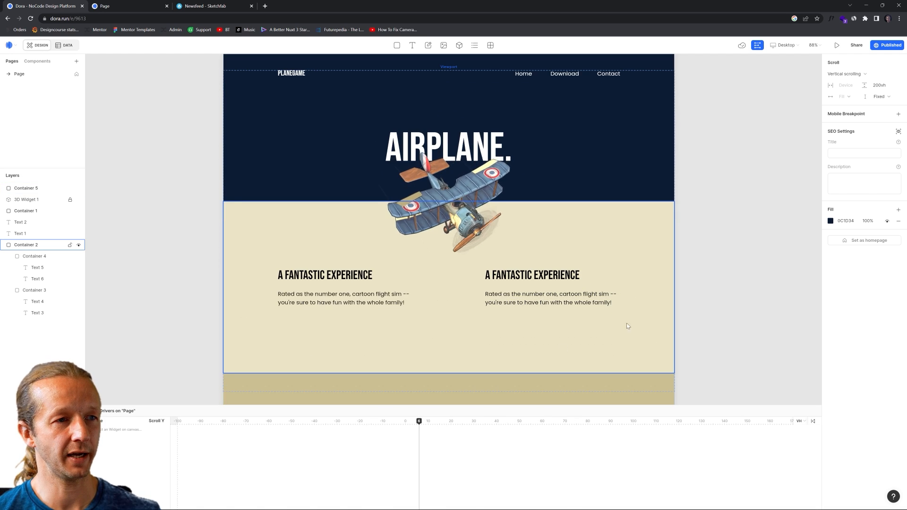
scroll(661, 327, up, 5)
scroll(651, 318, right, 5)
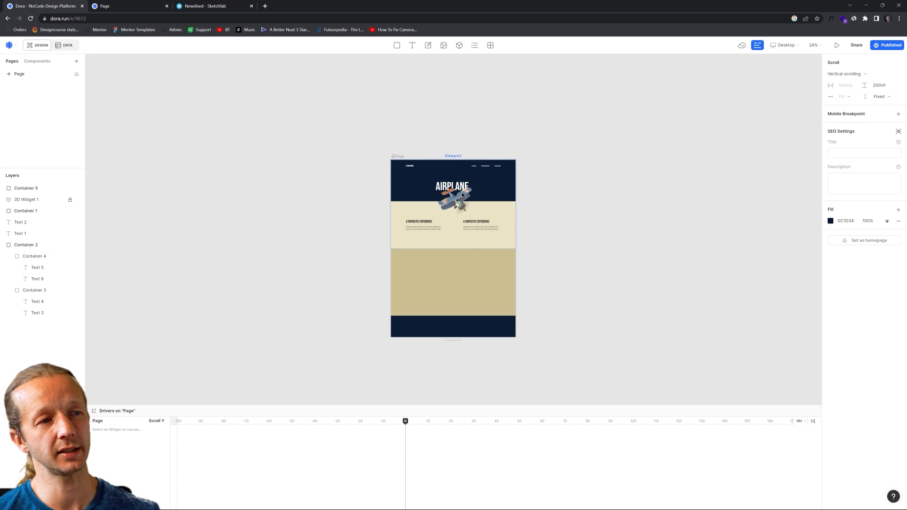
scroll(471, 205, up, 5)
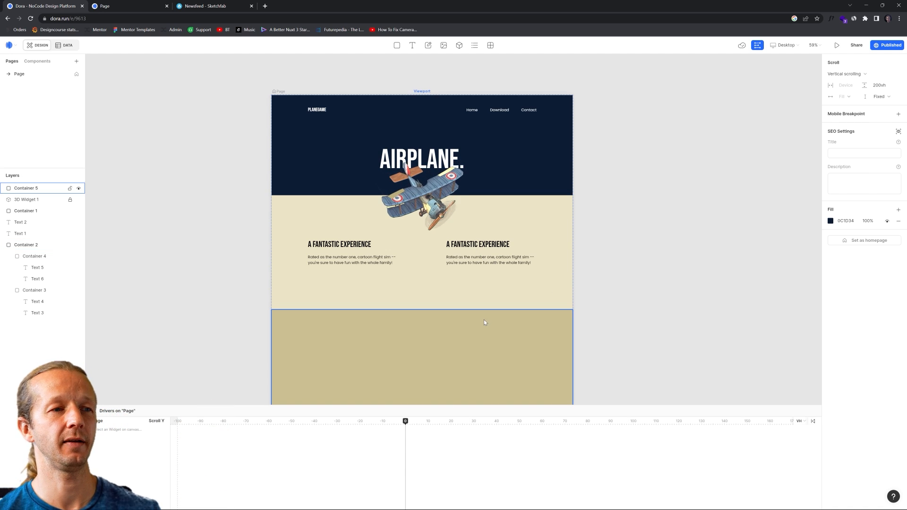
Extend the bottom edge of Container 5 to the page's end, giving it a height of 1020.
scroll(529, 333, down, 1)
scroll(529, 333, down, 1)
scroll(439, 315, down, 3)
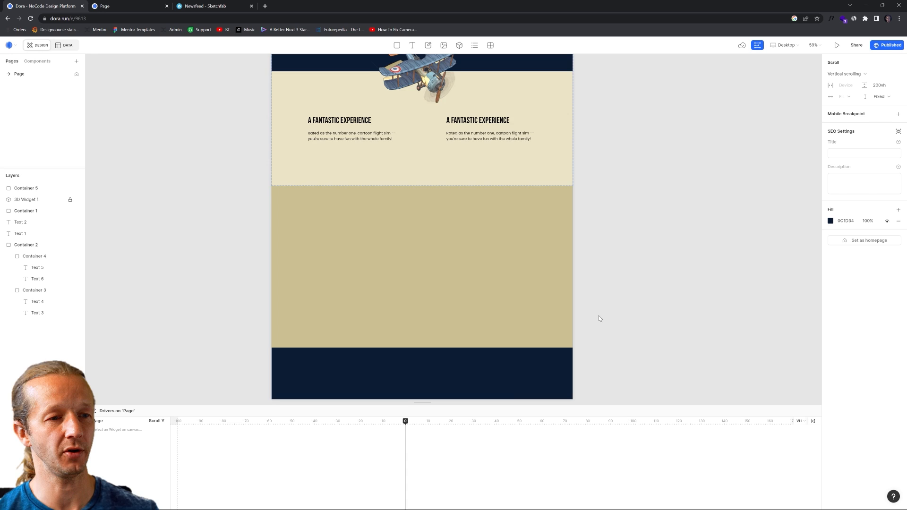
click(442, 309)
drag(434, 313, 437, 363)
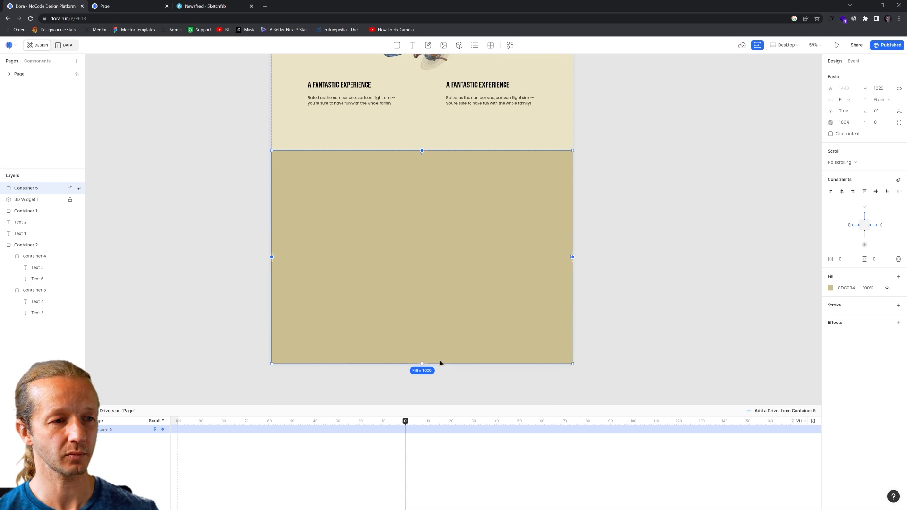
key(Escape)
Unlock 3D Widget 1 and add scroll keyframes at 0 for both the widget and its stylized_ww1_plane.glb model.
scroll(455, 175, up, 4)
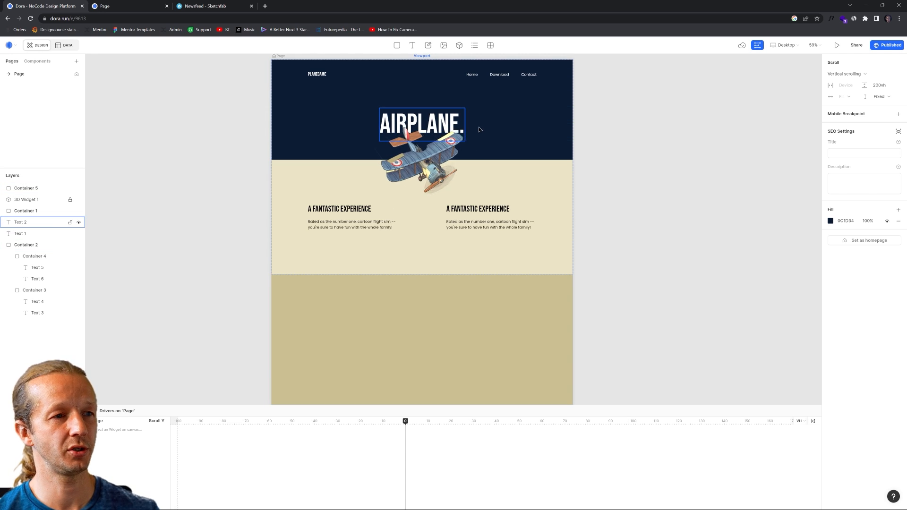
scroll(416, 189, up, 1)
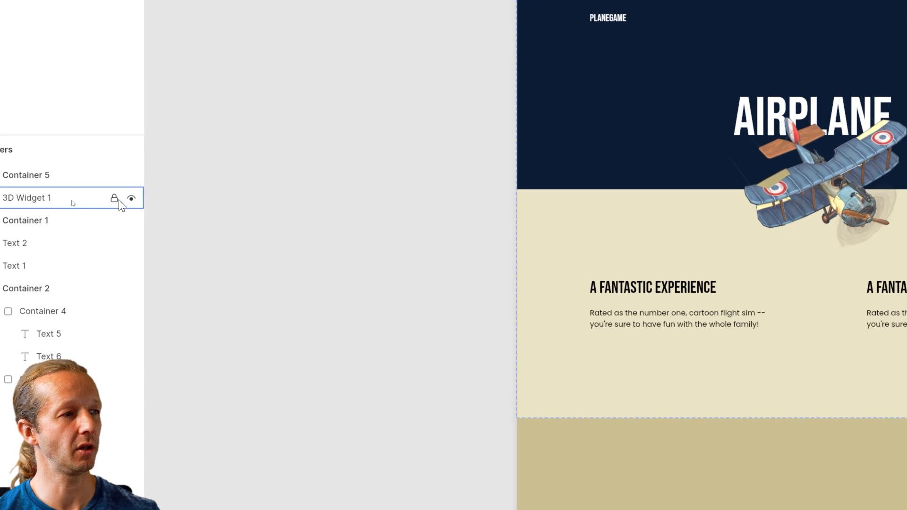
click(104, 202)
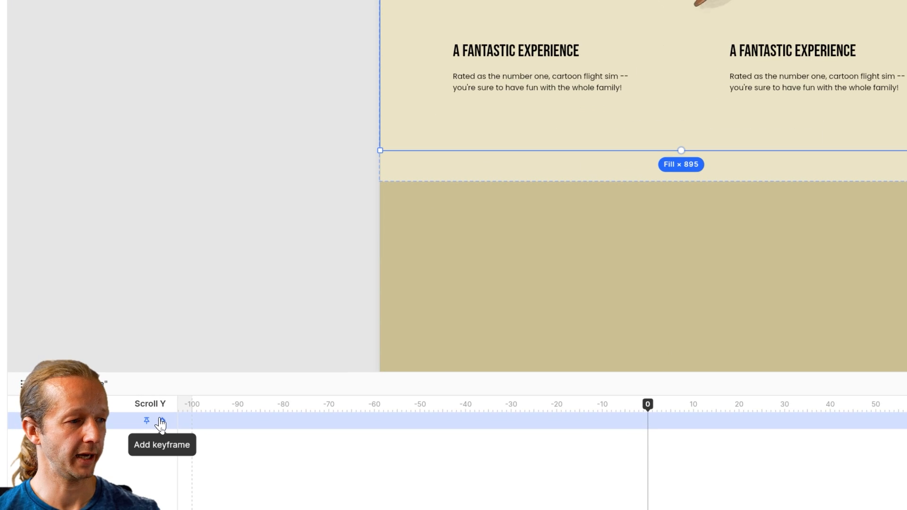
click(163, 421)
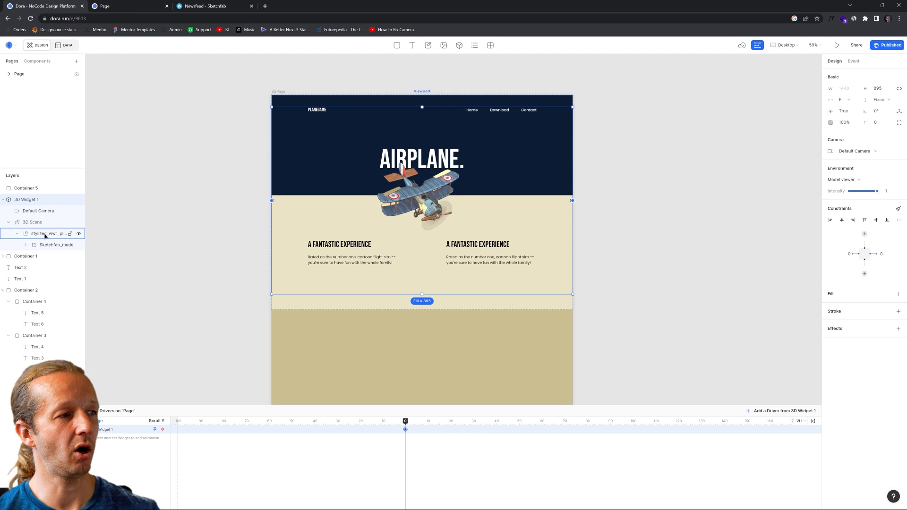
click(45, 234)
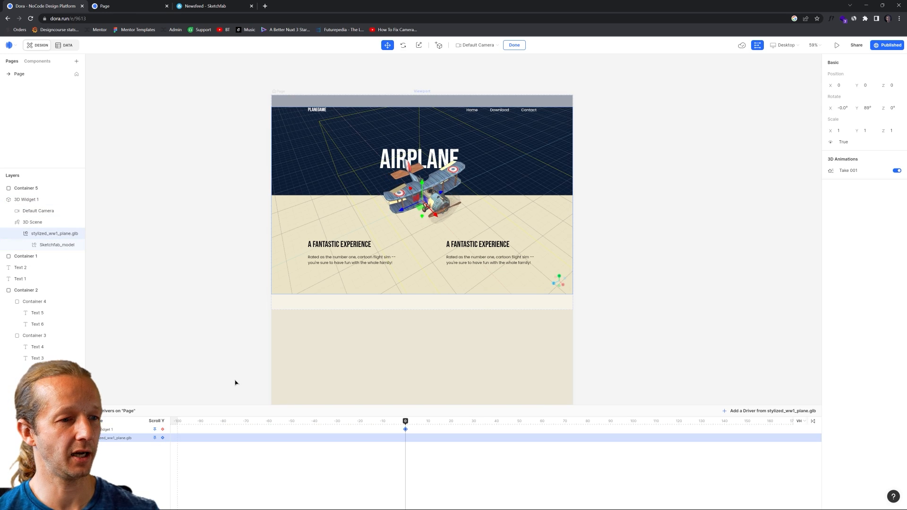
click(162, 439)
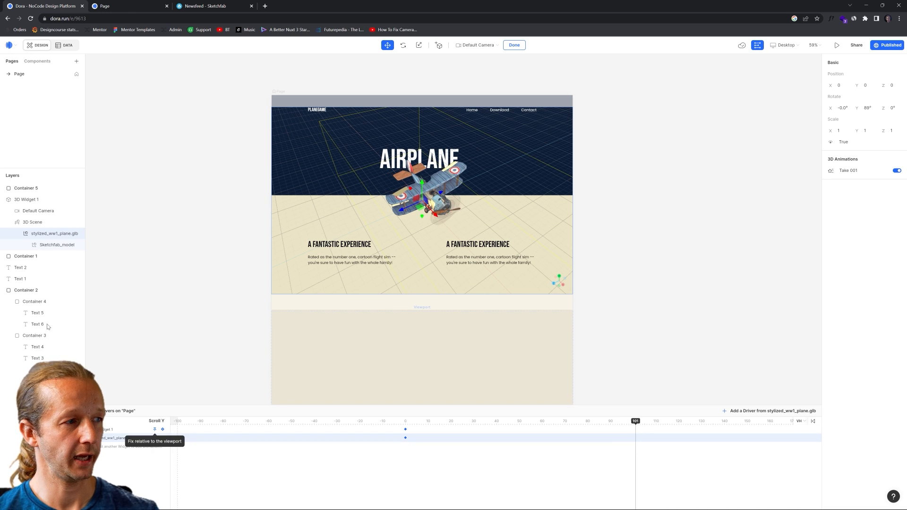
Keyframe 3D Widget 1 at scroll position 100 by moving it straight down over the darker tan section.
click(26, 200)
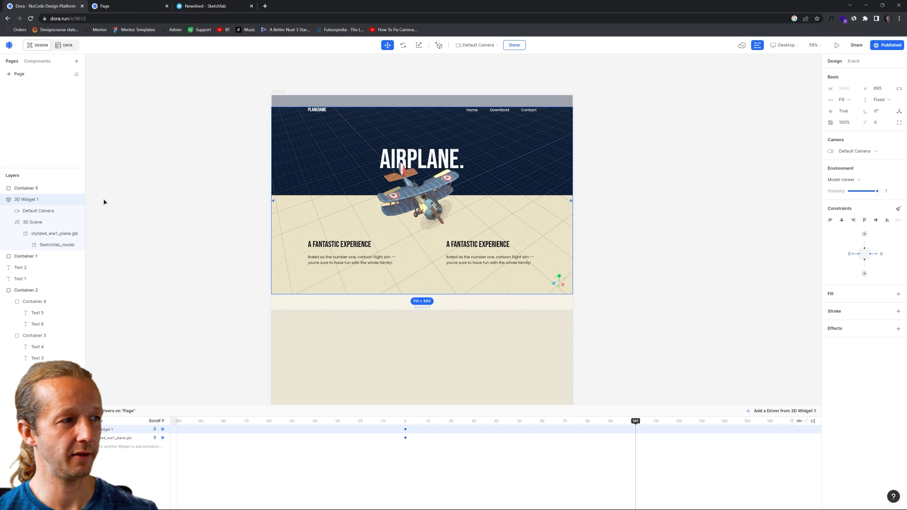
key(Escape)
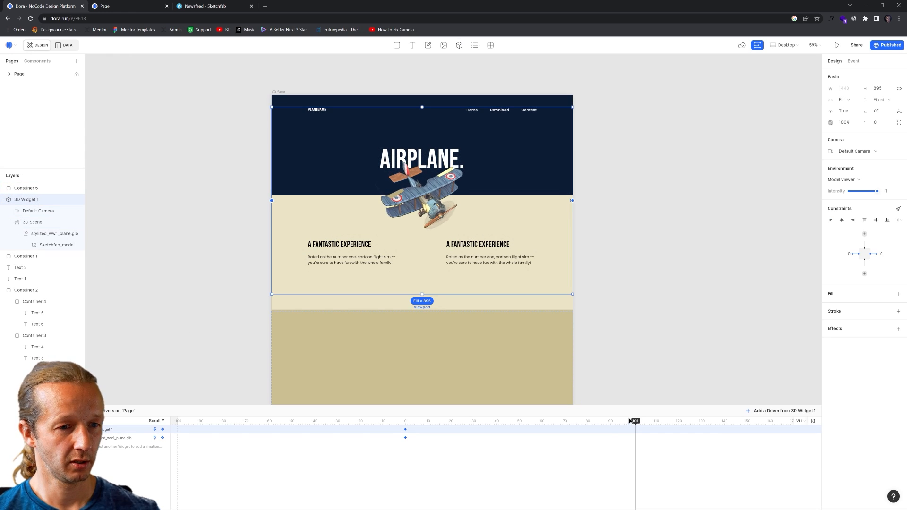
mouse_move(635, 422)
mouse_down()
mouse_move(644, 422)
mouse_move(605, 422)
mouse_move(647, 424)
mouse_move(515, 422)
mouse_move(633, 422)
mouse_up()
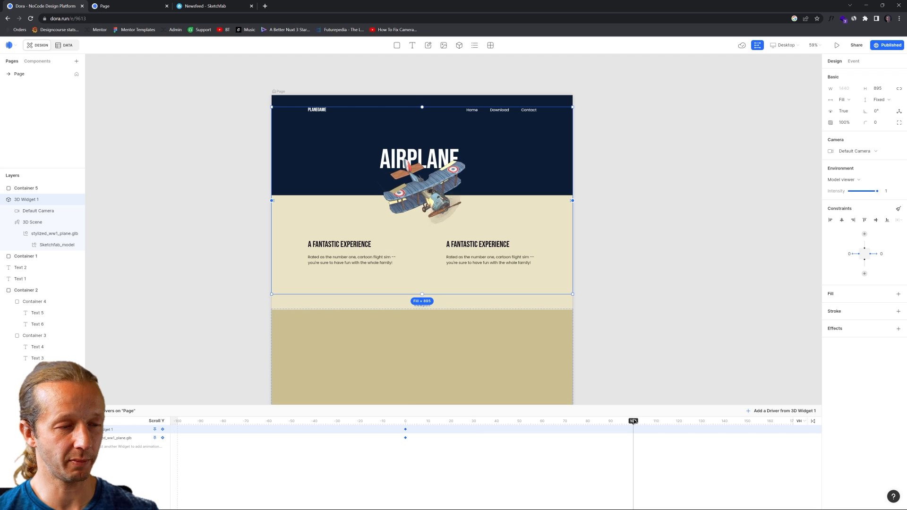
scroll(630, 356, down, 4)
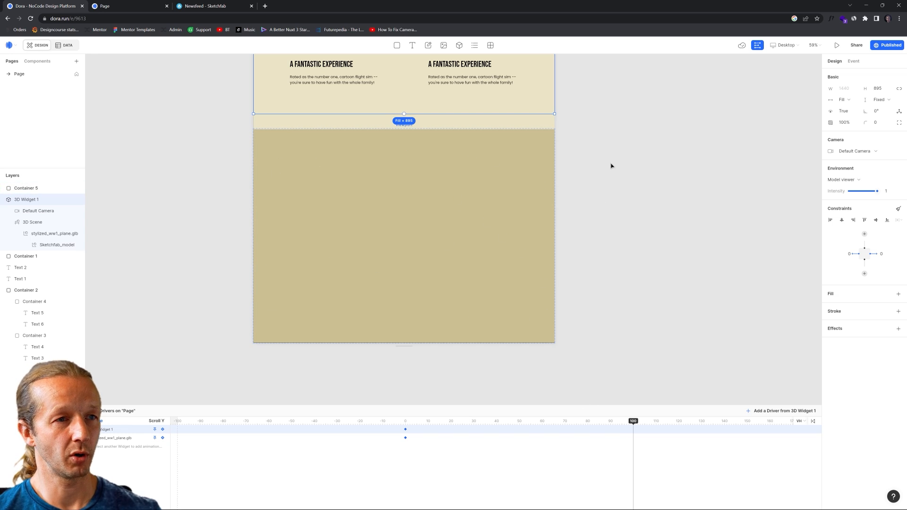
scroll(610, 166, up, 3)
click(417, 176)
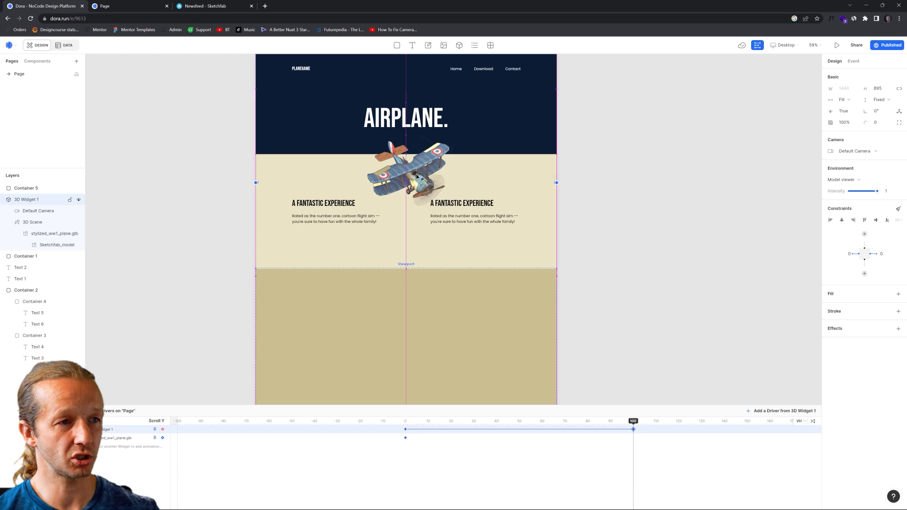
drag(417, 177, 415, 345)
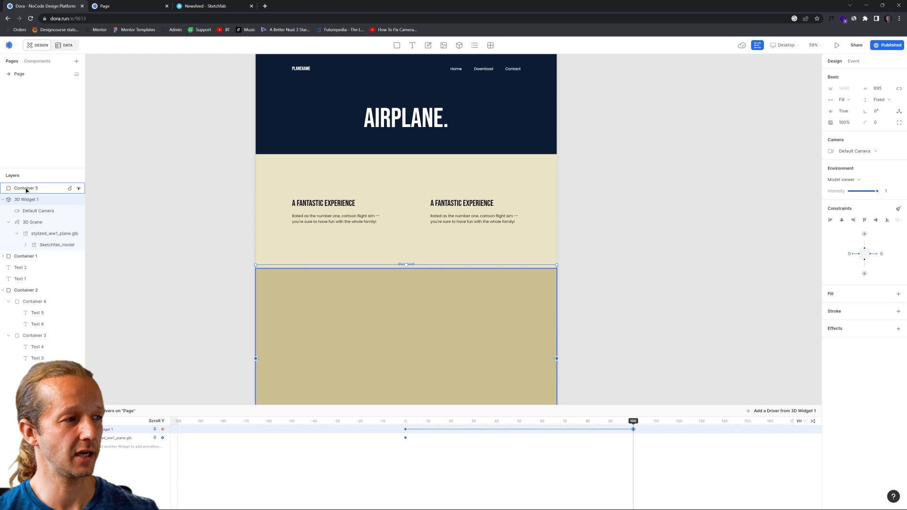
Move Container 5 below 3D Widget 1 in the layer order and scrub the scroll timeline back to 0.
drag(26, 190, 20, 241)
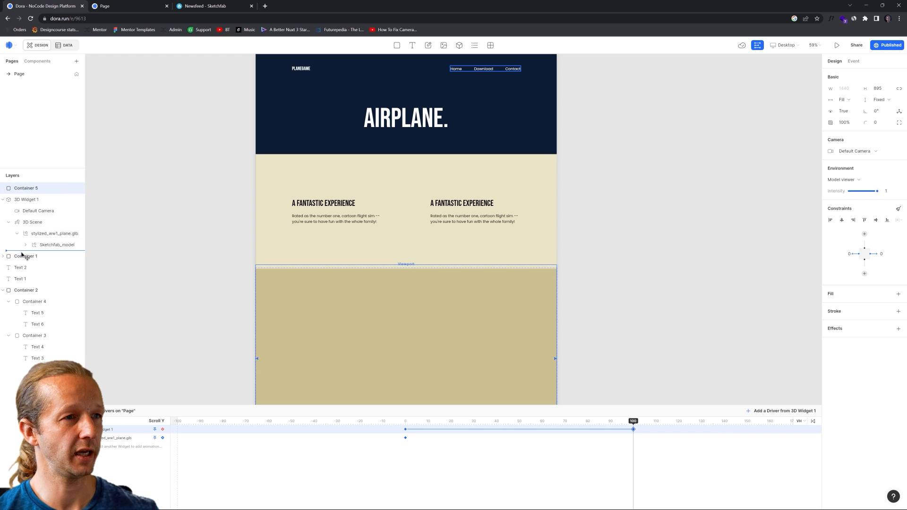
drag(21, 255, 22, 256)
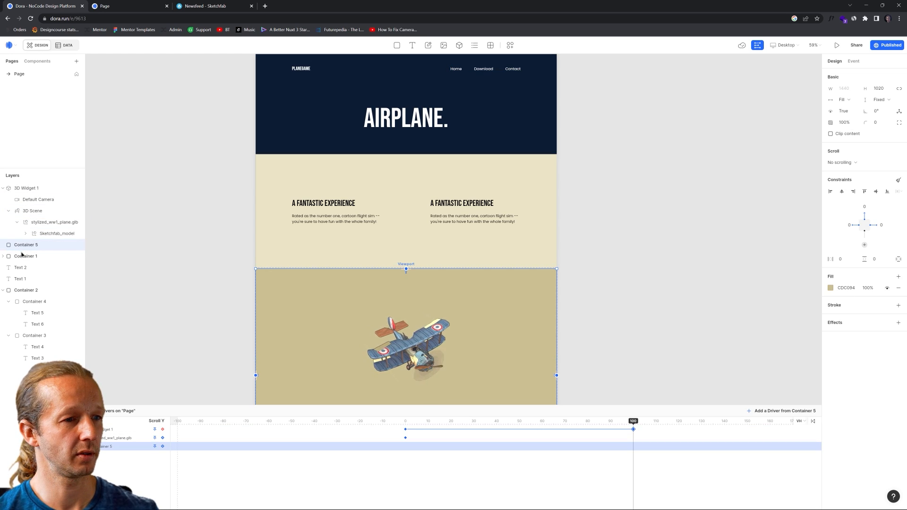
click(607, 323)
scroll(624, 326, down, 2)
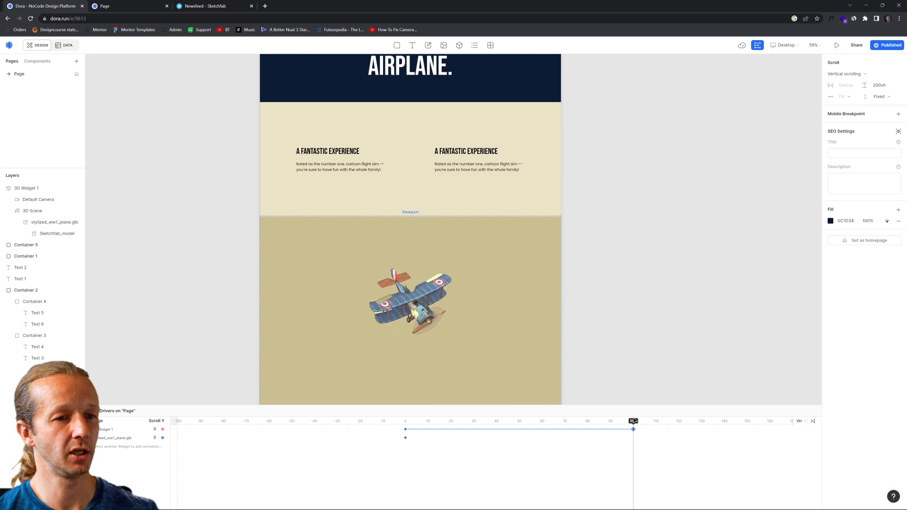
drag(635, 420, 405, 420)
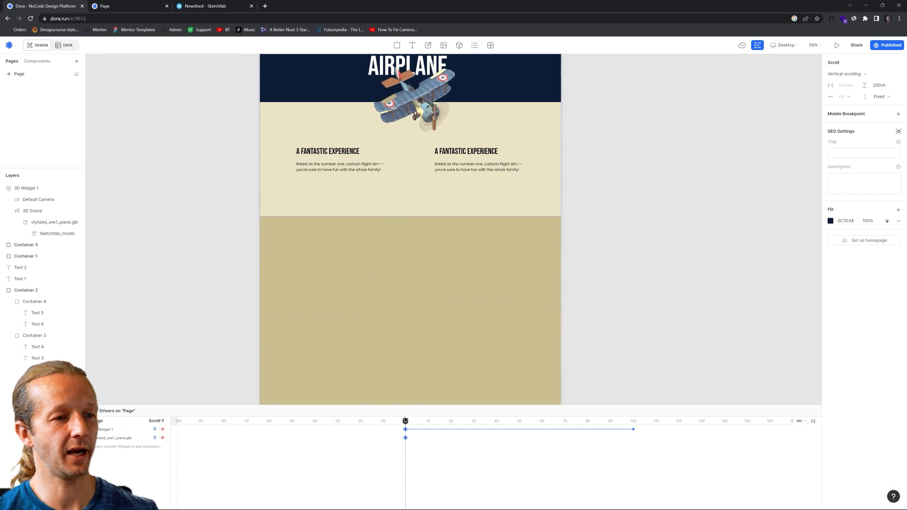
Reload the published page, examine how the plane travels while scrolling in a smaller window, and return to the Dora editor.
click(105, 6)
key(F5)
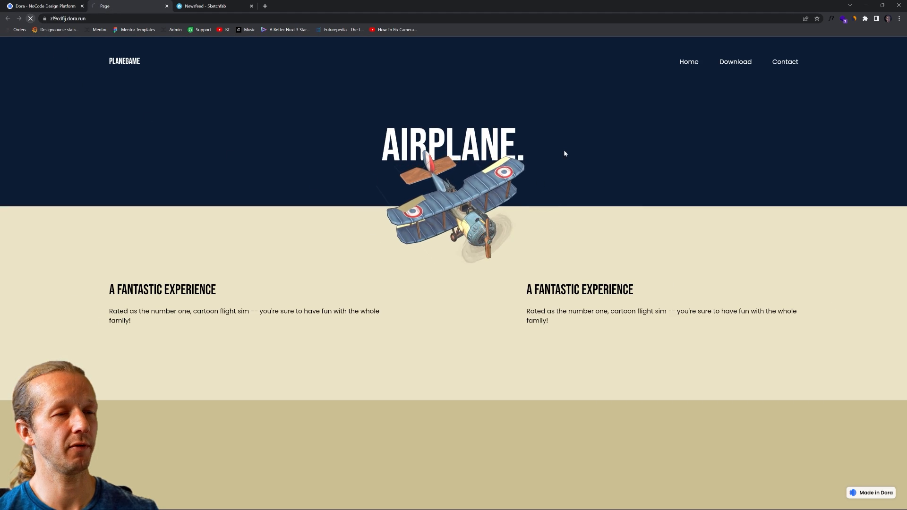
key(super+Down)
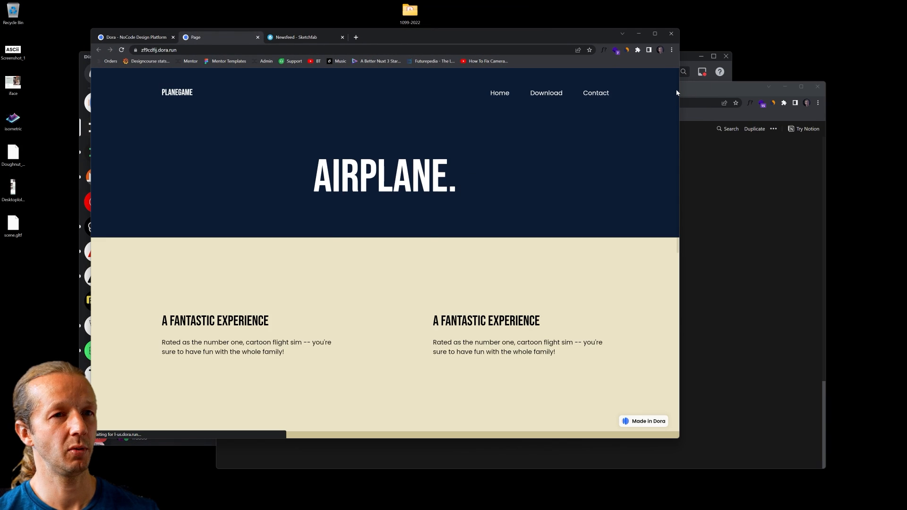
scroll(677, 100, down, 5)
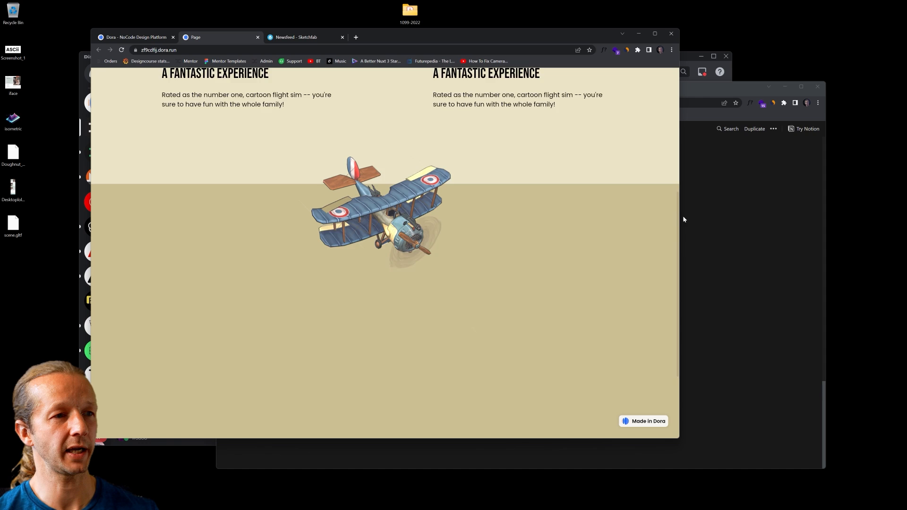
scroll(684, 219, down, 3)
scroll(688, 273, up, 8)
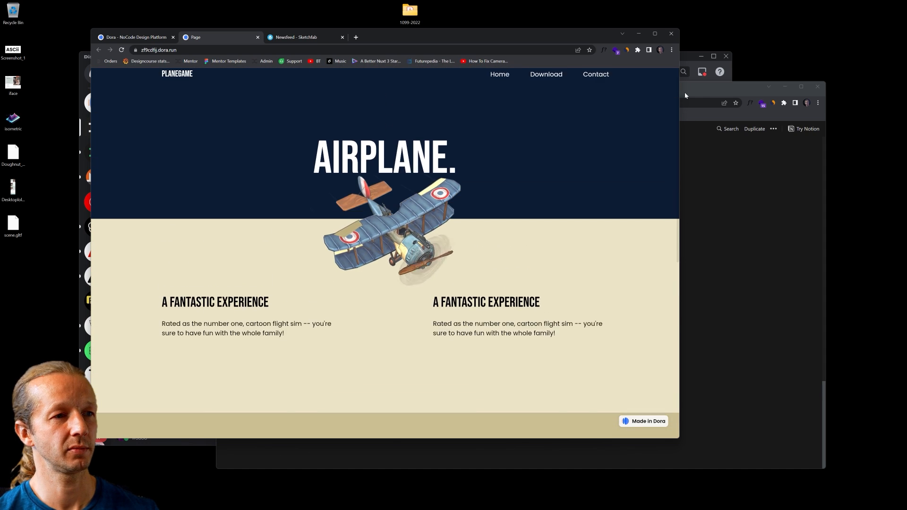
scroll(685, 92, down, 3)
scroll(690, 257, up, 5)
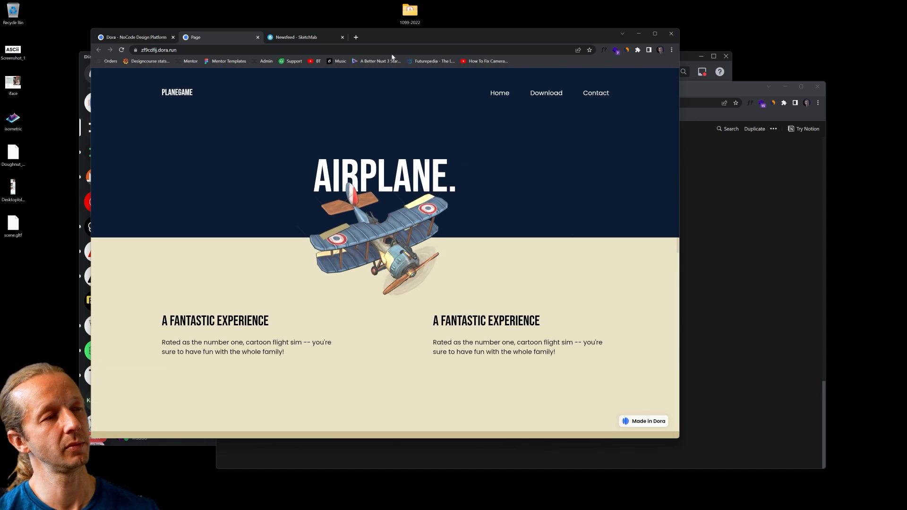
key(ctrl+1)
double_click(403, 34)
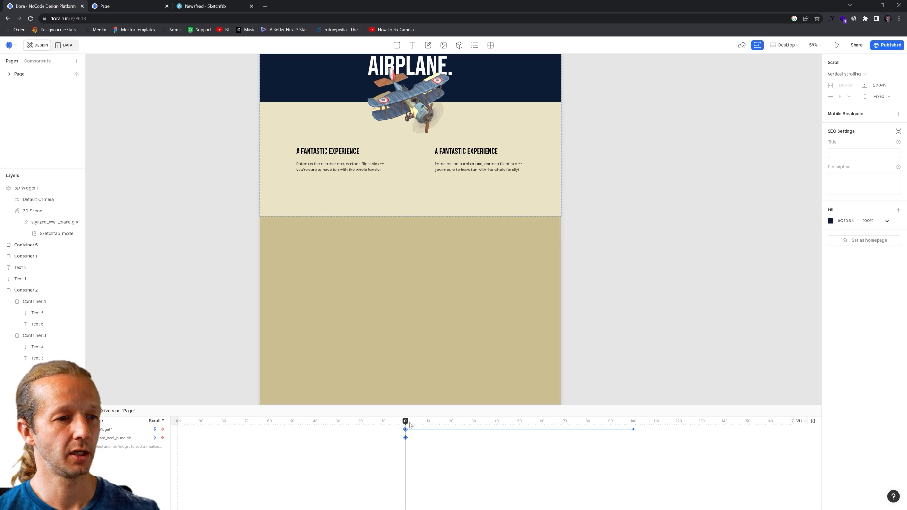
Keyframe the stylized_ww1_plane.glb model at scroll position 100 with its Y rotation set to 13°.
drag(405, 422, 633, 427)
click(438, 299)
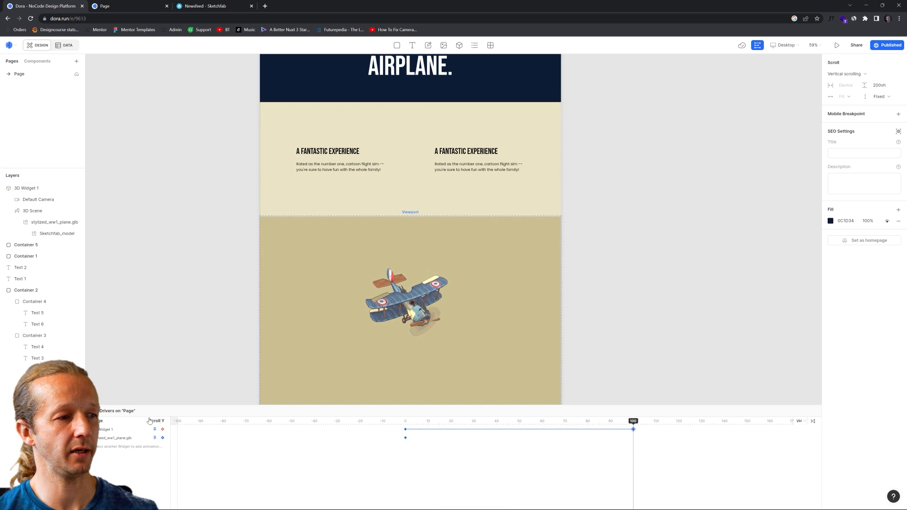
click(46, 224)
double_click(43, 226)
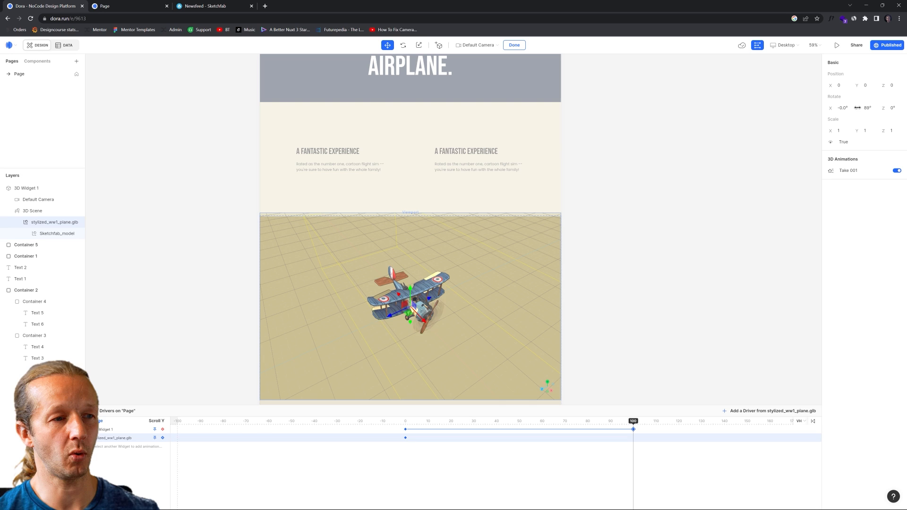
drag(857, 108, 831, 108)
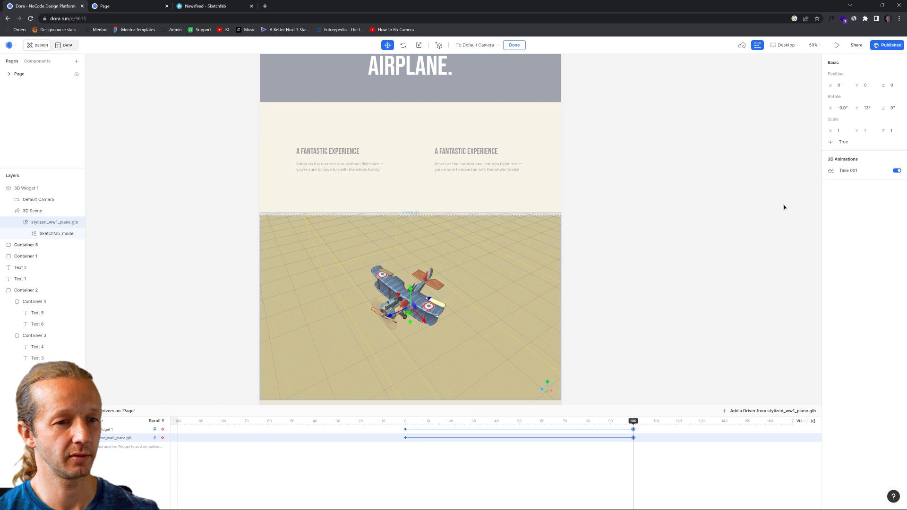
mouse_move(635, 423)
mouse_down()
mouse_move(388, 421)
mouse_move(633, 422)
mouse_up()
click(641, 276)
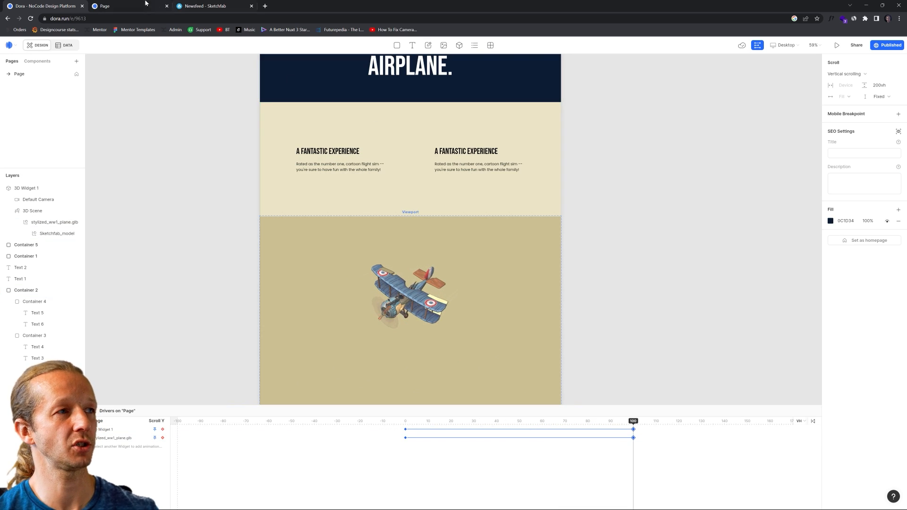
Reload the published page in a smaller window and check how the plane rotates on scroll before returning to the Dora editor.
click(121, 6)
click(30, 18)
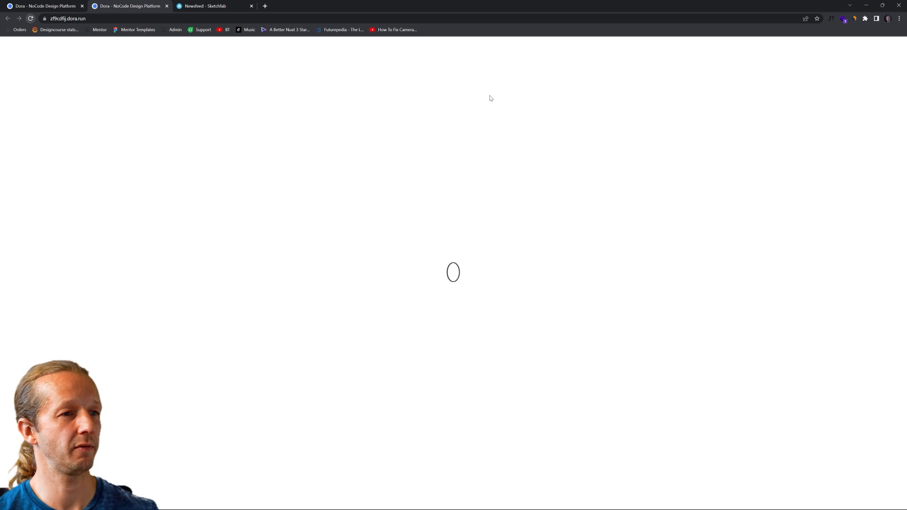
double_click(671, 3)
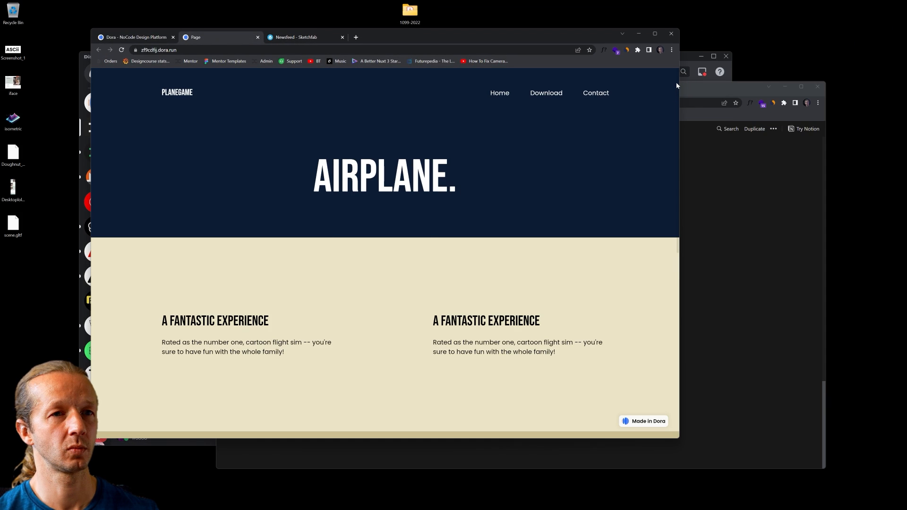
scroll(675, 142, down, 10)
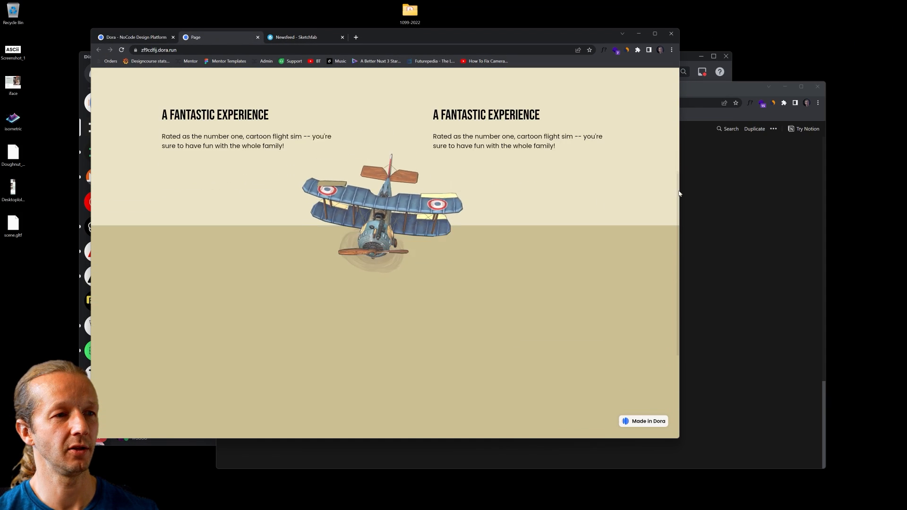
scroll(673, 151, up, 10)
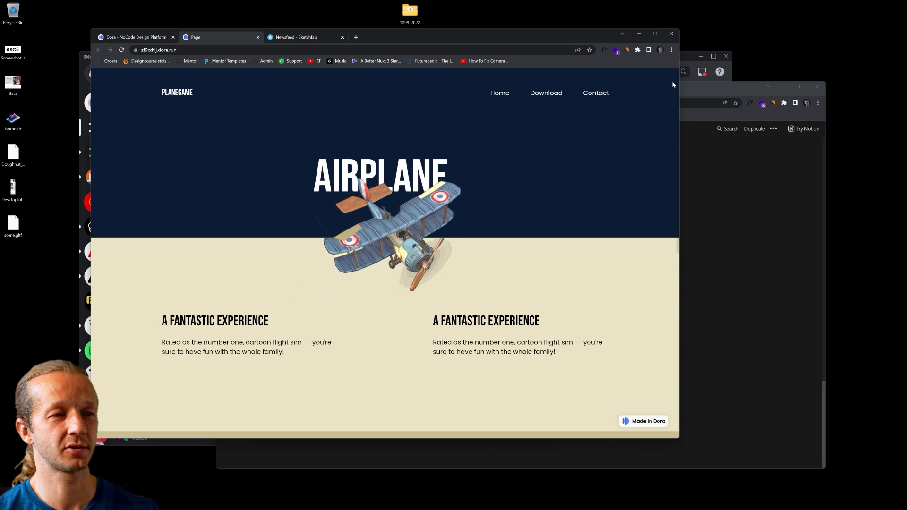
click(128, 37)
double_click(419, 36)
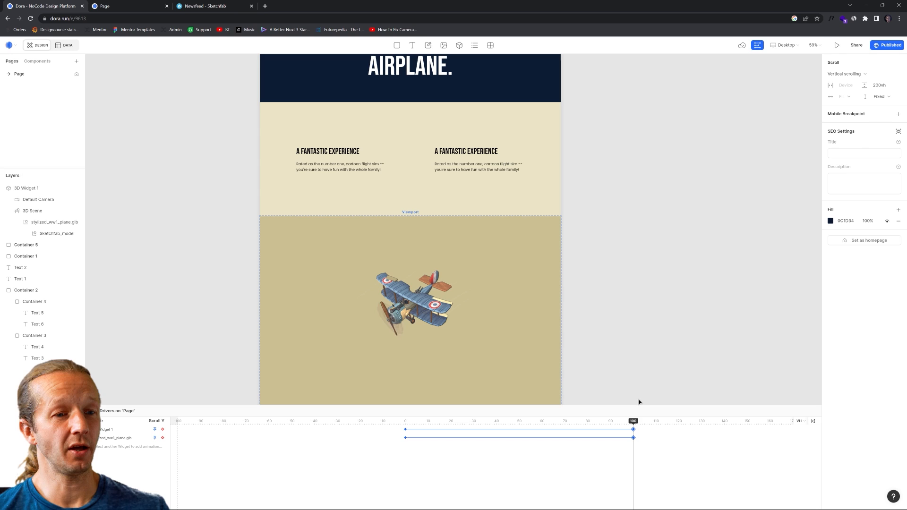
Keyframe the stylized_ww1_plane.glb model at scroll position 50 with its X, Y and Z scale set to 1.25.
drag(635, 422, 519, 423)
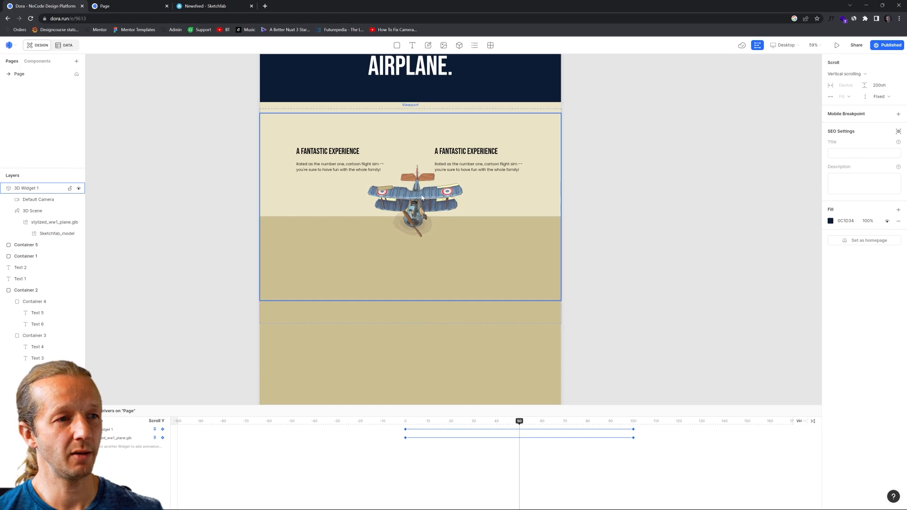
click(421, 198)
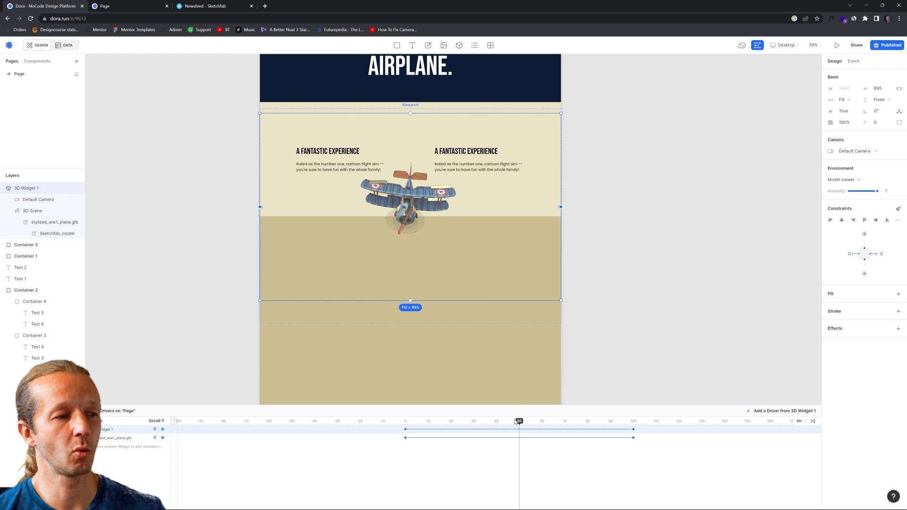
click(45, 222)
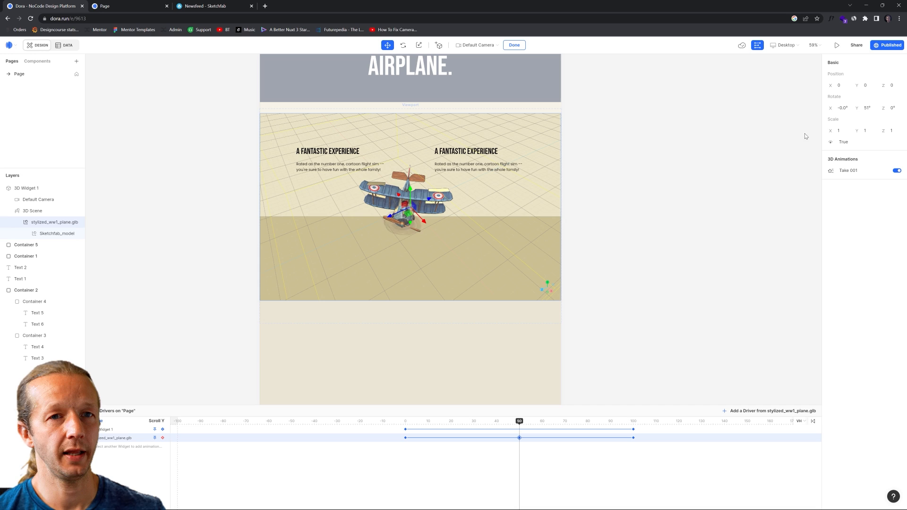
text(1.25)
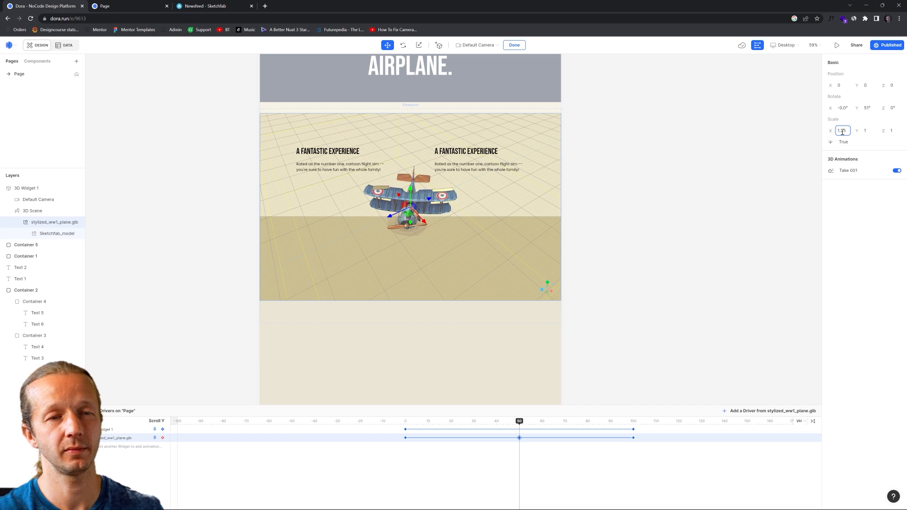
click(862, 131)
text(1.25)
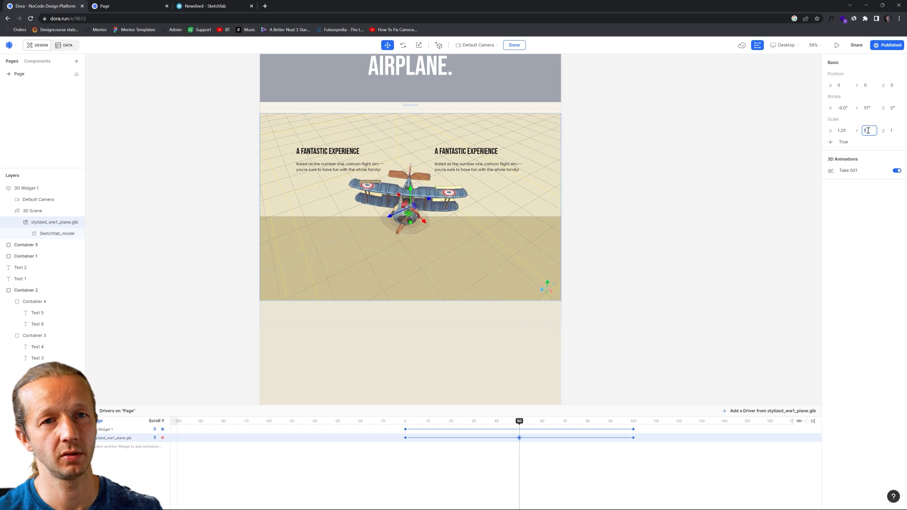
click(889, 131)
text(1.25)
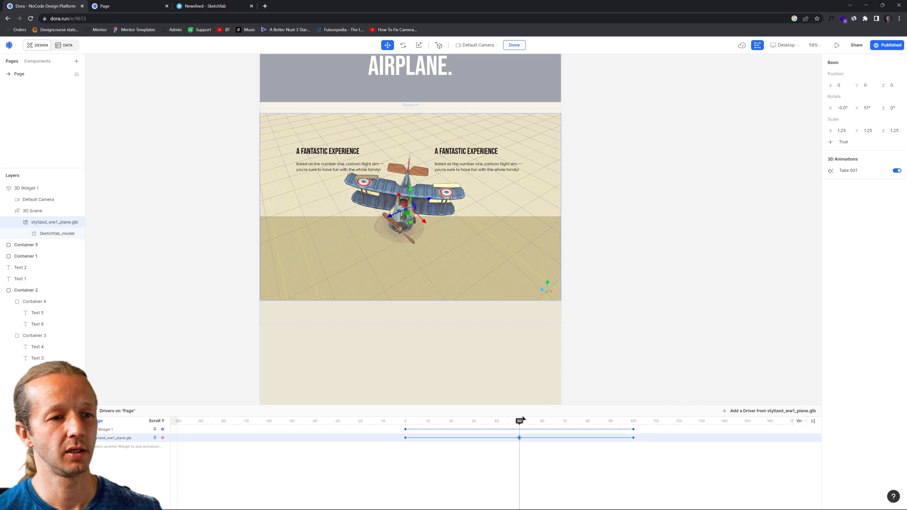
Scrub the timeline back near the start, examine the plane's scaling on the reloaded published page, and return to the Dora editor.
drag(521, 424, 426, 434)
click(113, 5)
click(30, 19)
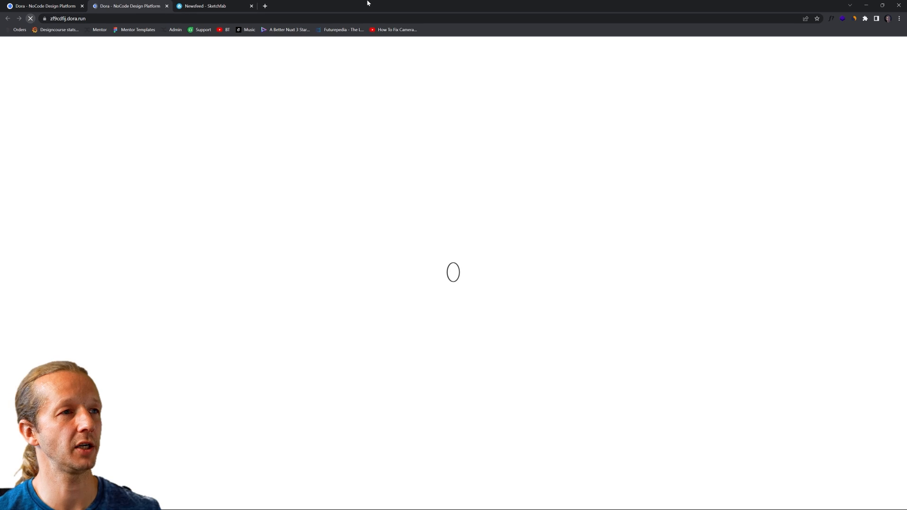
drag(385, 5, 384, 41)
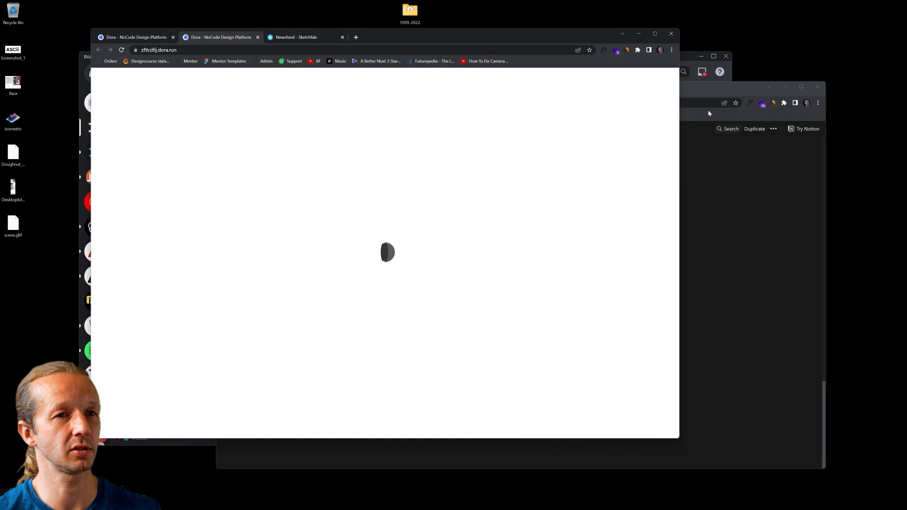
scroll(677, 94, down, 2)
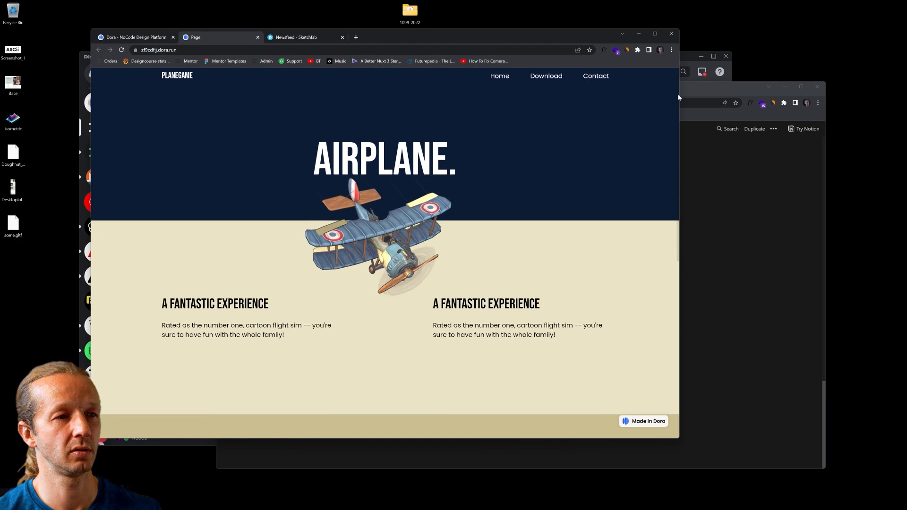
drag(687, 191, 667, 123)
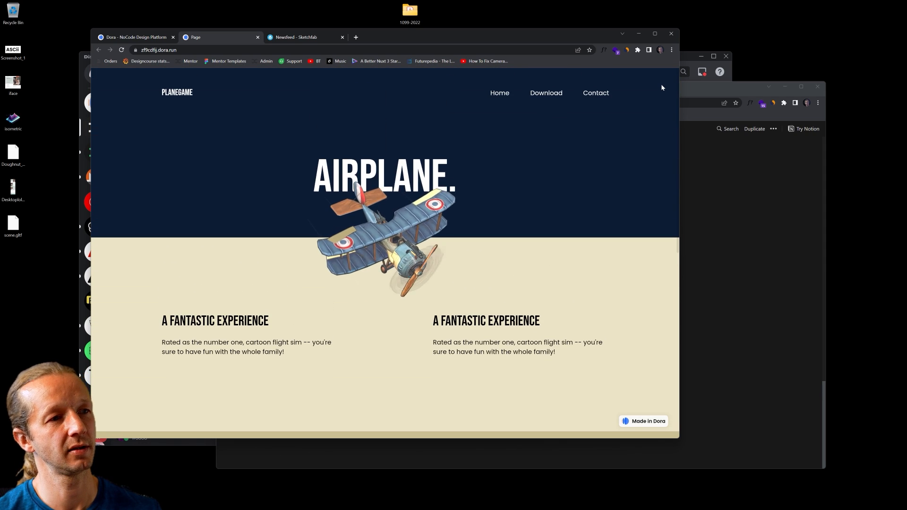
click(134, 37)
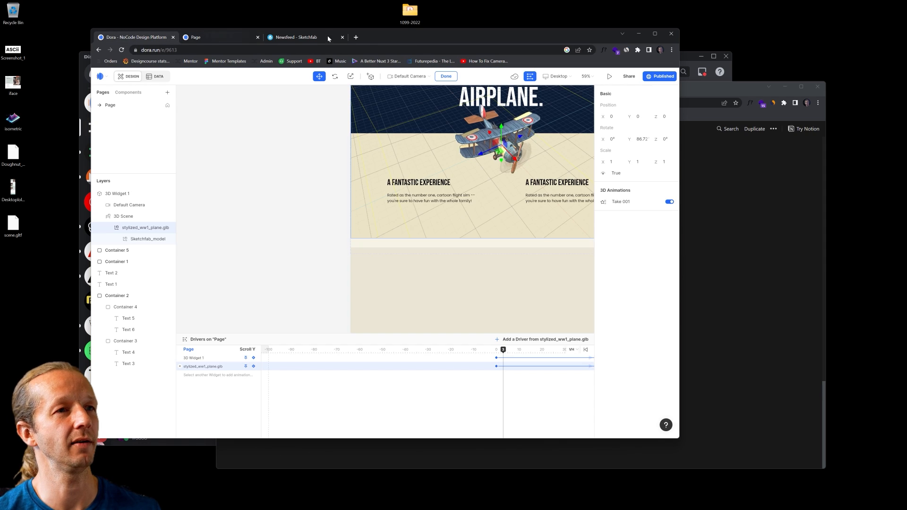
double_click(470, 36)
click(657, 230)
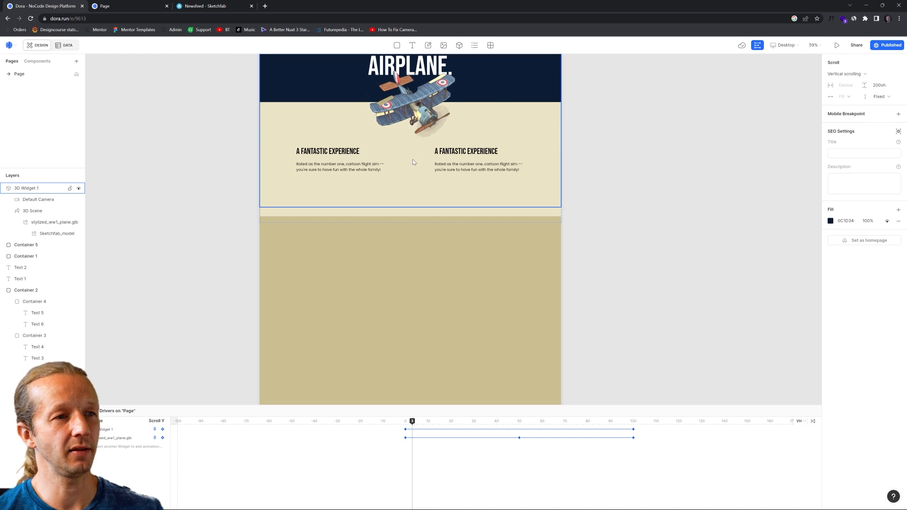
Lock 3D Widget 1 so the text columns beneath it can be selected on the canvas.
scroll(412, 159, up, 5)
scroll(407, 162, down, 3)
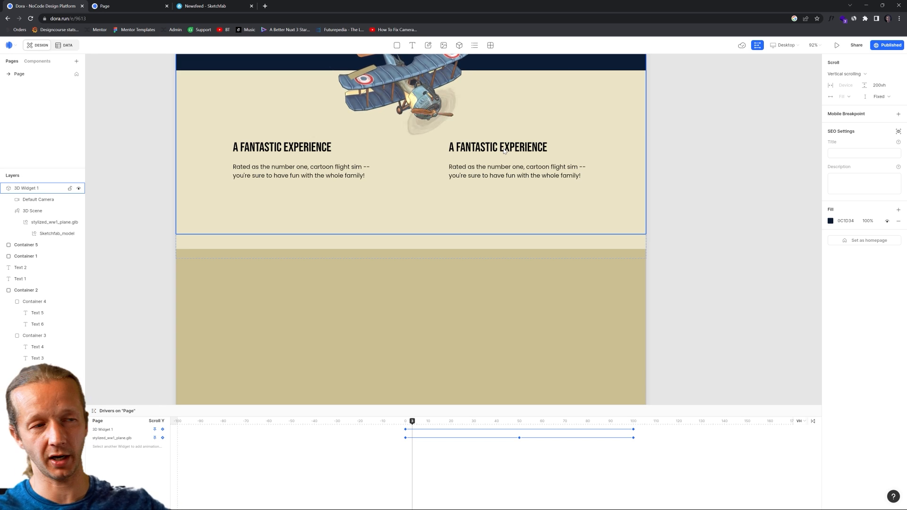
click(693, 175)
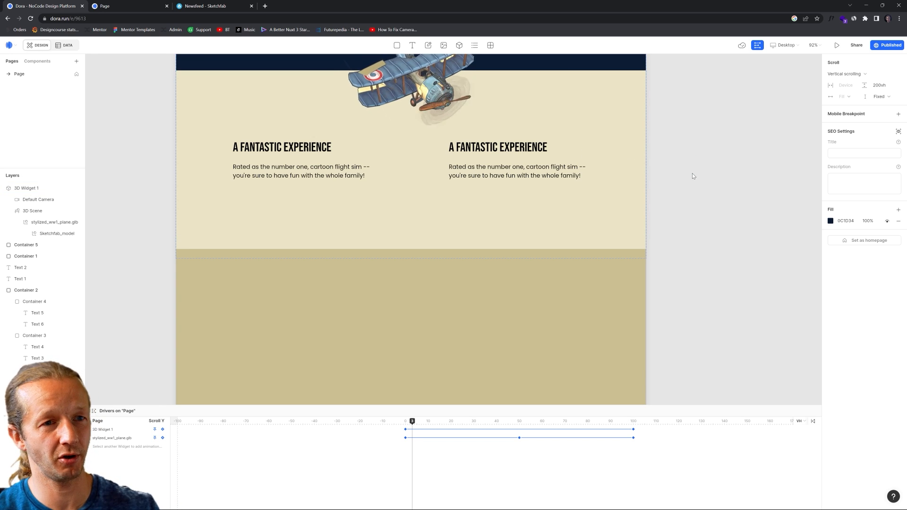
scroll(689, 158, up, 1)
click(316, 196)
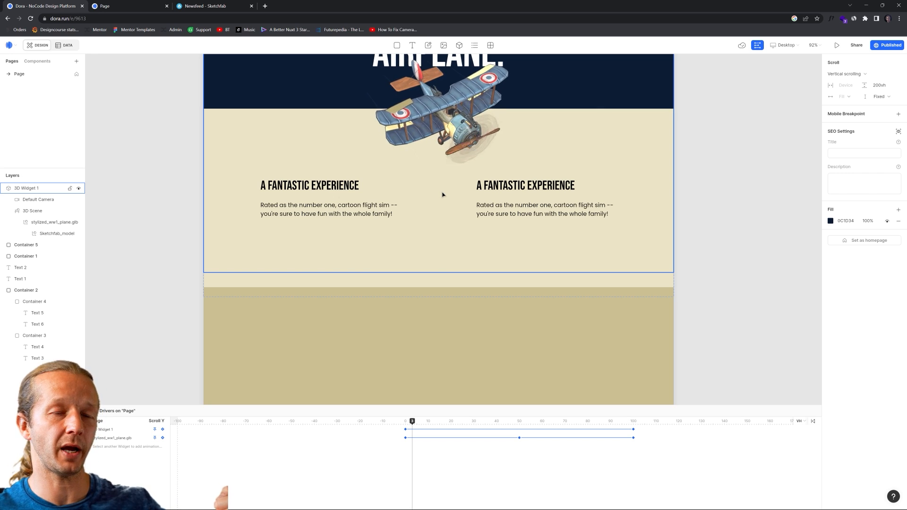
click(173, 219)
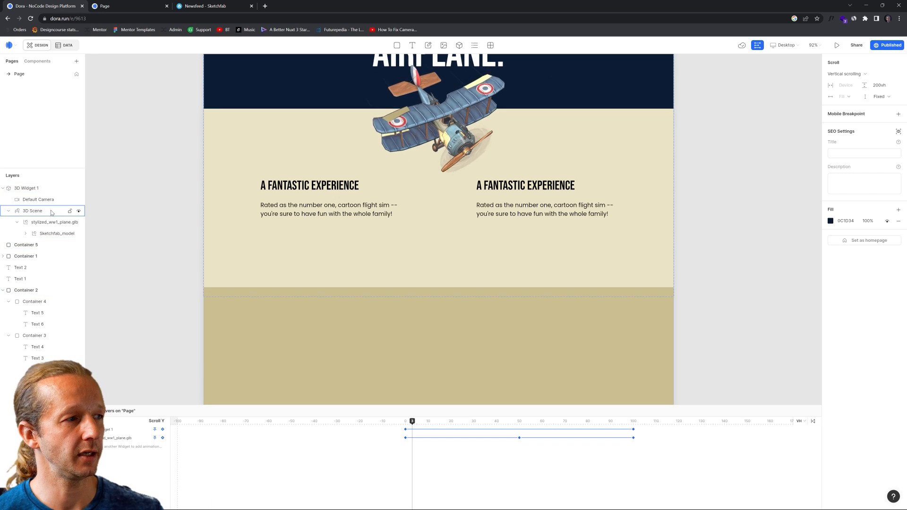
click(312, 187)
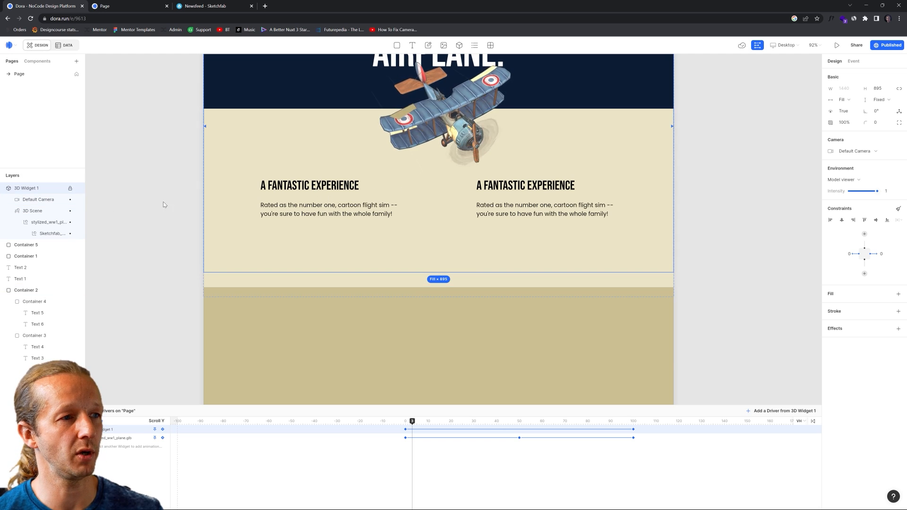
Select the left text column, Container 3, and add a scroll keyframe for it at position 12.
click(312, 192)
click(311, 192)
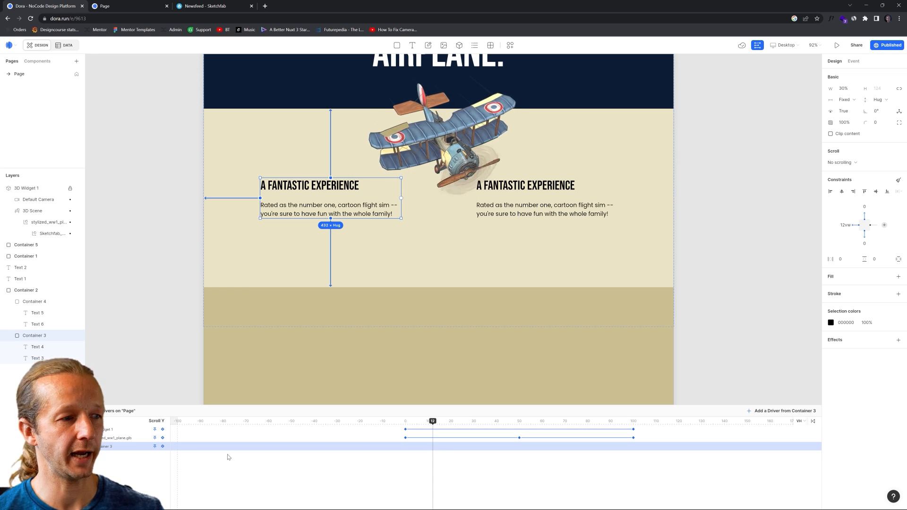
click(163, 446)
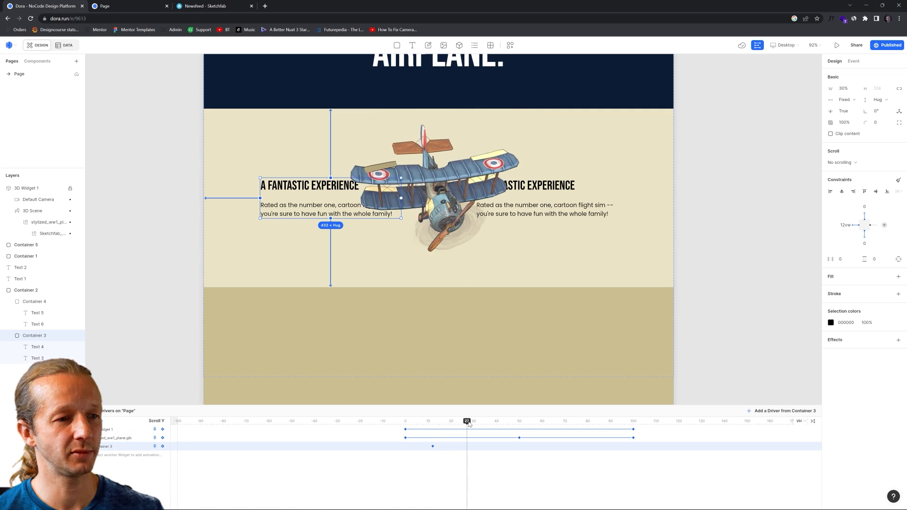
Keyframe Container 3 at scroll position 42 by shifting it left to a 5vw left constraint and setting its opacity to 0%.
drag(475, 424, 502, 421)
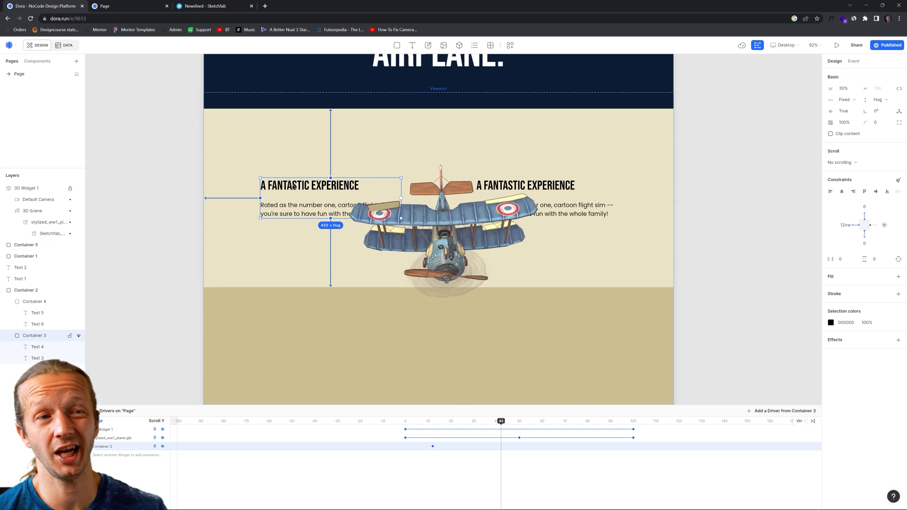
drag(290, 186, 257, 186)
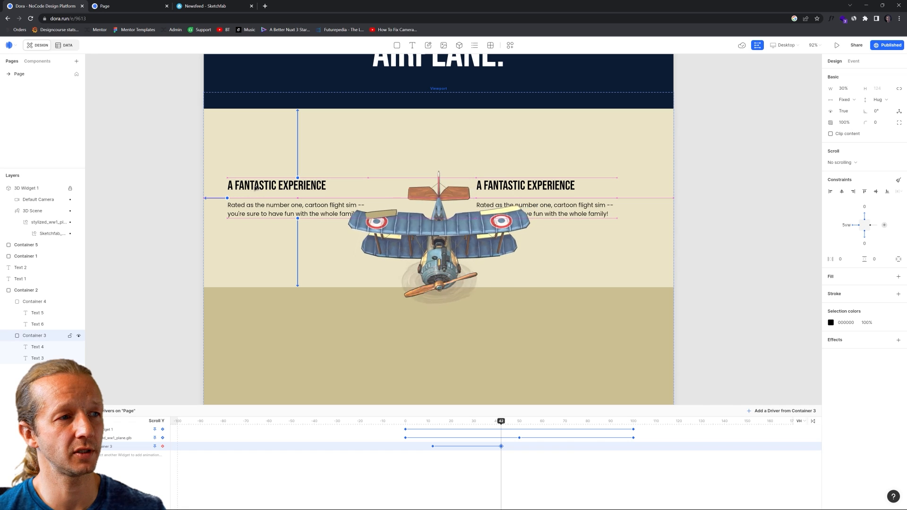
click(847, 124)
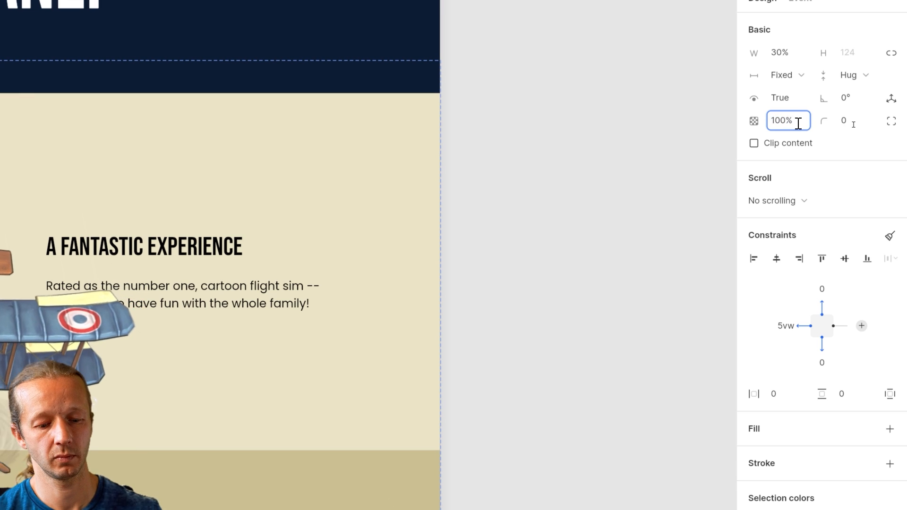
text(0)
key(Return)
click(566, 239)
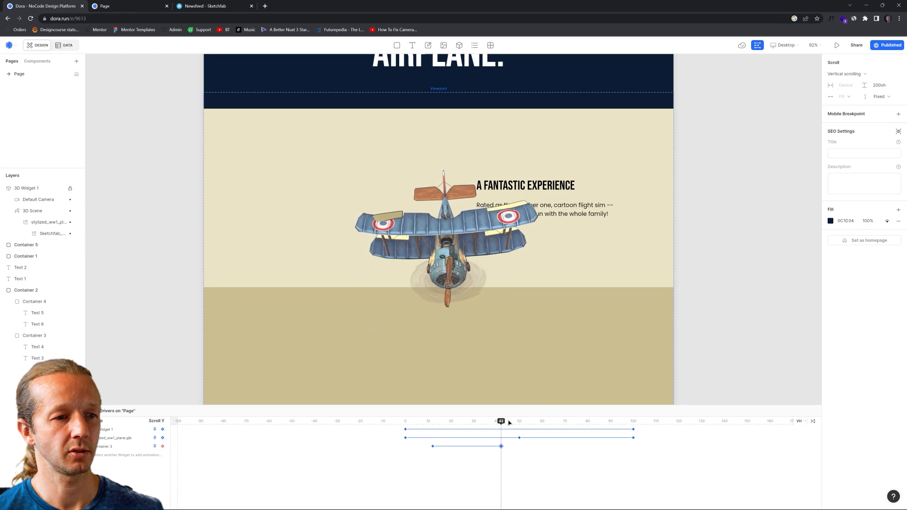
Add a scroll keyframe at position 12 for the right text column, Container 4.
mouse_move(509, 422)
mouse_down()
mouse_move(399, 422)
mouse_move(512, 428)
mouse_up()
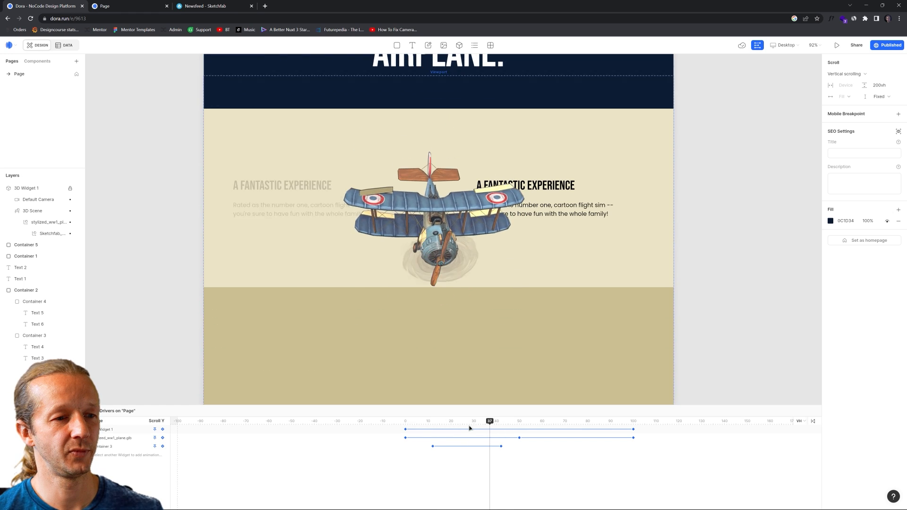
click(433, 446)
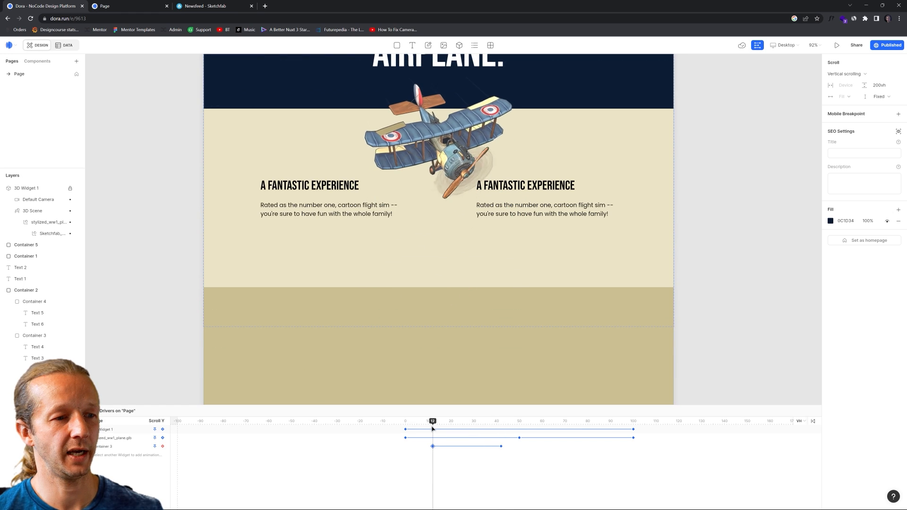
click(559, 207)
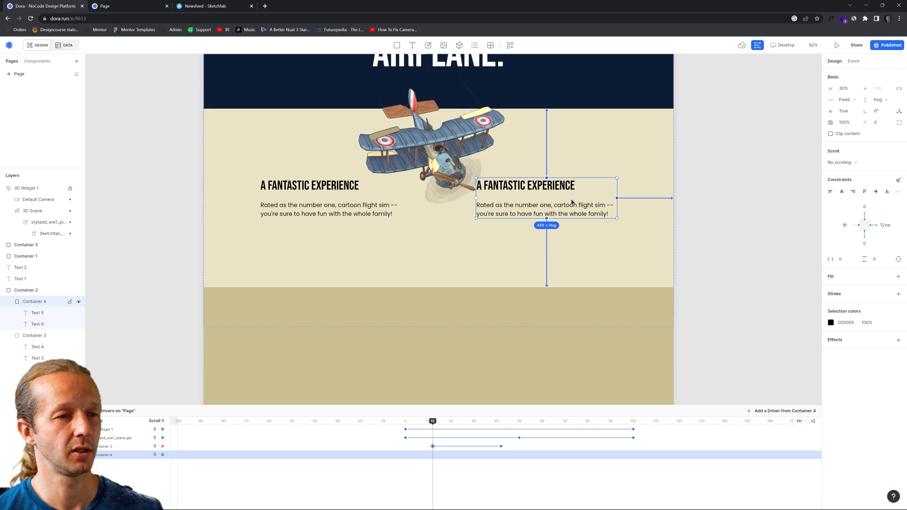
click(162, 455)
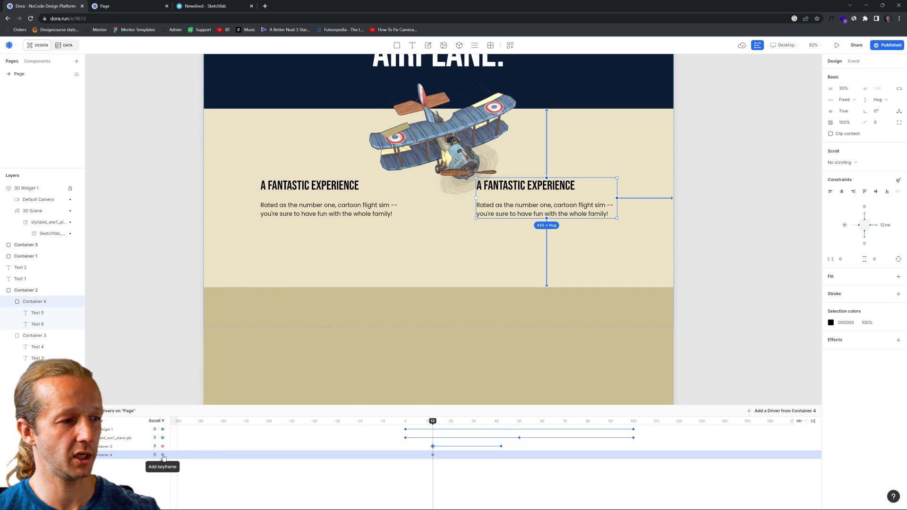
Keyframe Container 4 at scroll position 42 by shifting it right to a 4vw right constraint and making it fully transparent.
click(502, 420)
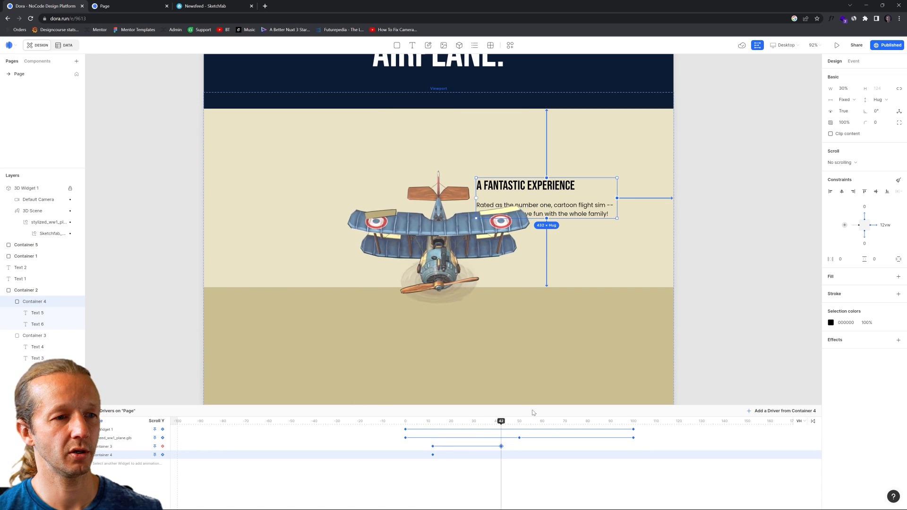
drag(546, 206, 575, 206)
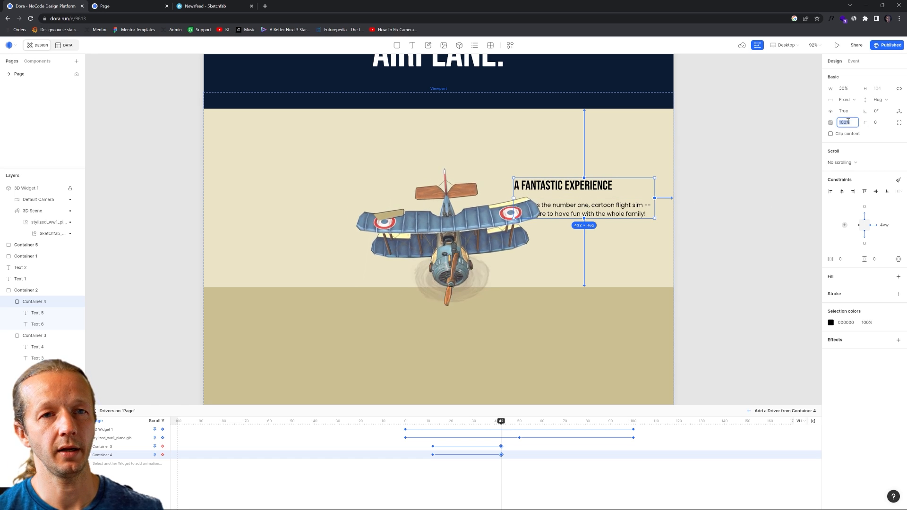
click(636, 344)
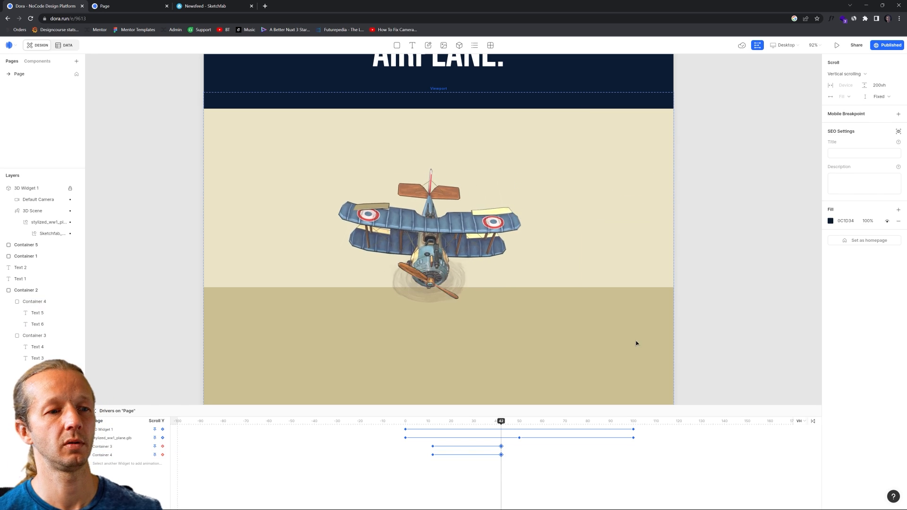
Examine the plane and text column scroll animations on the published page in a smaller browser window, and return to the Dora editor.
mouse_move(504, 422)
mouse_down()
mouse_move(406, 421)
mouse_move(510, 421)
mouse_up()
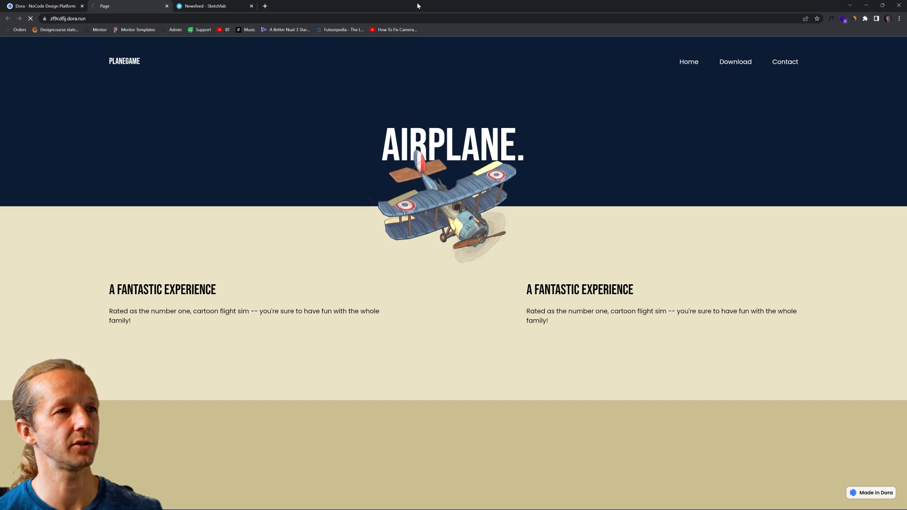
double_click(419, 7)
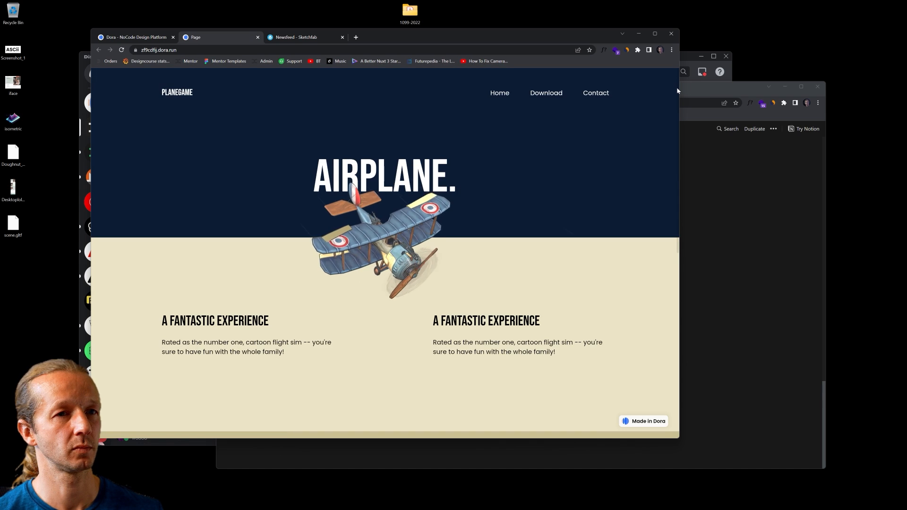
scroll(676, 113, down, 1)
scroll(676, 114, down, 5)
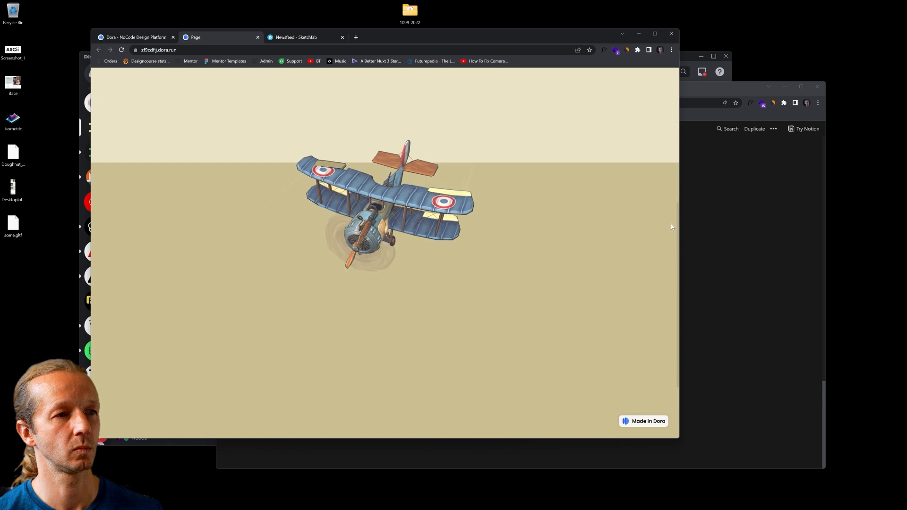
scroll(668, 189, up, 3)
scroll(660, 92, up, 3)
scroll(661, 120, down, 3)
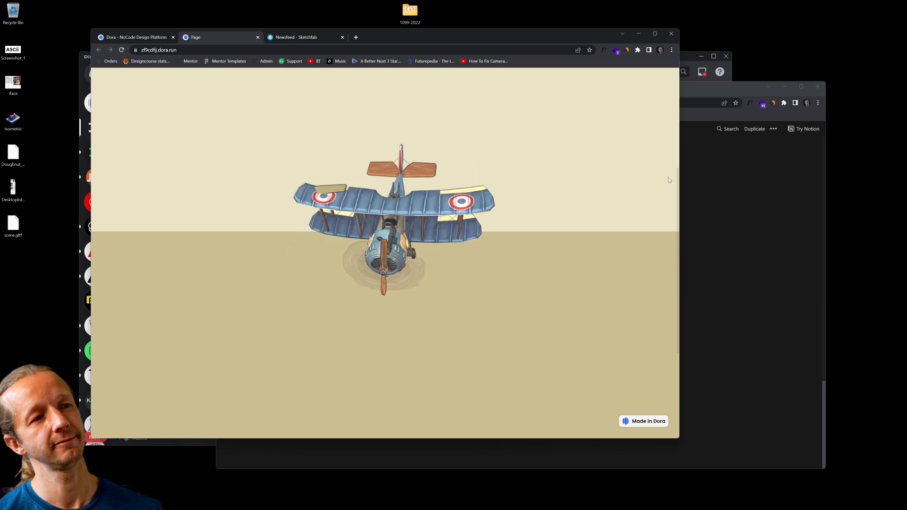
scroll(663, 95, up, 3)
scroll(666, 114, down, 5)
scroll(672, 142, up, 5)
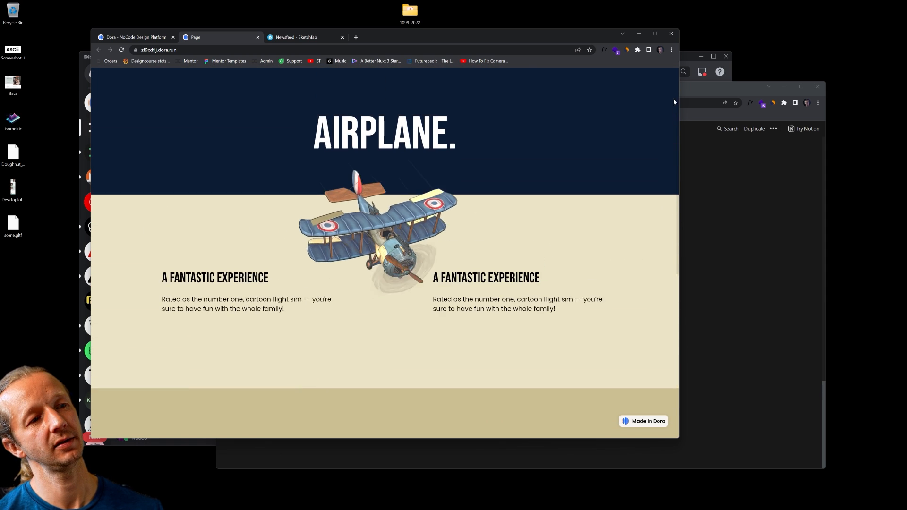
scroll(674, 104, down, 5)
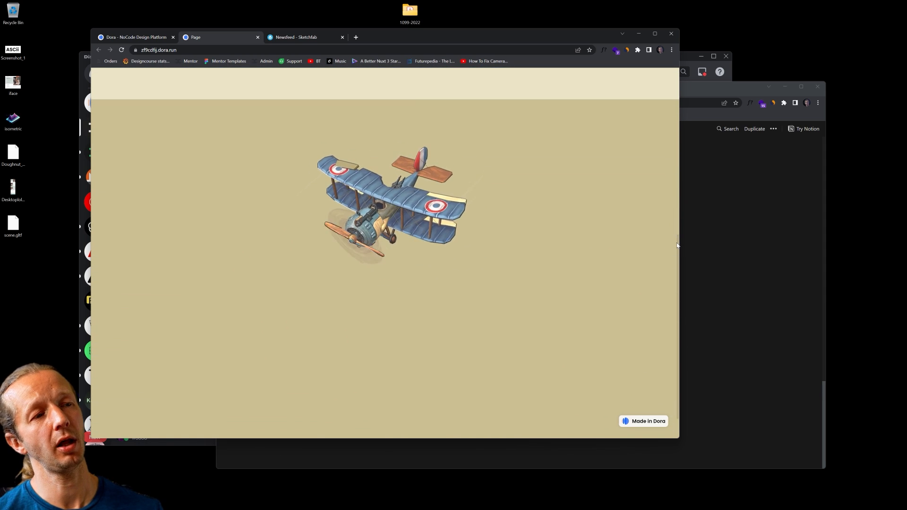
scroll(669, 120, up, 5)
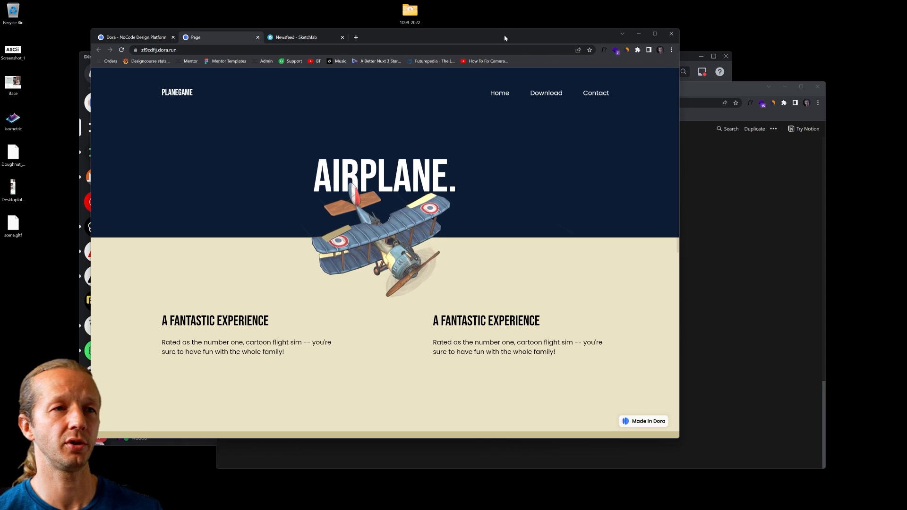
double_click(505, 38)
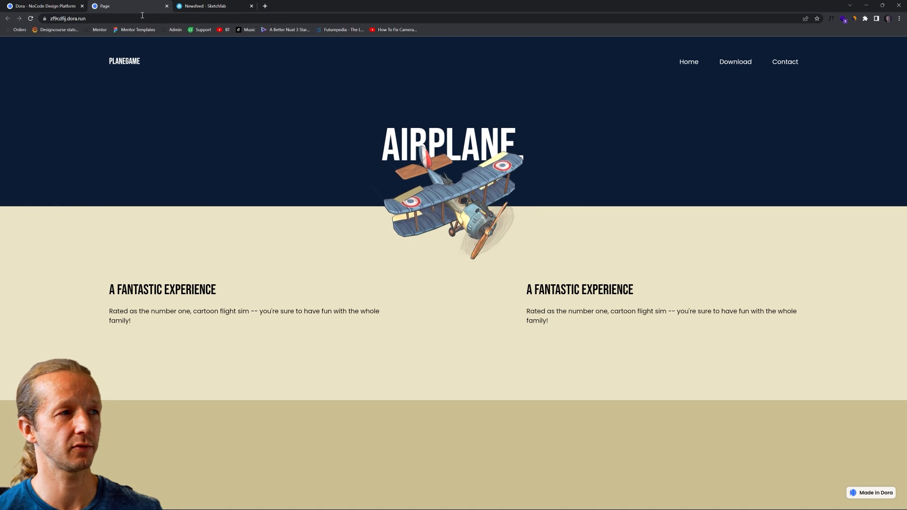
click(45, 5)
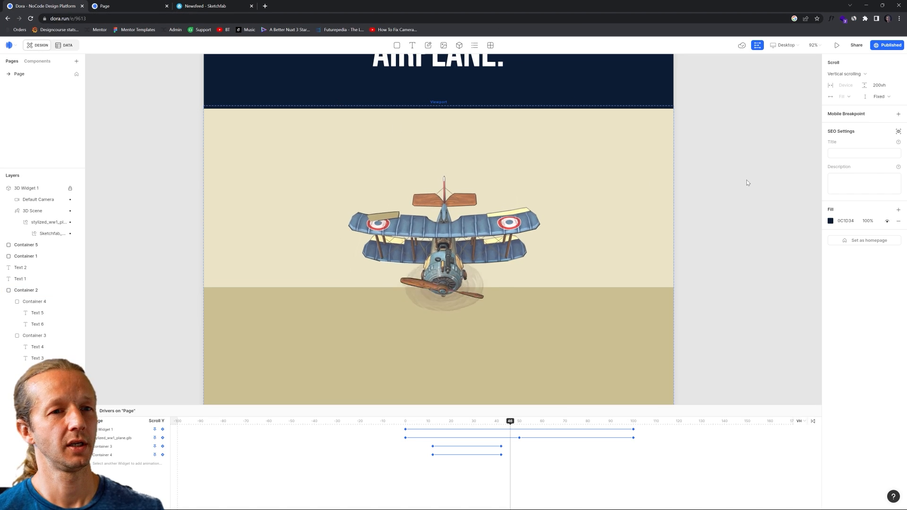
Move the timeline playhead to scroll position 101 to work on the page's last section.
scroll(590, 378, down, 1)
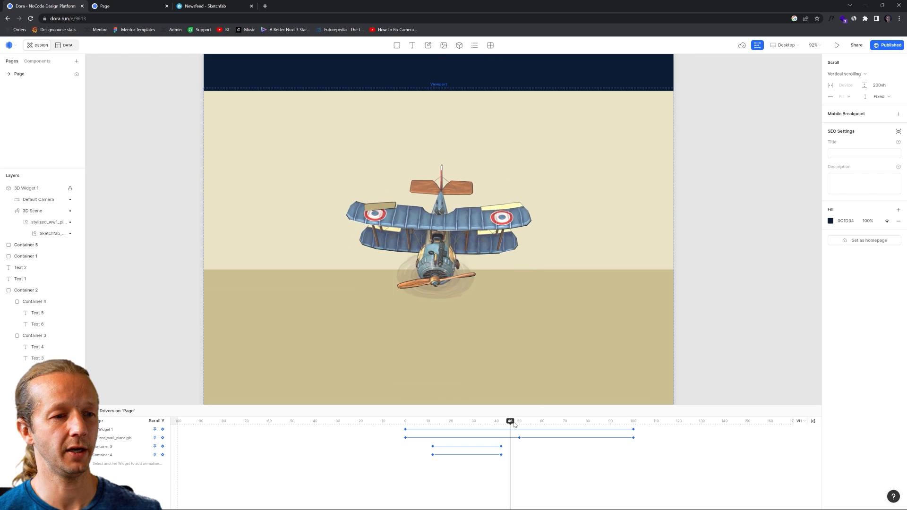
drag(510, 420, 636, 421)
scroll(727, 313, down, 4)
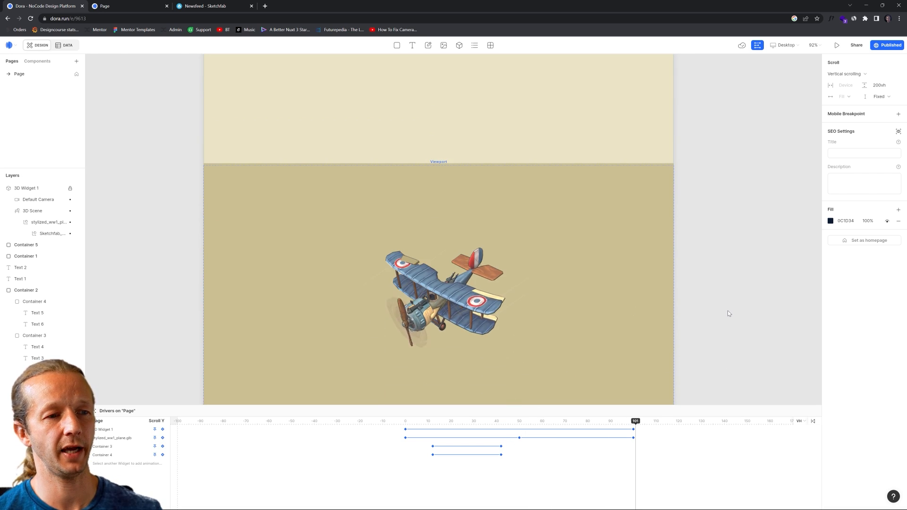
scroll(729, 311, down, 4)
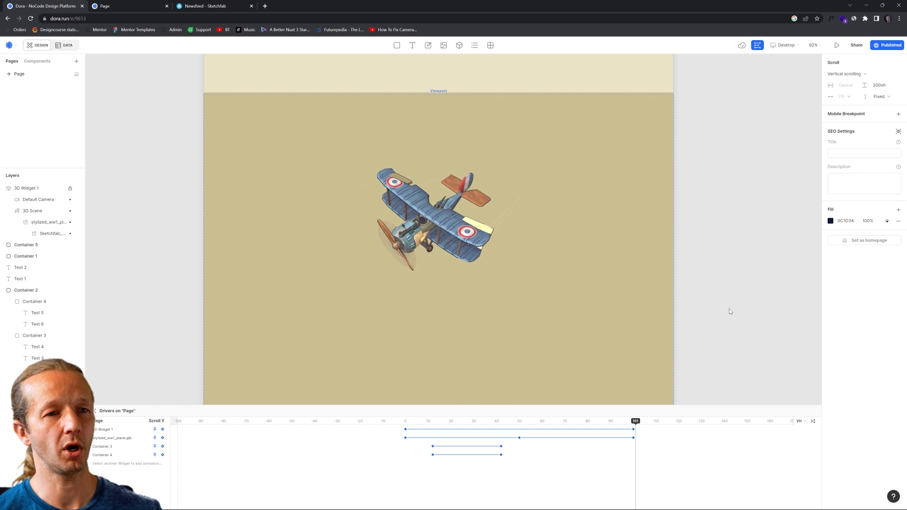
scroll(731, 310, down, 1)
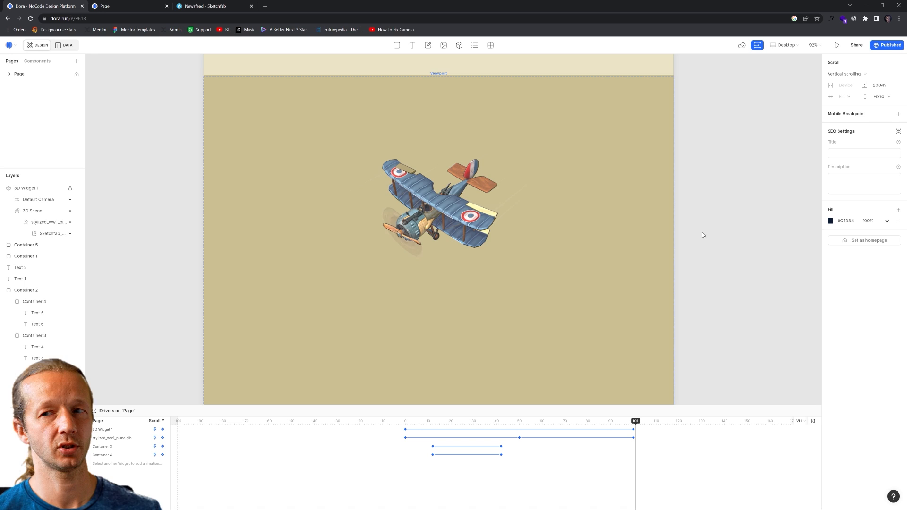
scroll(313, 185, up, 3)
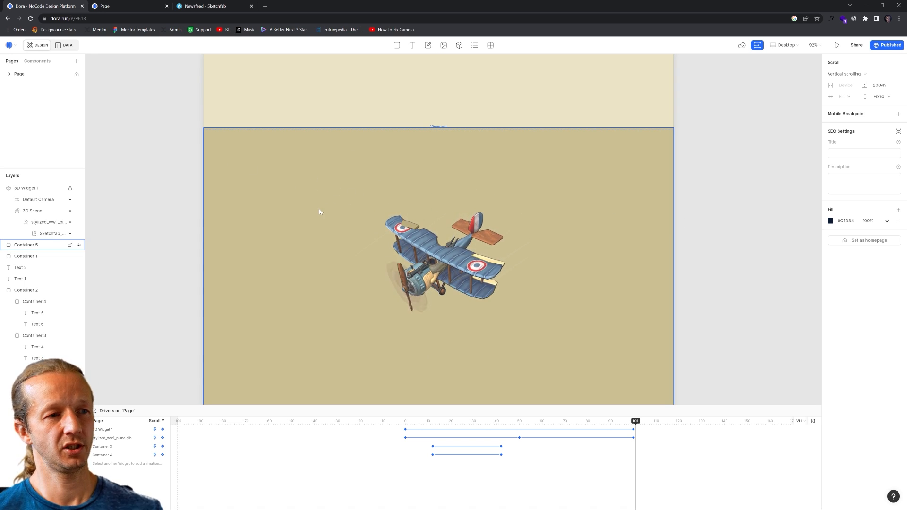
key(t)
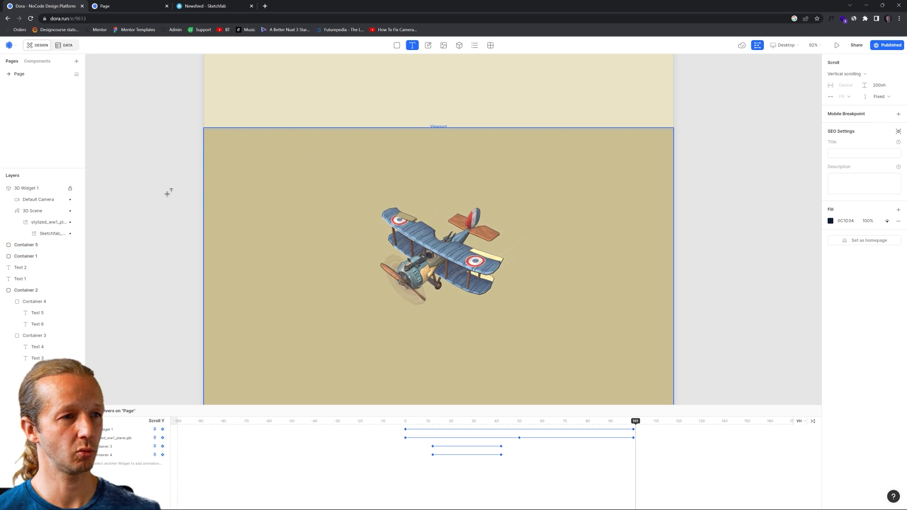
click(26, 244)
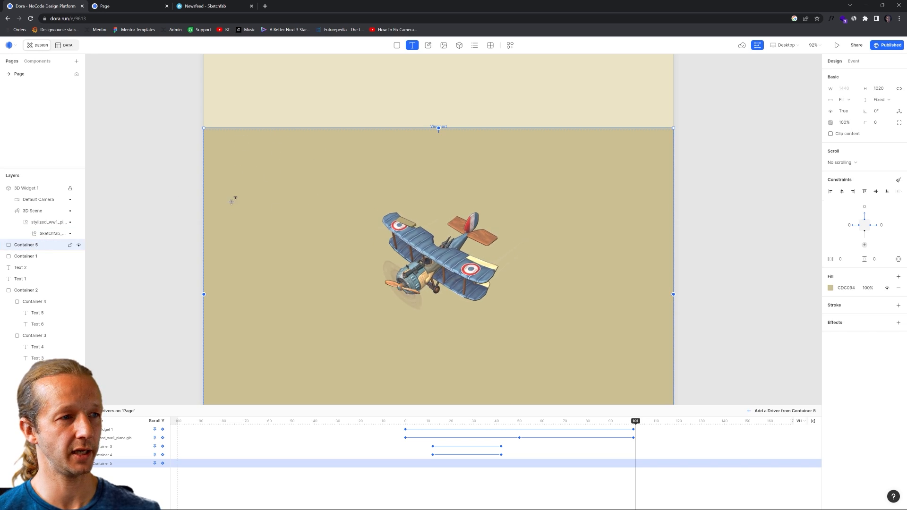
click(255, 180)
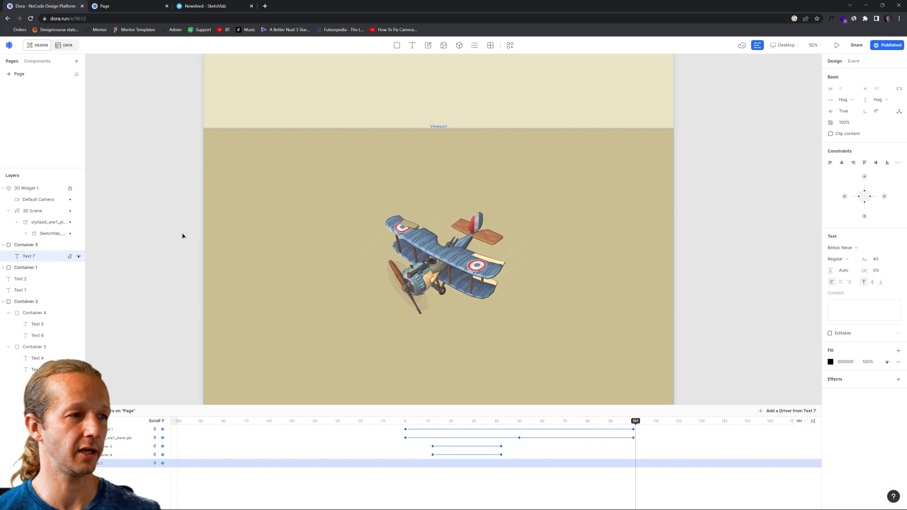
key(Escape)
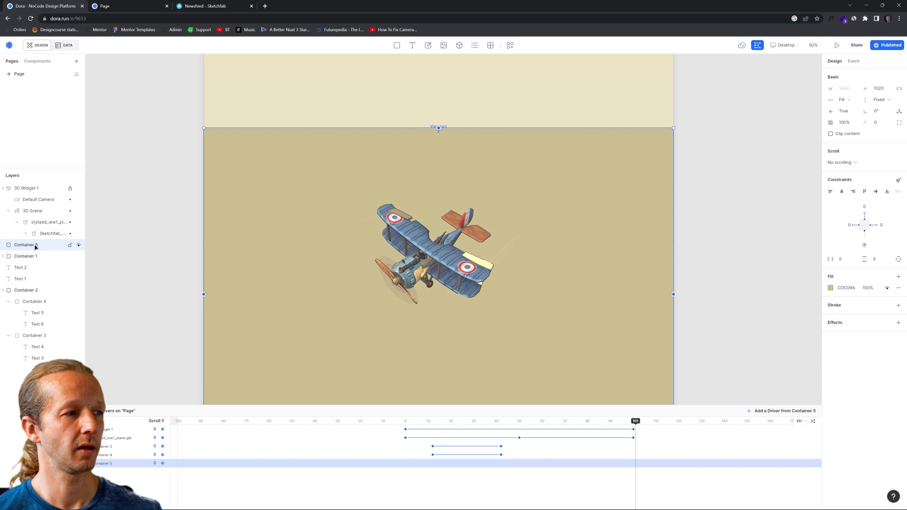
click(140, 215)
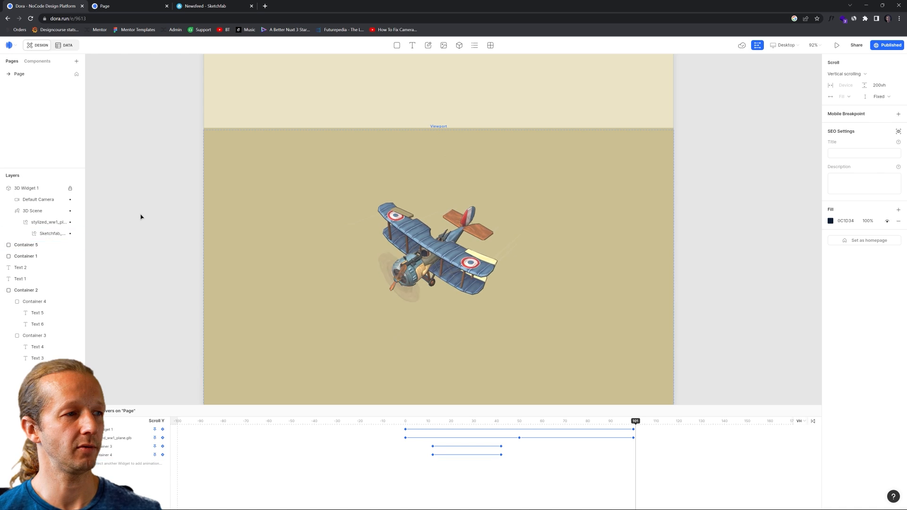
Add a text element reading DOWNLOAD inside the darker tan section, Container 5.
key(t)
click(272, 183)
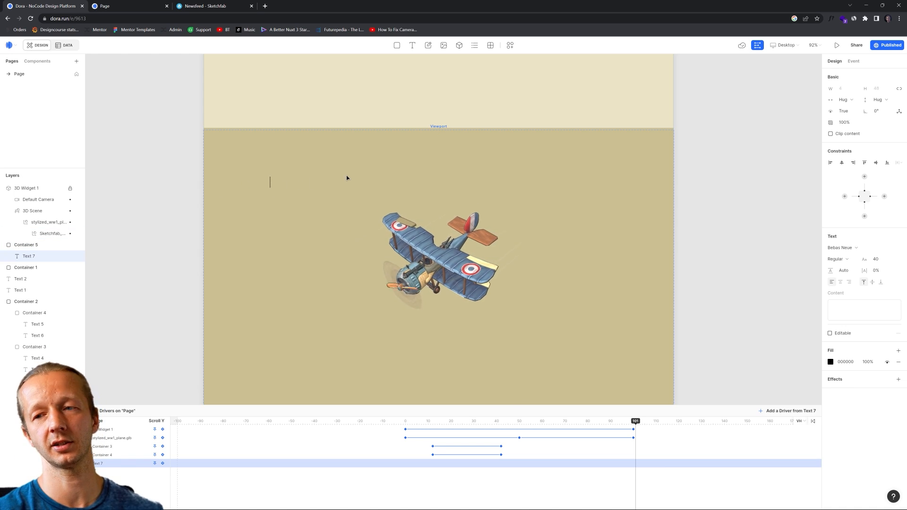
text(DOWNLOAD)
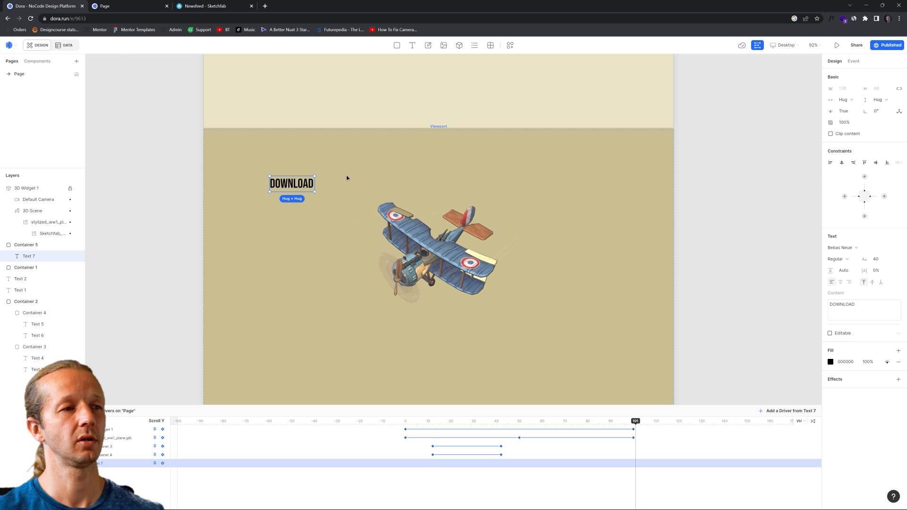
click(175, 171)
Set the font size of the DOWNLOAD text in Container 5 to 300.
click(33, 245)
click(32, 256)
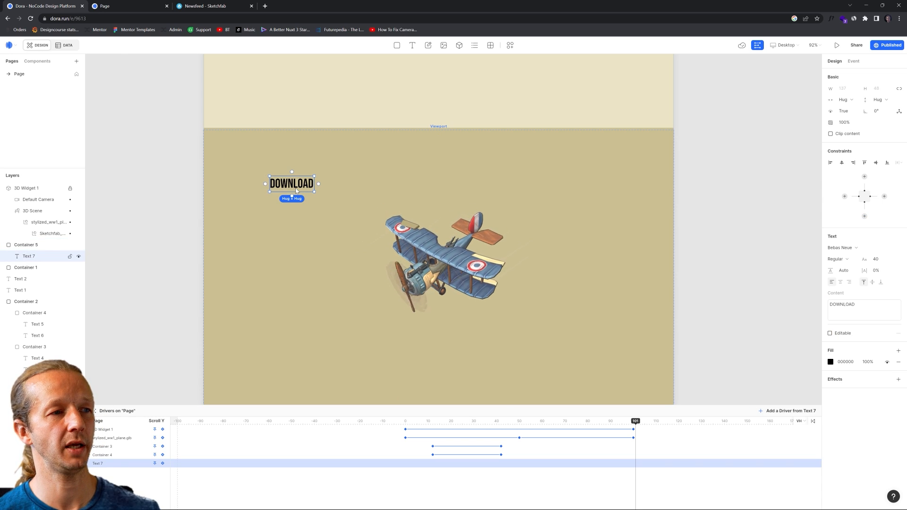
click(877, 259)
text(300)
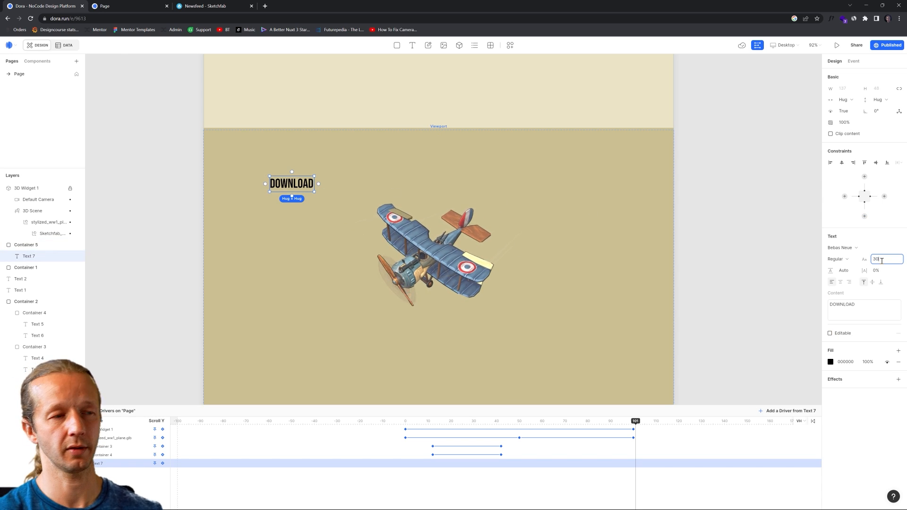
key(Return)
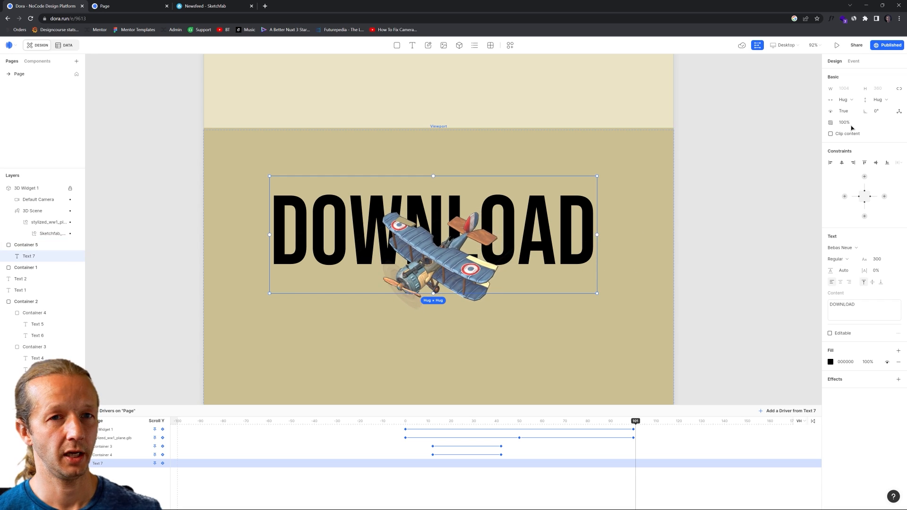
Centre the DOWNLOAD text horizontally in Container 5 and constrain it 255 from the container's top edge.
click(841, 164)
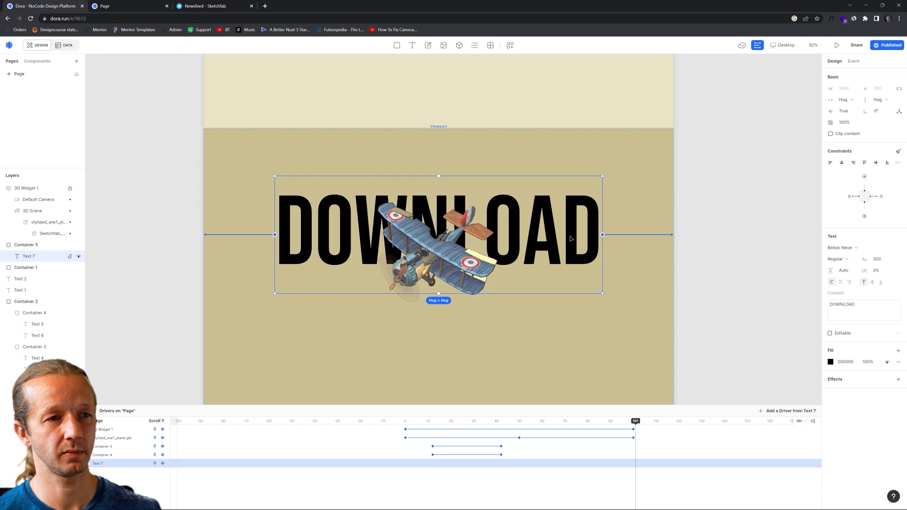
drag(560, 233, 560, 269)
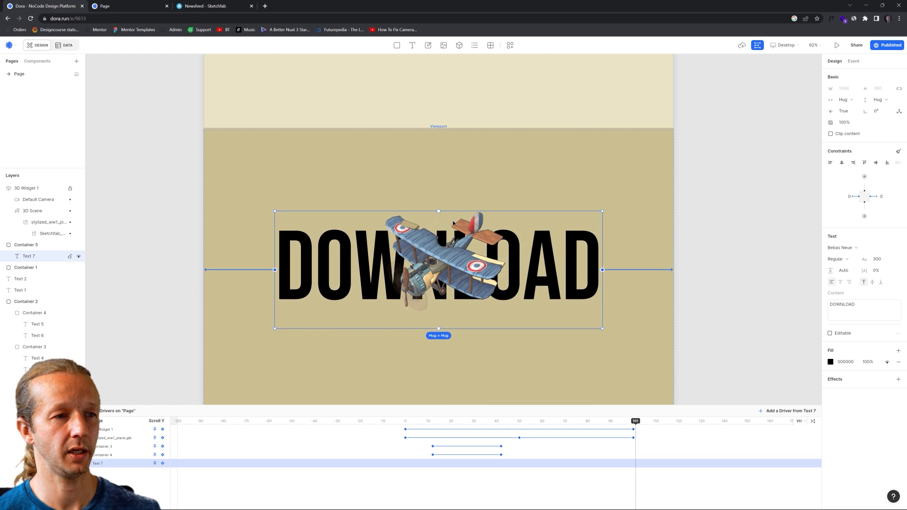
drag(438, 213, 439, 131)
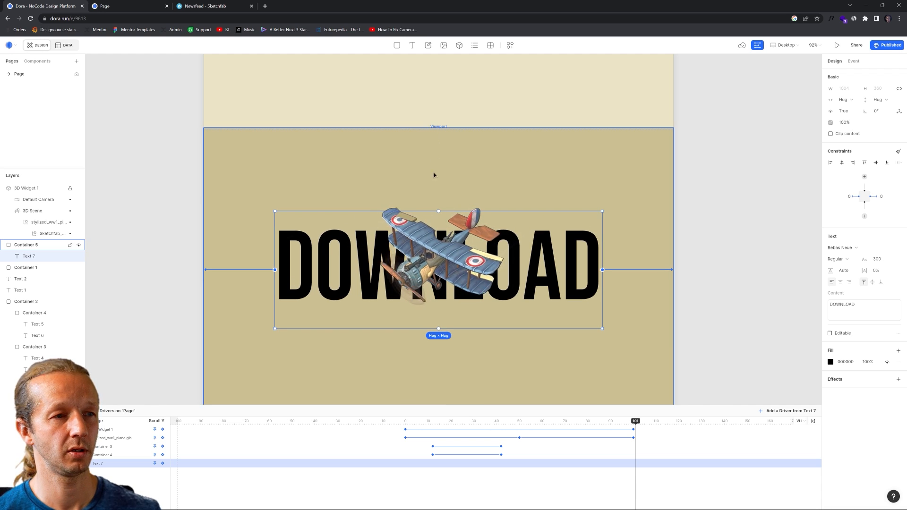
drag(439, 211, 439, 128)
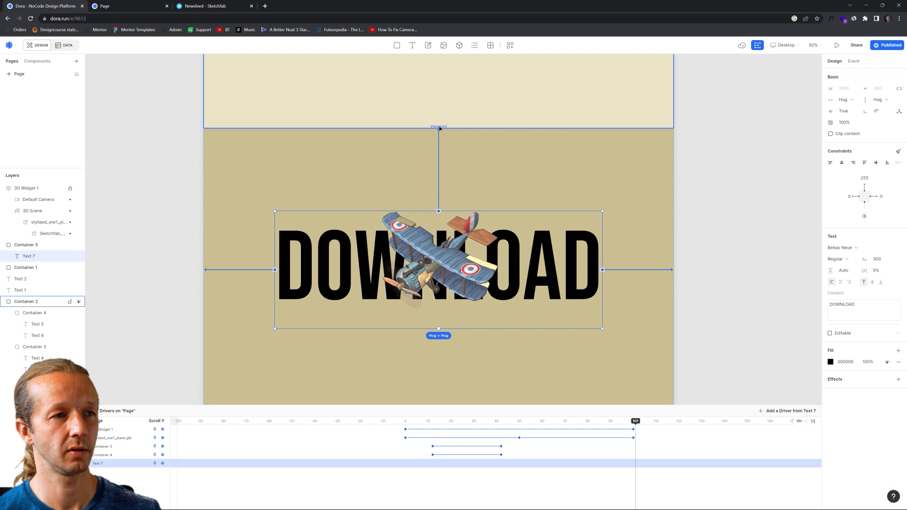
Reduce the opacity of the large DOWNLOAD text in Container 5 to 9%.
click(706, 225)
scroll(703, 238, down, 5)
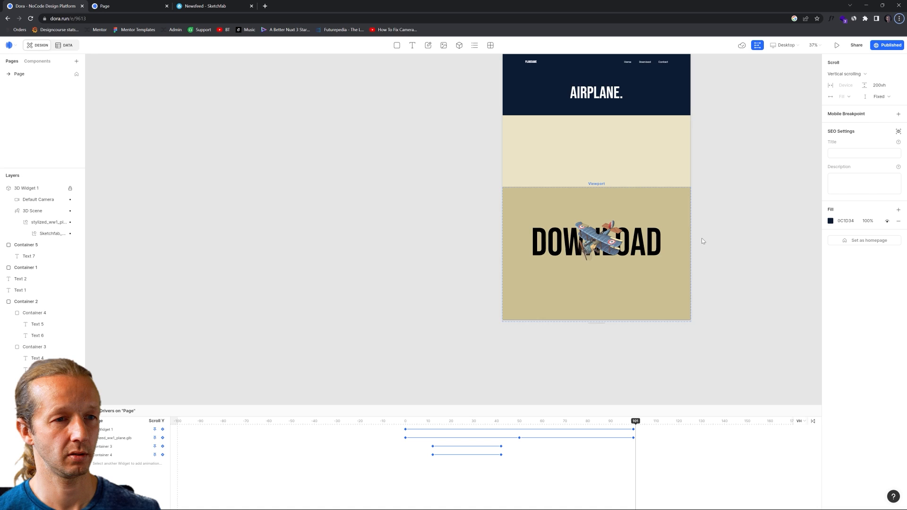
scroll(700, 239, up, 5)
click(582, 233)
click(583, 234)
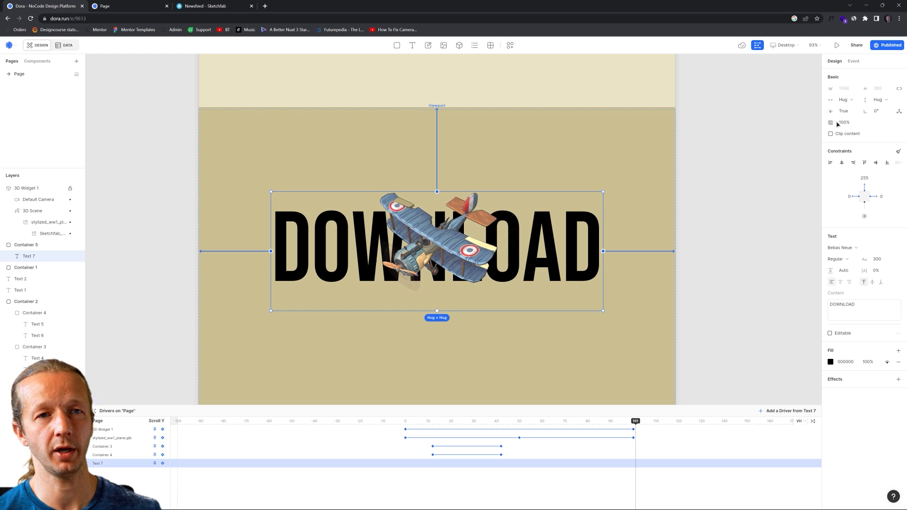
drag(830, 122, 782, 124)
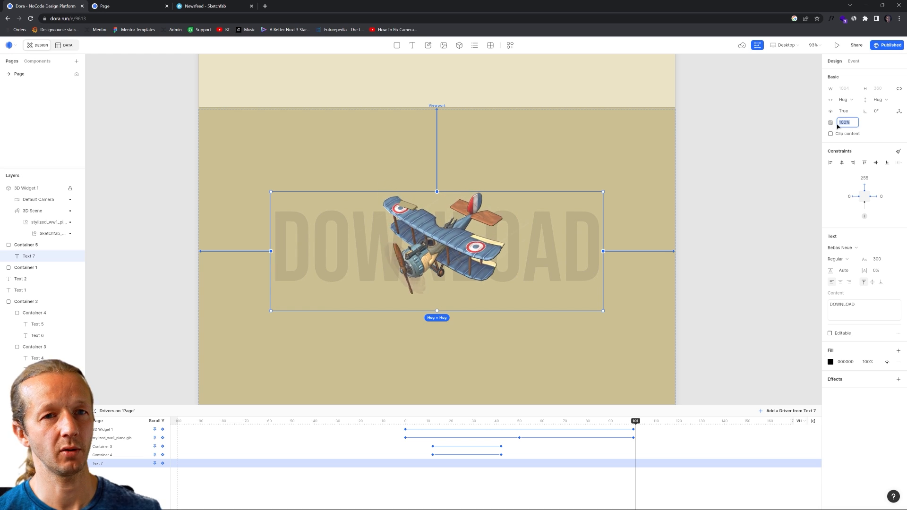
click(752, 189)
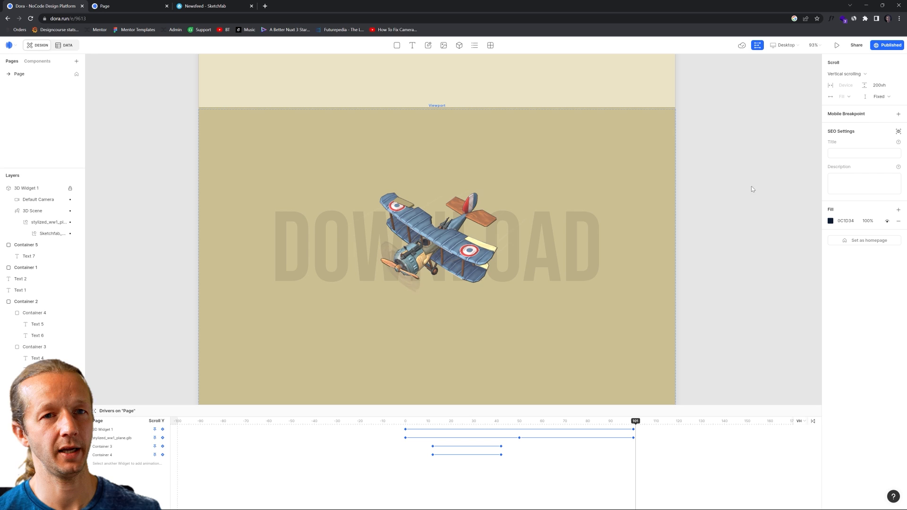
click(540, 261)
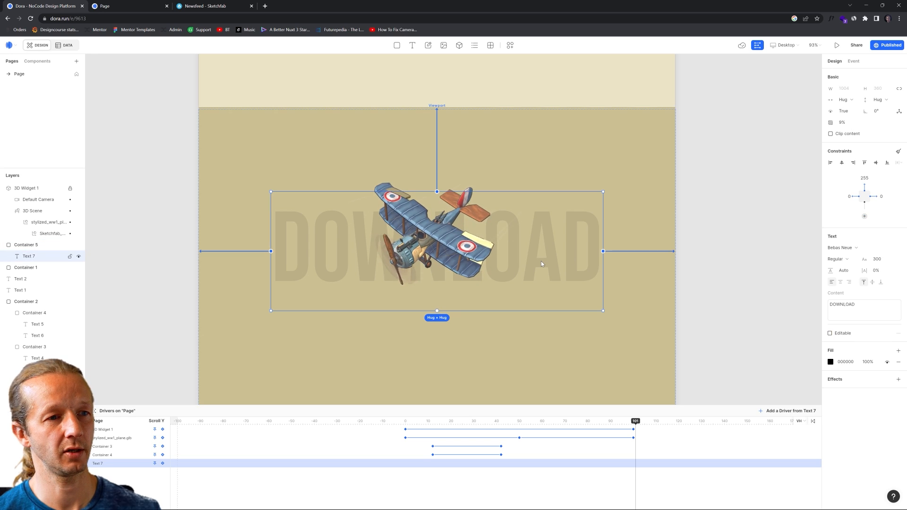
click(758, 219)
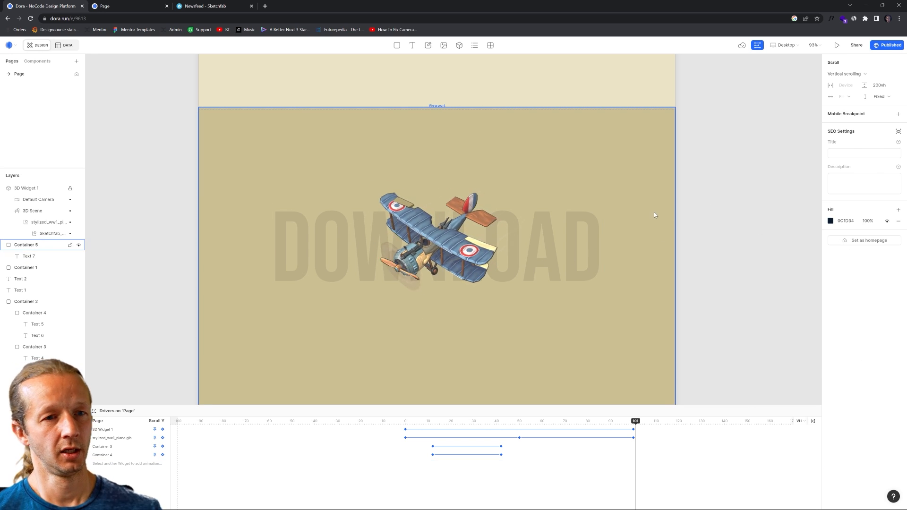
Reload the published page and check its DOWNLOAD section in a smaller browser window, then return to the maximized editor.
click(142, 3)
click(30, 19)
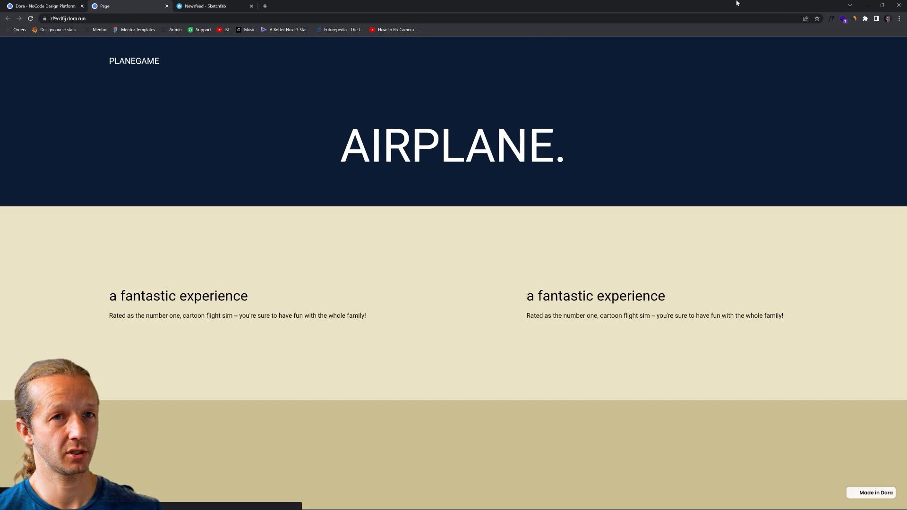
click(881, 5)
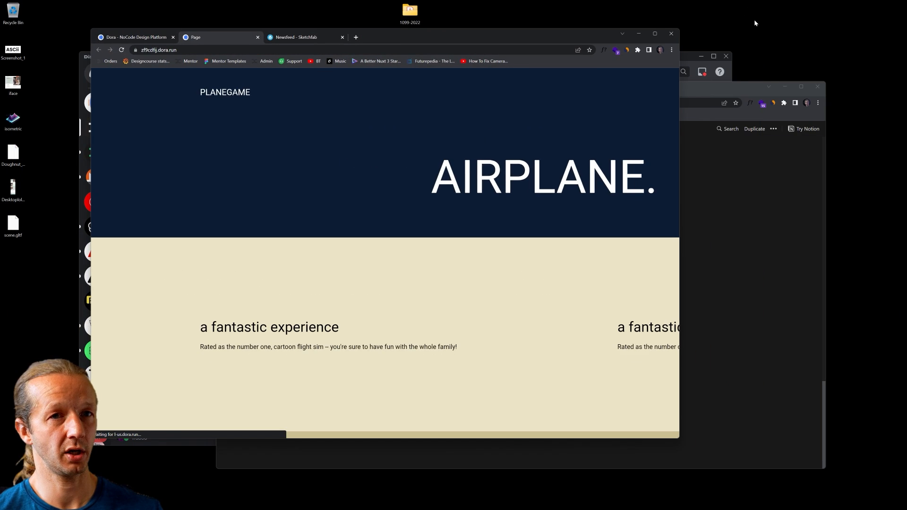
scroll(678, 92, down, 10)
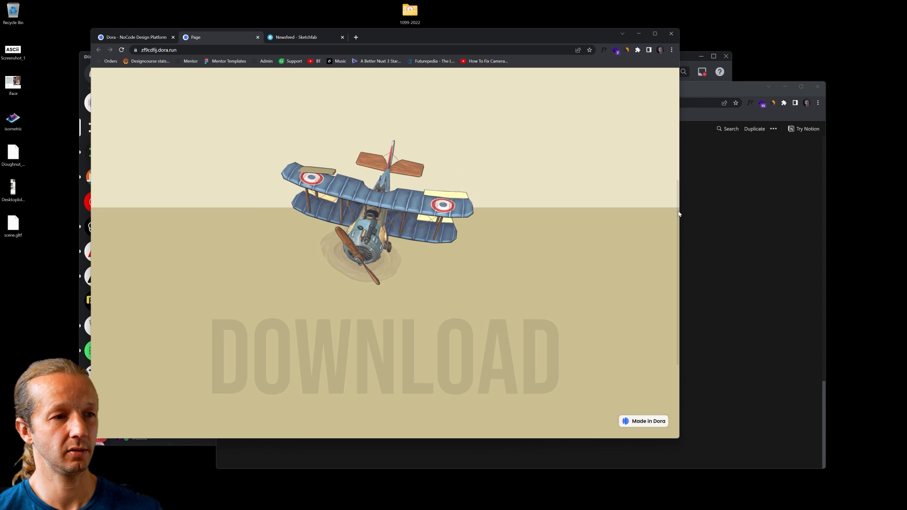
click(140, 41)
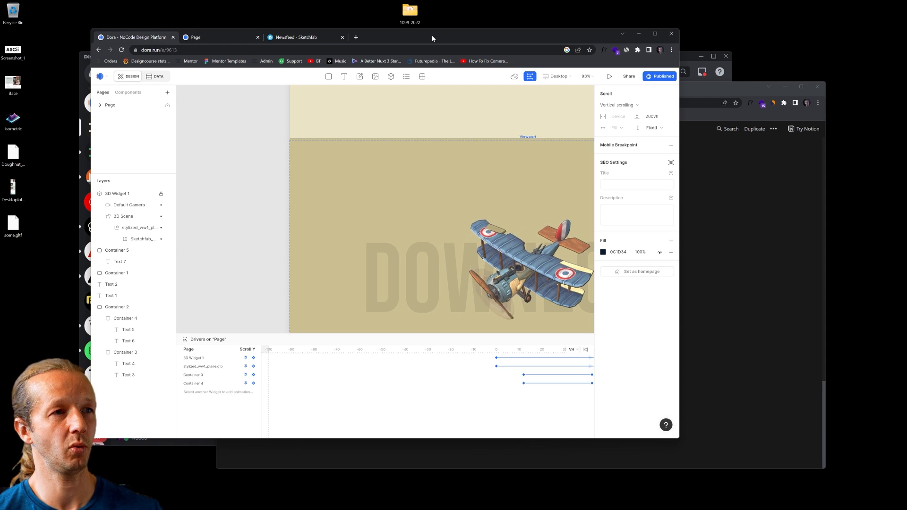
double_click(432, 35)
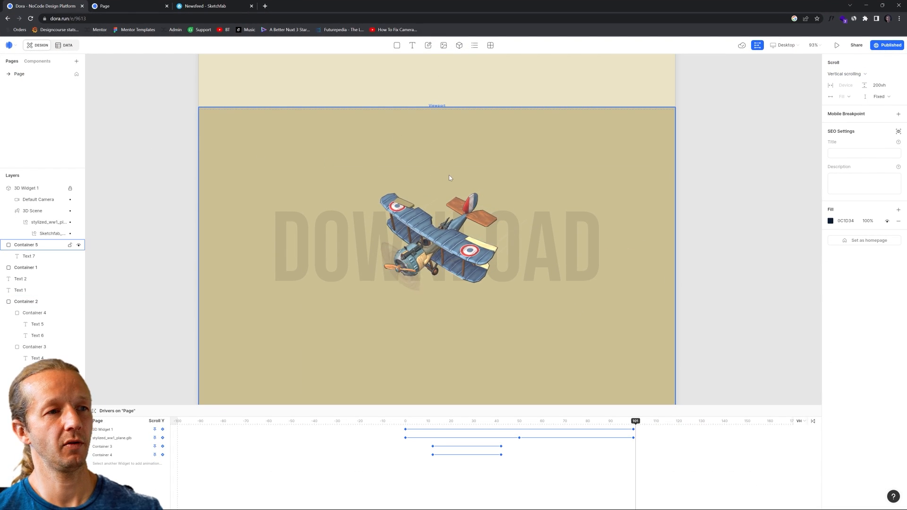
Add a text element reading "start playing" in Container 5 above the plane.
key(t)
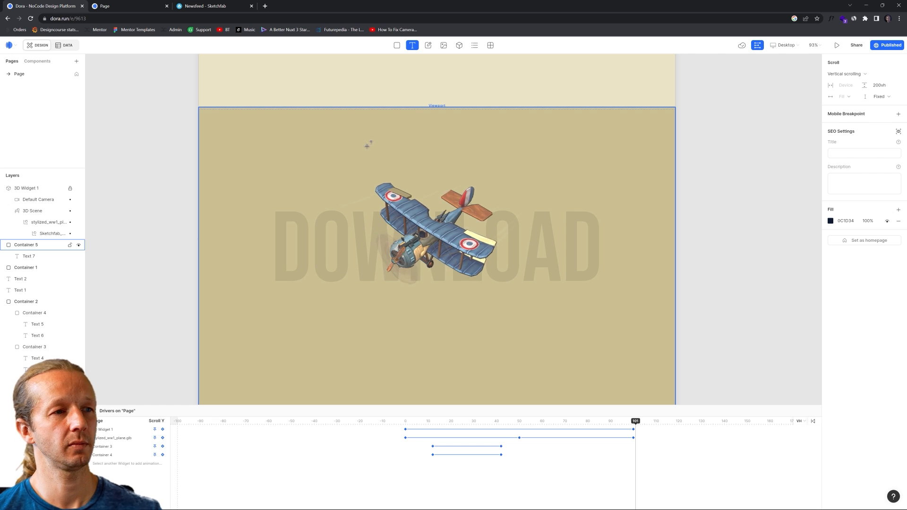
click(366, 142)
text(start playingv)
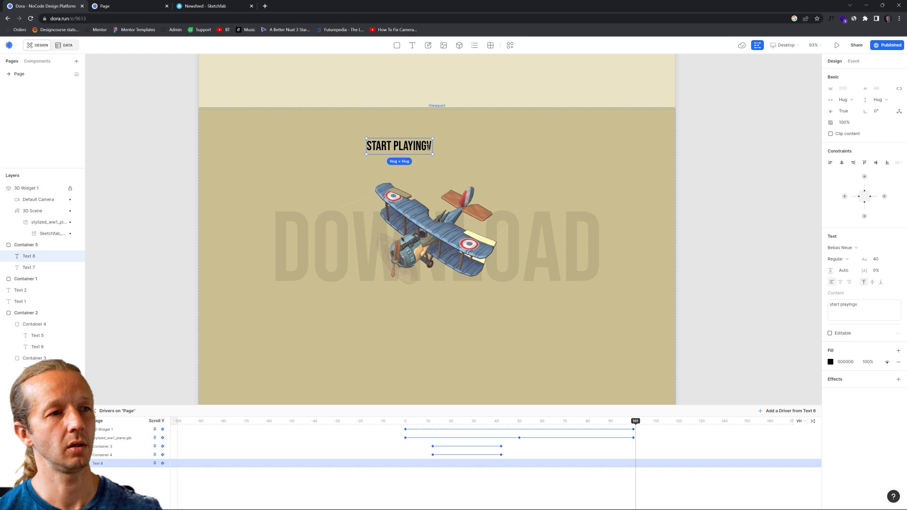
click(728, 167)
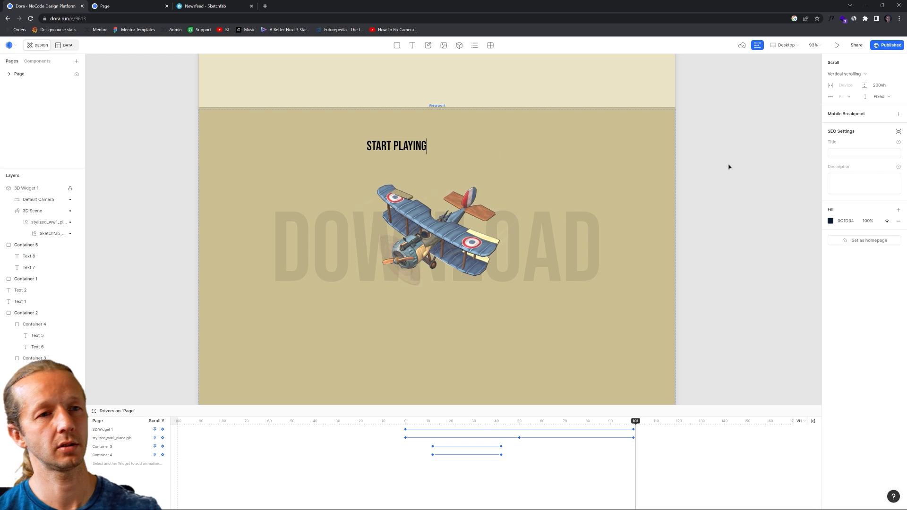
click(408, 154)
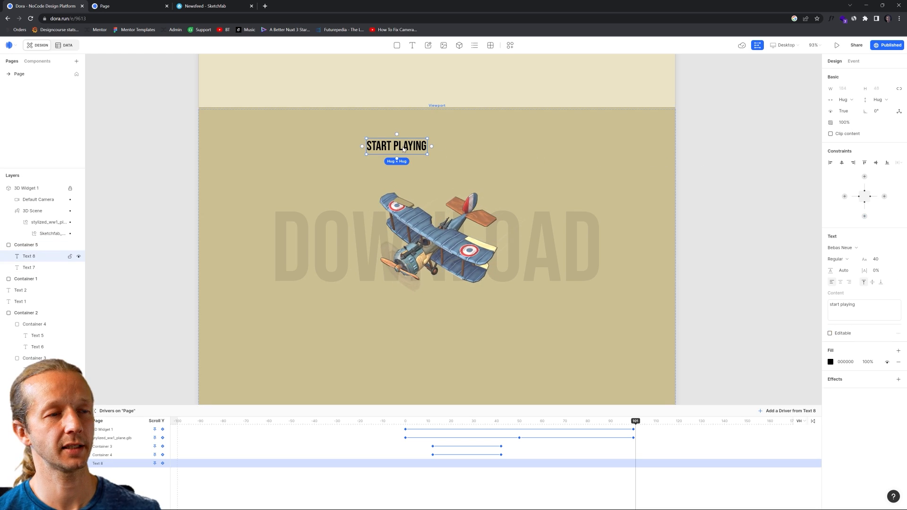
Centre the START PLAYING text horizontally just above the plane and constrain it 164 from Container 5's top edge.
drag(426, 157, 447, 172)
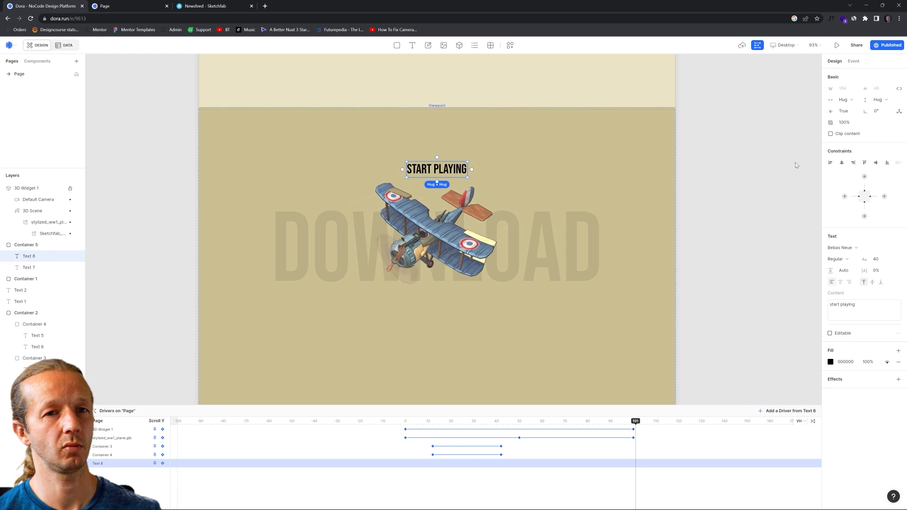
click(841, 162)
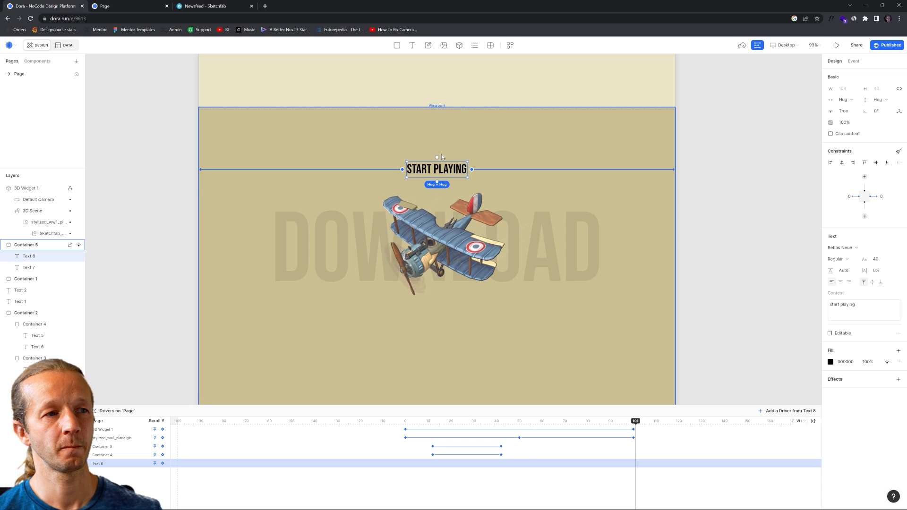
drag(437, 157, 437, 109)
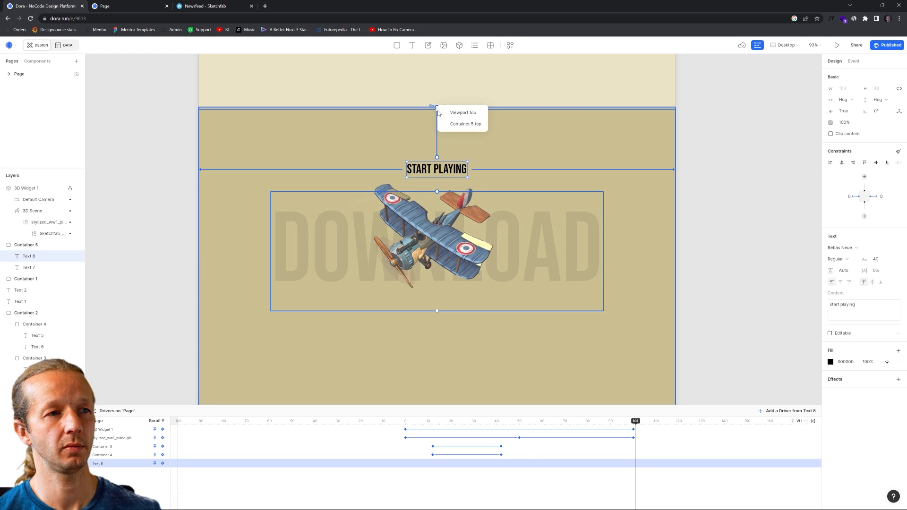
click(461, 123)
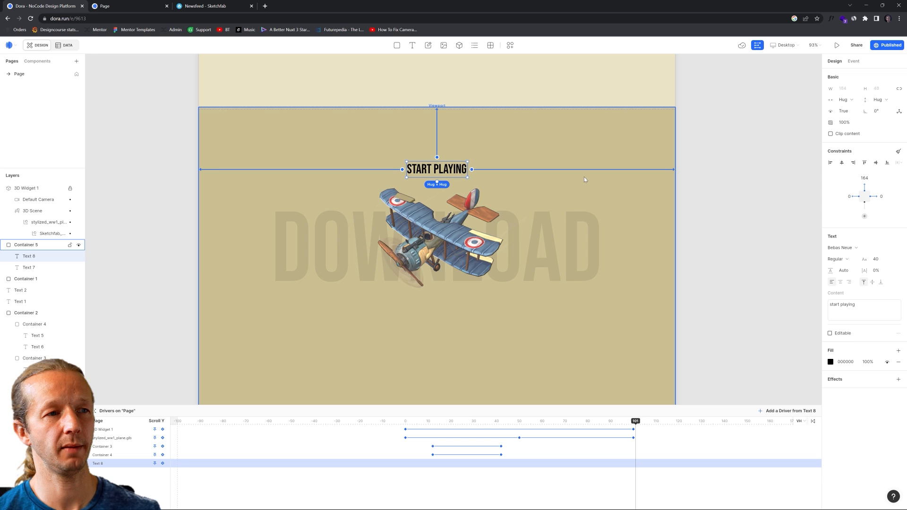
Set the letter spacing of the START PLAYING text to 20%.
click(886, 272)
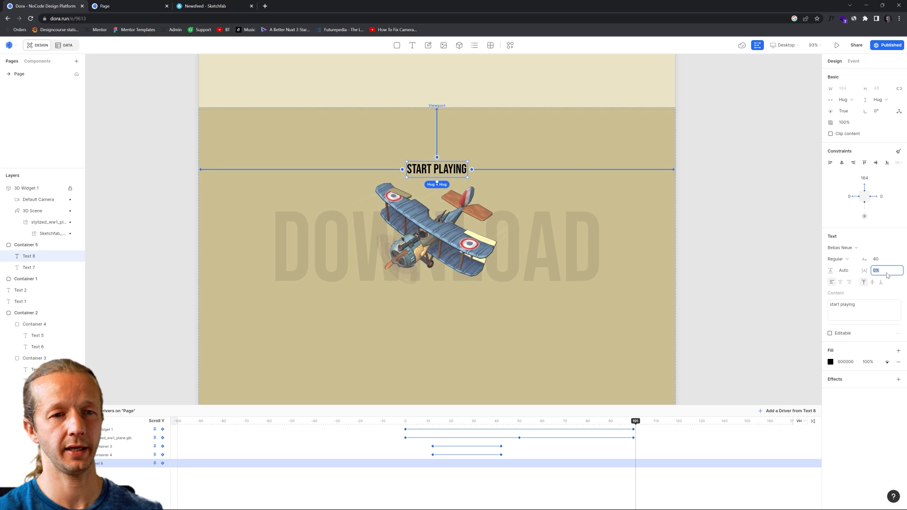
text(2)
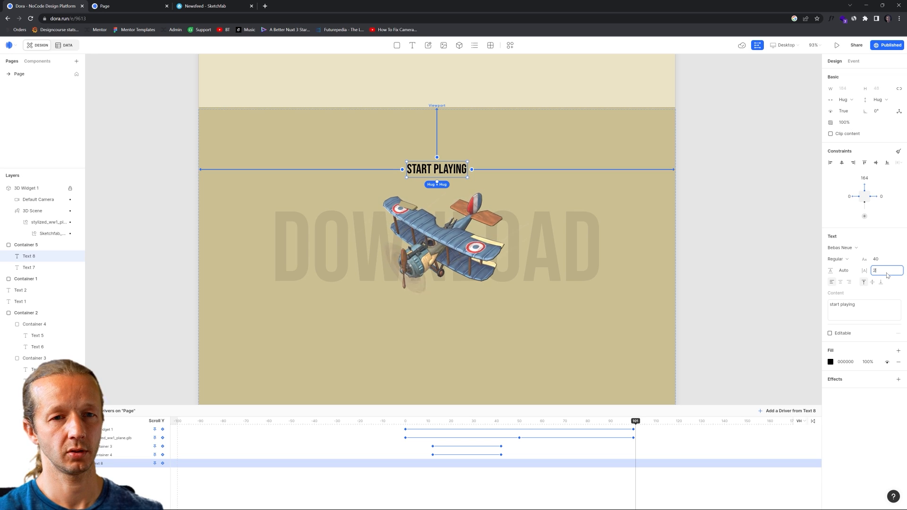
text(0%)
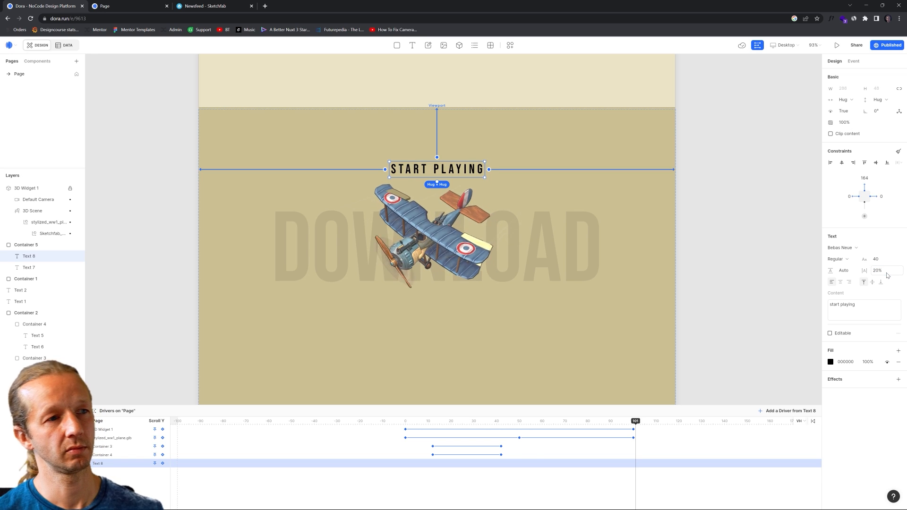
key(Return)
click(757, 237)
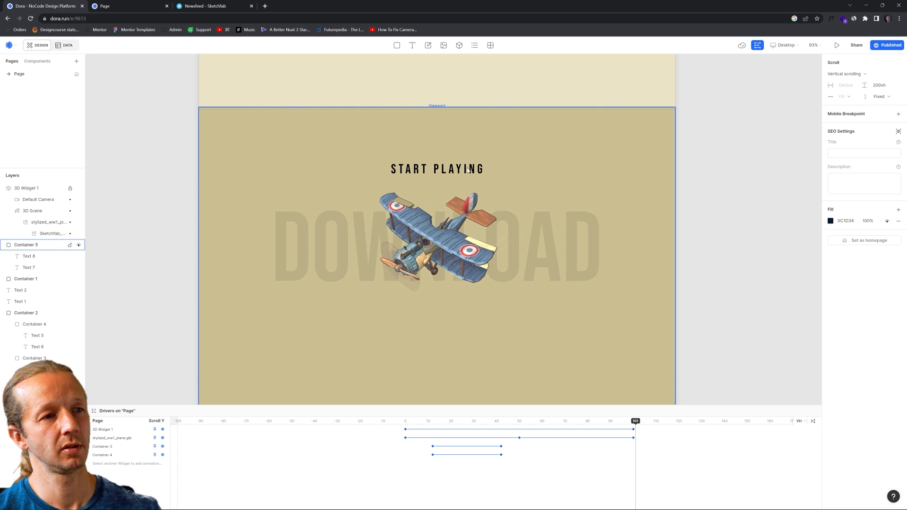
click(441, 171)
click(715, 146)
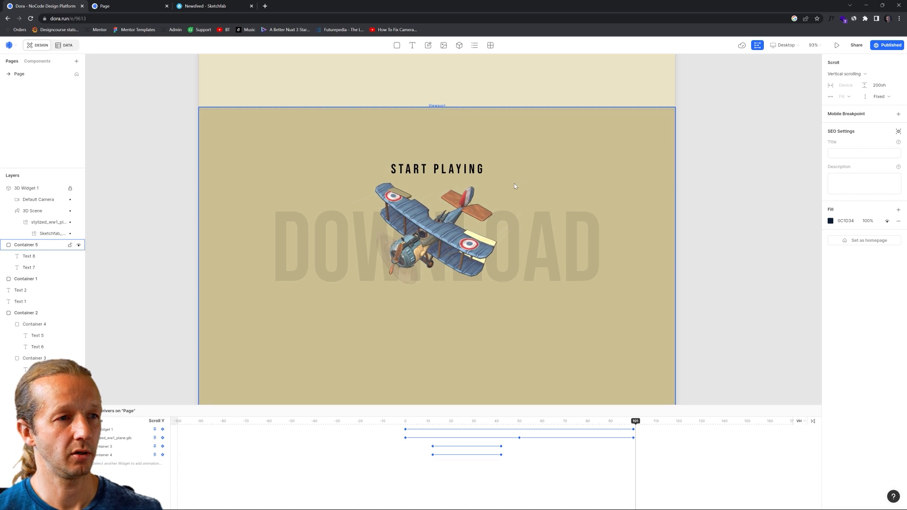
Add a START PLAYING keyframe at scroll position 90 with 0% opacity and a distance of 85 from Container 5's top.
click(409, 167)
click(409, 167)
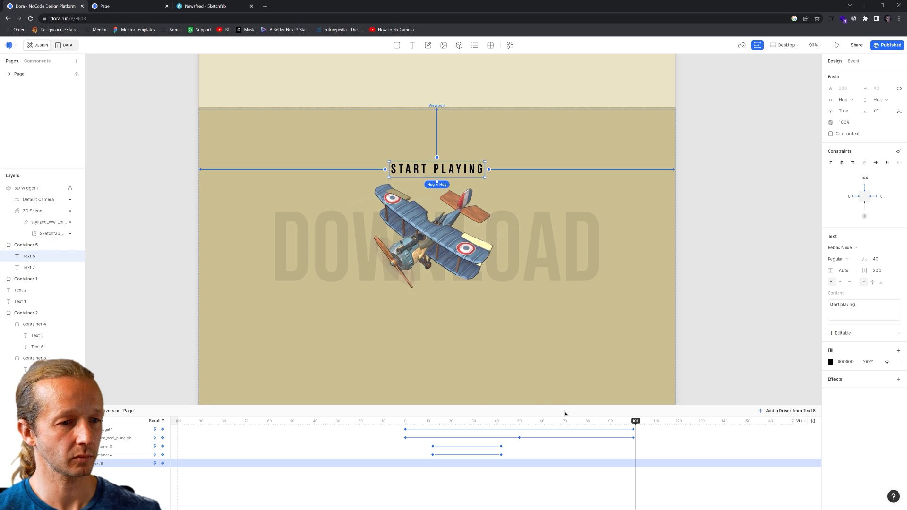
drag(583, 421, 610, 433)
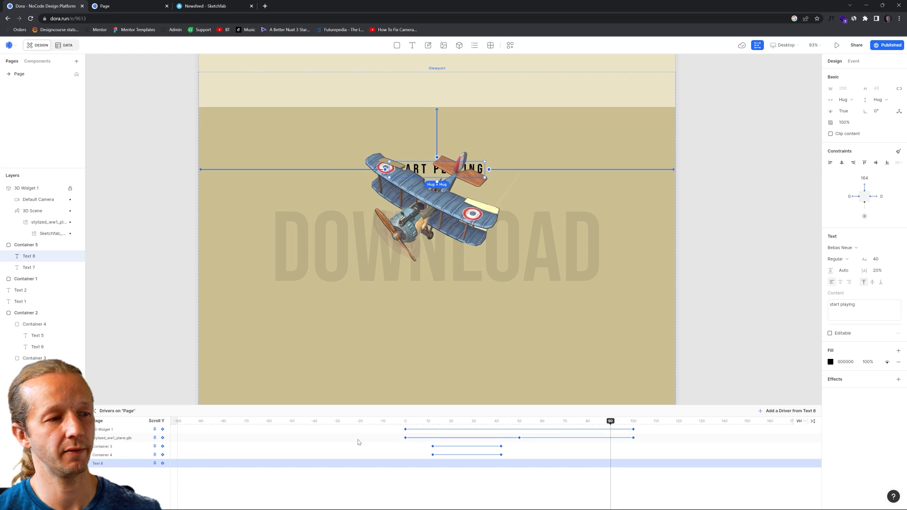
click(162, 463)
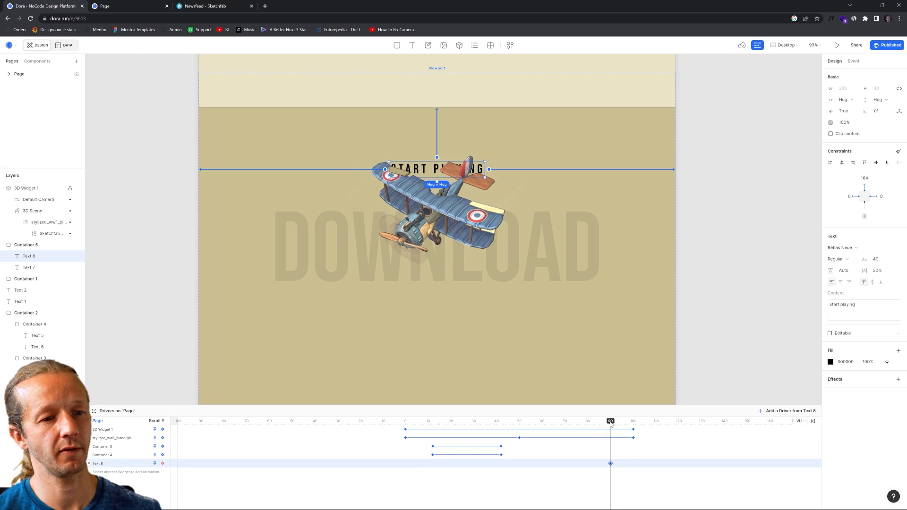
click(848, 122)
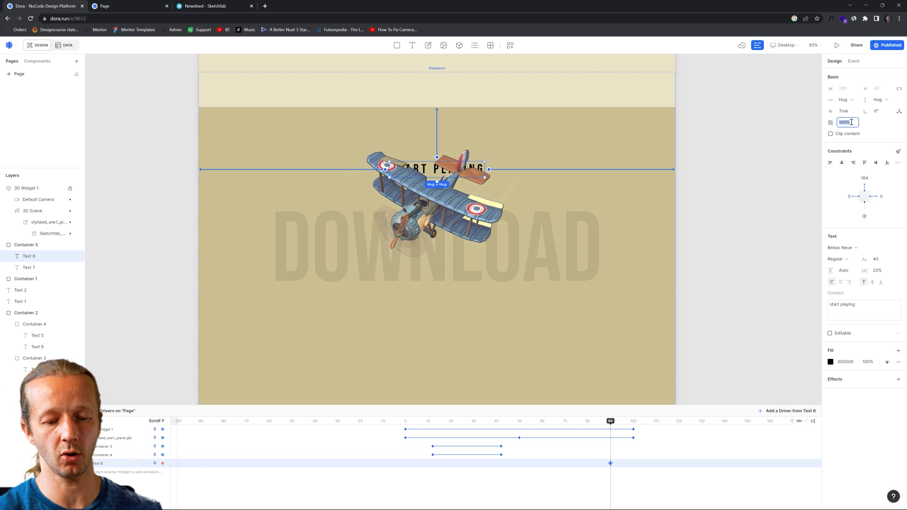
text(0)
key(Return)
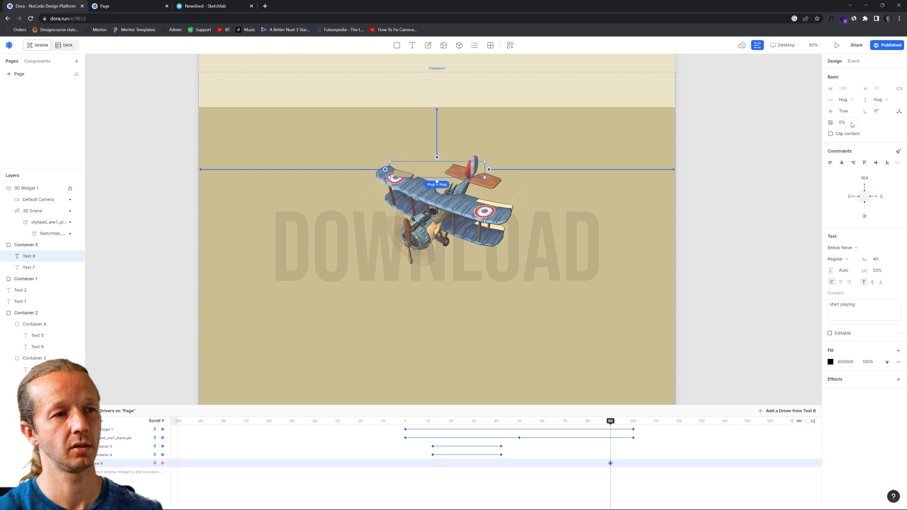
drag(423, 168, 421, 143)
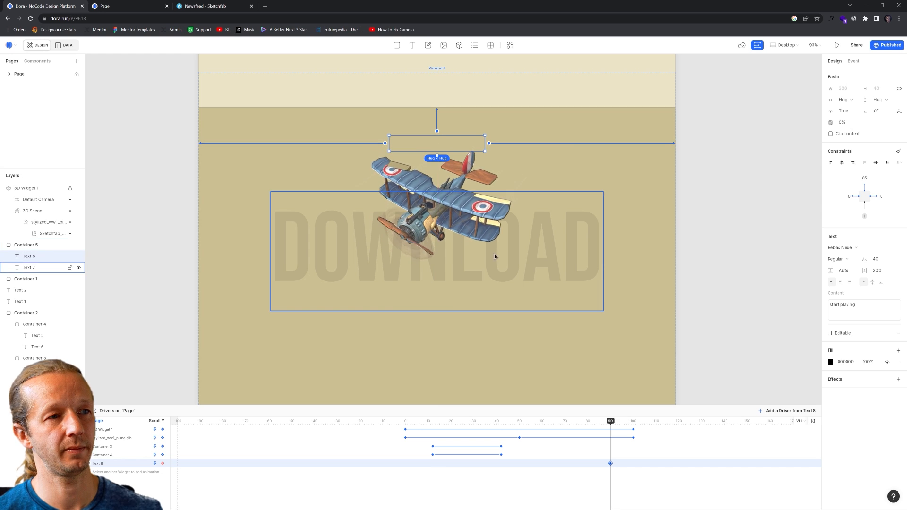
Add a START PLAYING keyframe at scroll position 100 with a top distance of 174 and 100% opacity, and scrub the animation.
drag(616, 422, 633, 422)
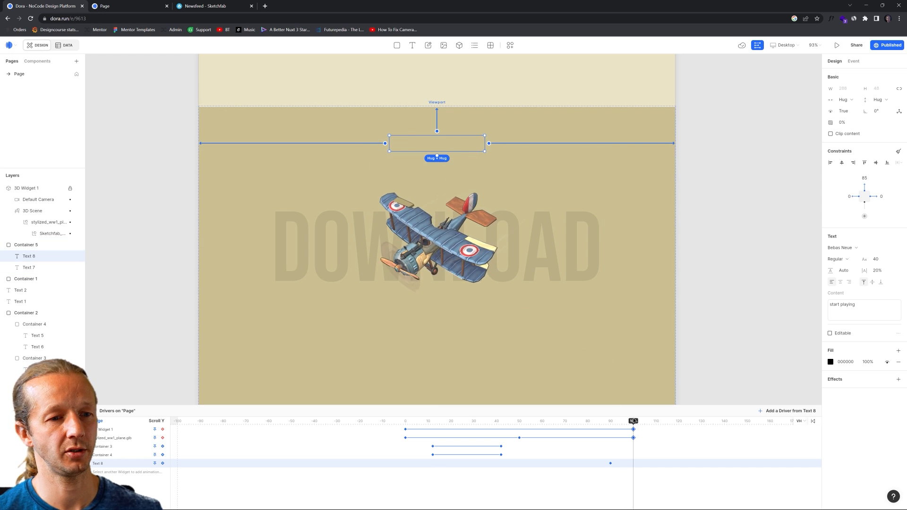
click(163, 464)
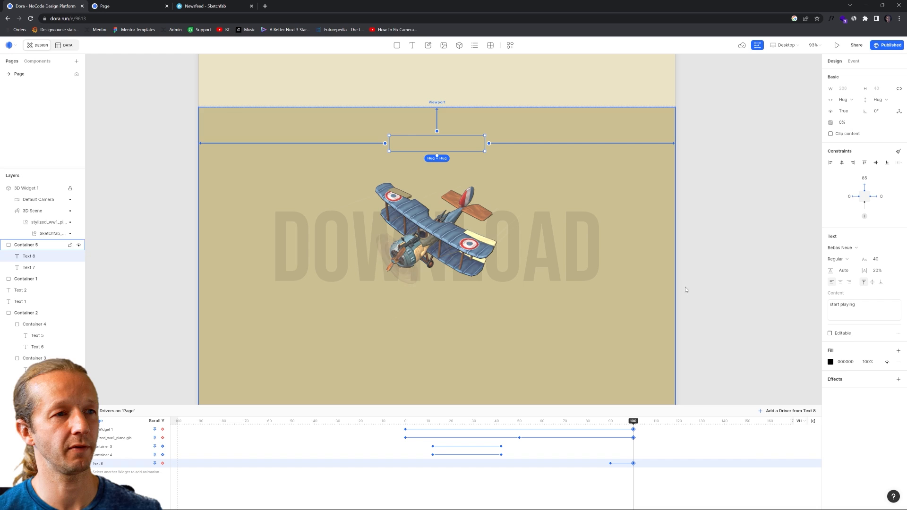
drag(437, 148, 438, 177)
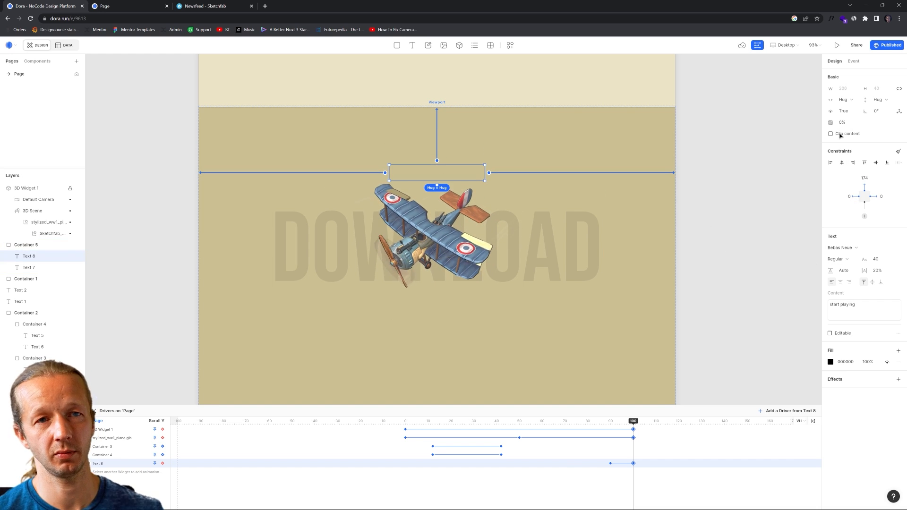
text(100)
key(Return)
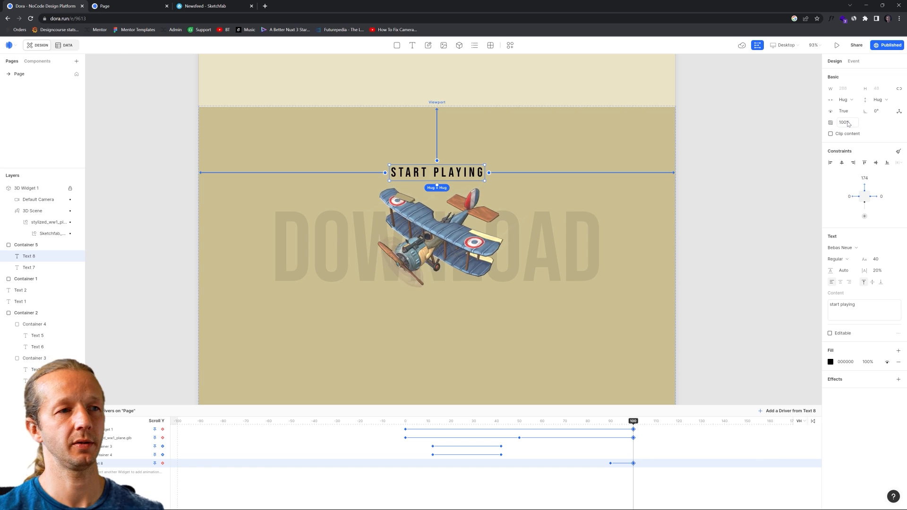
click(730, 365)
mouse_move(638, 422)
mouse_down()
mouse_move(608, 424)
mouse_move(629, 424)
mouse_up()
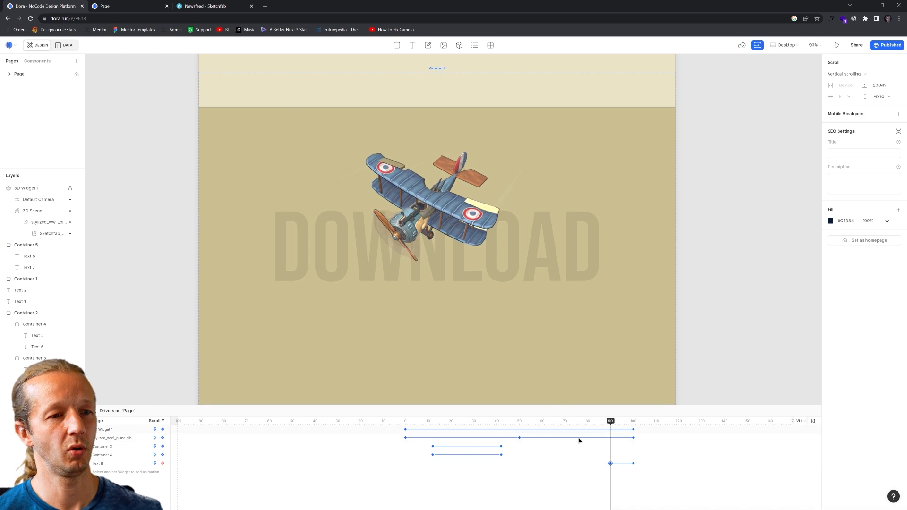
Preview the START PLAYING fade-in by scrubbing the timeline and scrolling the published page in a smaller window.
click(121, 465)
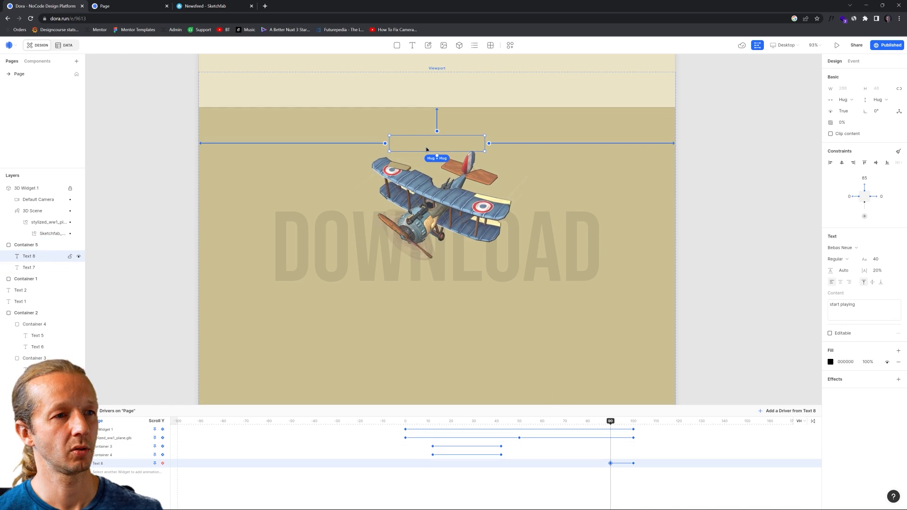
click(639, 418)
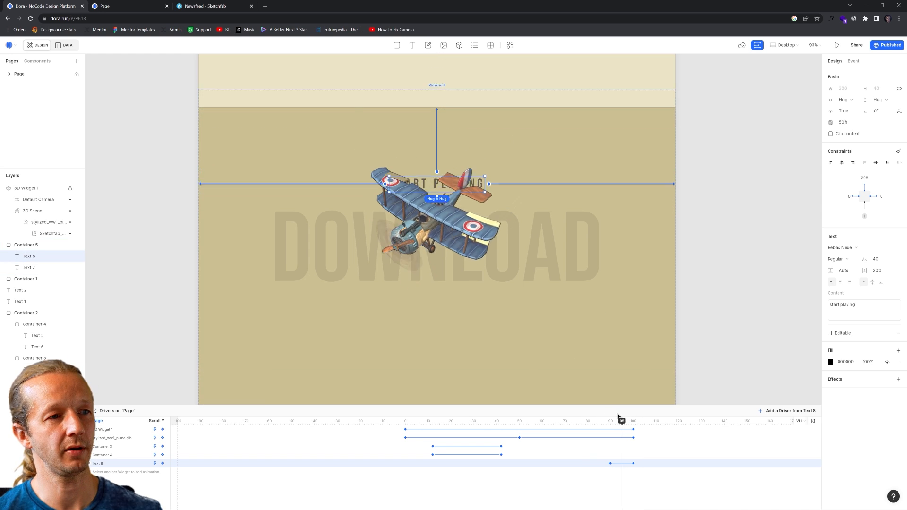
click(124, 5)
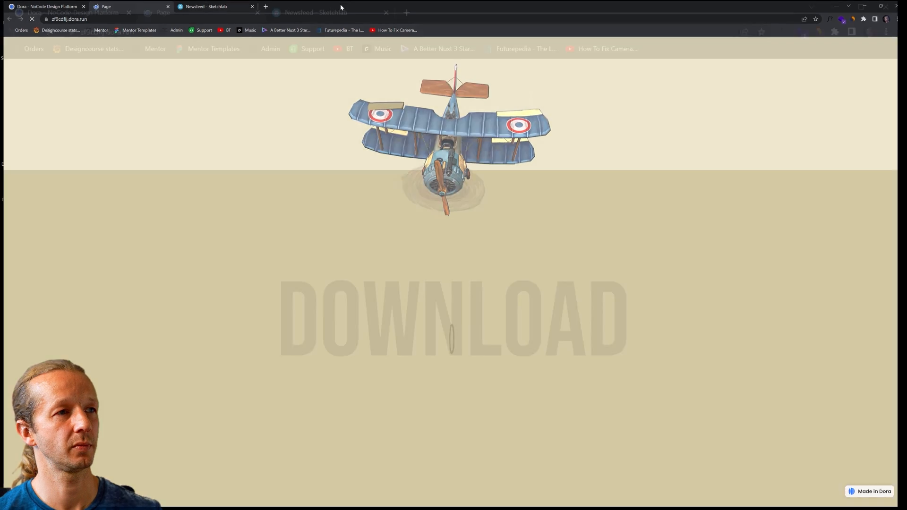
double_click(340, 4)
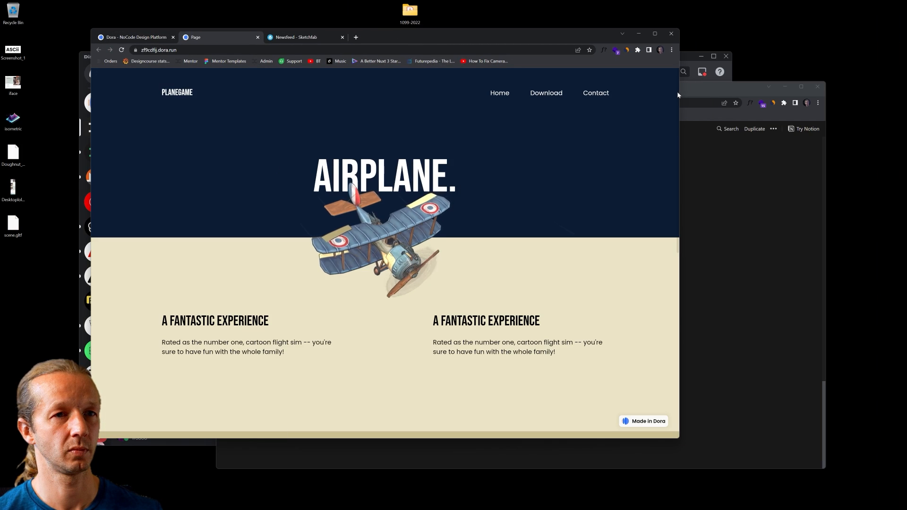
scroll(677, 117, down, 5)
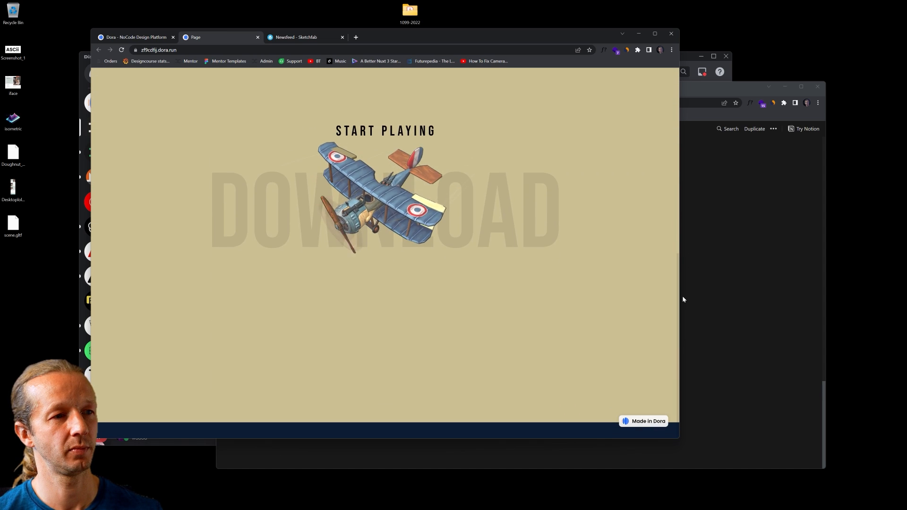
click(142, 41)
double_click(475, 36)
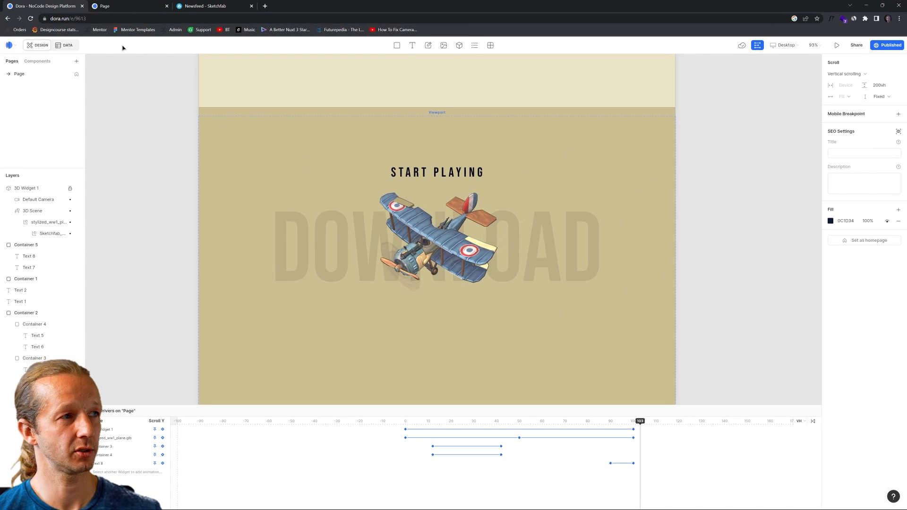
Draw a container about 361 × 105 below the plane with a 000000 fill and corner radius 8, and name it Button.
click(397, 46)
mouse_move(388, 316)
mouse_down()
mouse_move(502, 359)
mouse_move(507, 350)
mouse_up()
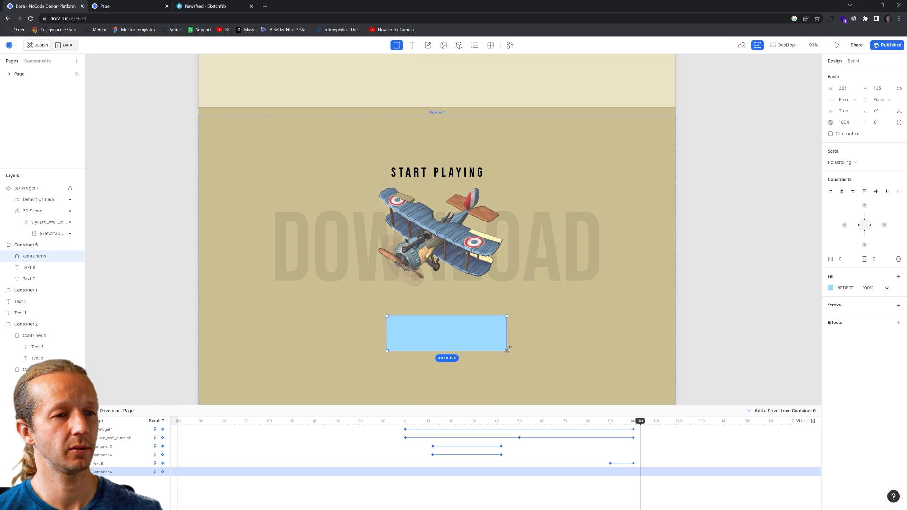
click(830, 287)
drag(798, 278, 705, 317)
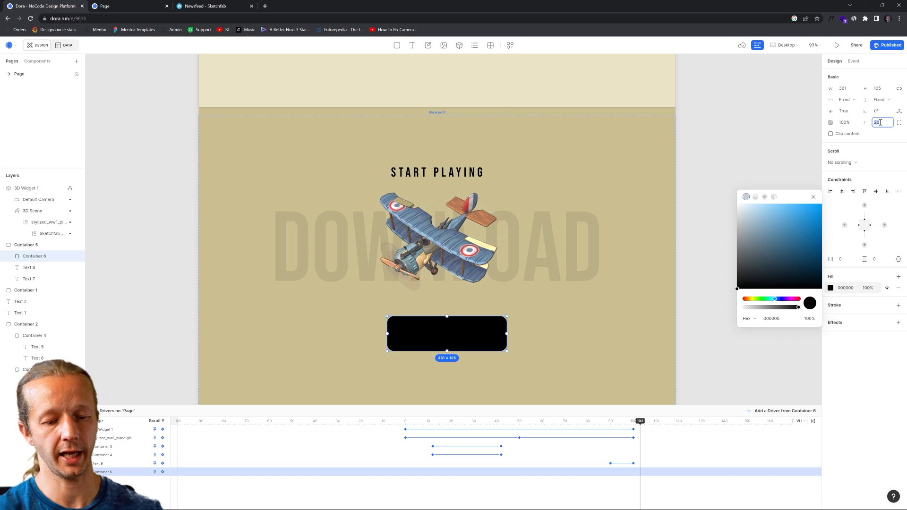
click(771, 156)
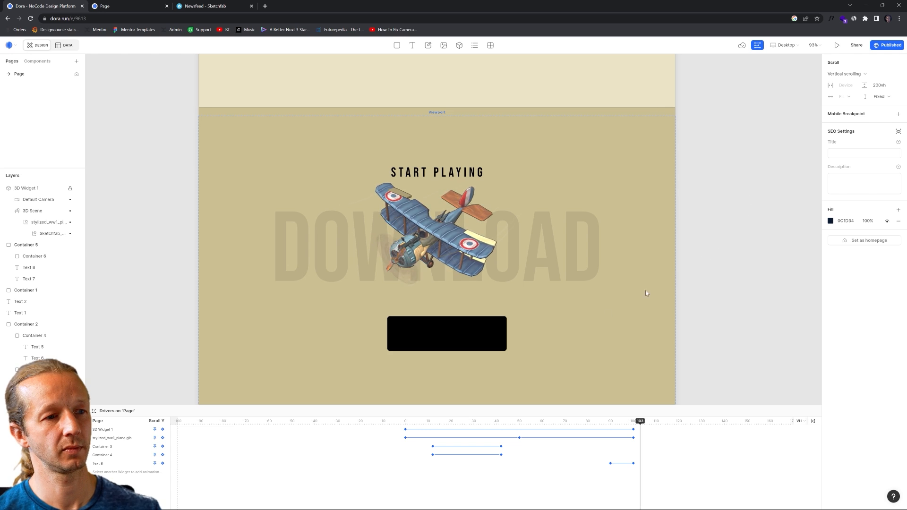
click(442, 335)
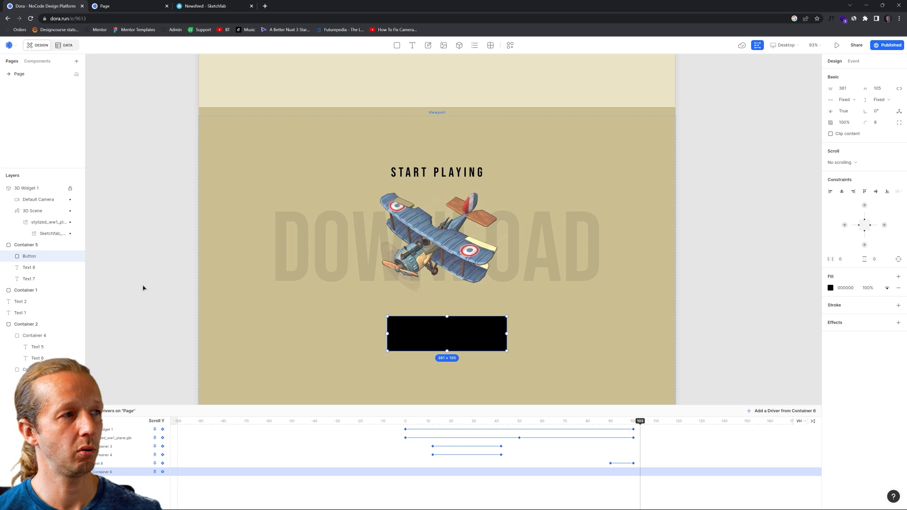
Add the text "GET THE GAME." inside the Button container and set its fill to FFFFFF.
key(t)
click(401, 327)
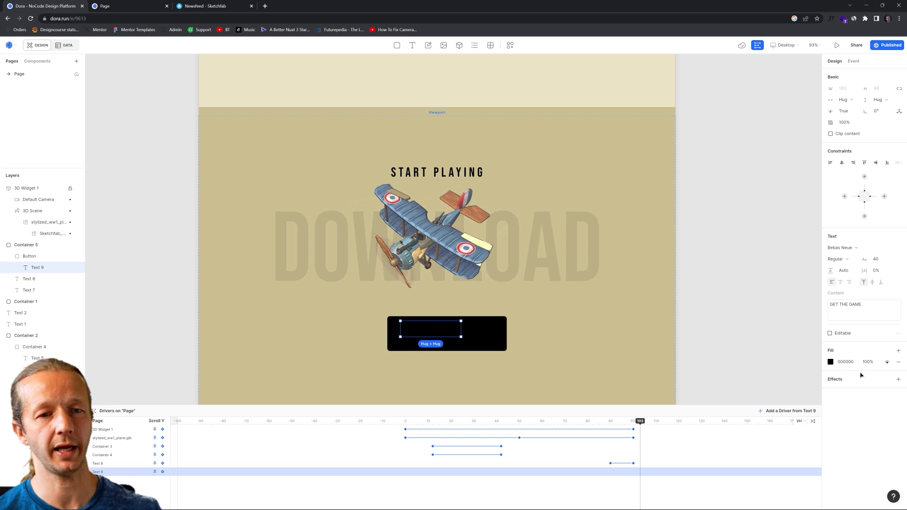
click(830, 363)
drag(747, 215, 721, 189)
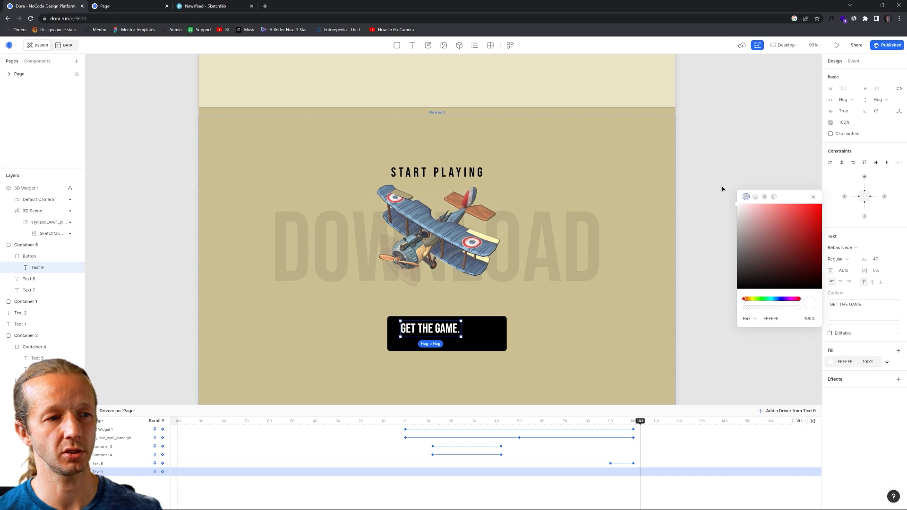
click(715, 301)
Centre the GET THE GAME. text horizontally and vertically within the button.
double_click(438, 330)
double_click(441, 332)
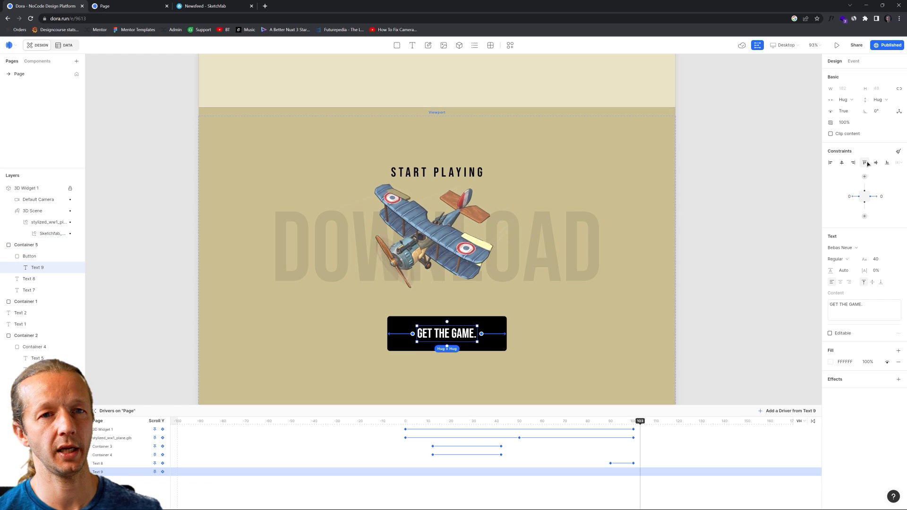
click(705, 306)
Narrow the Button container to a width of about 328 and centre it horizontally in Container 5.
click(484, 334)
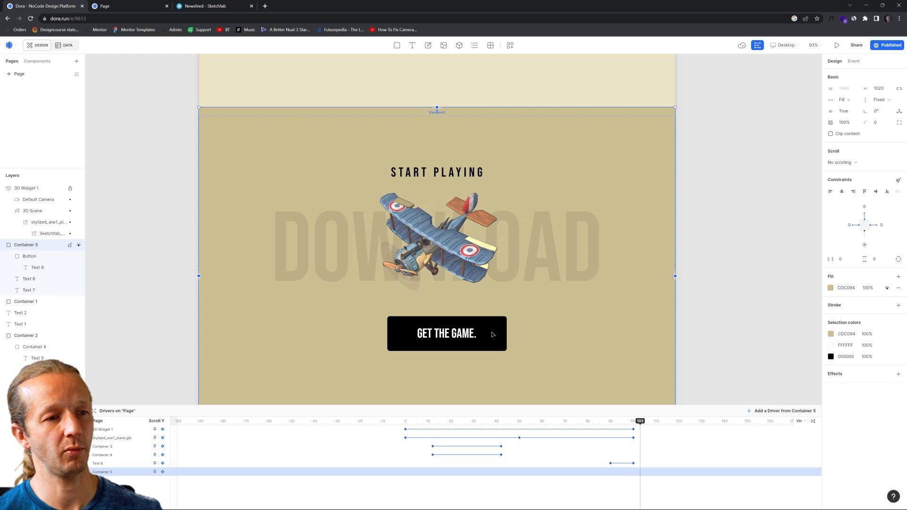
click(492, 334)
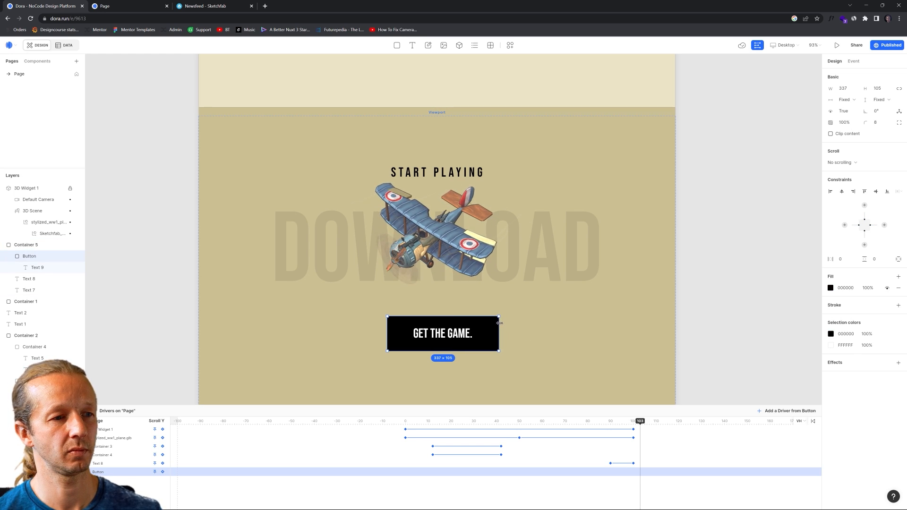
click(845, 193)
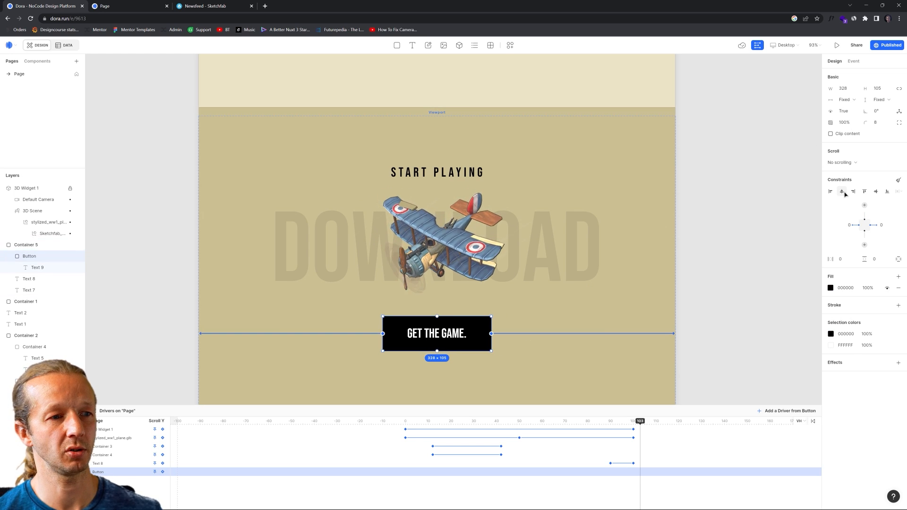
Shrink the Button container around its label to about 288 wide and 82 high.
scroll(660, 344, down, 3)
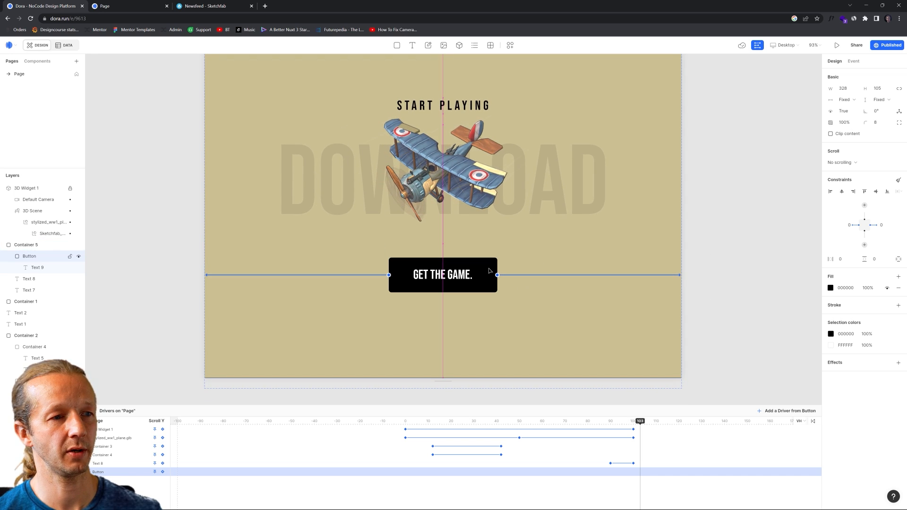
drag(474, 292, 474, 285)
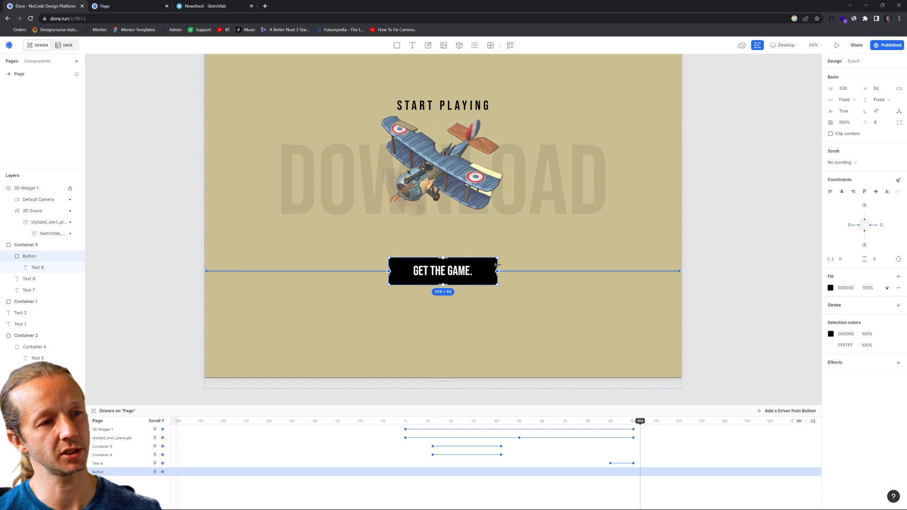
click(755, 241)
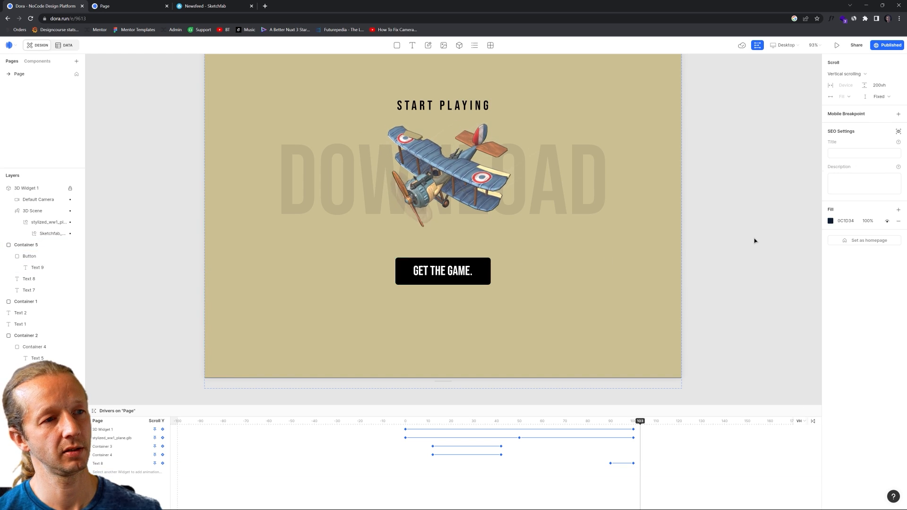
click(488, 269)
click(678, 223)
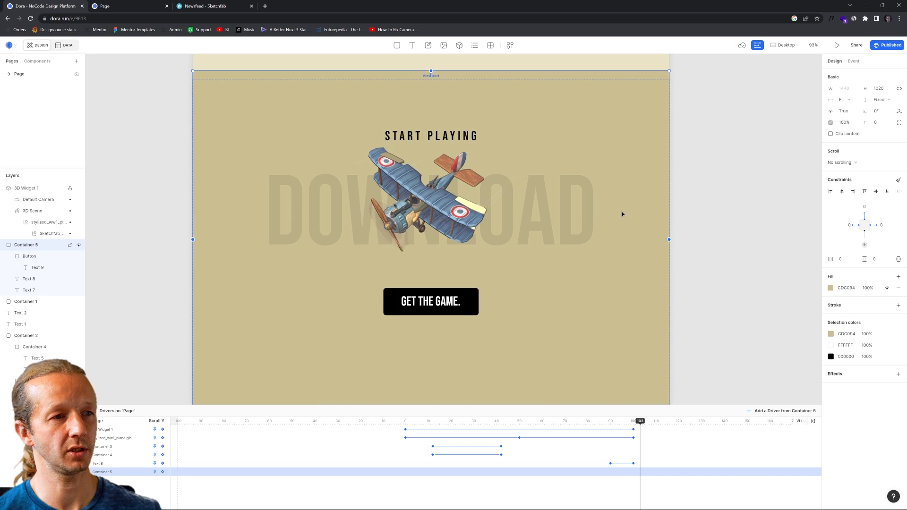
Reload the published page and scroll through it in a smaller window to check the GET THE GAME. button.
click(142, 5)
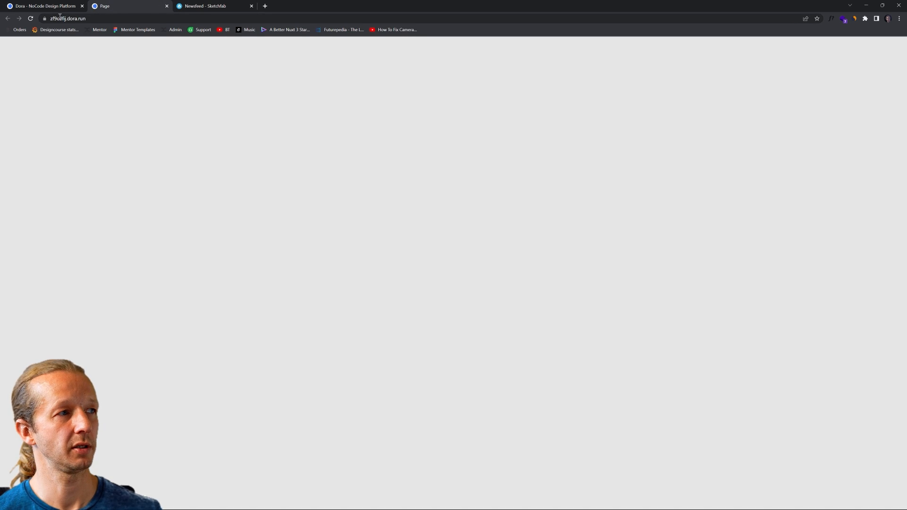
click(31, 20)
double_click(548, 3)
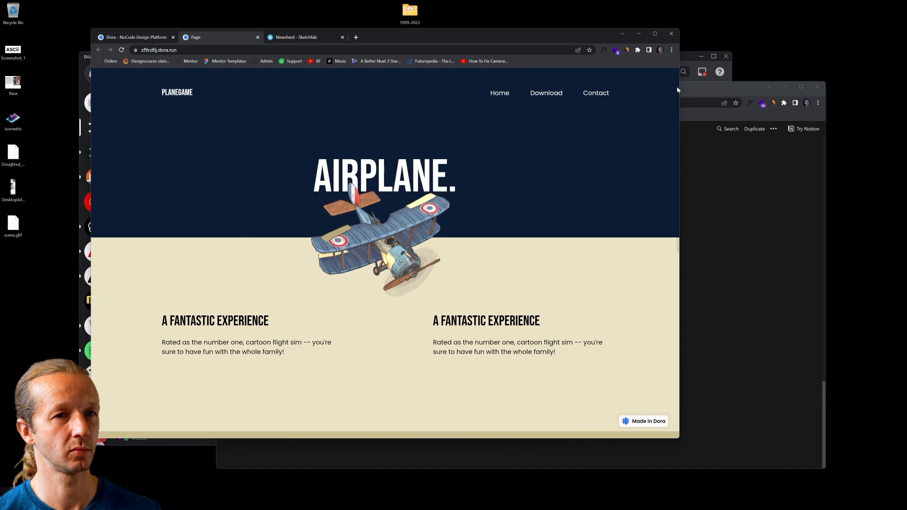
scroll(676, 100, down, 1)
scroll(676, 100, down, 5)
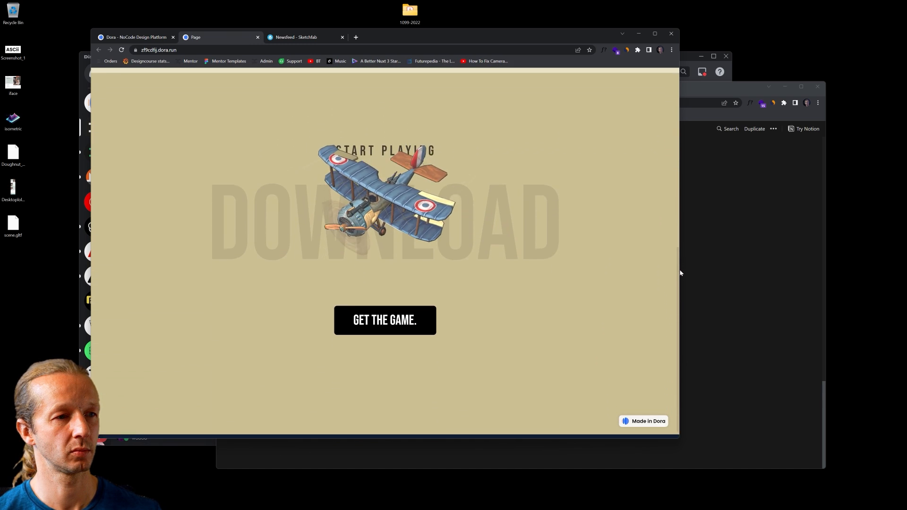
click(151, 41)
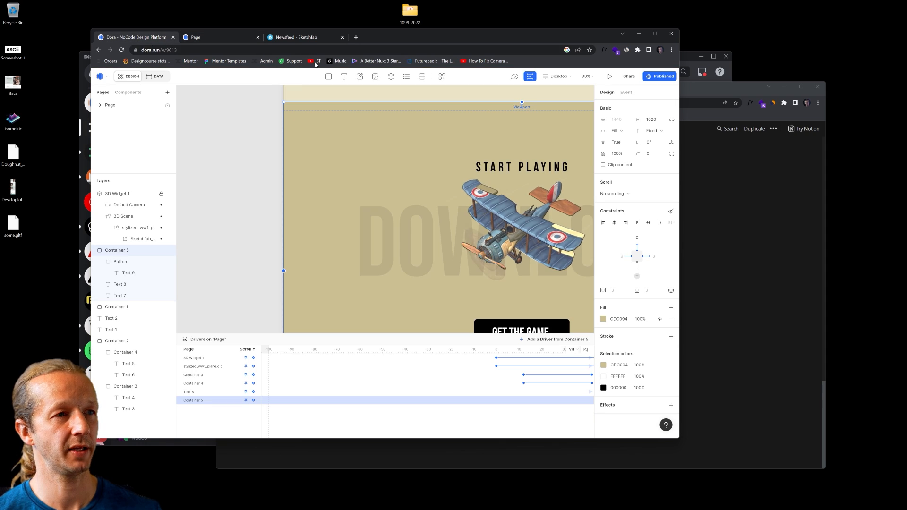
double_click(459, 42)
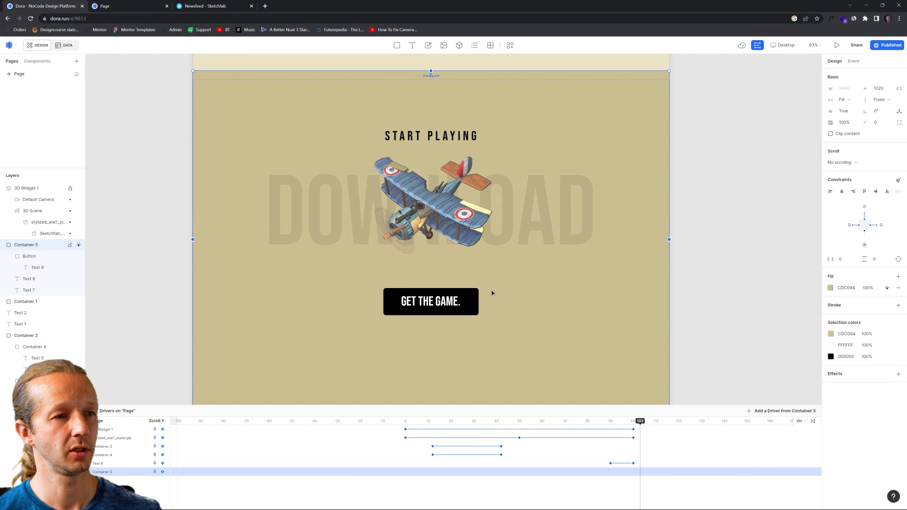
Add keyframes for the Button container at scroll positions 90 and 100.
click(413, 310)
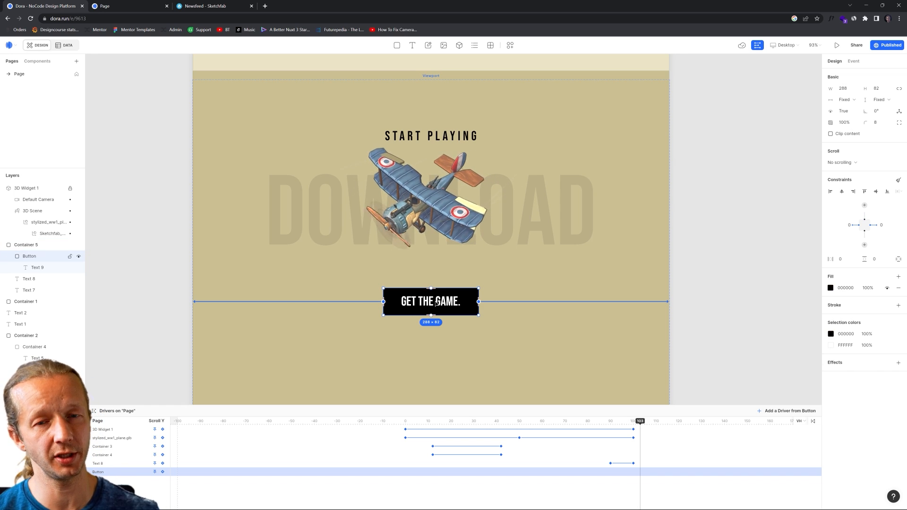
right_click(435, 305)
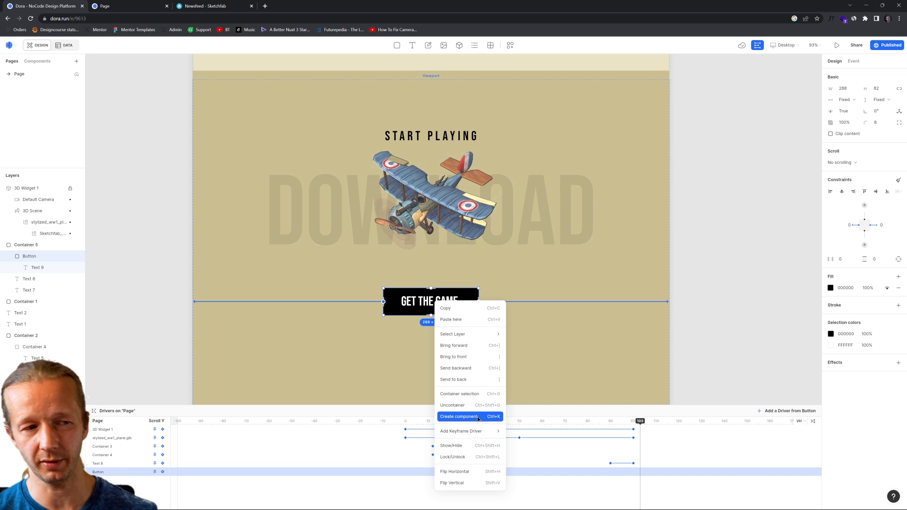
click(703, 333)
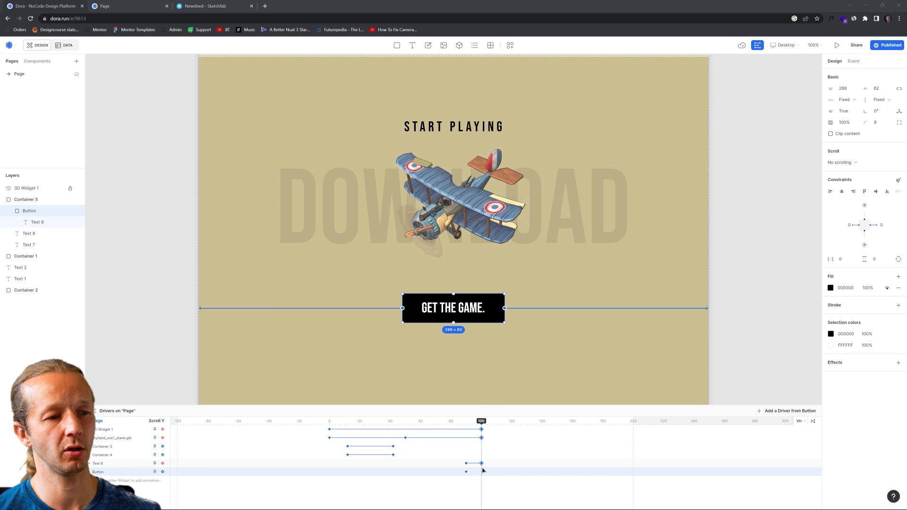
click(163, 472)
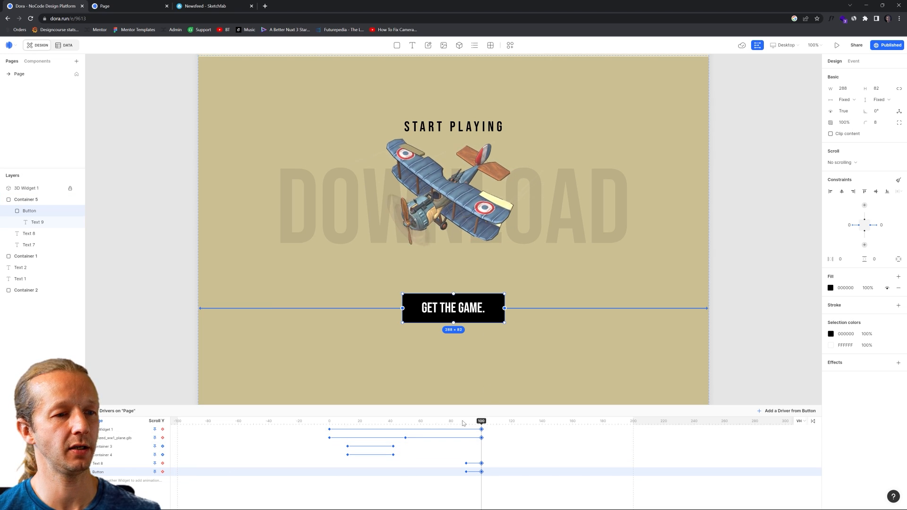
Set the Button's opacity to 0% at scroll position 90 and scrub the timeline past 100 to check the fade-in.
drag(477, 422, 465, 421)
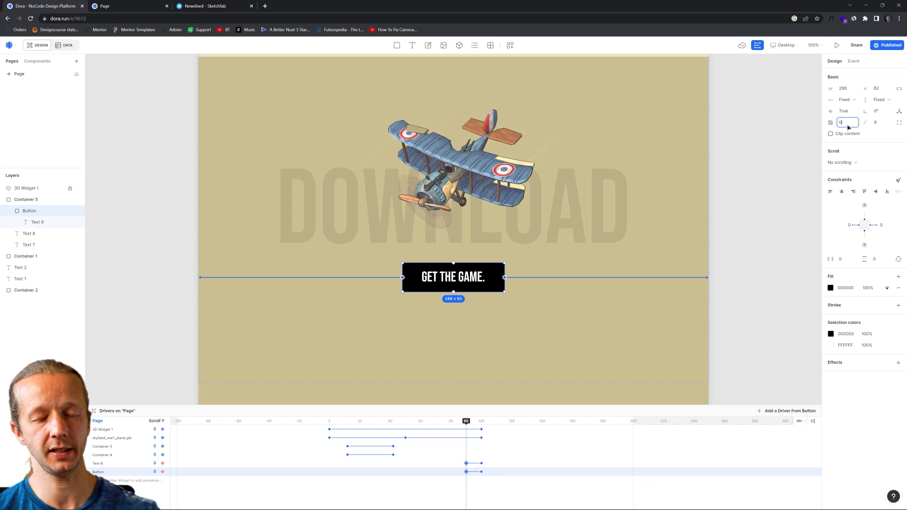
key(Return)
click(628, 324)
drag(465, 421, 487, 421)
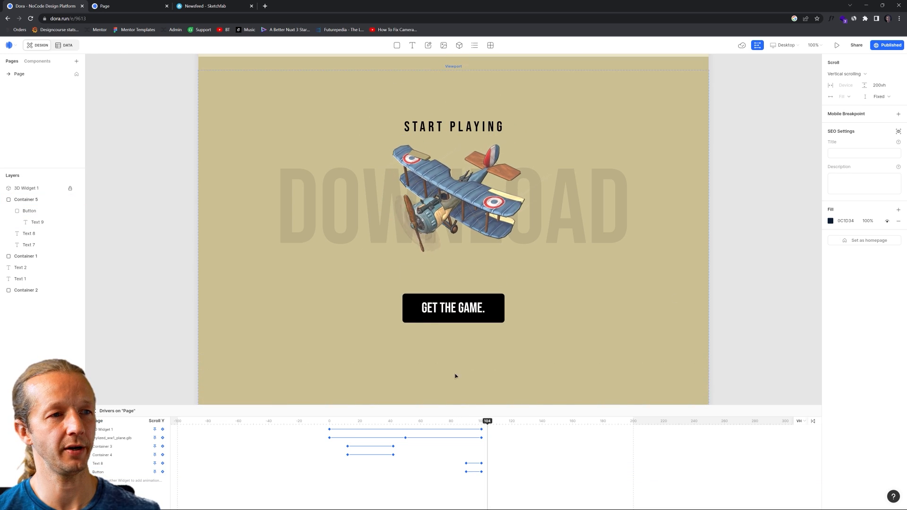
Reload the published page and scroll through it in a smaller window to examine the plane, text and button scroll animations.
click(120, 6)
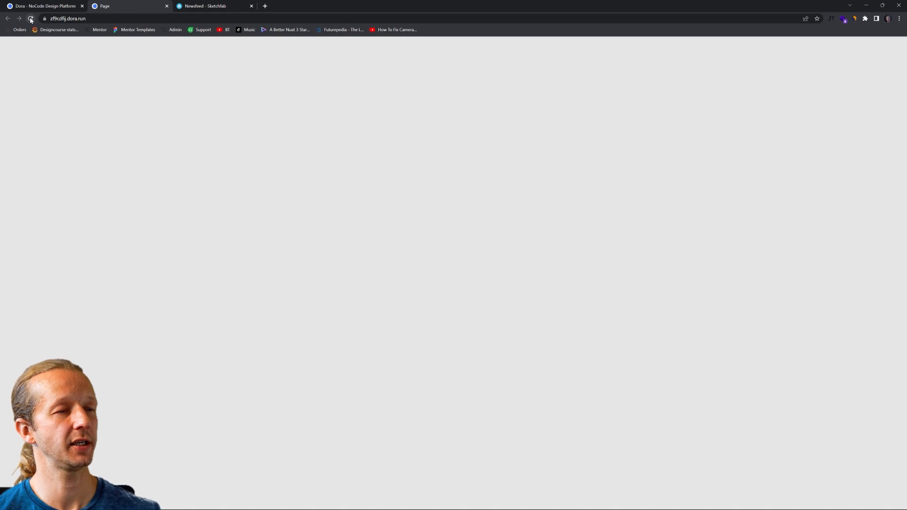
click(31, 18)
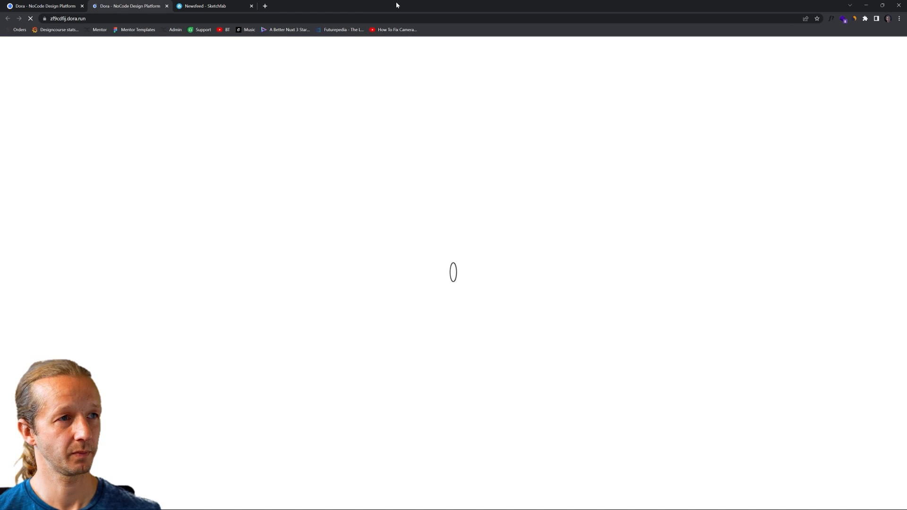
double_click(396, 2)
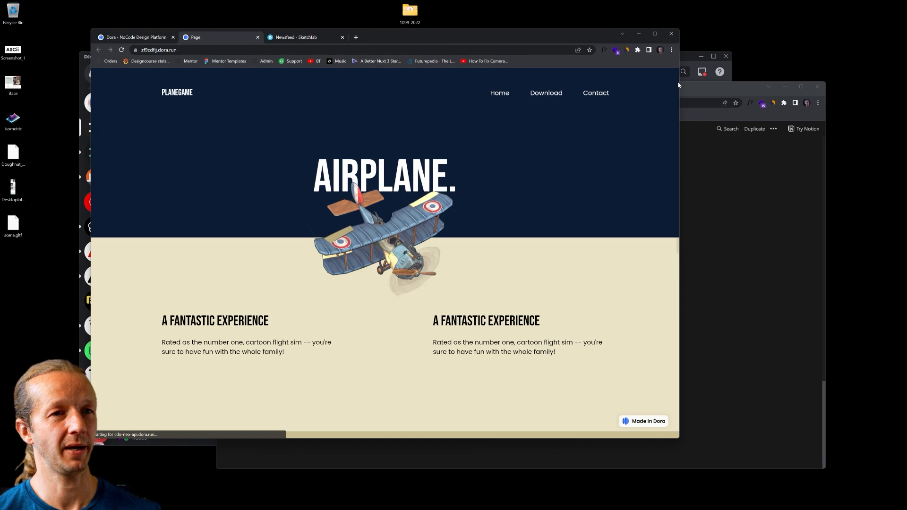
scroll(677, 95, down, 5)
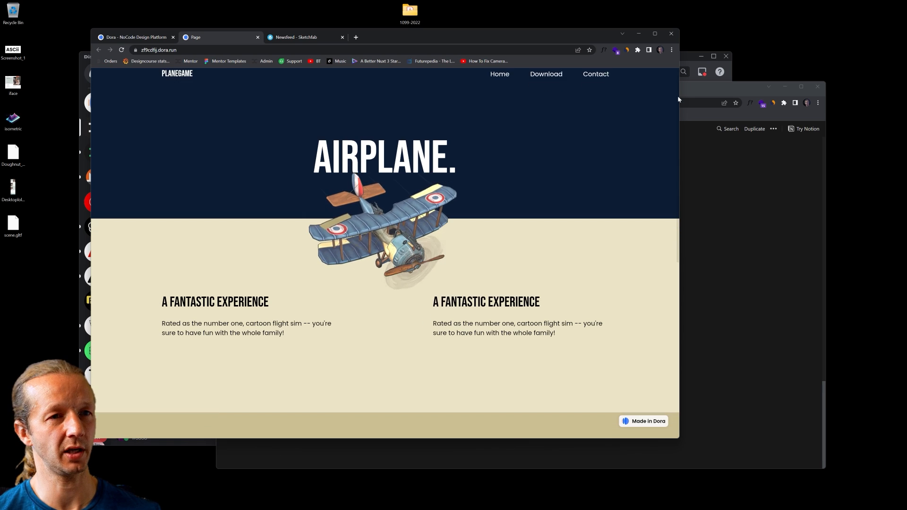
scroll(668, 239, down, 5)
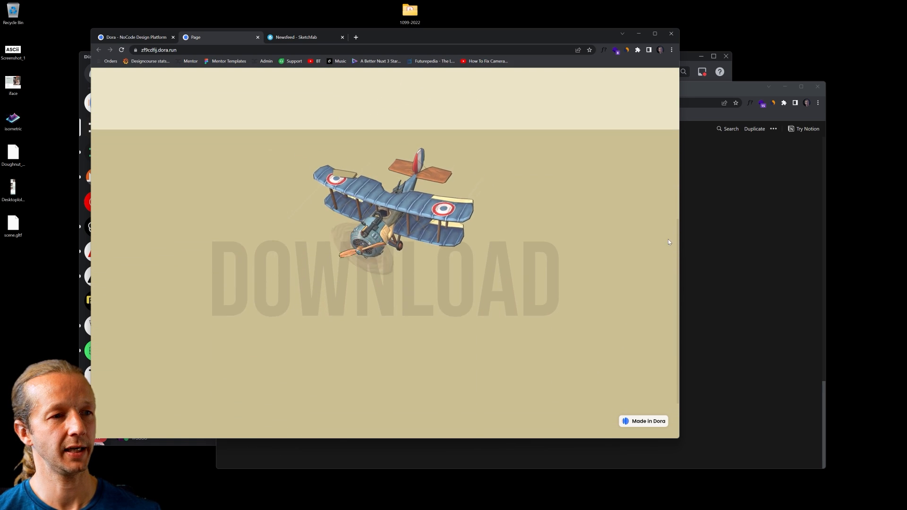
scroll(665, 279, up, 3)
scroll(665, 245, up, 5)
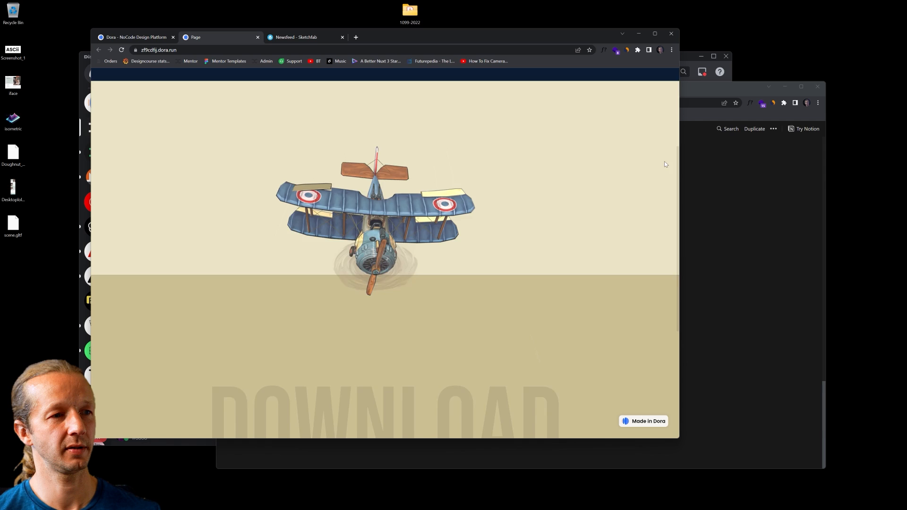
scroll(655, 105, down, 5)
scroll(659, 266, up, 5)
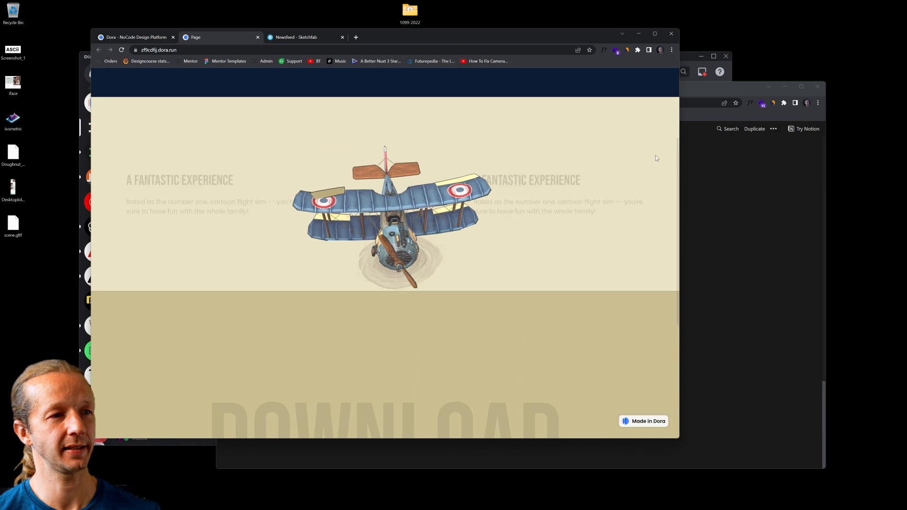
scroll(649, 98, down, 5)
scroll(662, 242, up, 5)
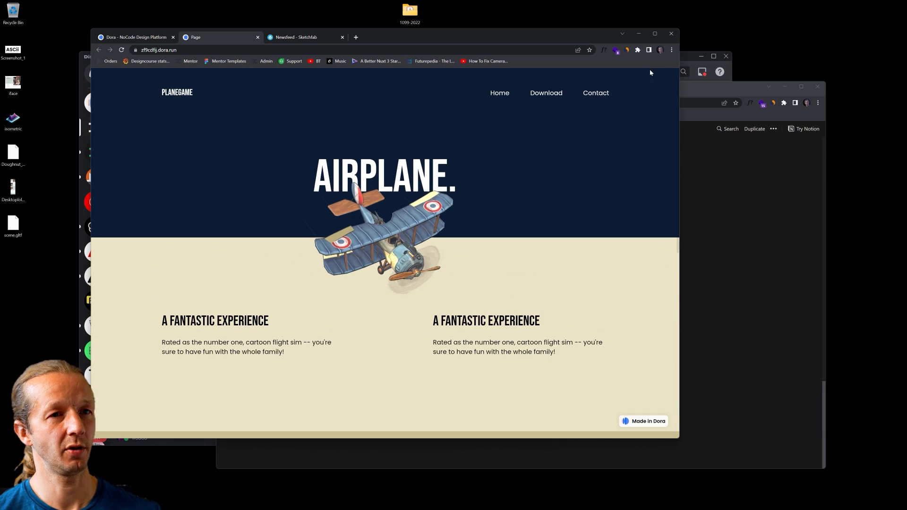
Widen and narrow the browser window, scrolling the published page at each width to check its responsiveness, and maximize the window again.
drag(681, 84, 796, 97)
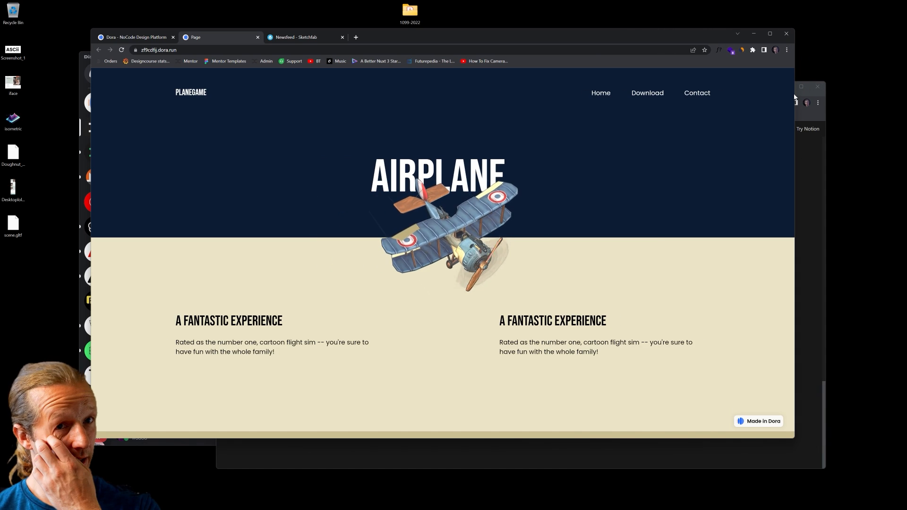
scroll(792, 90, down, 10)
scroll(773, 283, up, 9)
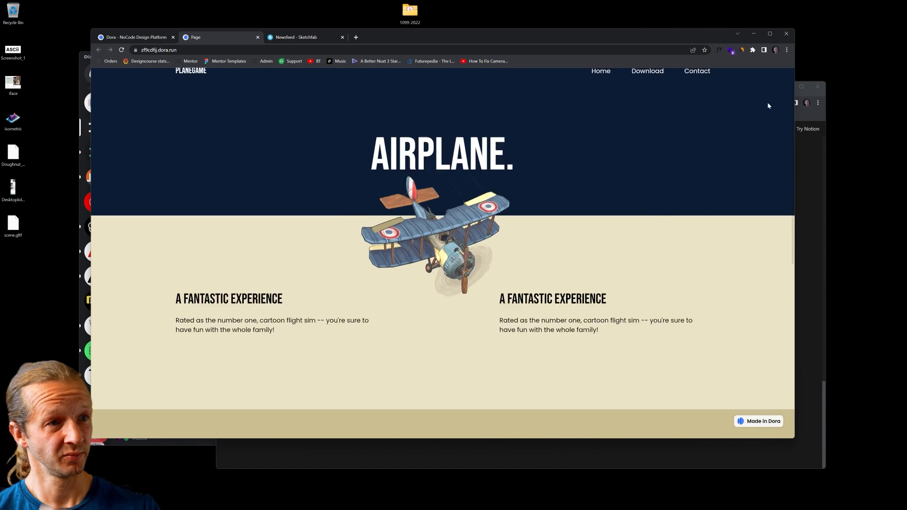
drag(794, 75, 453, 98)
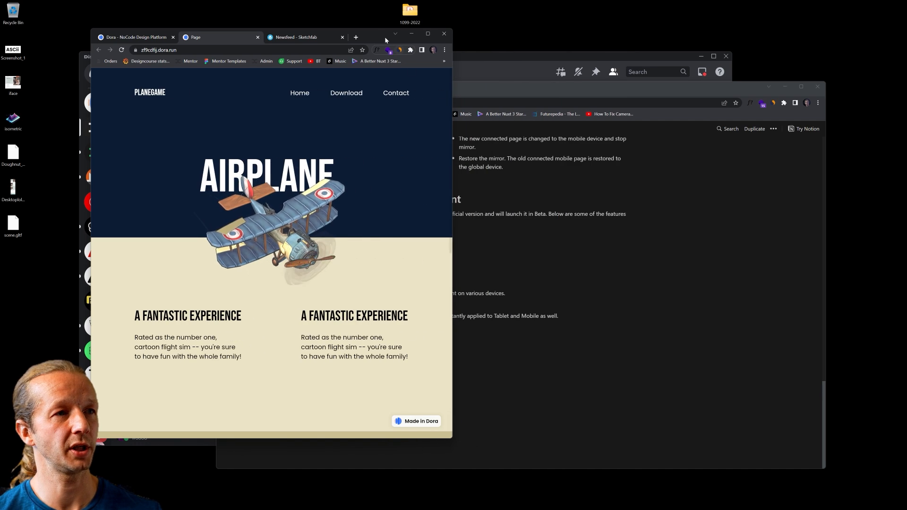
drag(385, 41, 517, 39)
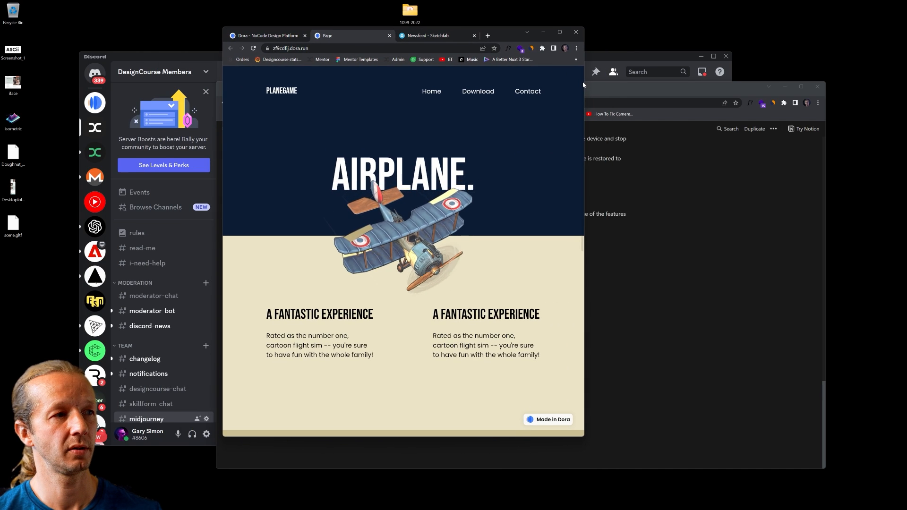
scroll(582, 85, down, 8)
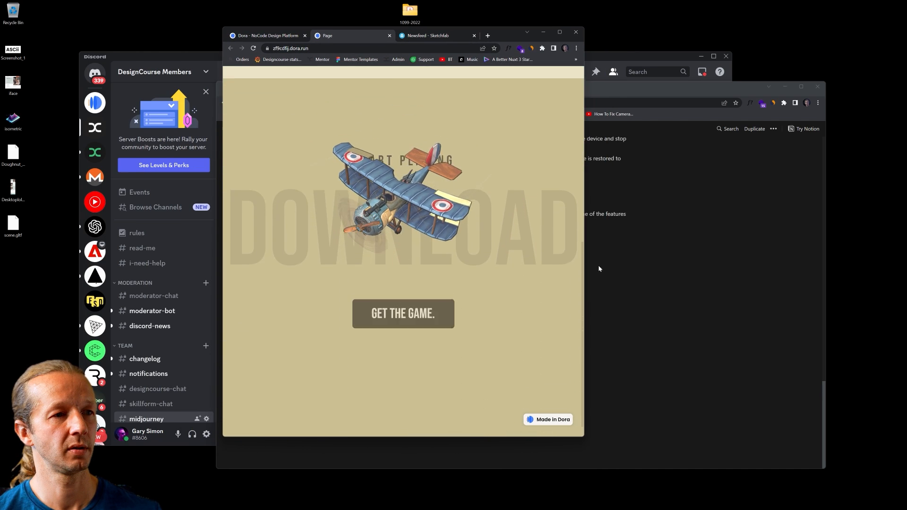
scroll(578, 165, up, 8)
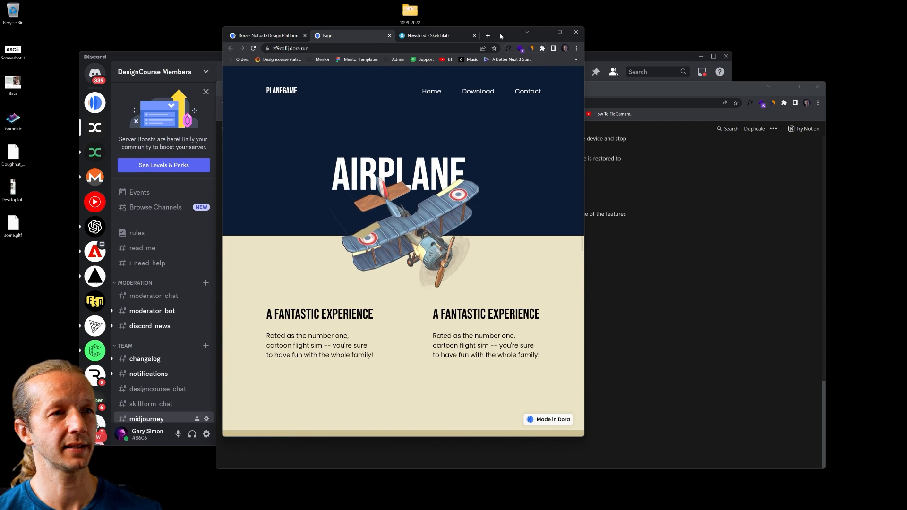
double_click(500, 33)
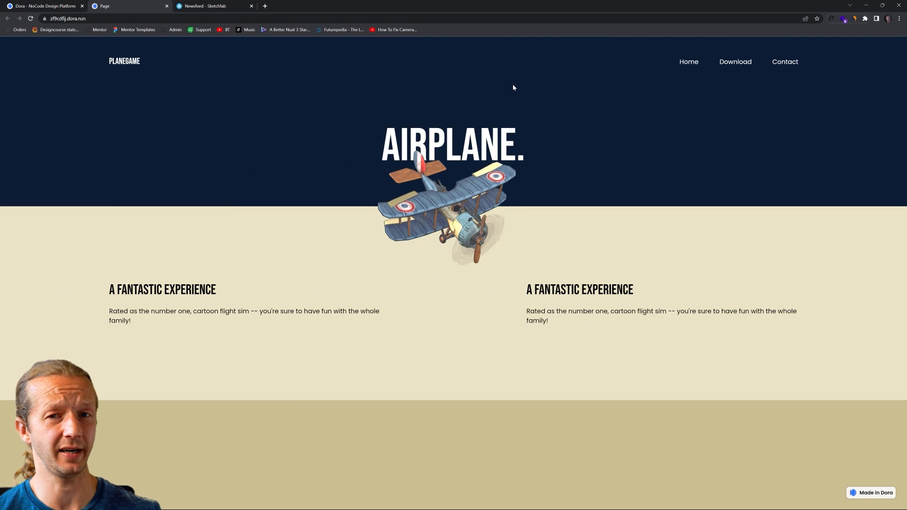